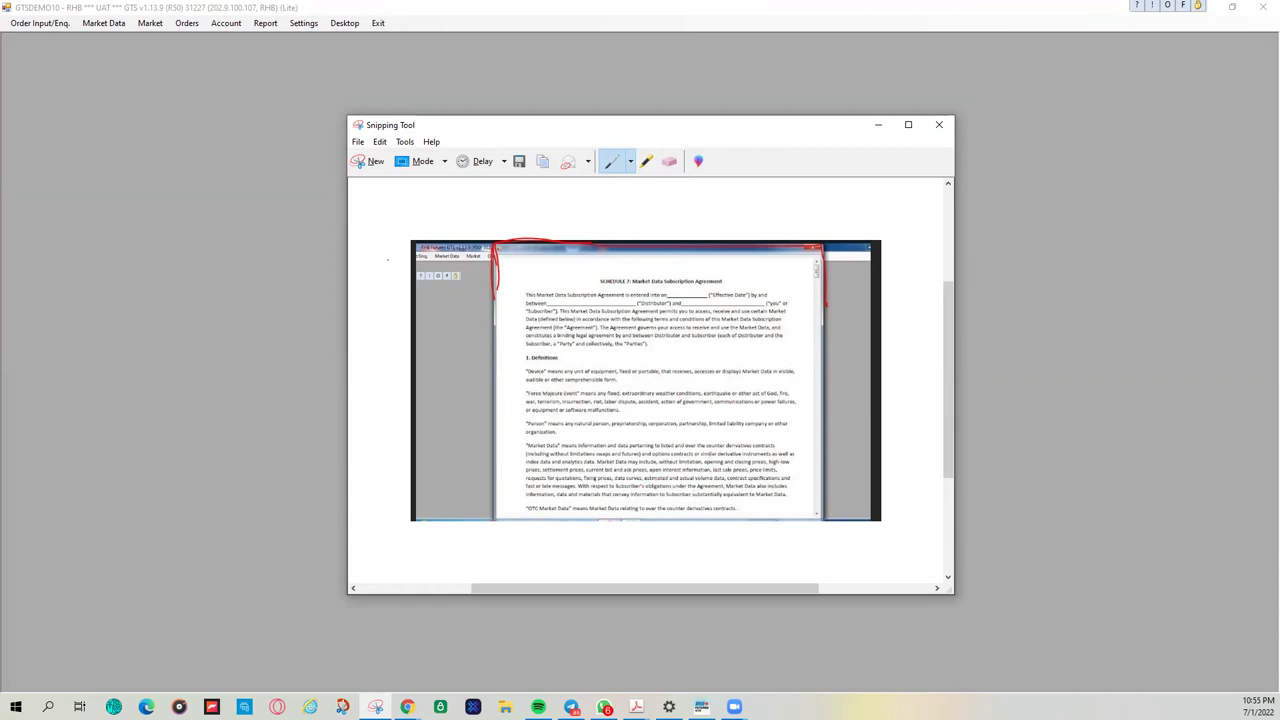
Step: Put the Snipping Tool away, then open the Real Time Price Quote Summary for all markets and enlarge its window
left_click_drag(416, 245, 406, 300)
left_click(877, 127)
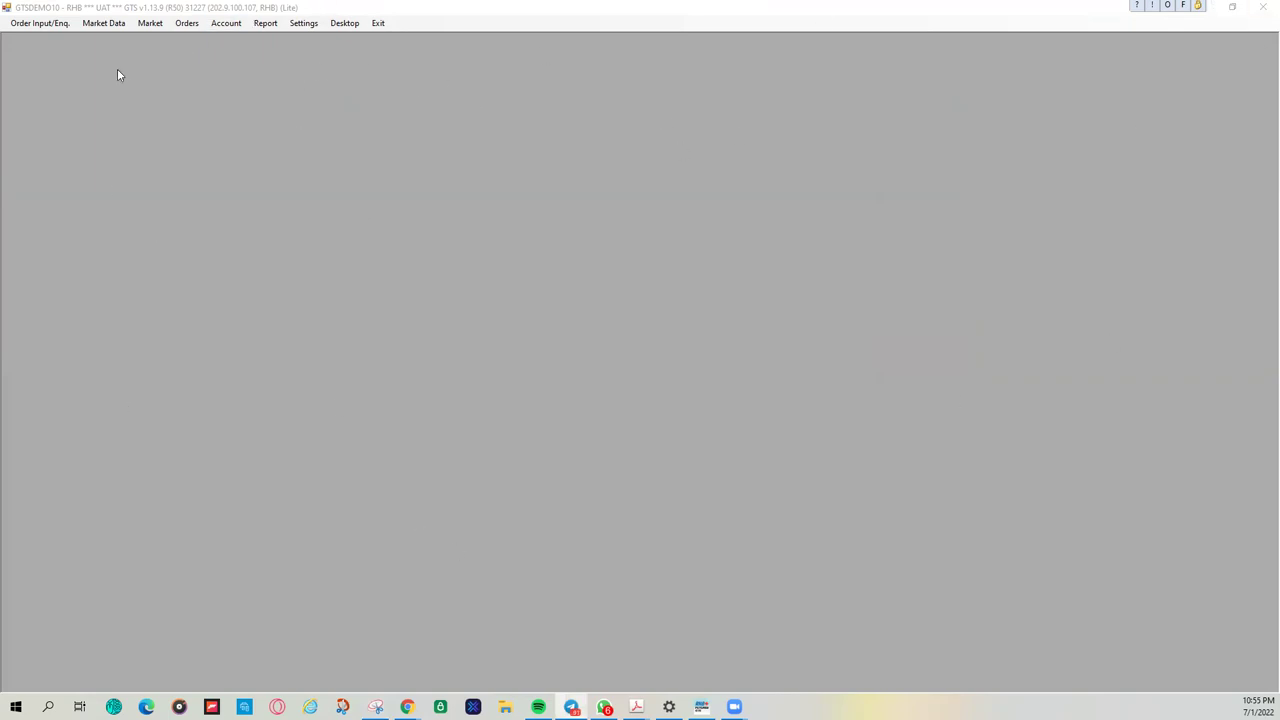
left_click(95, 26)
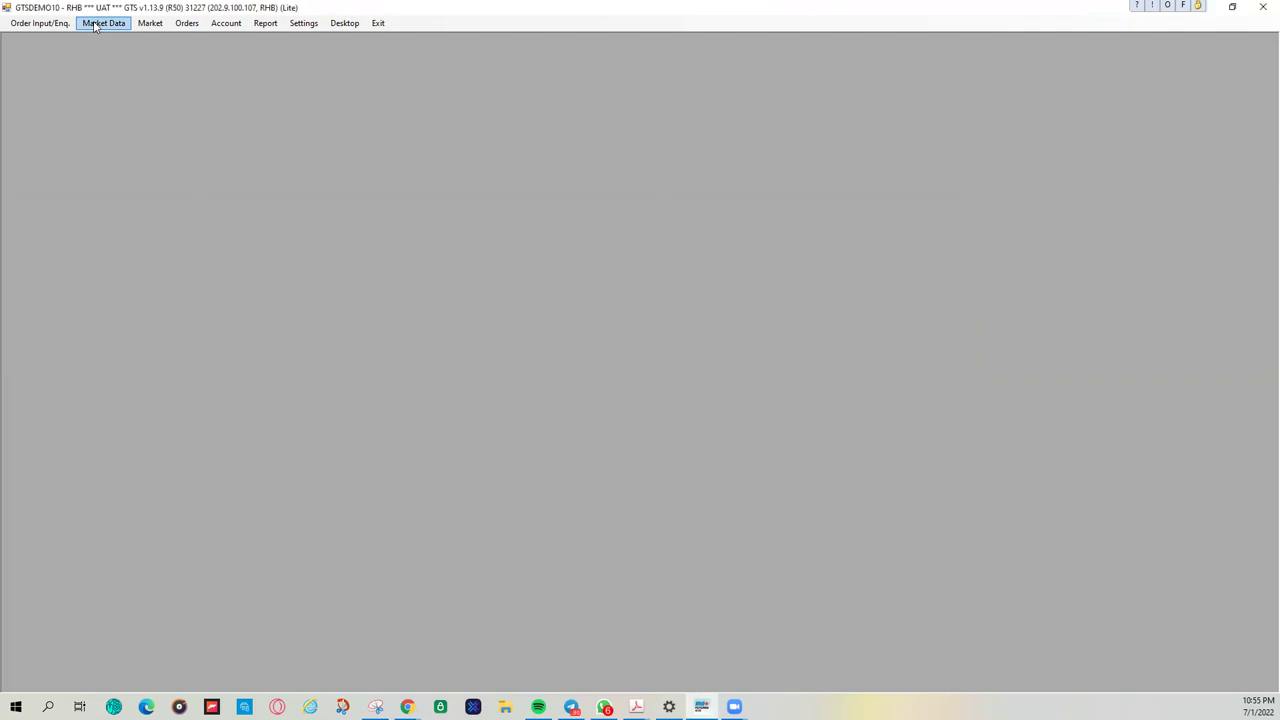
left_click(95, 26)
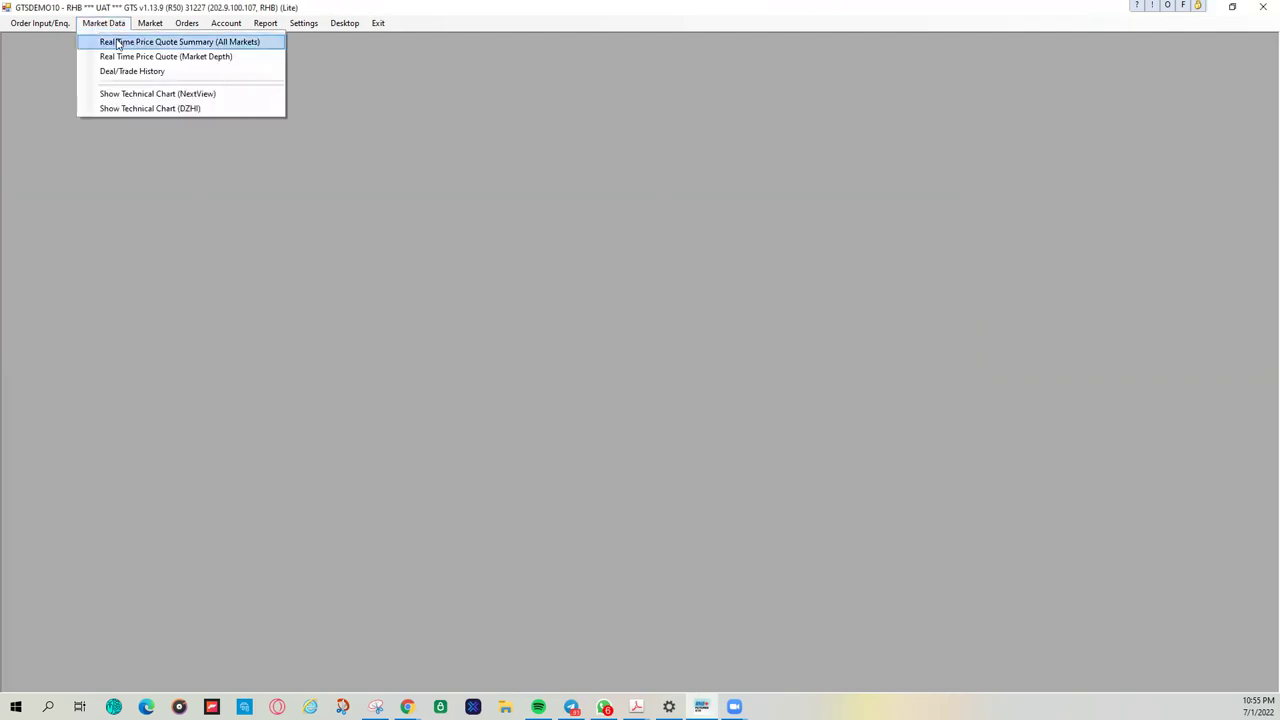
left_click(118, 42)
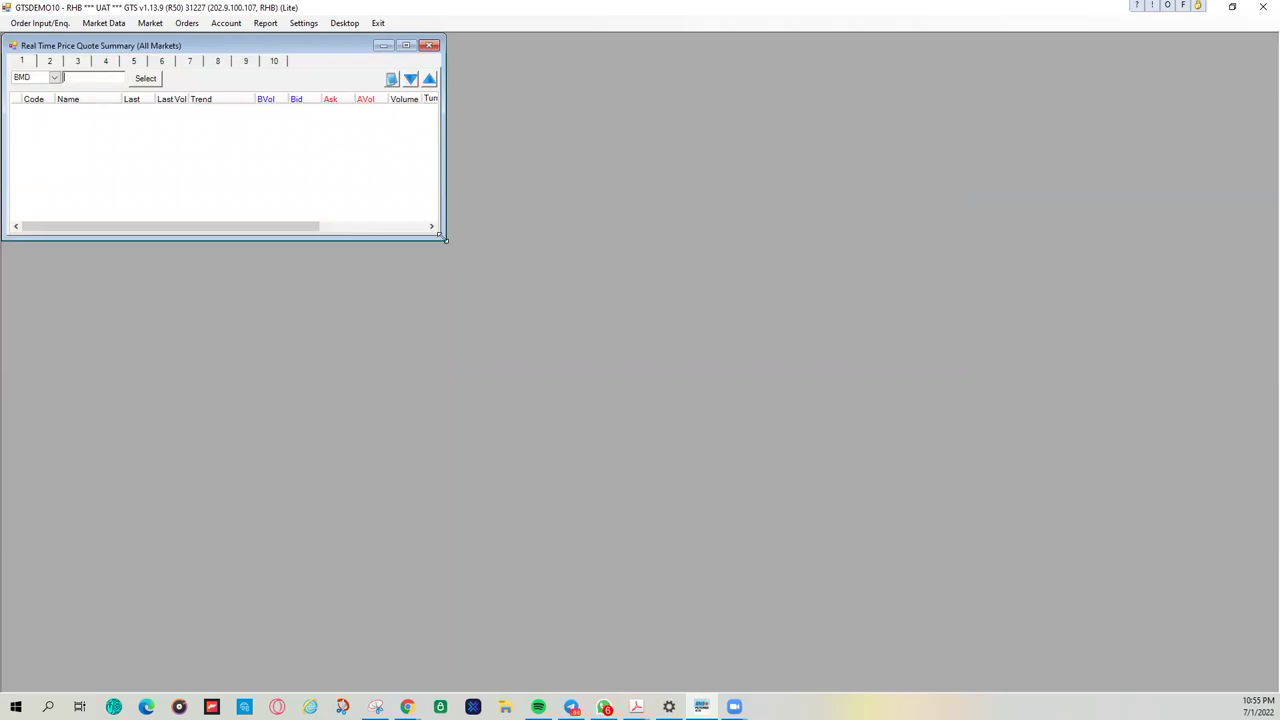
left_click_drag(446, 240, 739, 341)
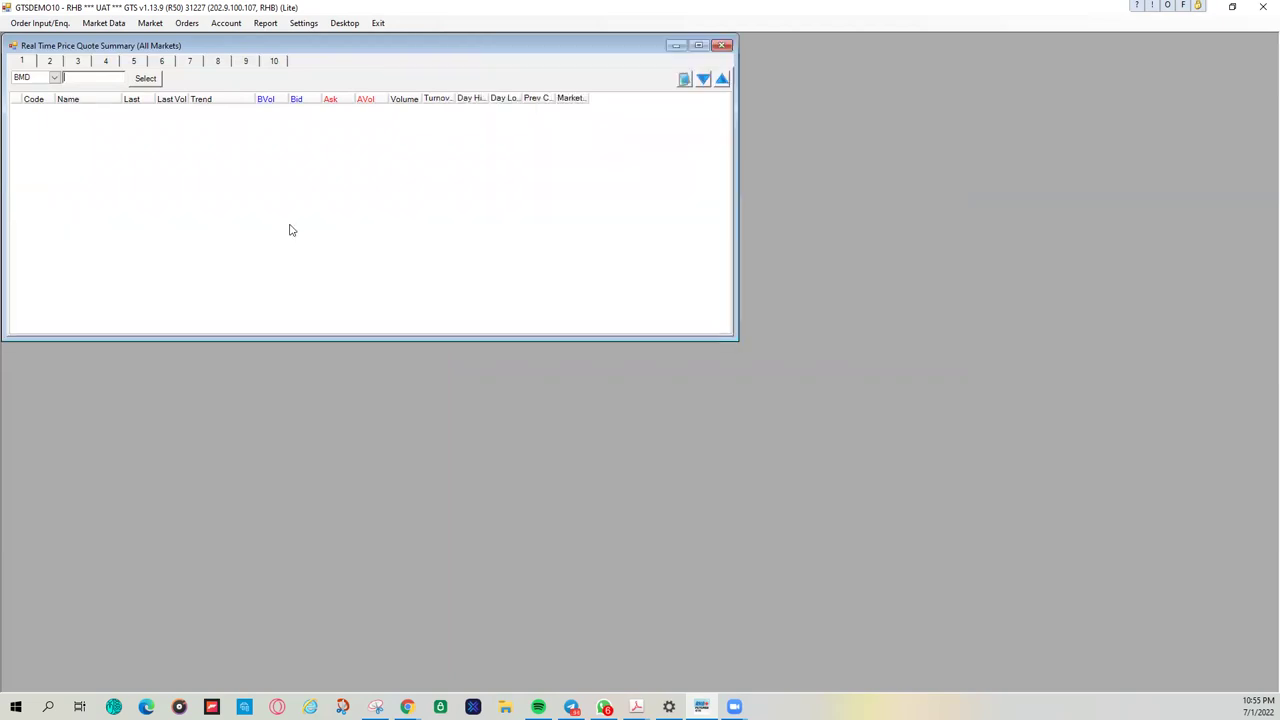
Step: Open the product selection for the BMD exchange and list its Crude Palm Oil futures contracts
left_click(54, 78)
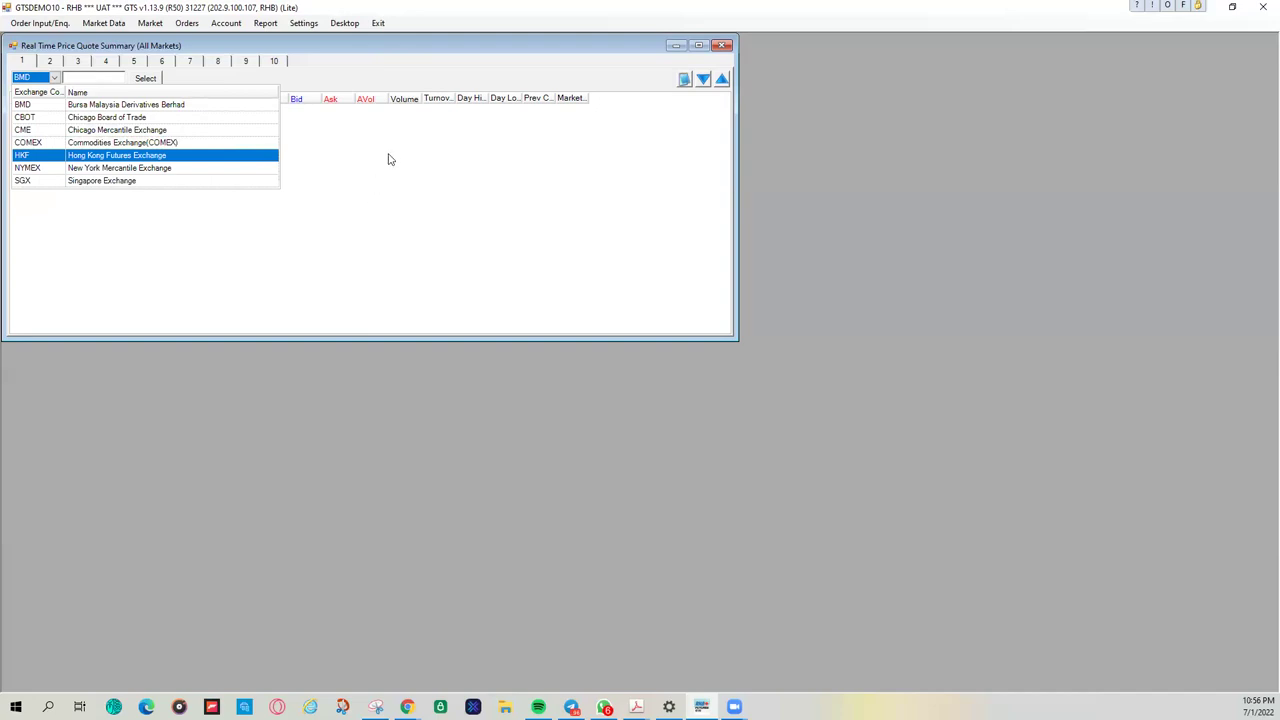
left_click(131, 105)
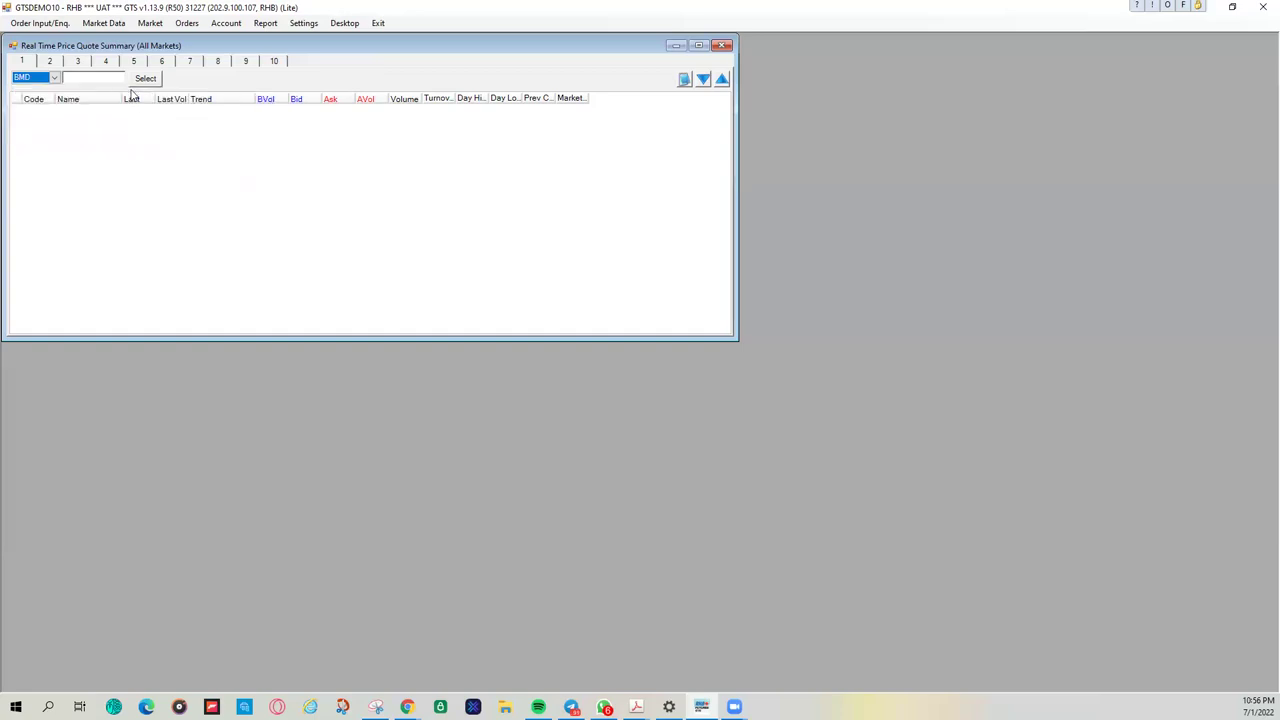
left_click(145, 79)
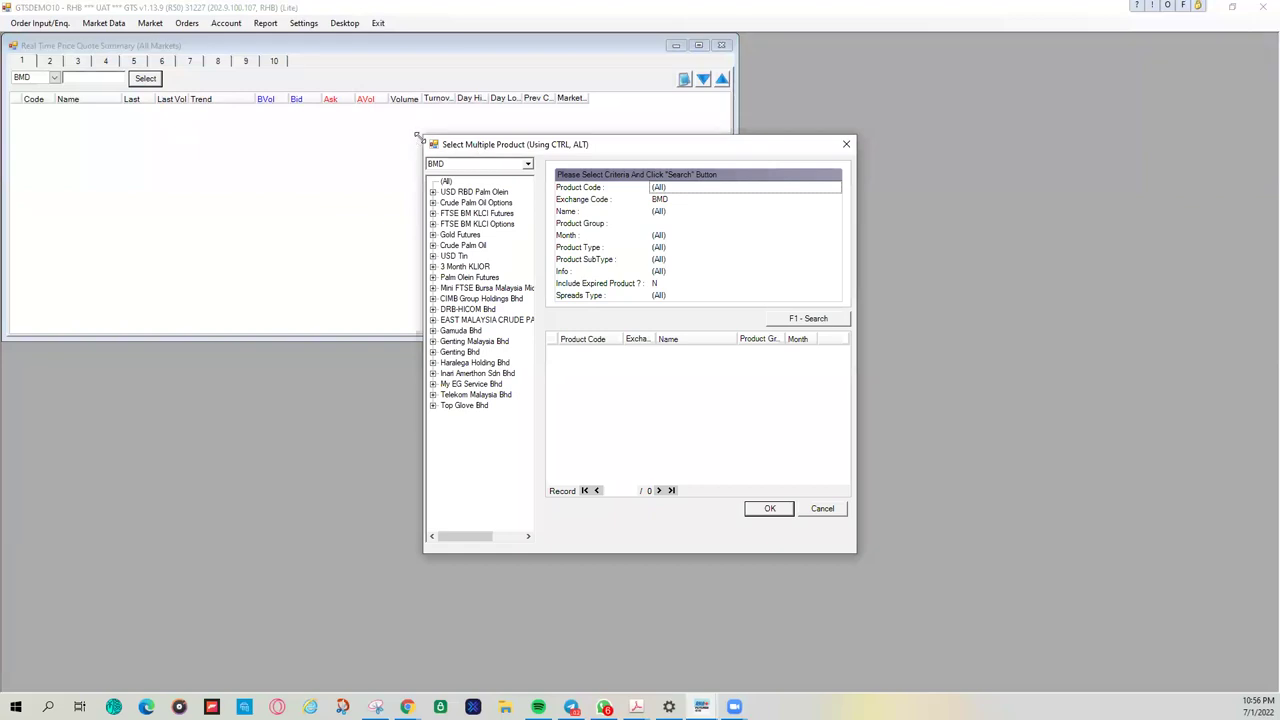
left_click_drag(417, 135, 315, 127)
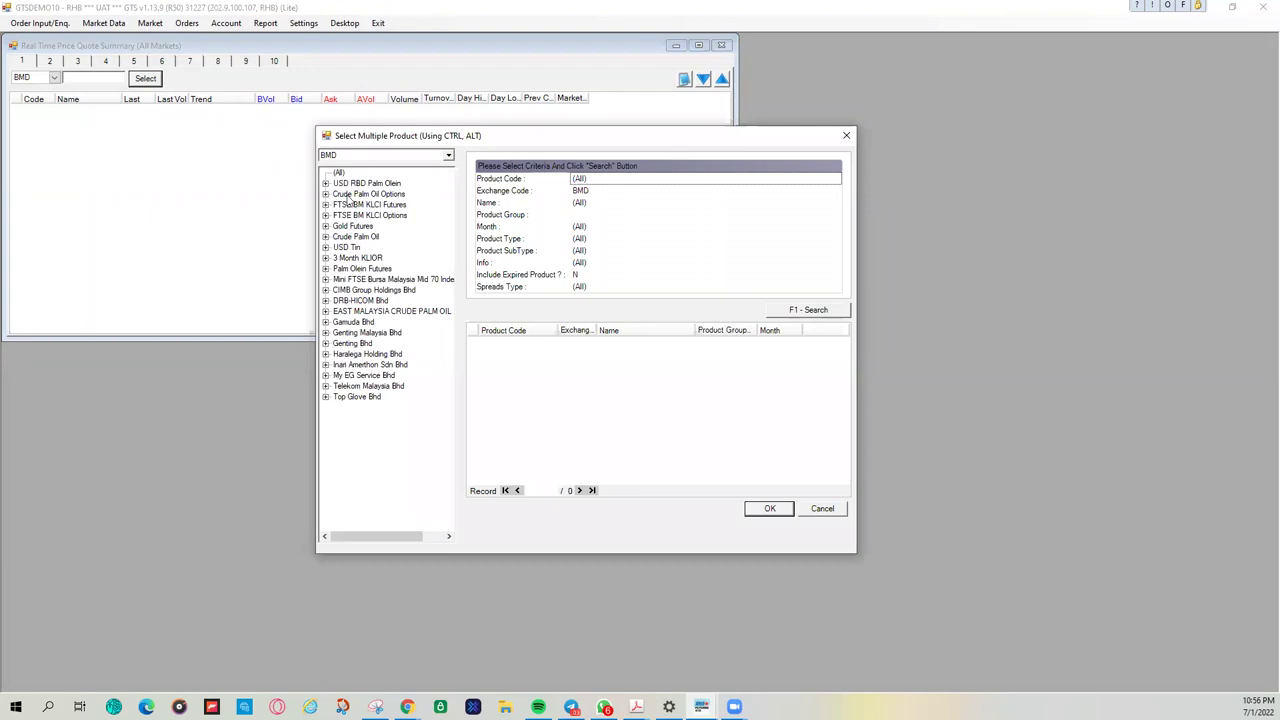
left_click(326, 194)
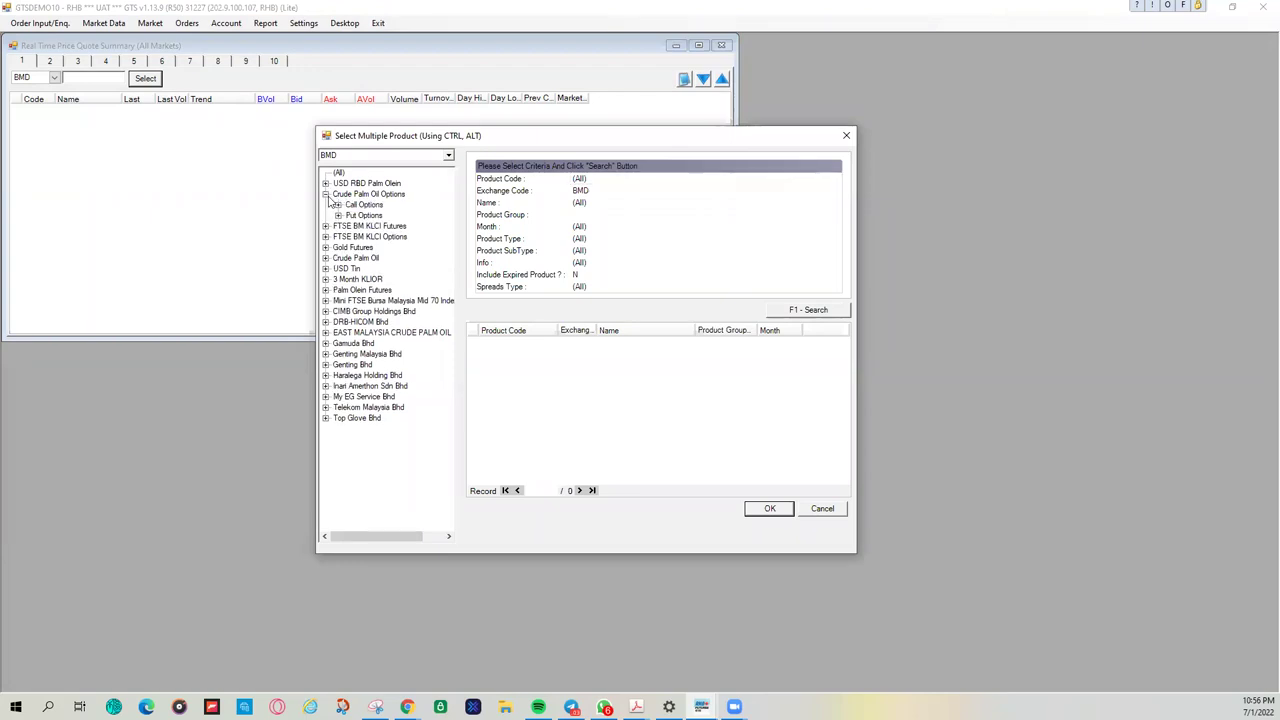
left_click(326, 195)
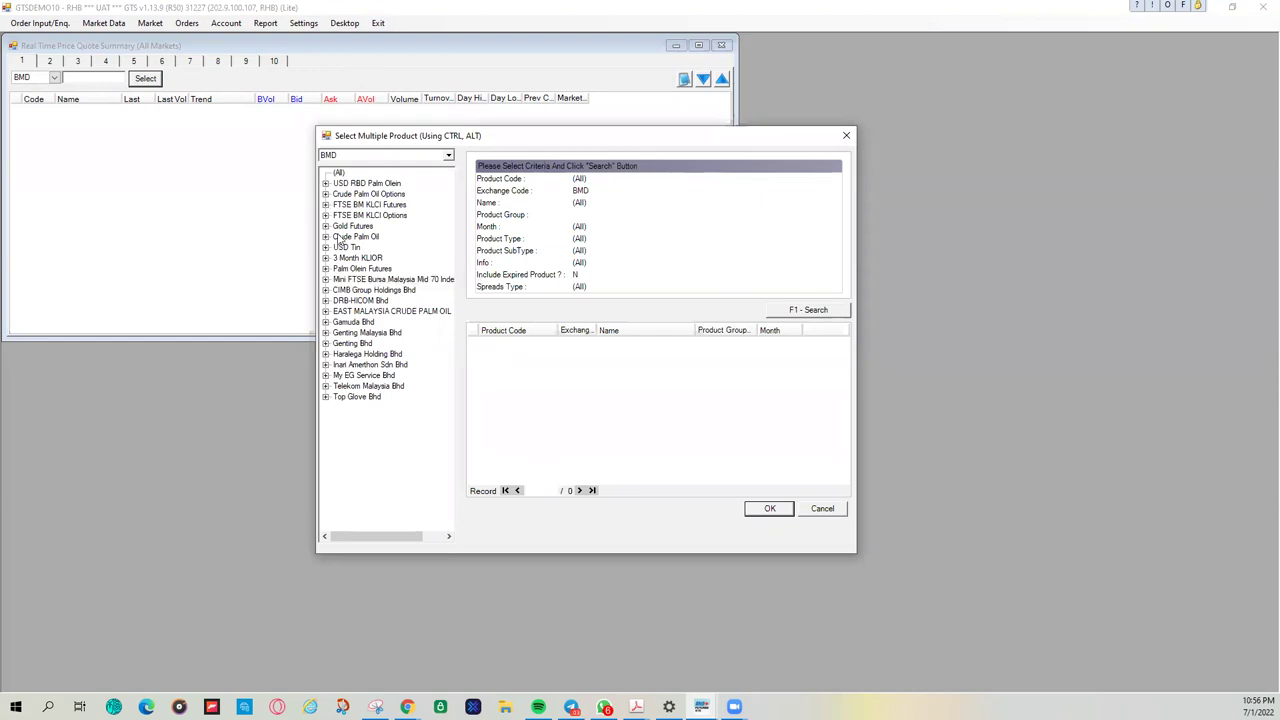
left_click(326, 237)
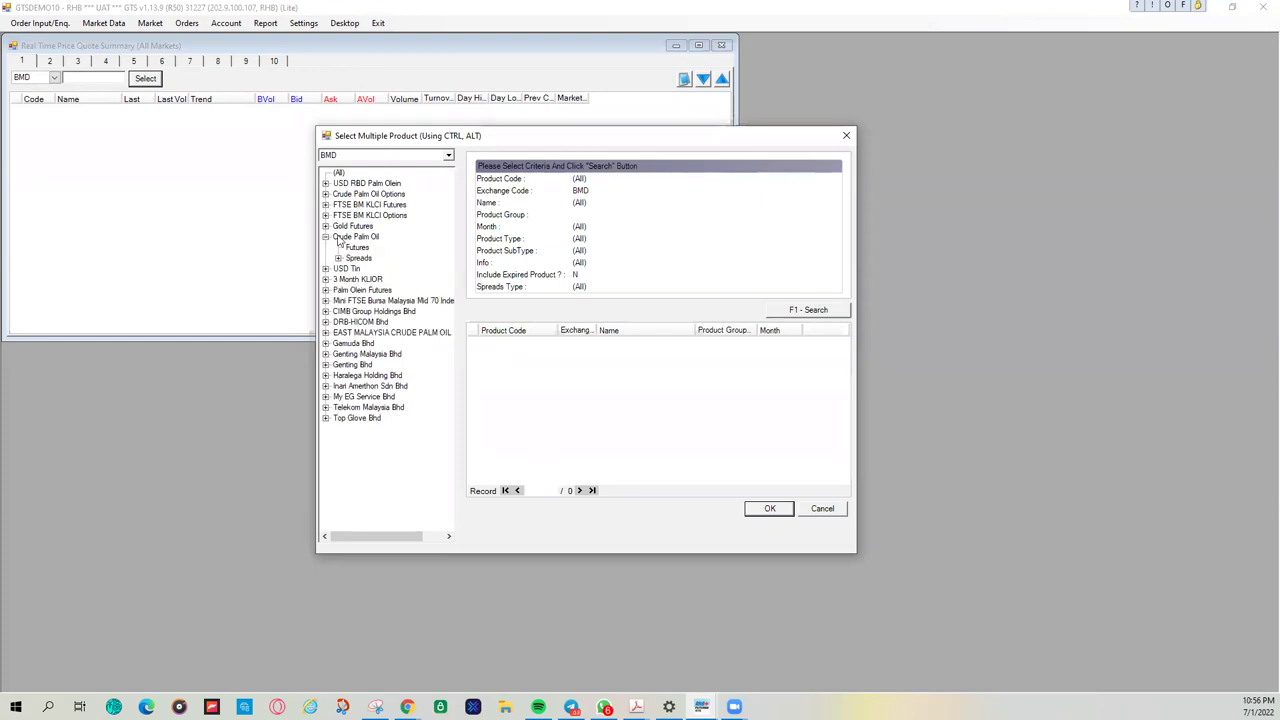
left_click(355, 247)
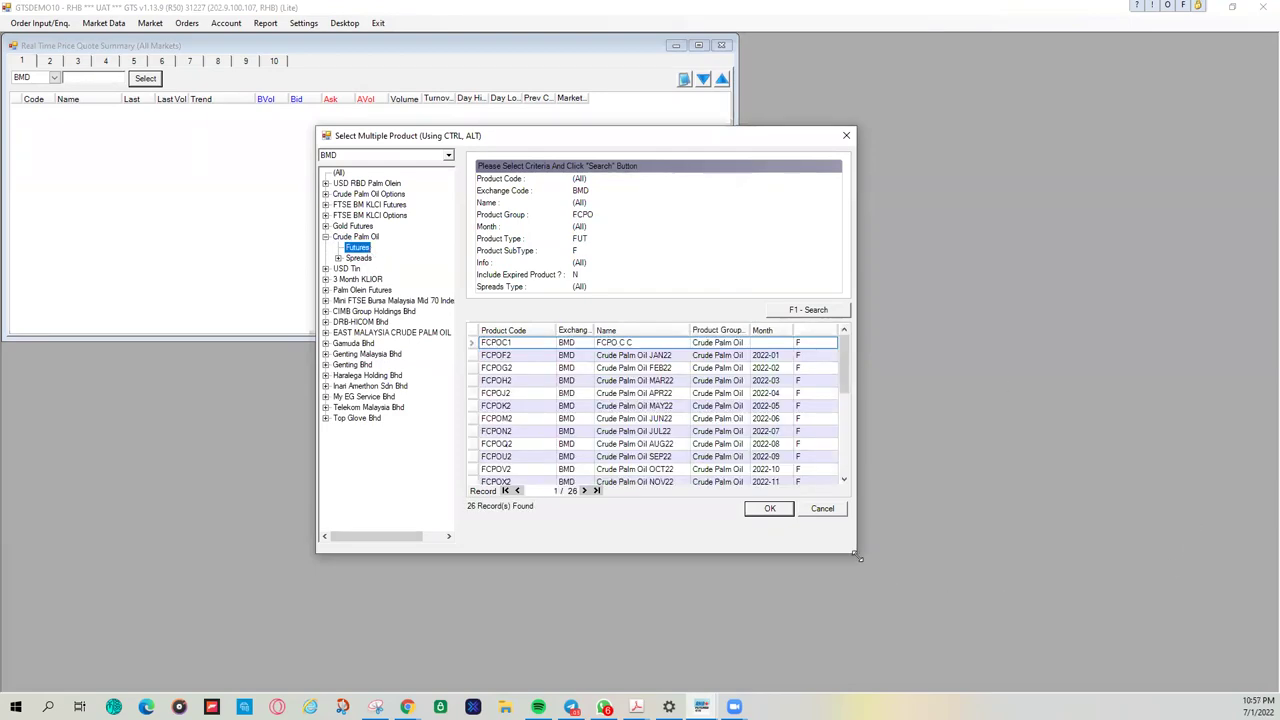
Step: Add the Crude Palm Oil MAR22 and APR22 contracts, FCPOH2 and FCPOJ2, to the price quote summary
left_click_drag(866, 560, 1174, 655)
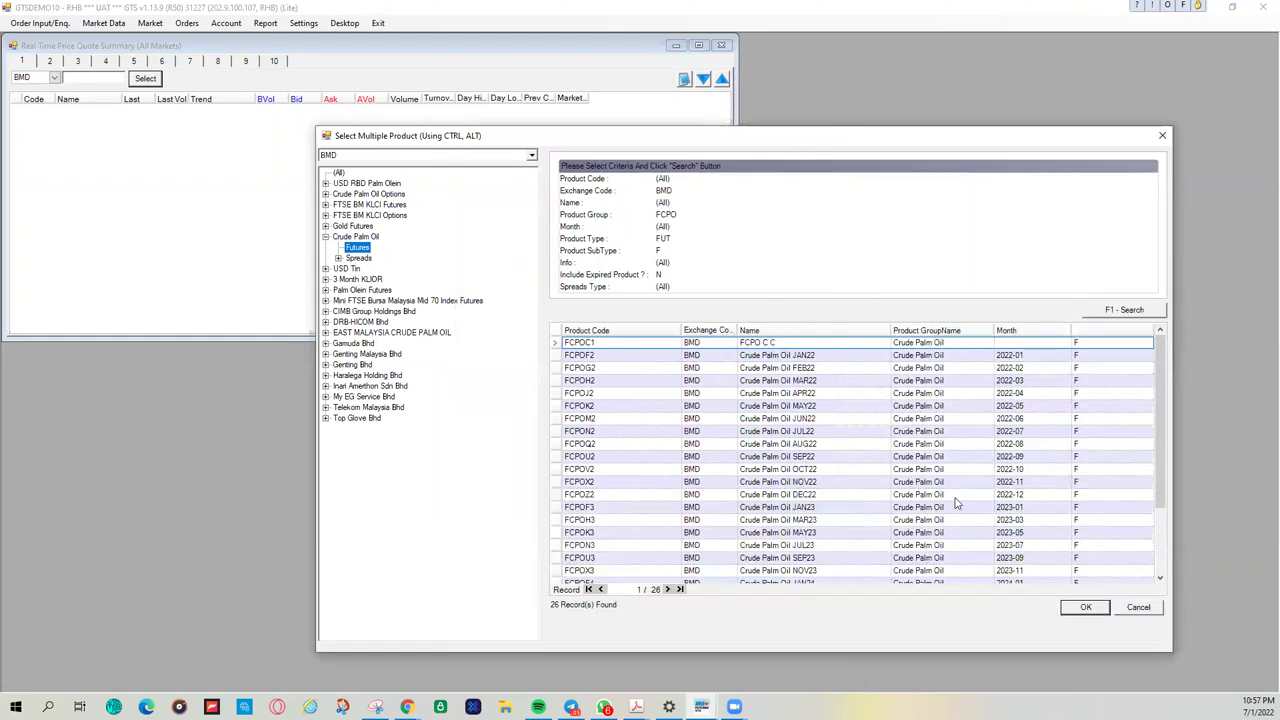
left_click(846, 388)
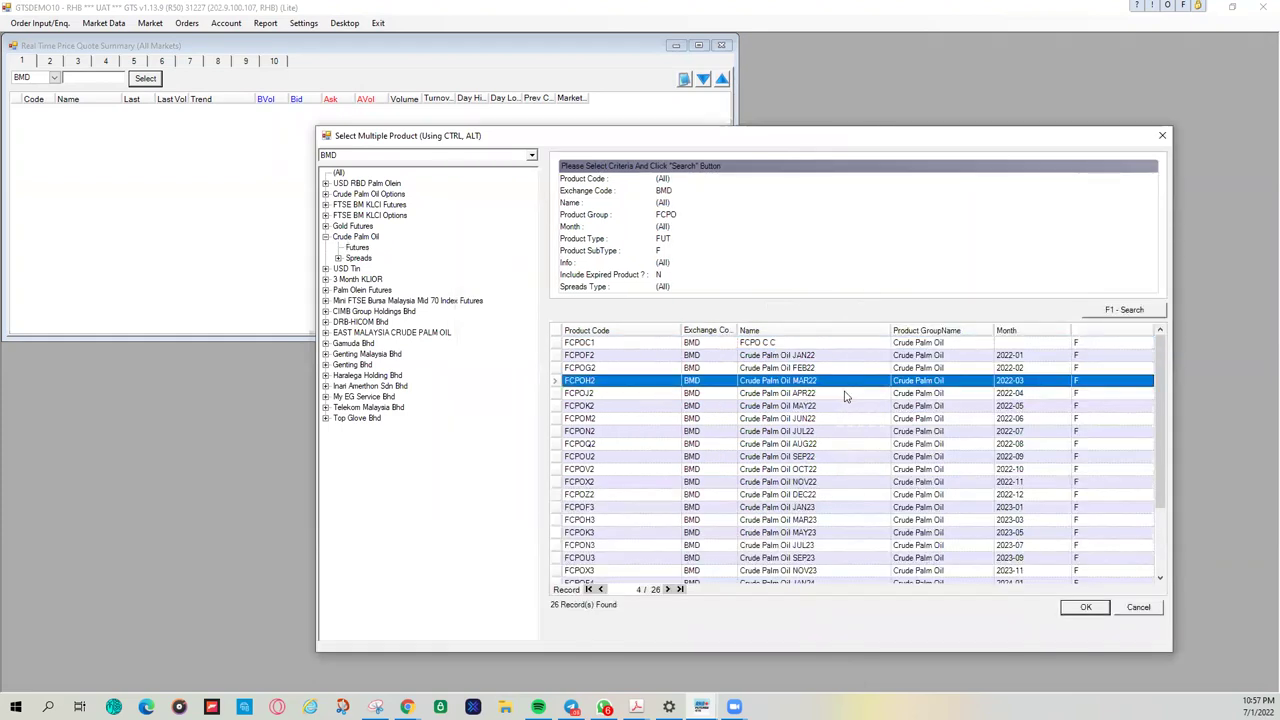
left_click(843, 395, "ctrl")
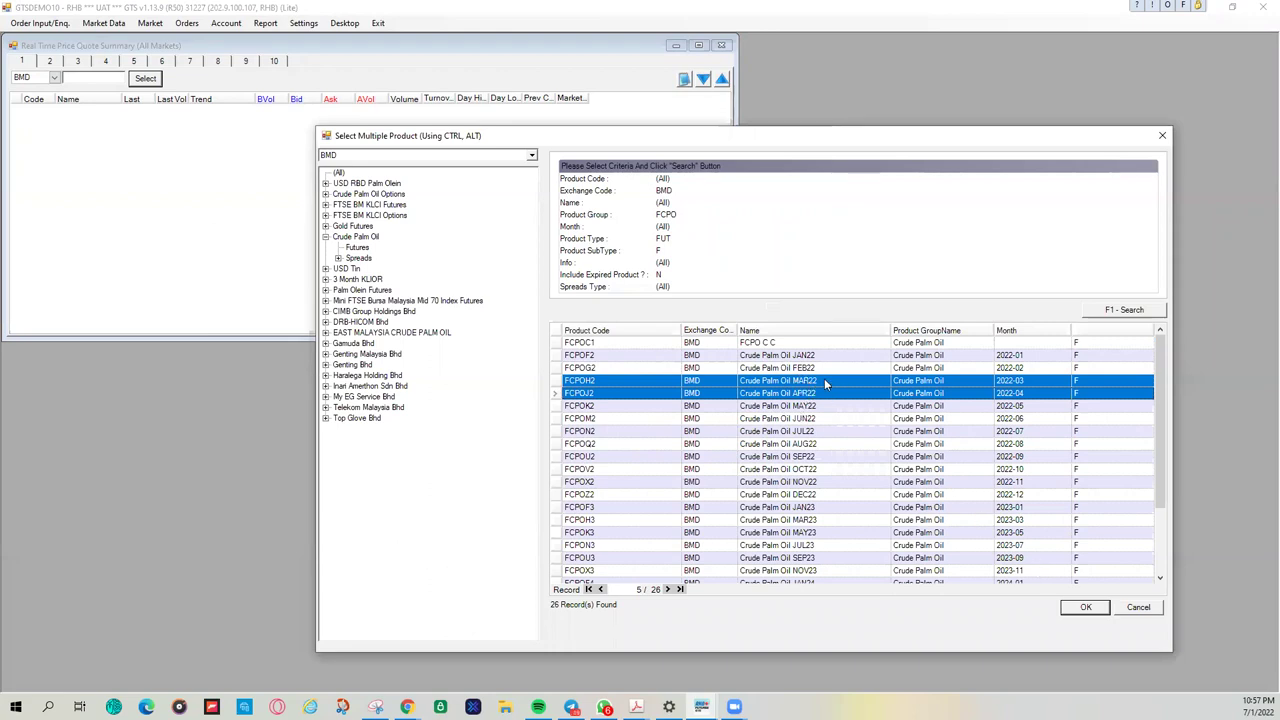
left_click(1085, 607)
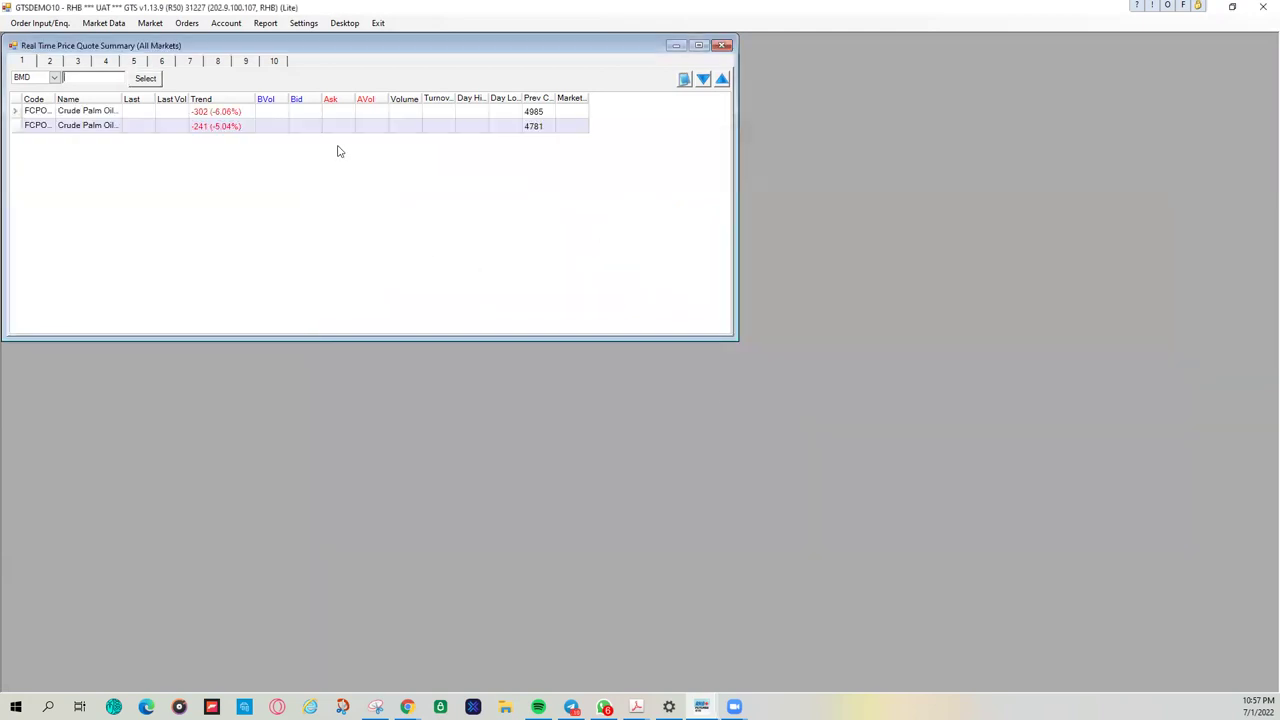
Step: Widen the Name and Code columns of the quote summary until the full product names and codes fit
left_click(130, 110)
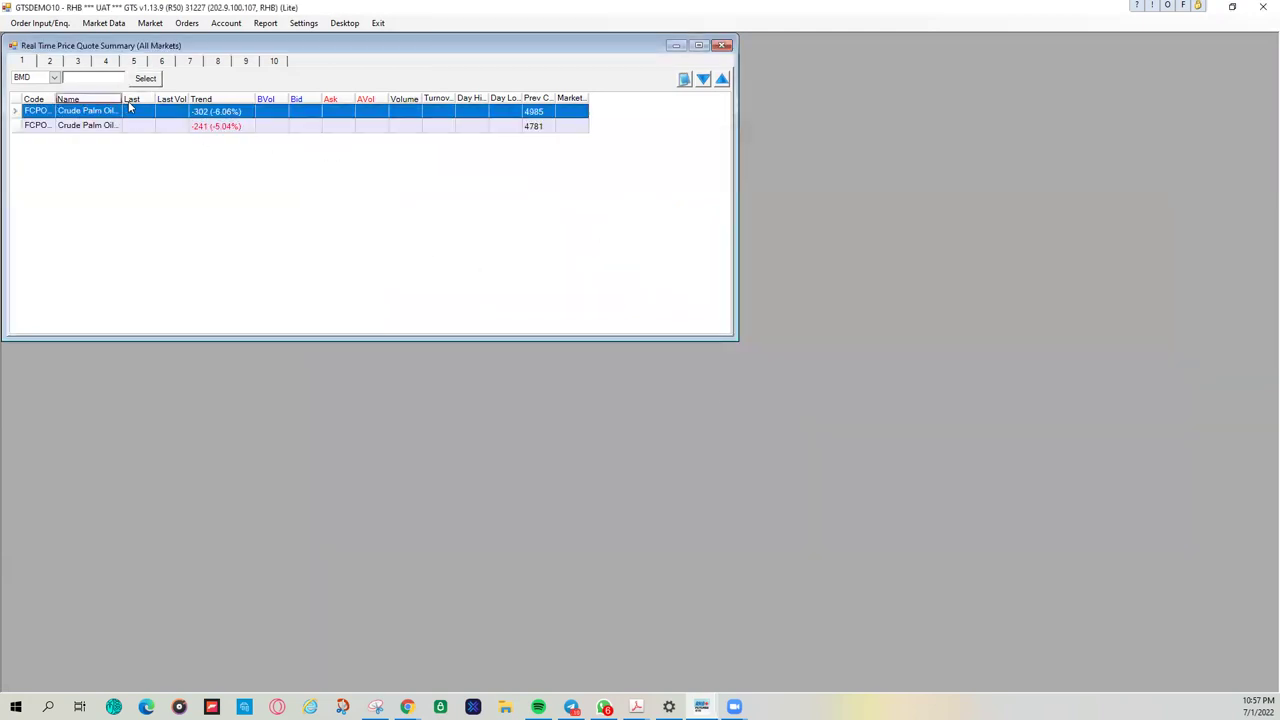
left_click_drag(166, 108, 165, 104)
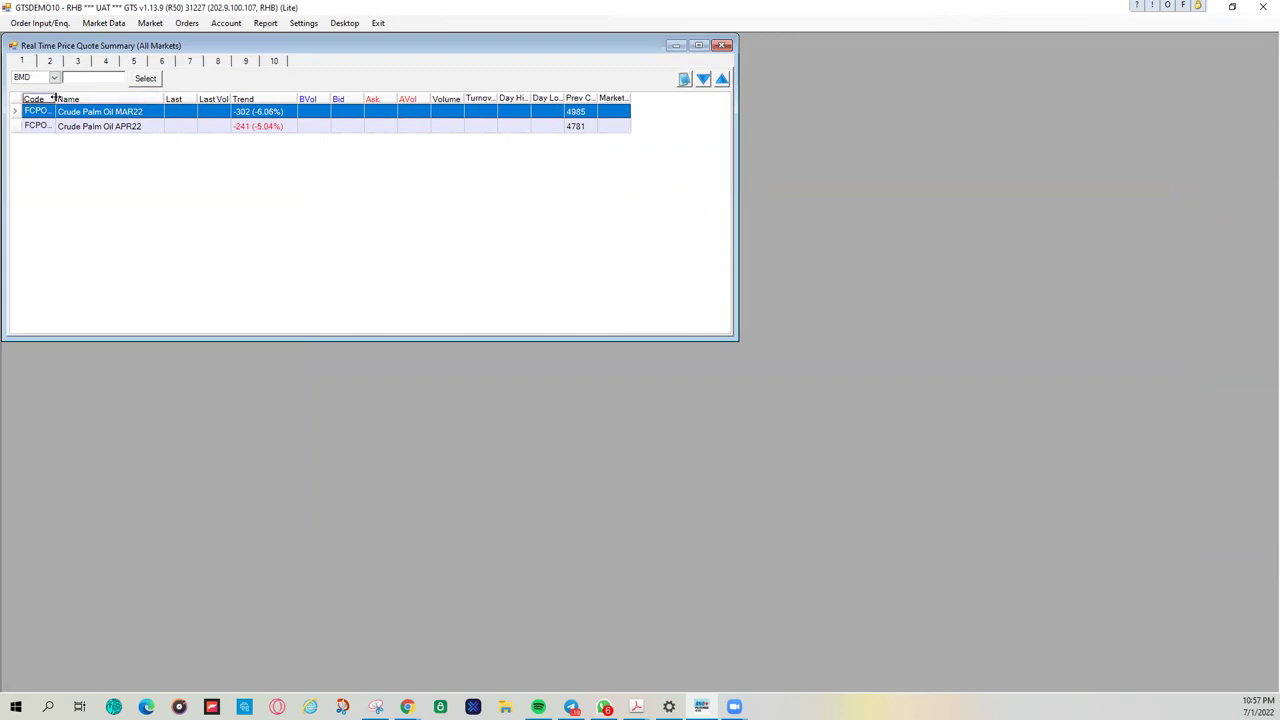
left_click_drag(55, 99, 82, 99)
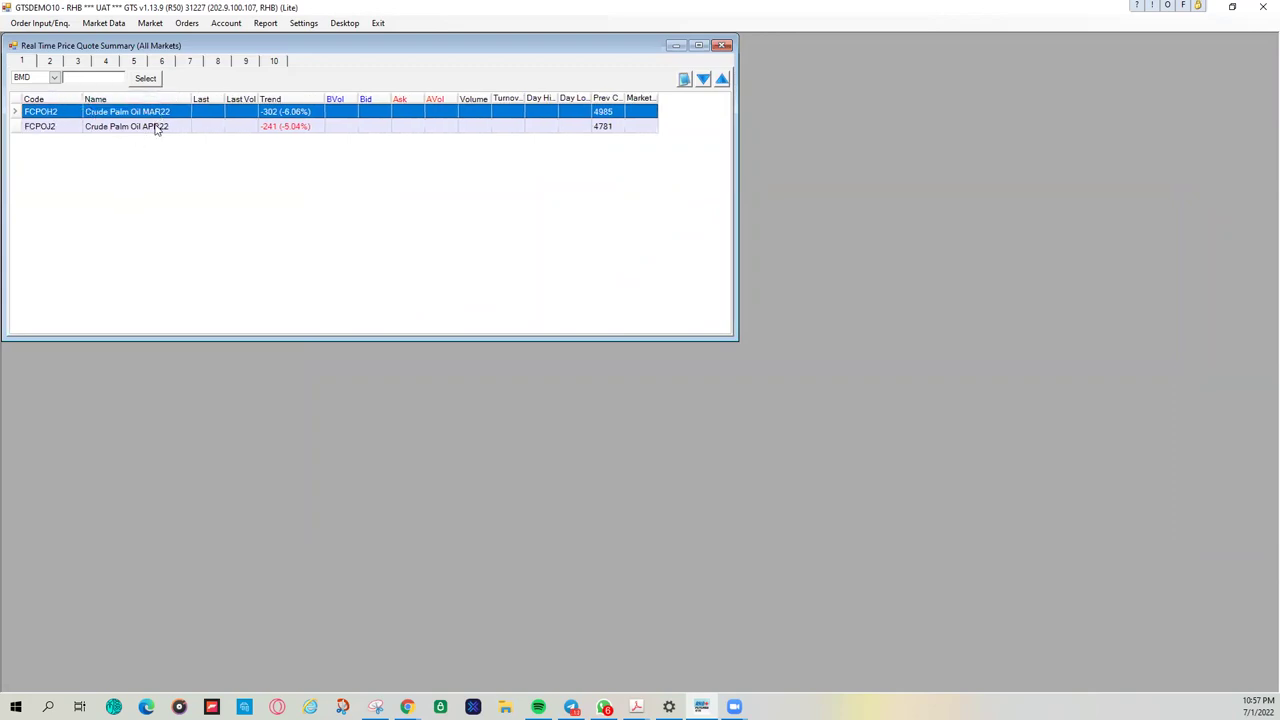
Step: Examine the commands available for the Crude Palm Oil MAR22 row in the quote summary
left_click(157, 126)
right_click(158, 112)
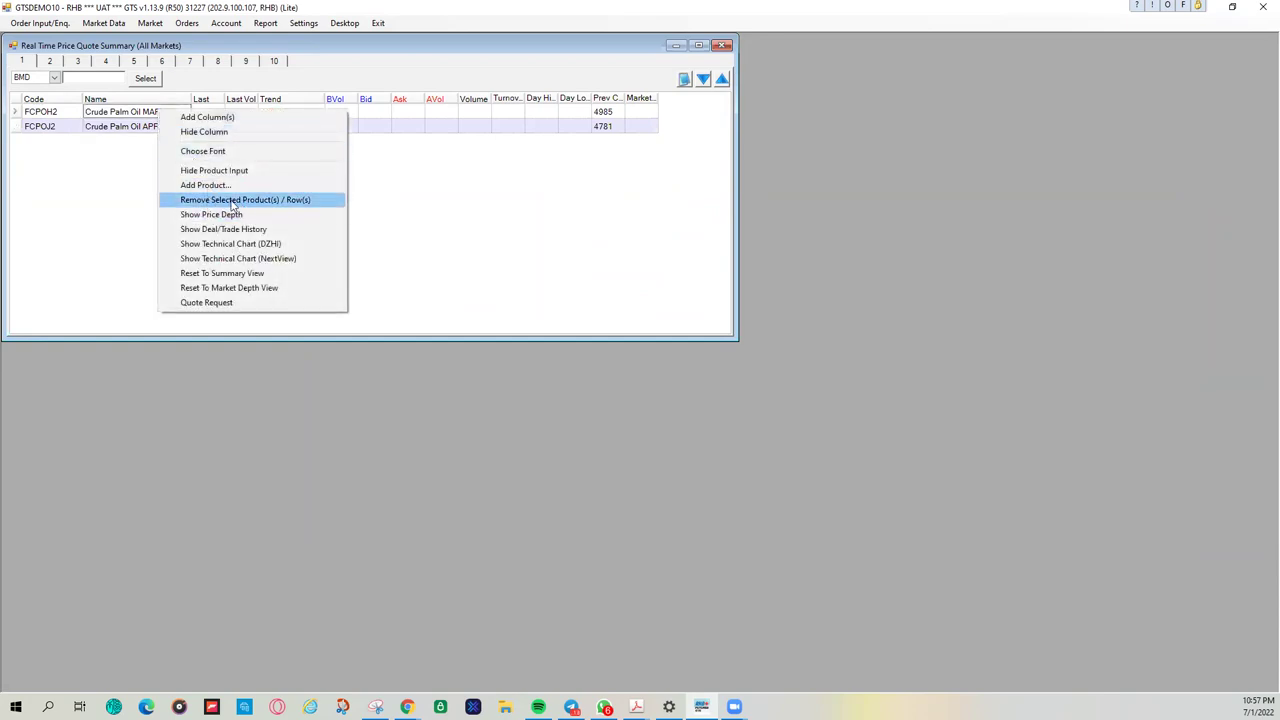
left_click(107, 157)
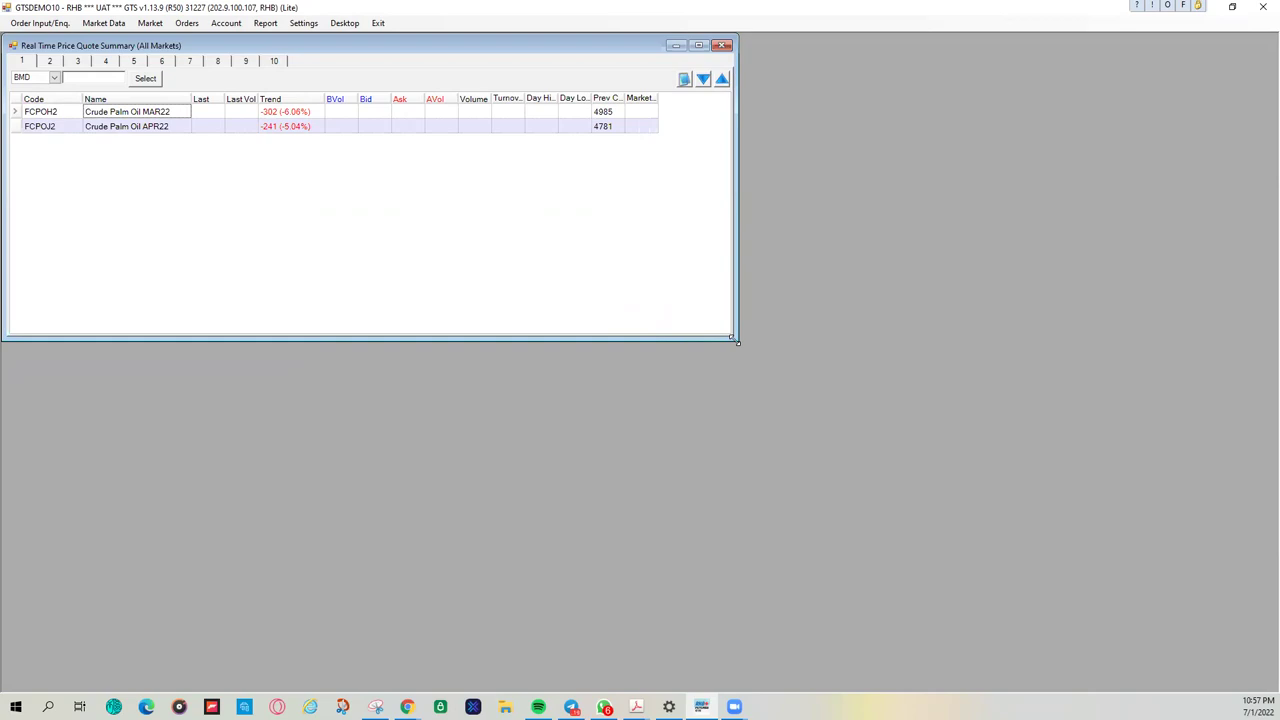
Step: Shrink the quote summary window to fit closely around its columns and the two listed contracts
left_click_drag(737, 342, 670, 175)
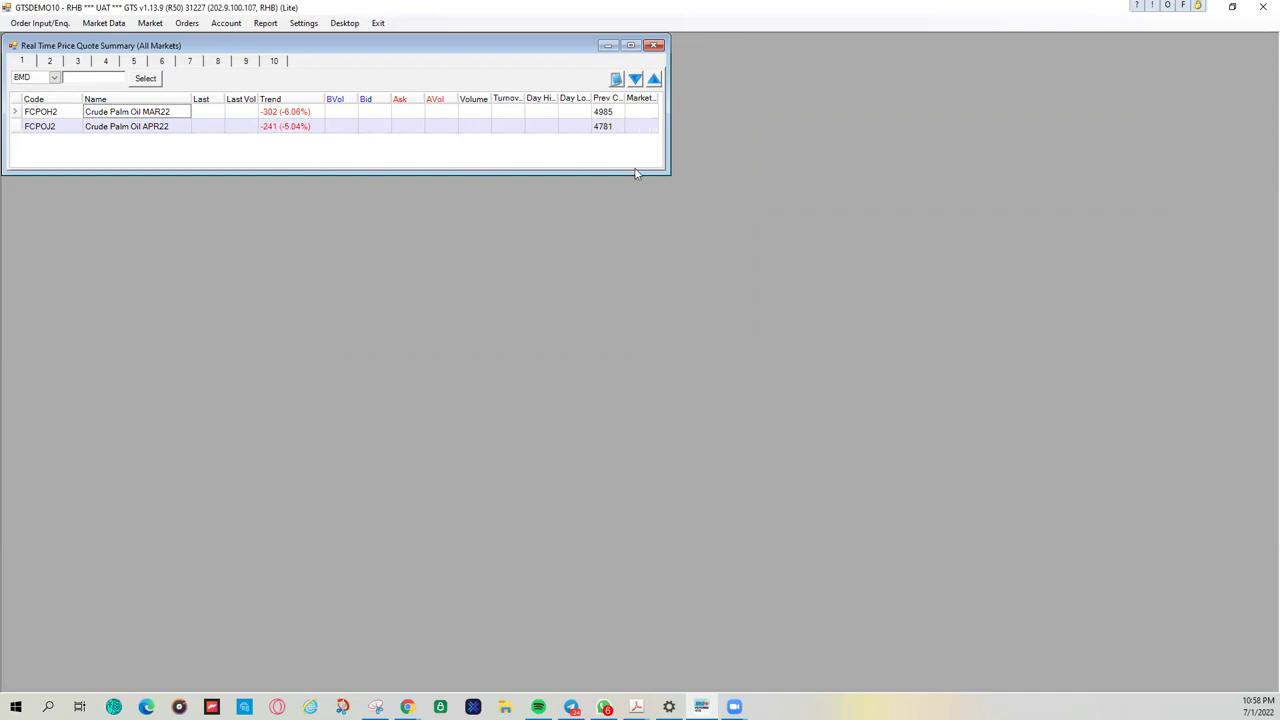
left_click_drag(669, 172, 677, 187)
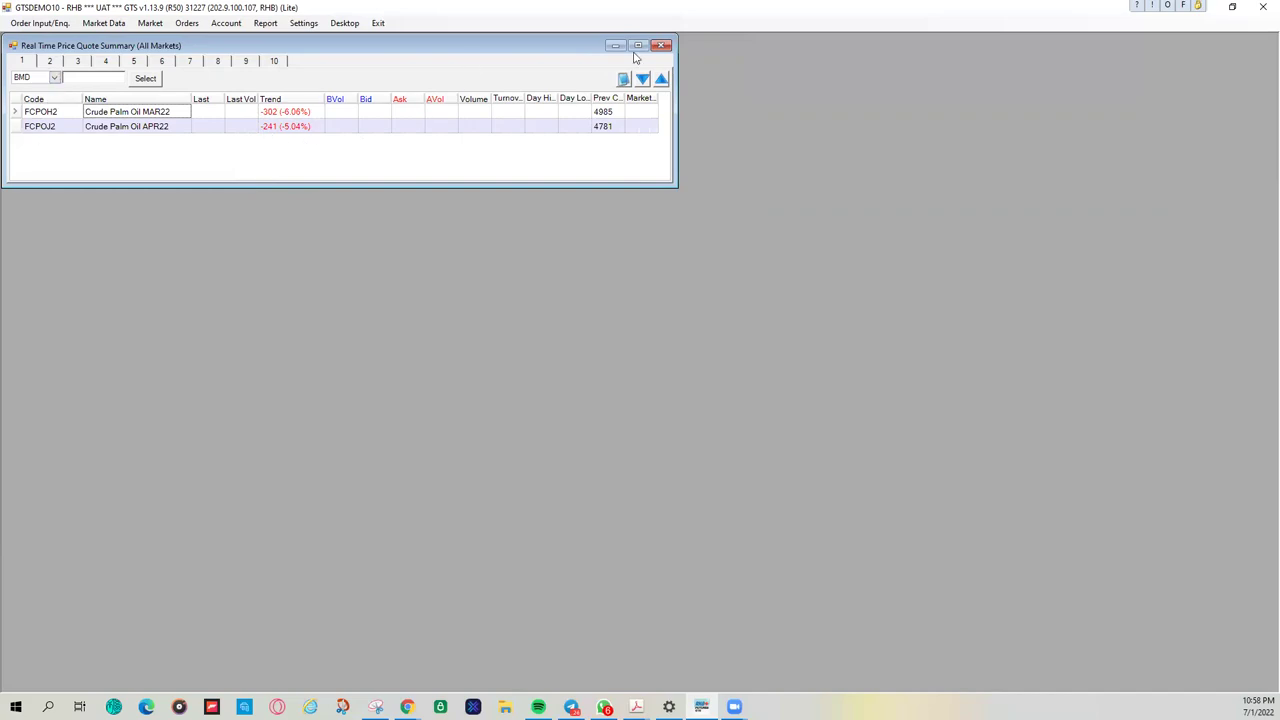
Step: Look through the product groups offered by the CME exchange, then close the product selection without adding any
left_click(54, 77)
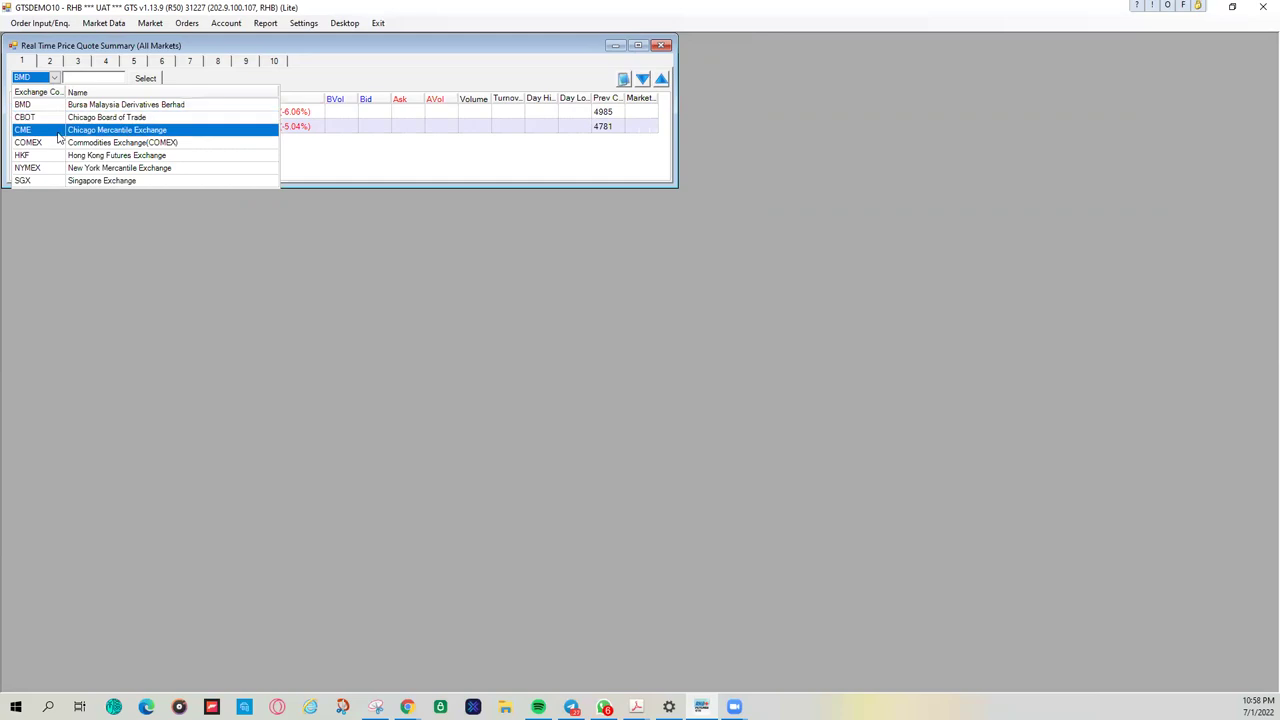
left_click(60, 133)
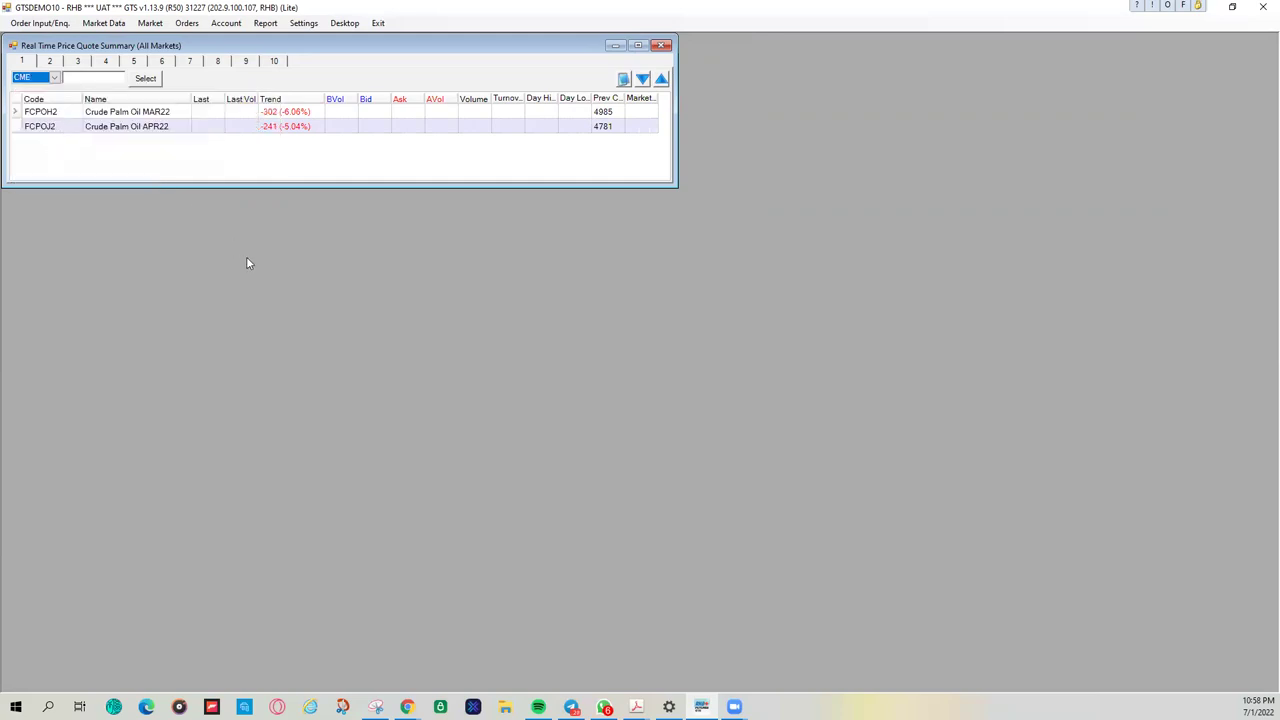
left_click(145, 78)
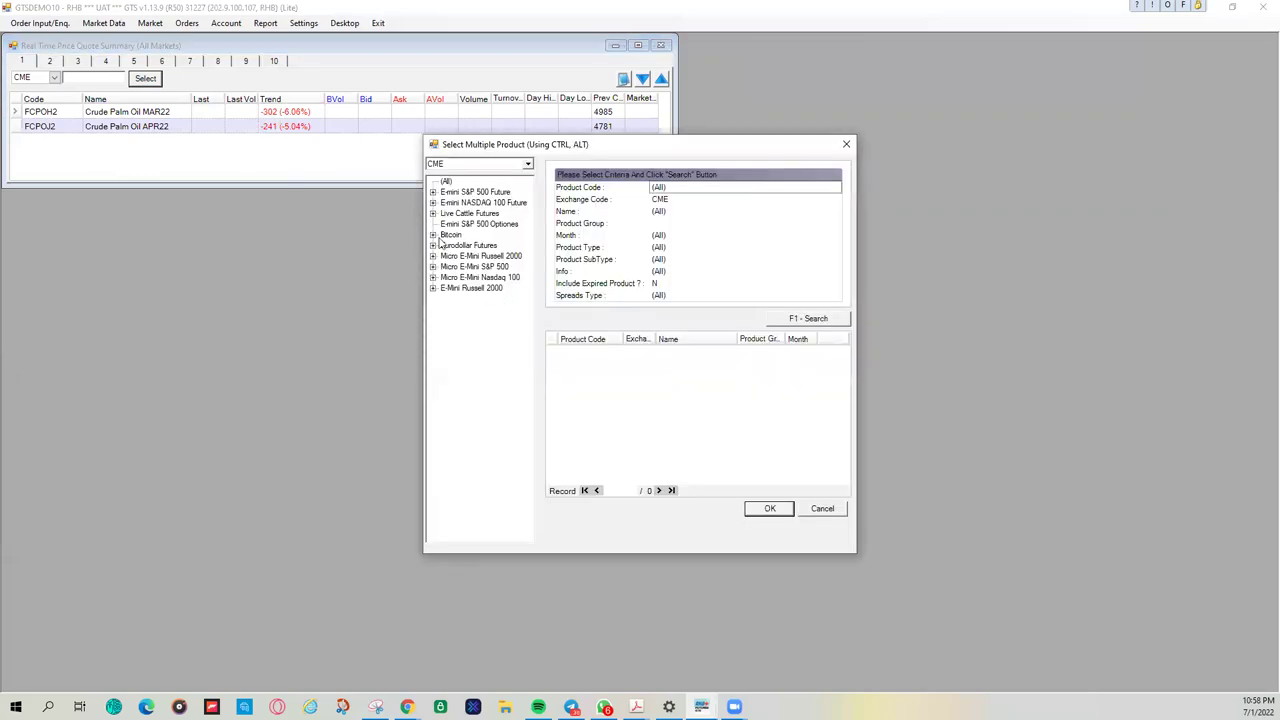
left_click(846, 144)
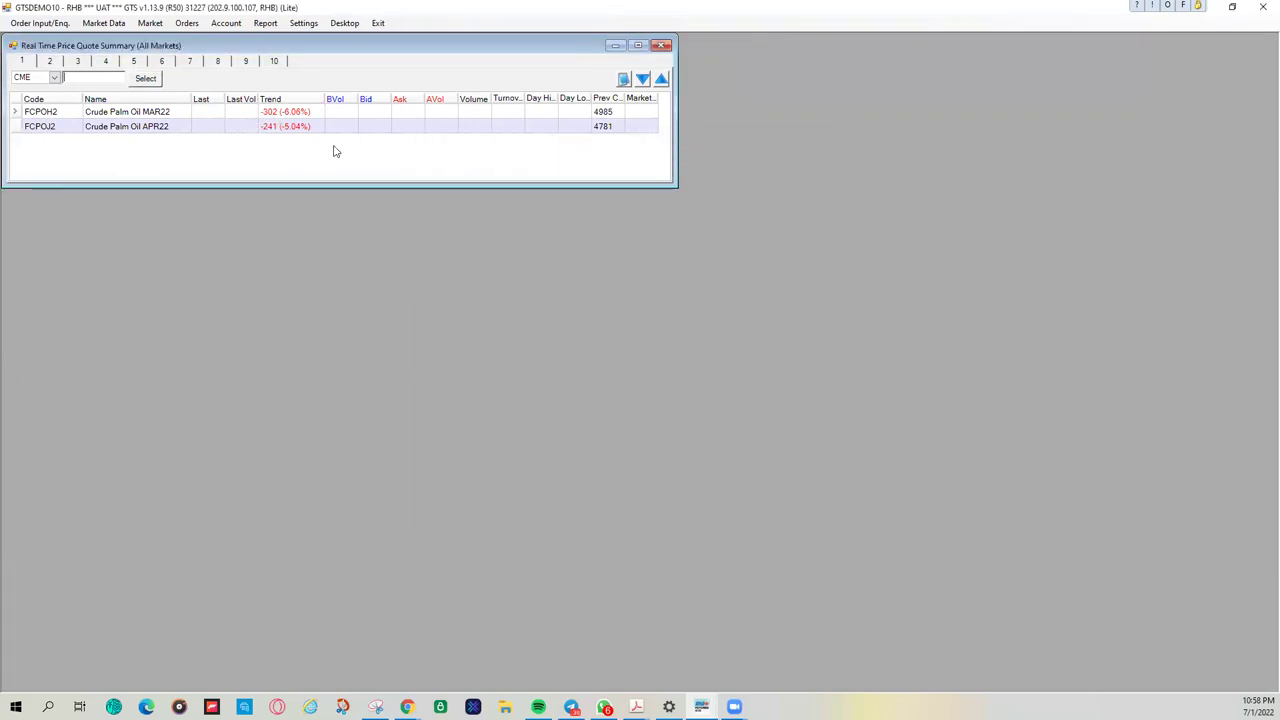
Step: Add the NYMEX WTI Light Sweet Crude Oil FEB22 futures contract, CLG2, to the price quote summary
left_click(54, 77)
left_click(48, 170)
left_click(148, 78)
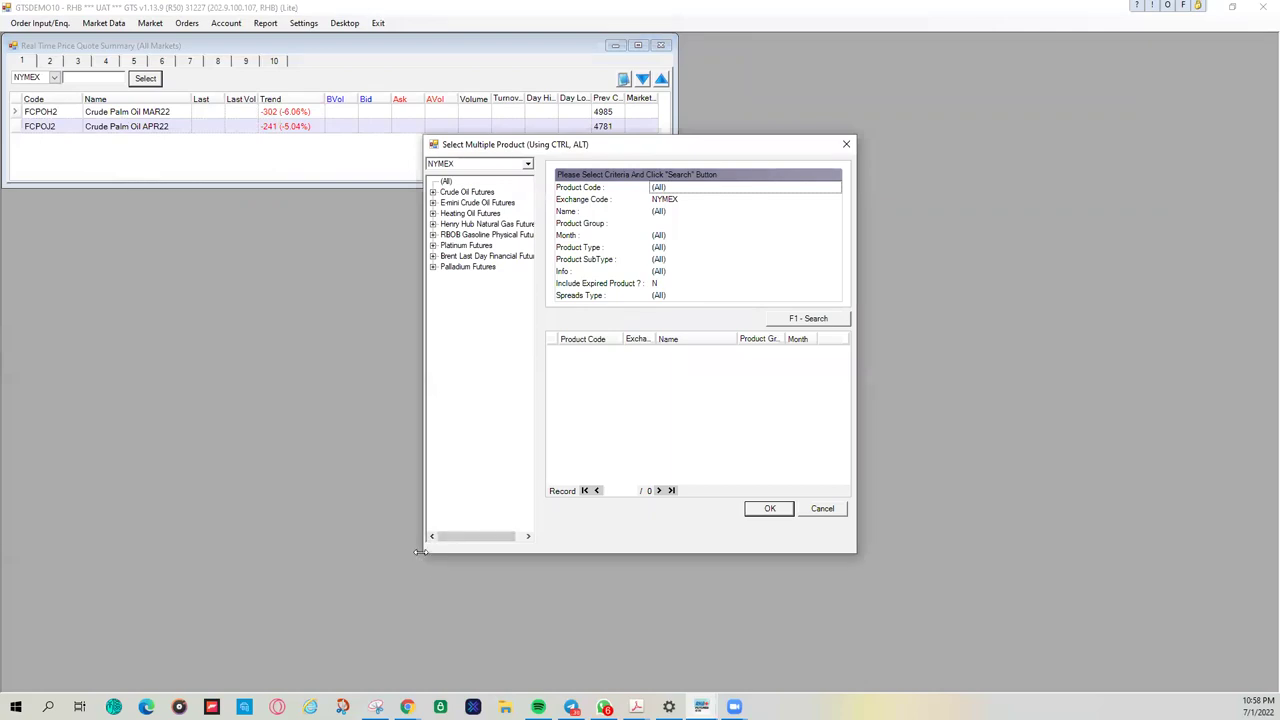
left_click(433, 192)
left_click(464, 202)
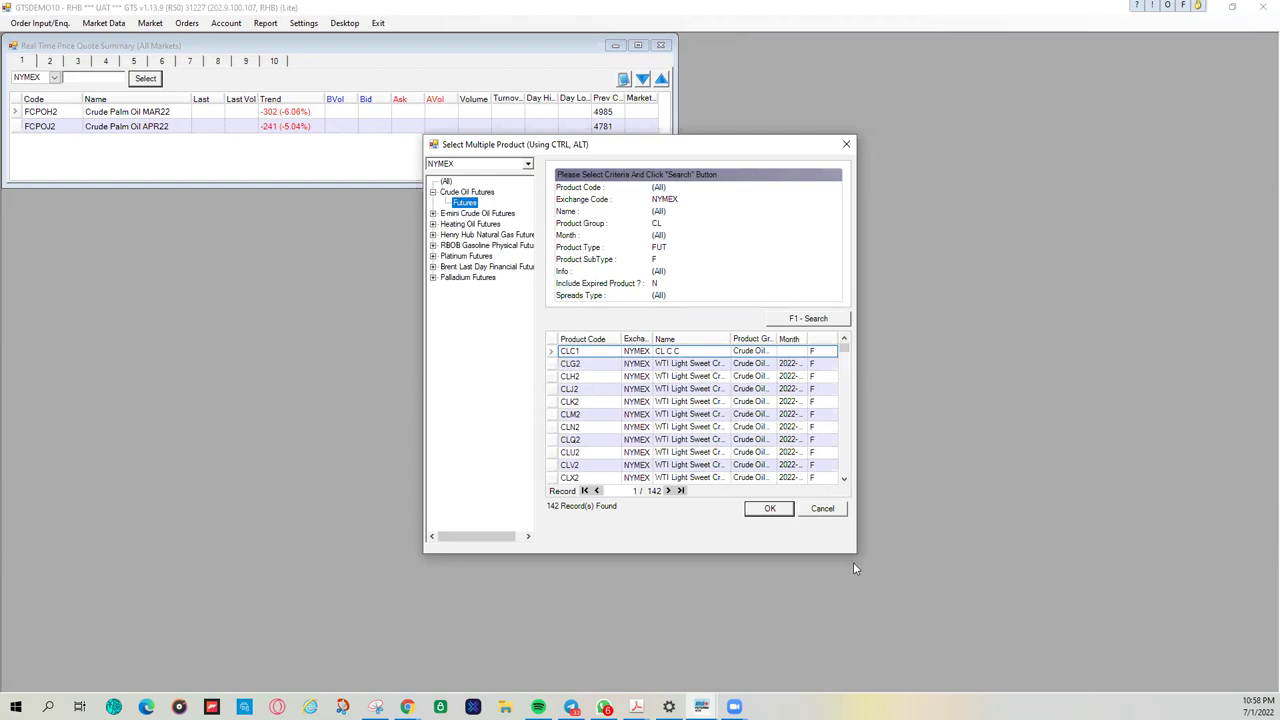
left_click_drag(855, 556, 1130, 601)
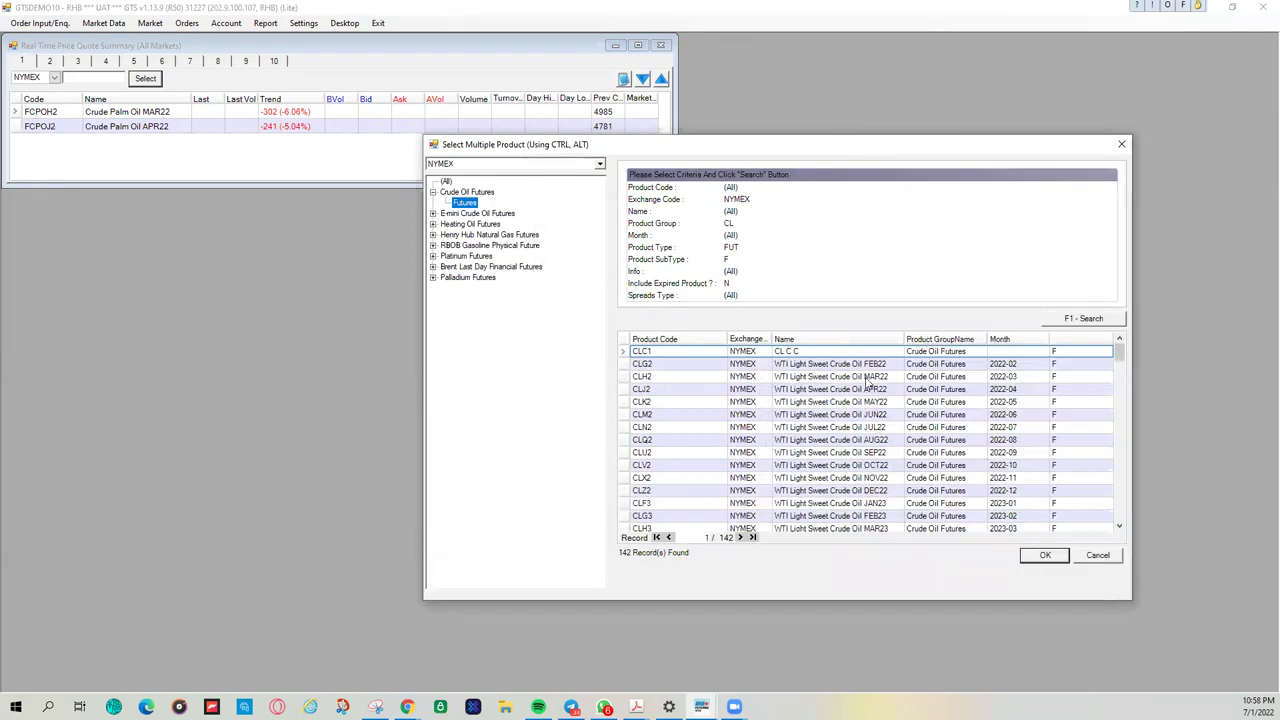
left_click(876, 366)
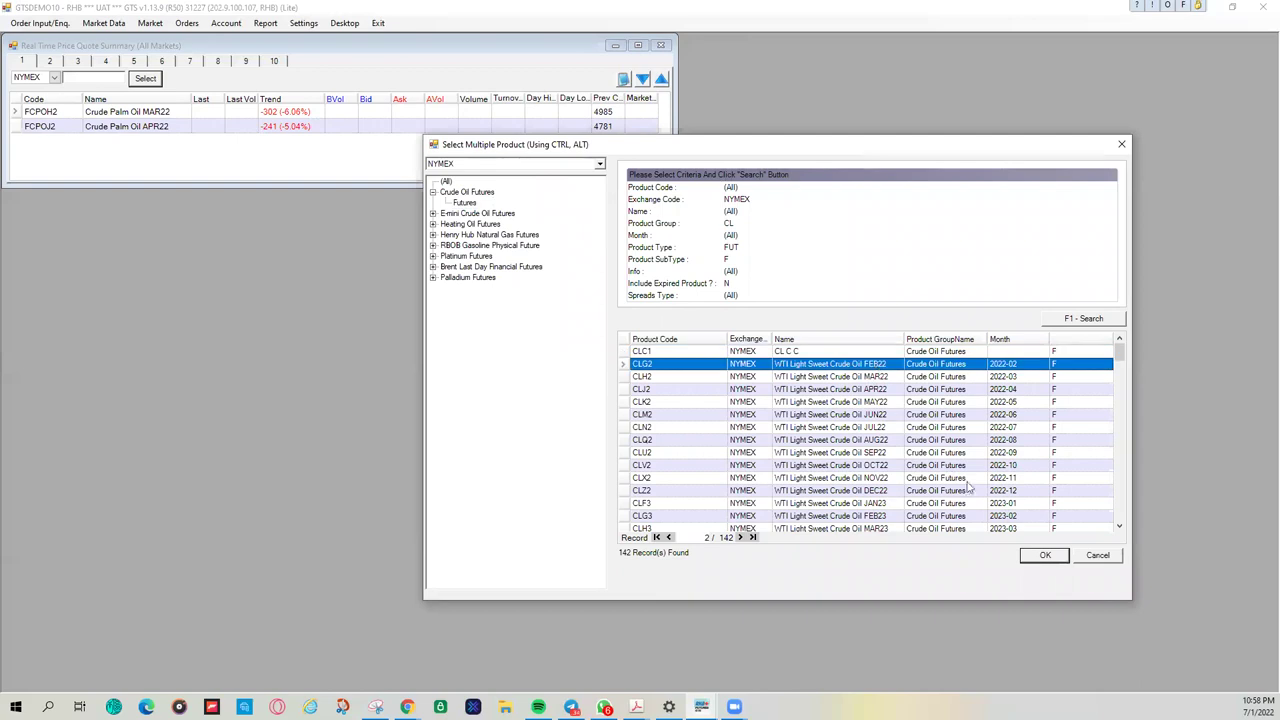
left_click(1040, 555)
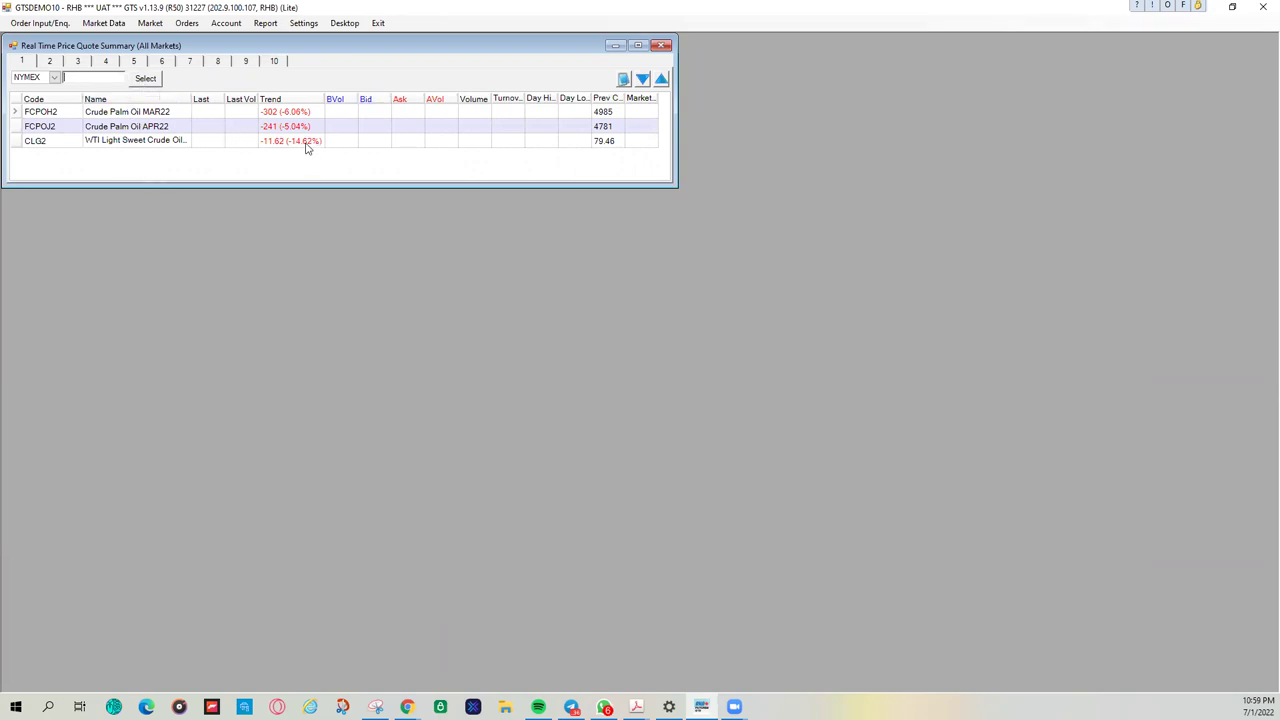
Step: Add the NYMEX WTI Light Sweet Crude Oil MAR22 futures contract, CLH2, to the price quote summary
left_click(145, 78)
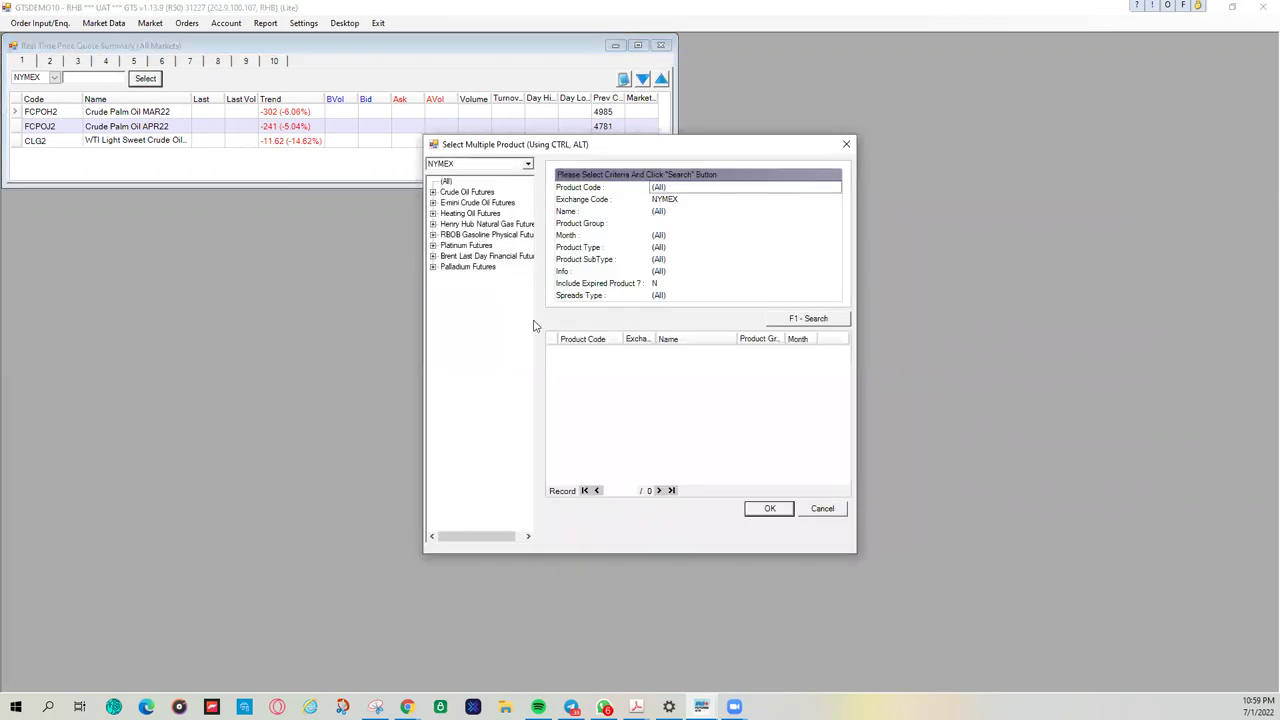
left_click(433, 192)
left_click(452, 203)
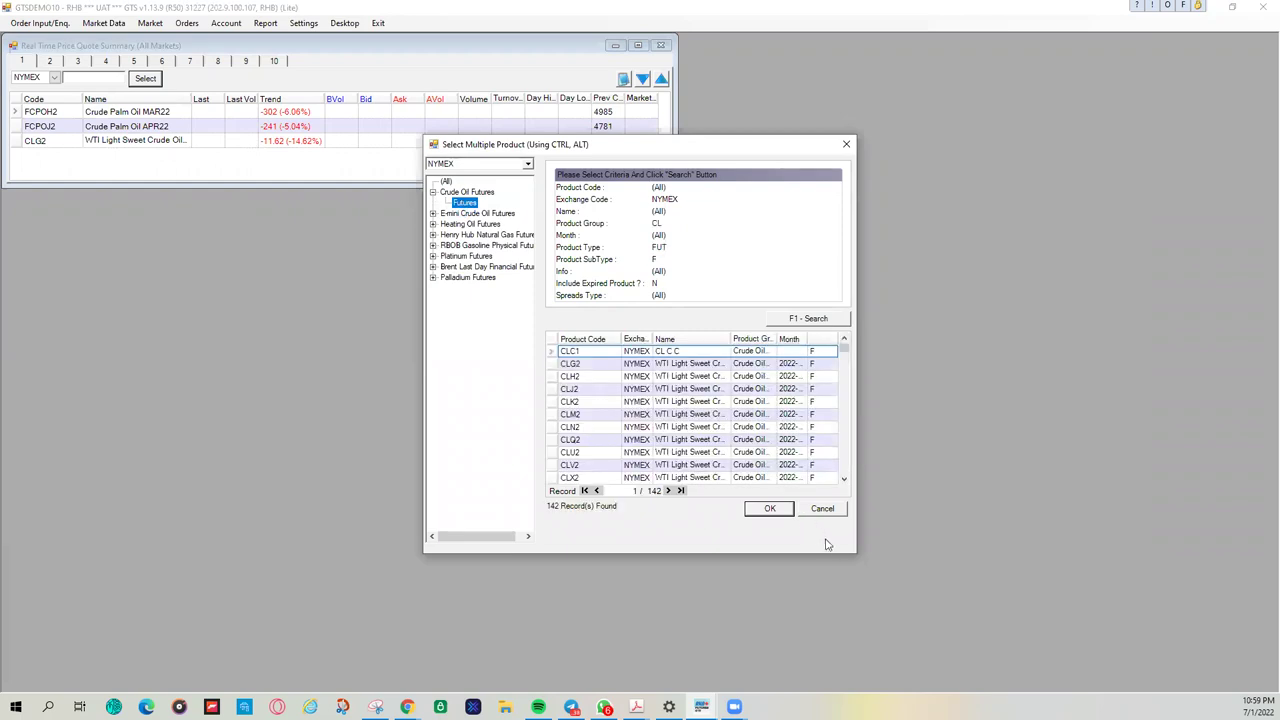
left_click_drag(855, 557, 1102, 597)
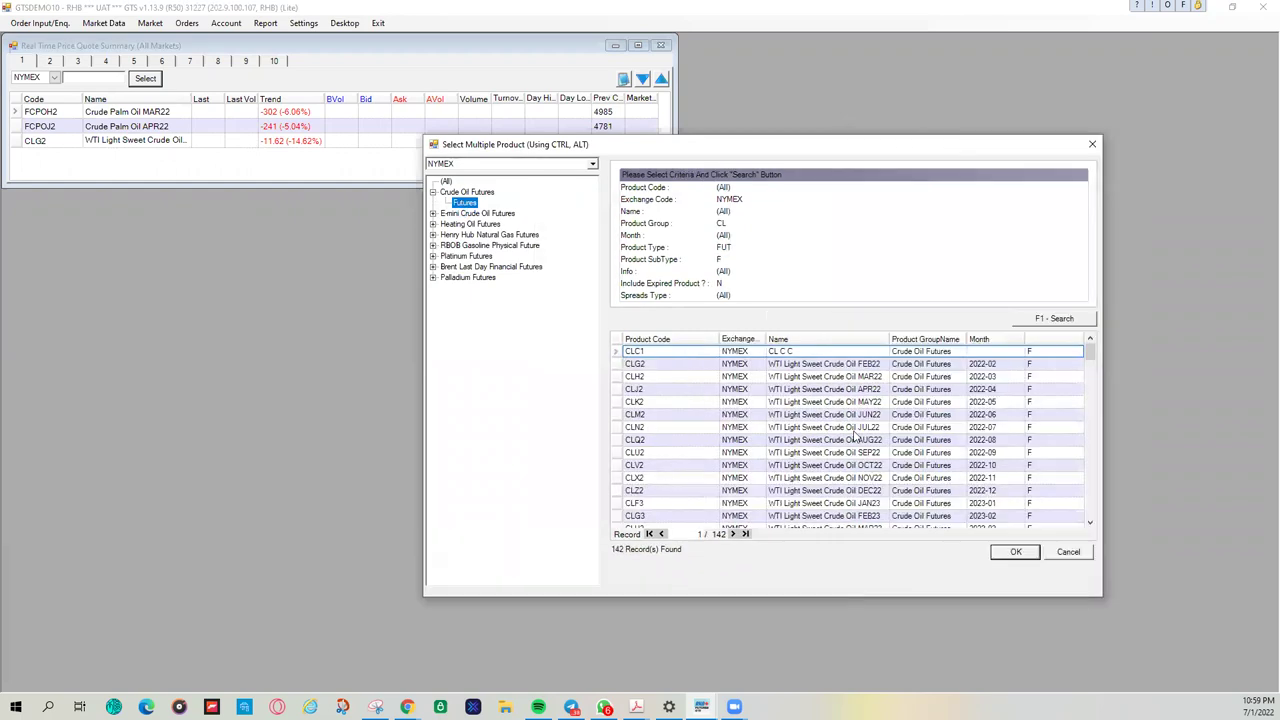
left_click(844, 376)
left_click(996, 553)
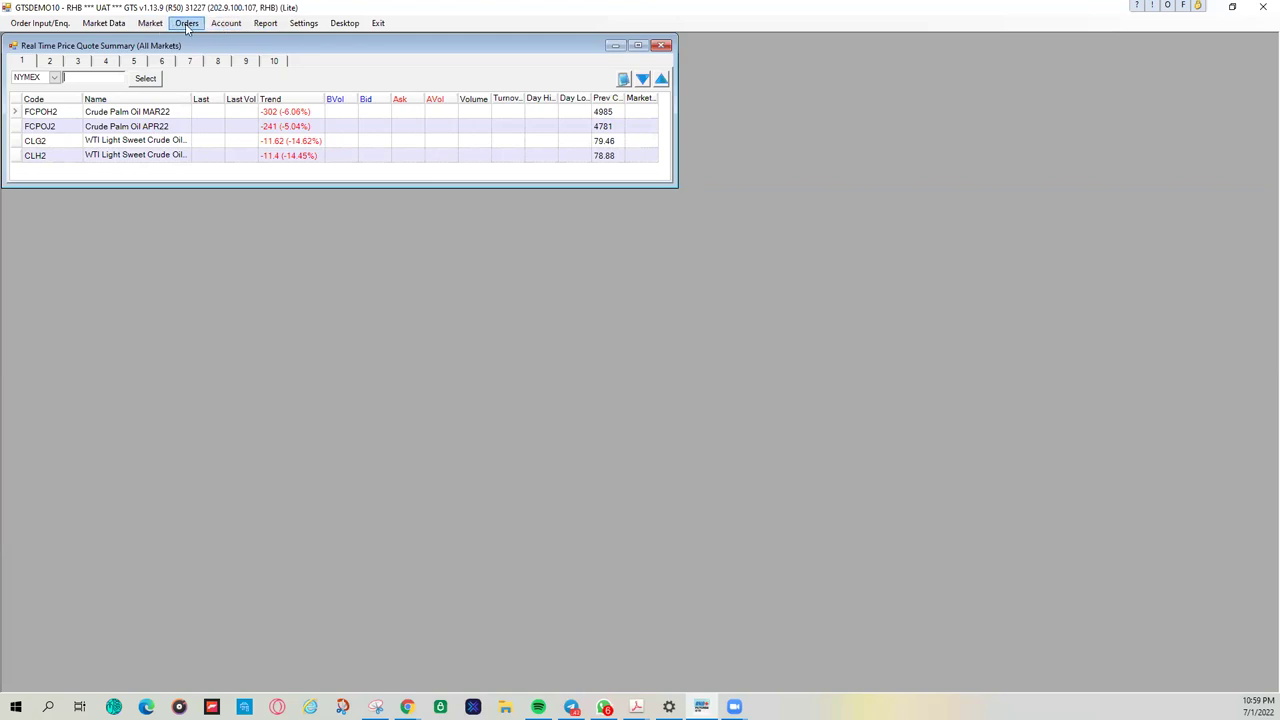
Step: Open the Account Info window, place it below the quote summary, and enlarge it to match the quote summary's width
left_click(150, 24)
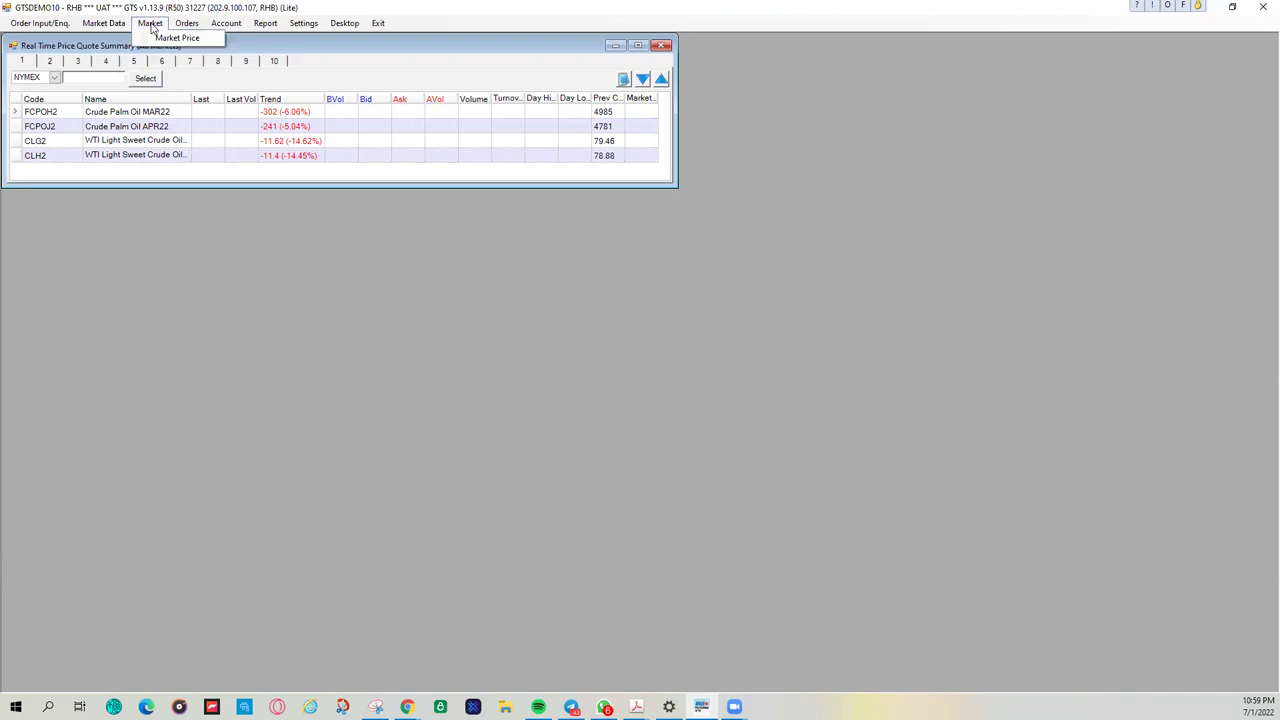
left_click(231, 38)
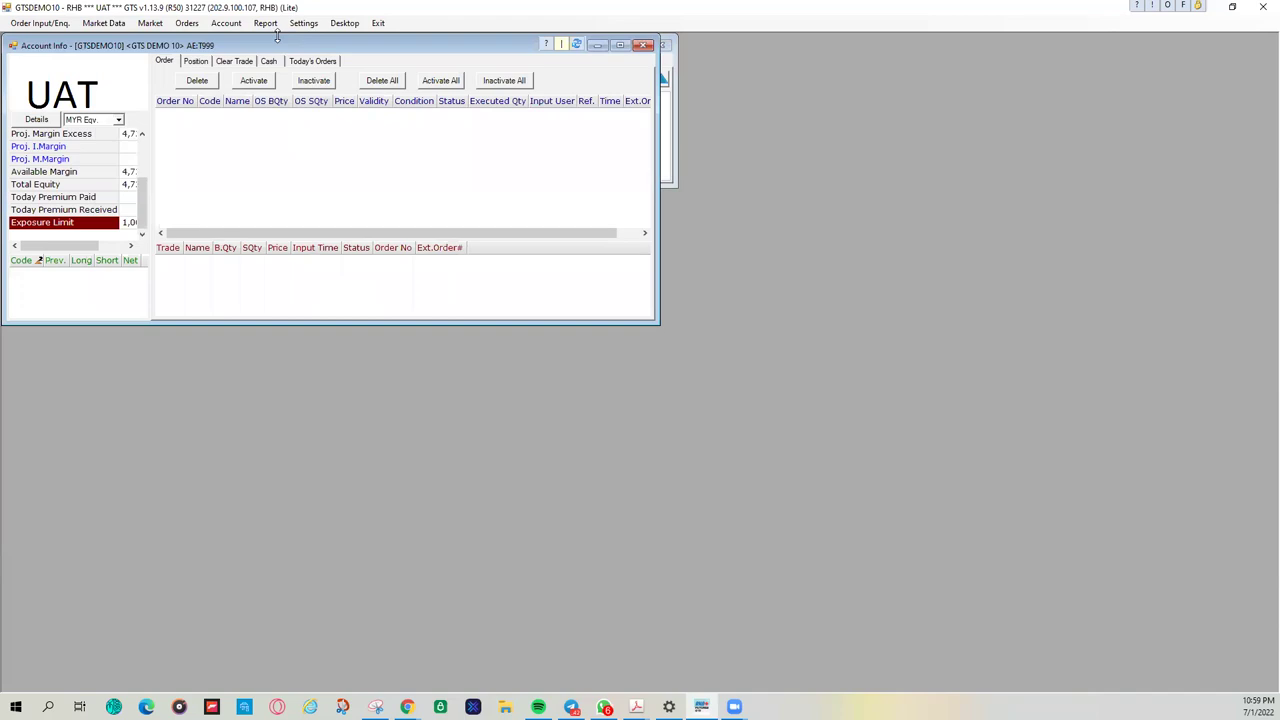
left_click_drag(350, 38, 357, 213)
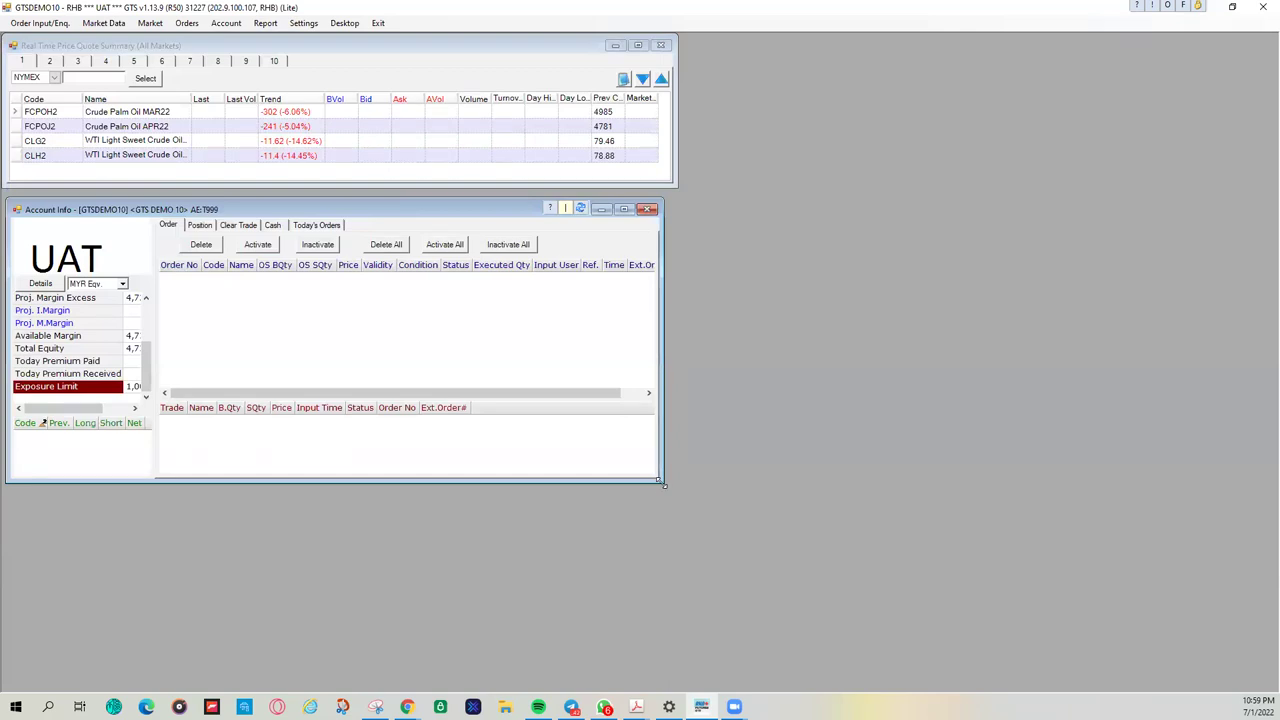
left_click_drag(660, 483, 677, 631)
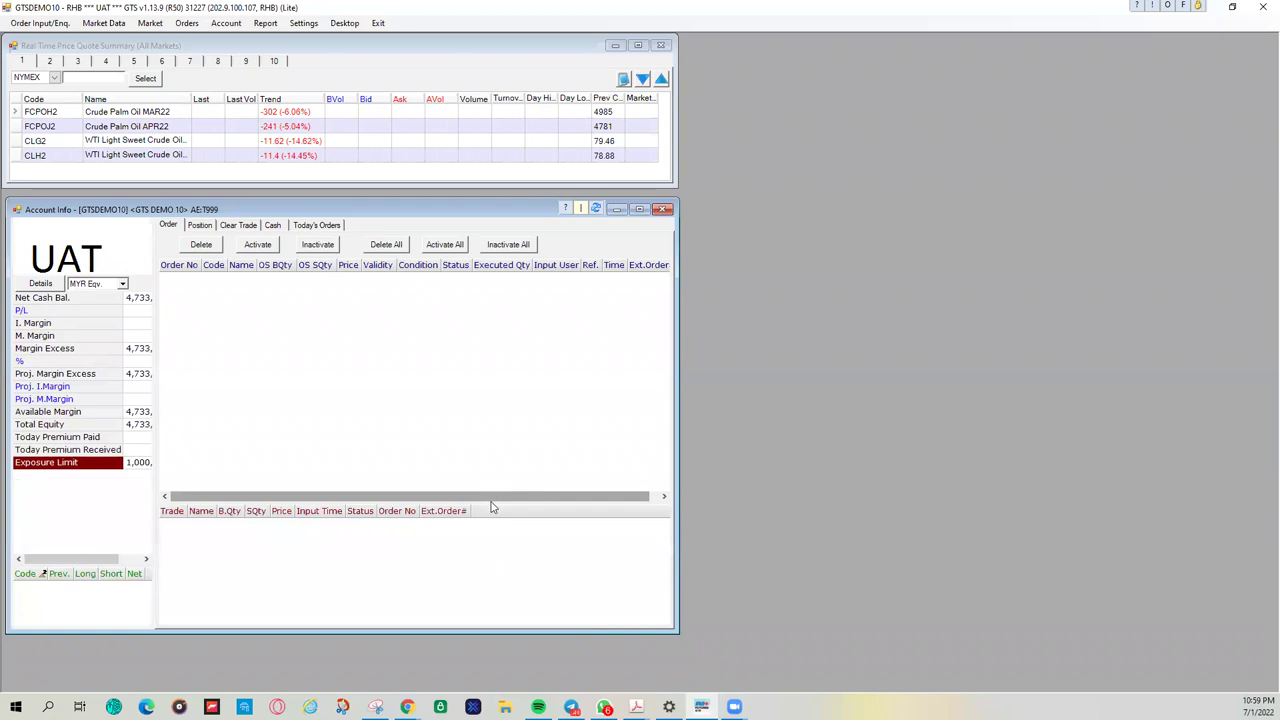
Step: Resize the Account Info panes to widen the balance figures and give the trade and position lists more height
left_click_drag(491, 506, 491, 437)
left_click_drag(157, 428, 240, 420)
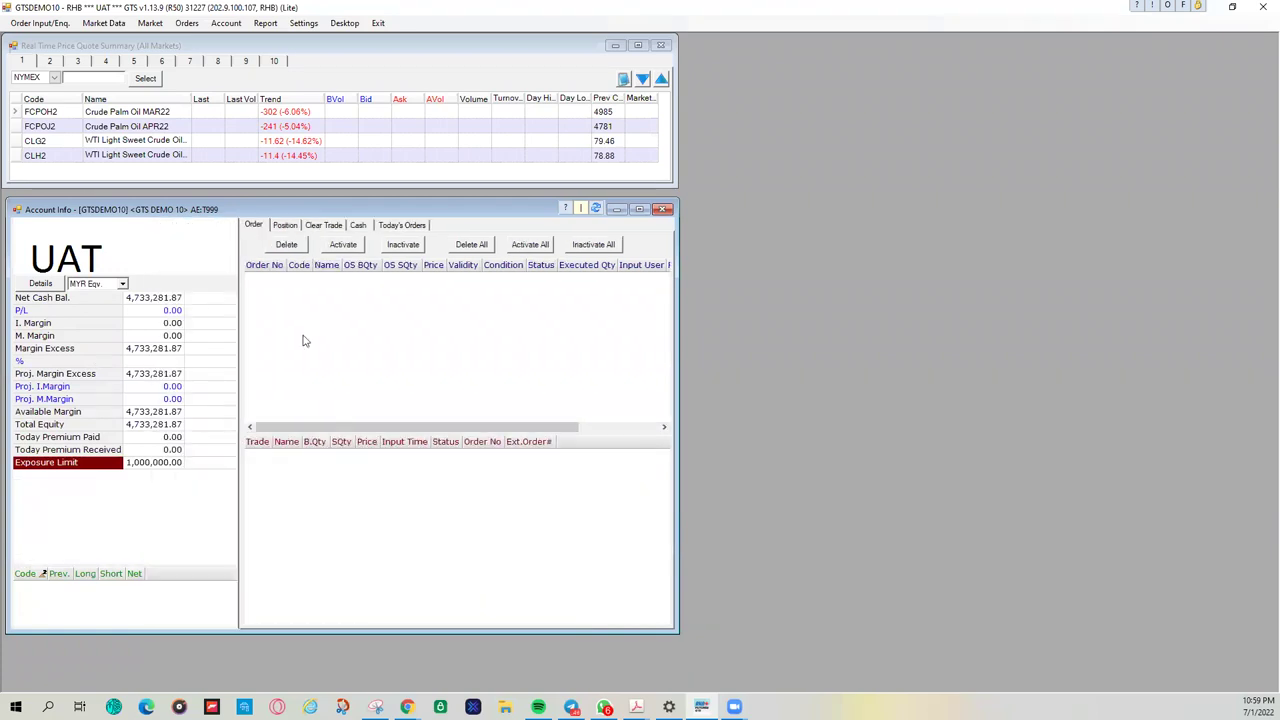
left_click_drag(240, 349, 211, 352)
left_click_drag(122, 566, 122, 530)
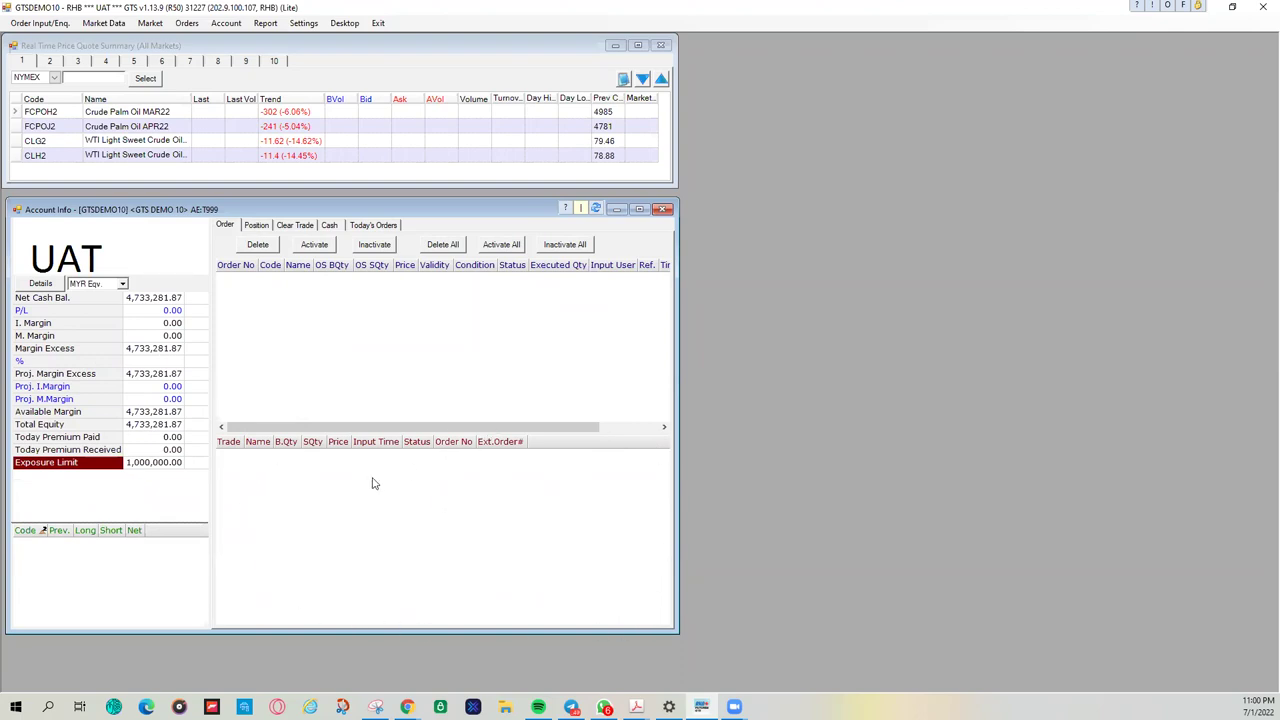
Step: Review the account's positions and today's orders, and return to its working order list
left_click(258, 226)
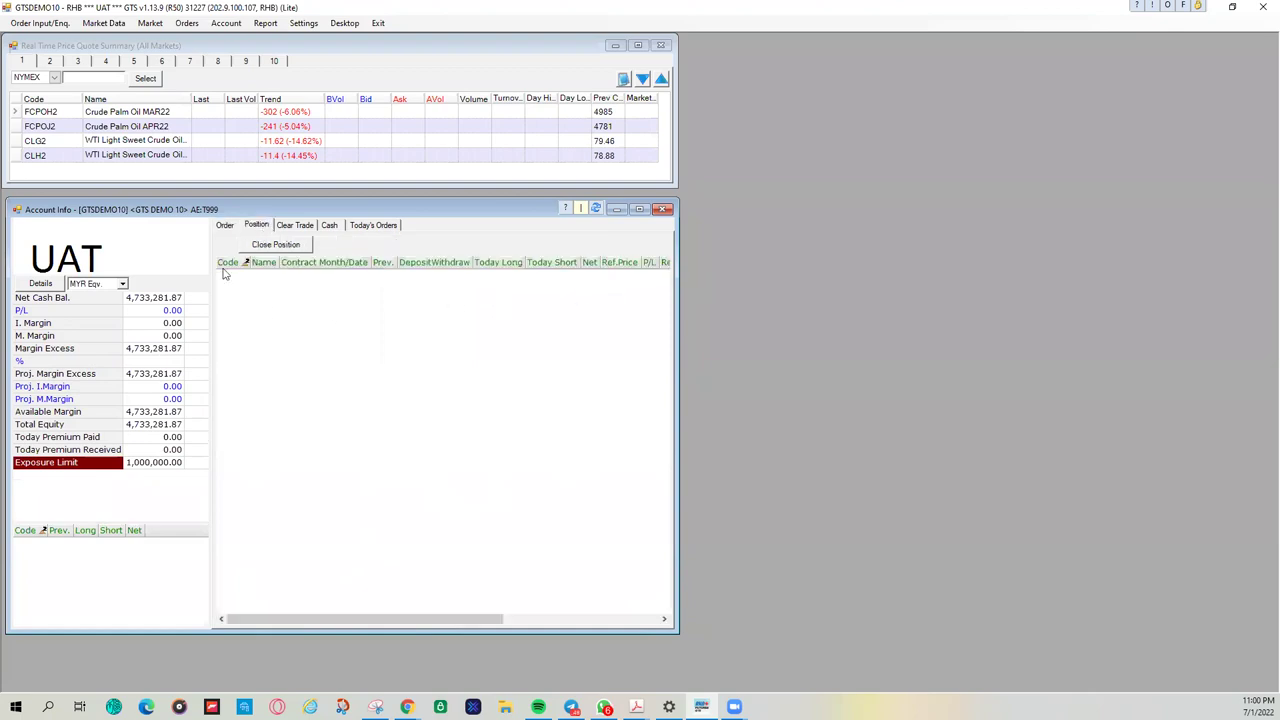
left_click(225, 226)
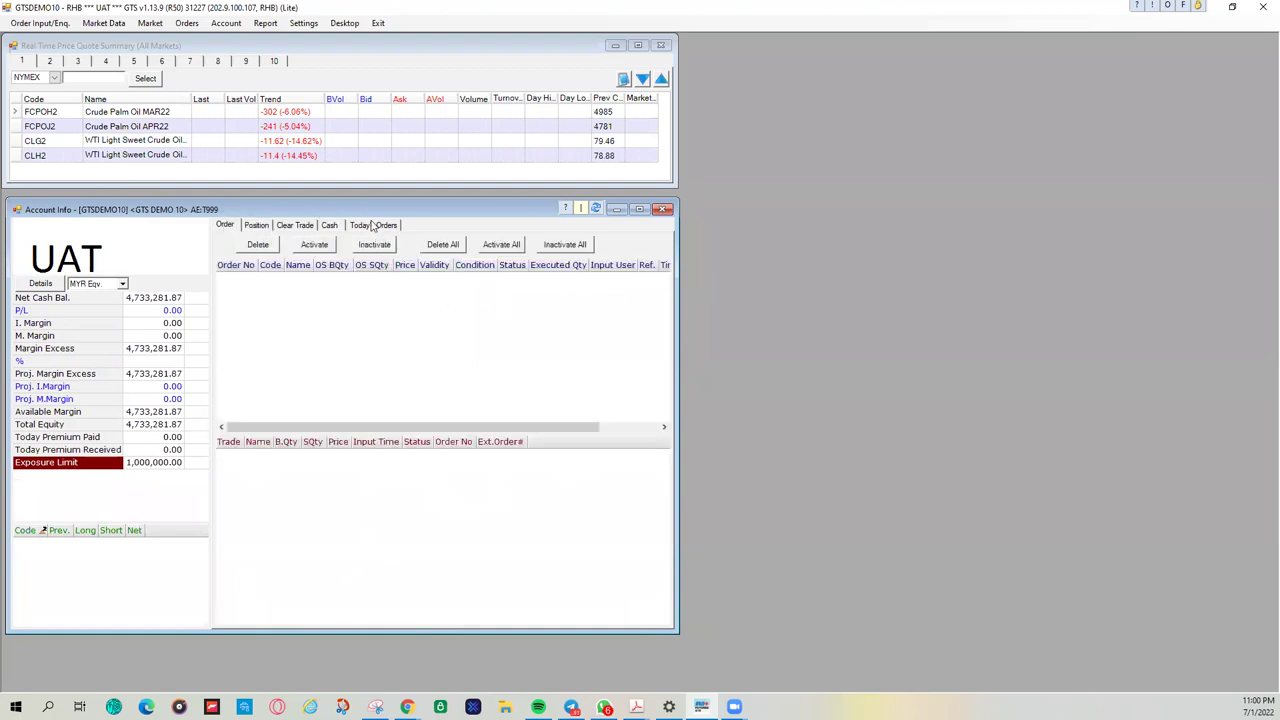
left_click(373, 226)
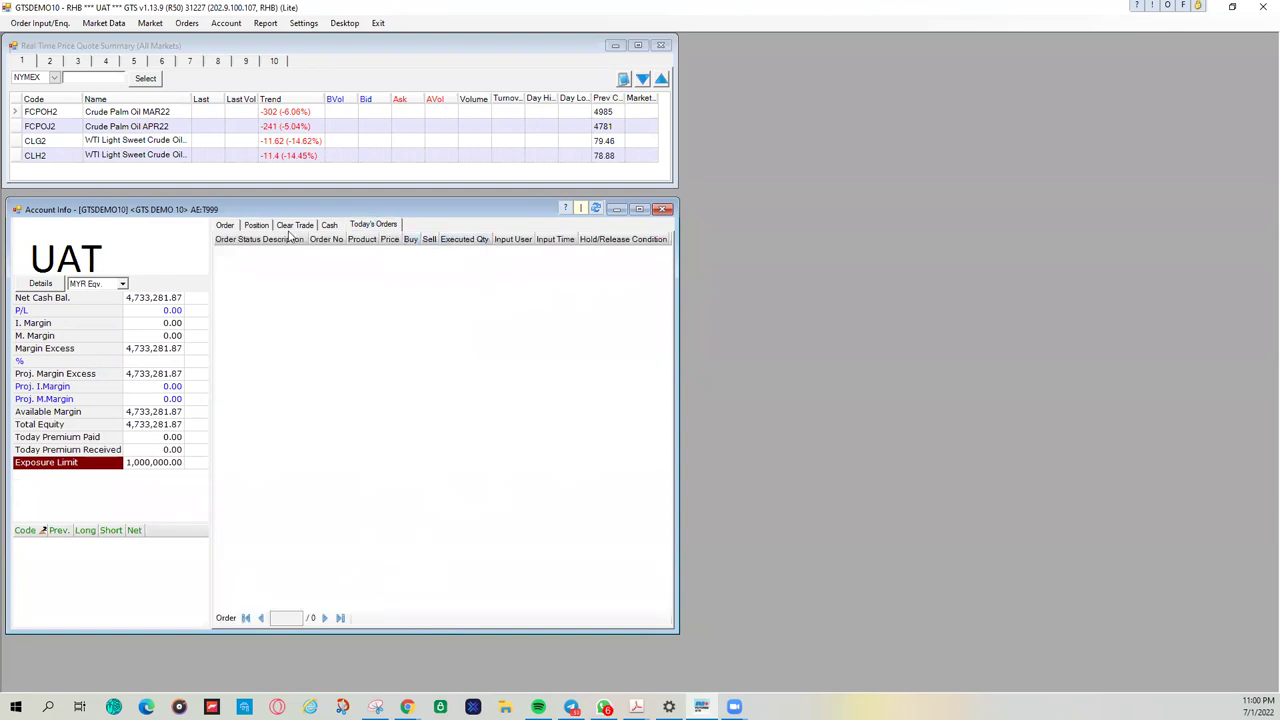
left_click(225, 226)
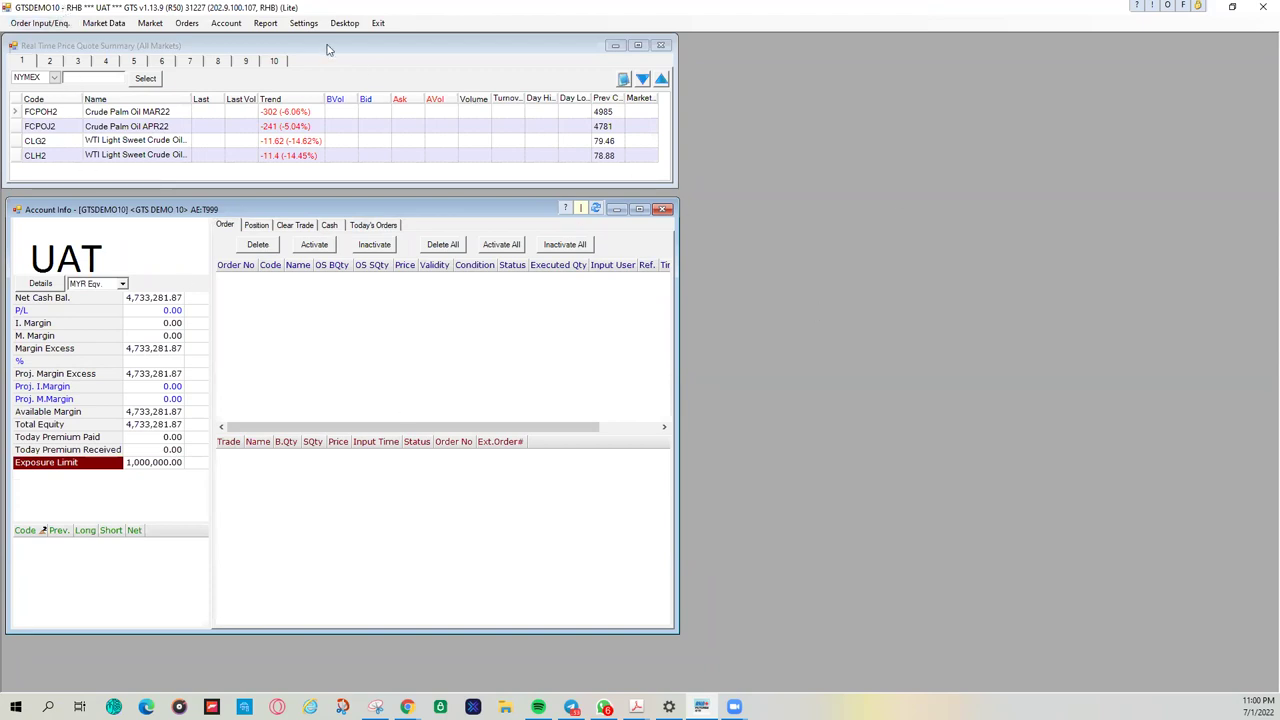
Step: Open the Enter Order window and place it beside the quote summary
left_click(187, 23)
left_click(205, 38)
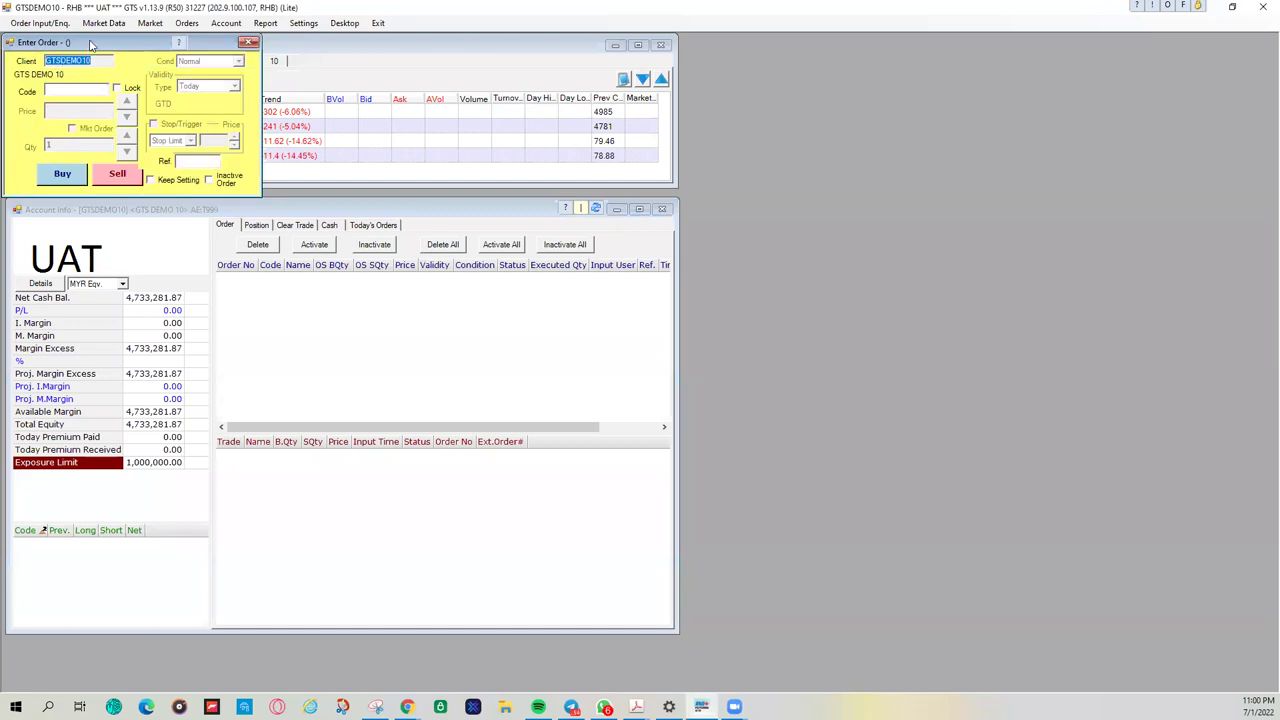
left_click_drag(93, 43, 789, 49)
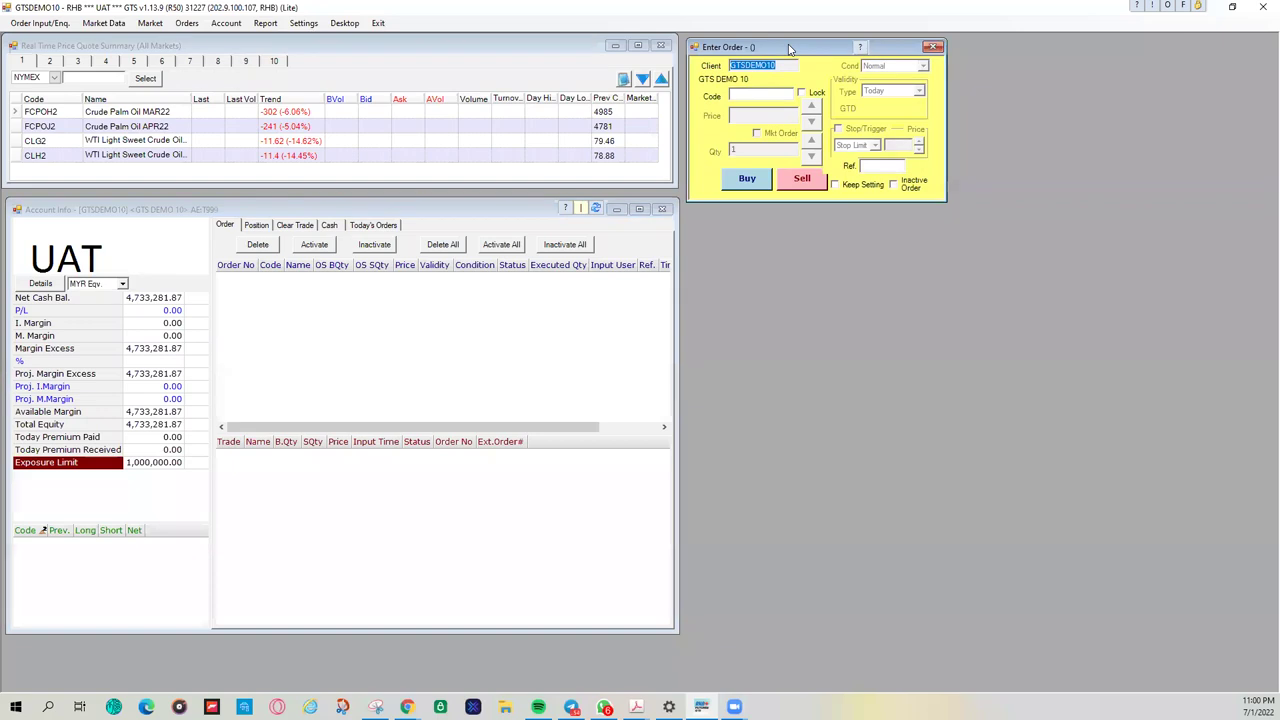
Step: Try overlapping the order entry and Account Info windows, and return both to their places around the quote summary
left_click_drag(789, 49, 423, 347)
left_click(391, 213)
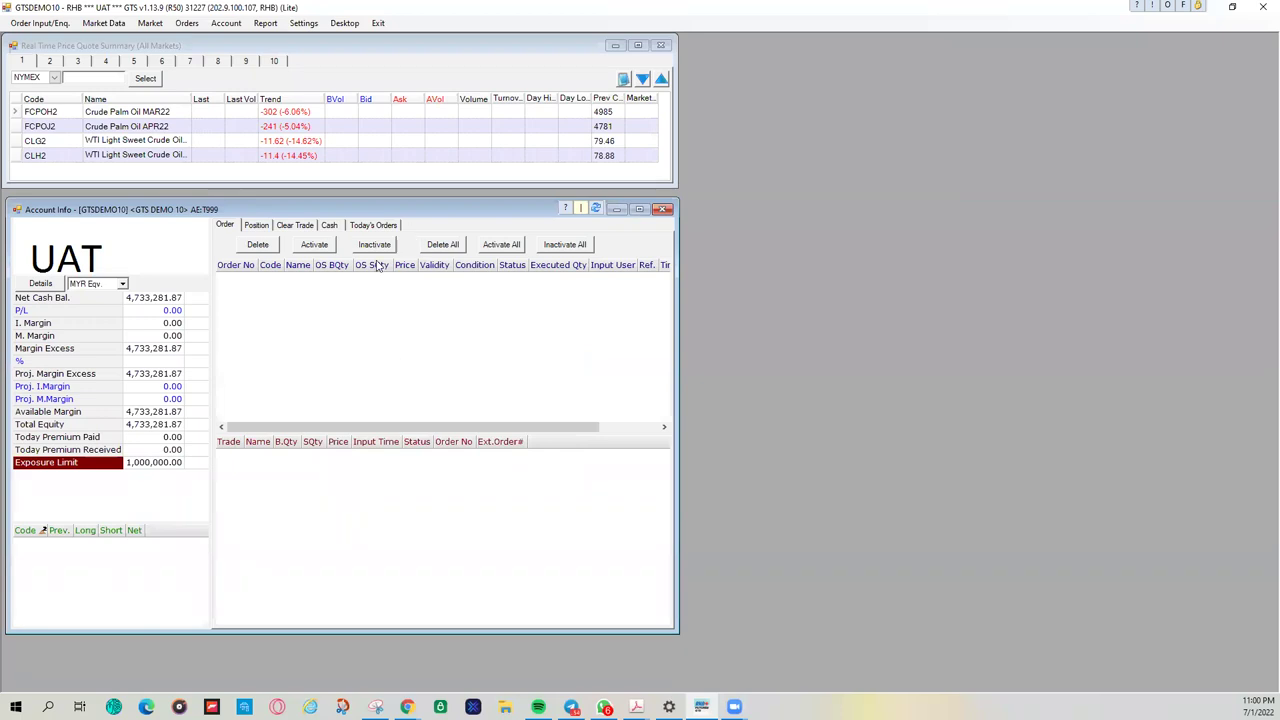
left_click_drag(456, 213, 460, 213)
key("F2")
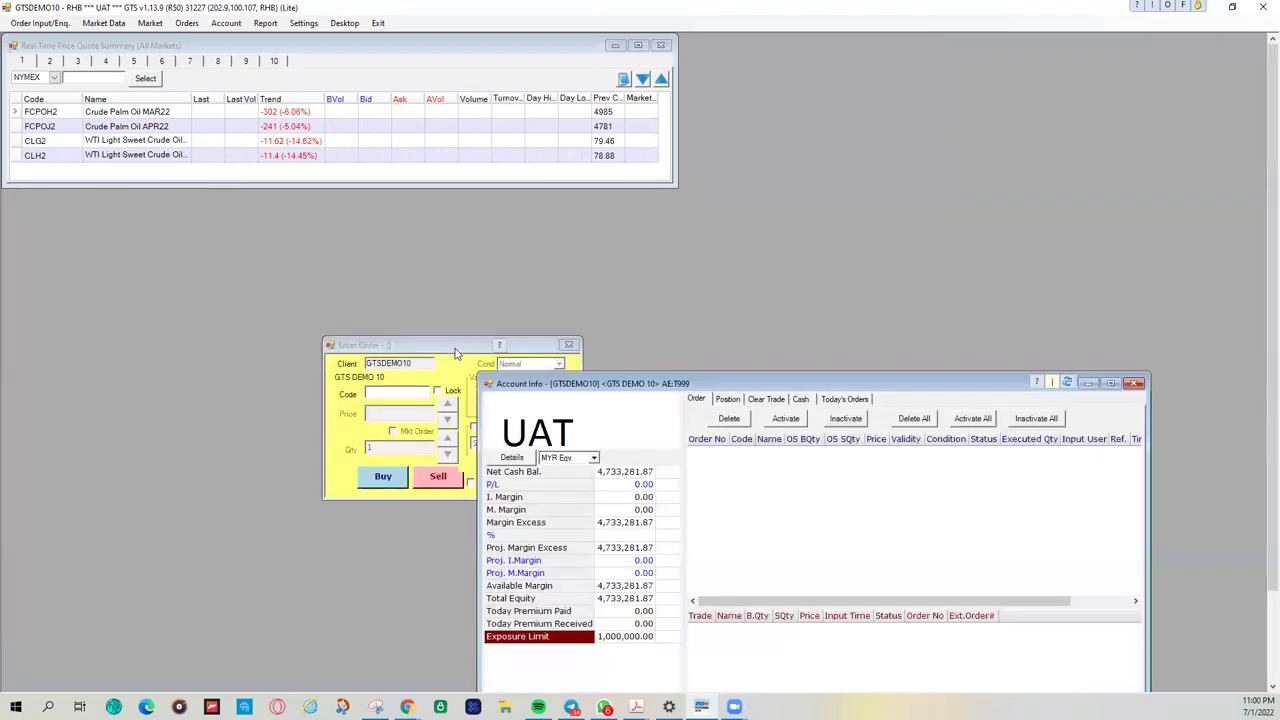
left_click_drag(450, 347, 818, 55)
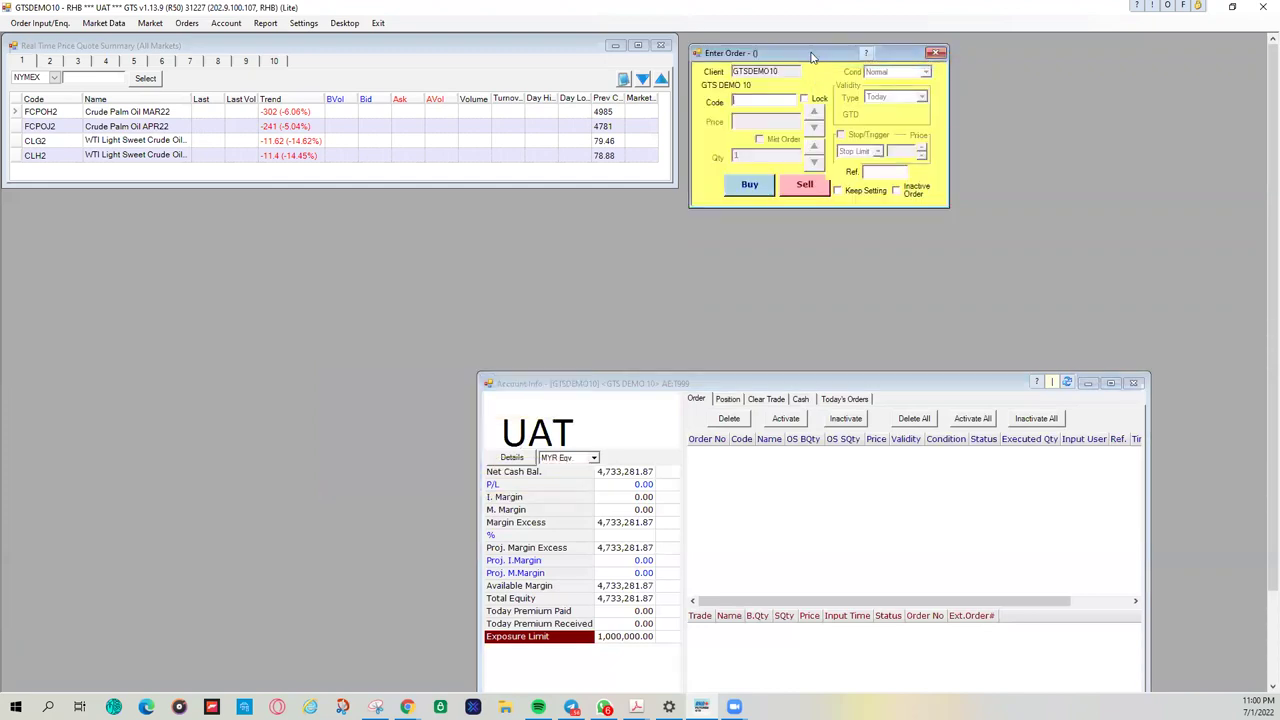
left_click(698, 383)
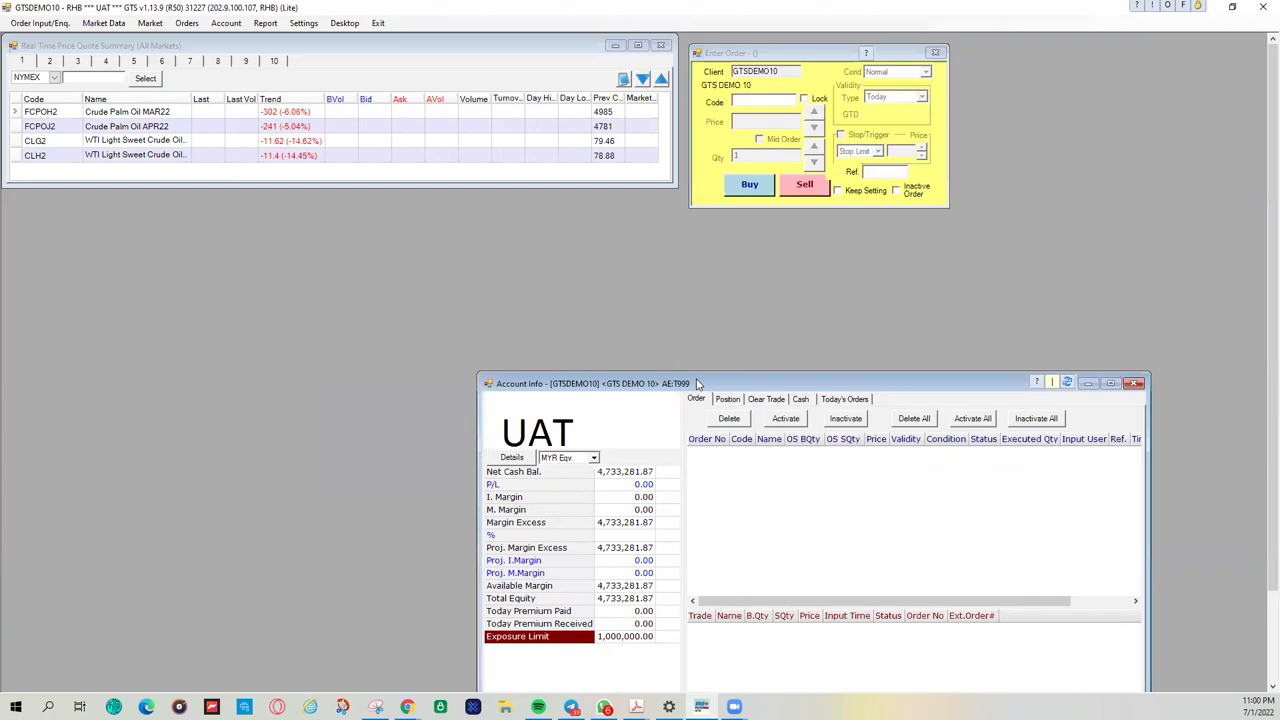
left_click_drag(698, 383, 227, 205)
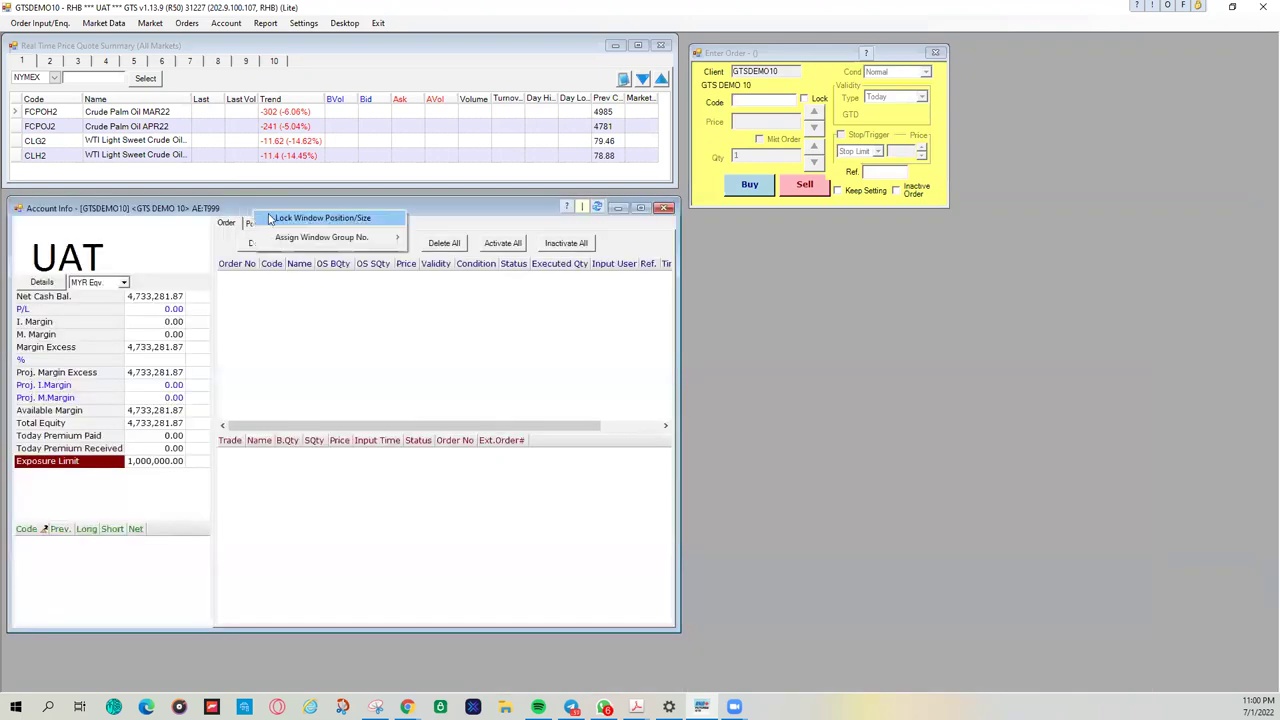
Step: Lock the position and size of the Account Info and quote summary windows
right_click(303, 45)
left_click(350, 51)
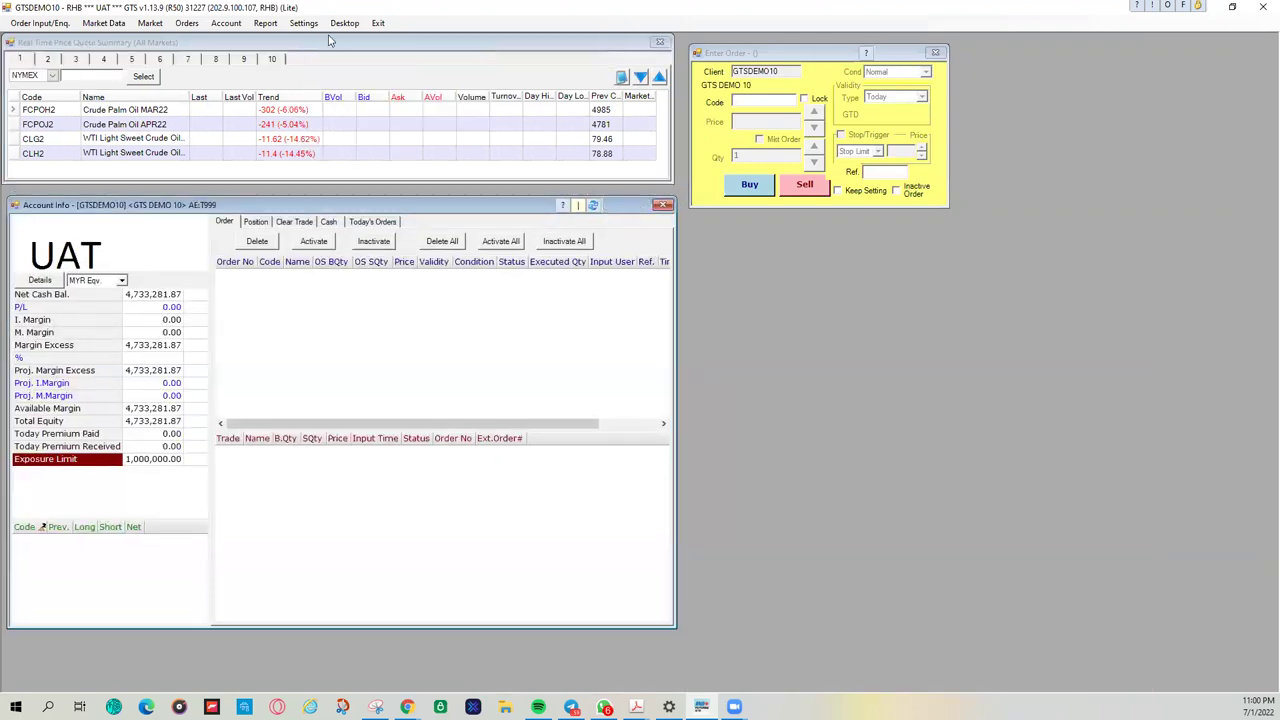
left_click(340, 24)
Step: Show the NextView technical chart for the CLG2 contract, allowing its Java application to run
right_click(123, 143)
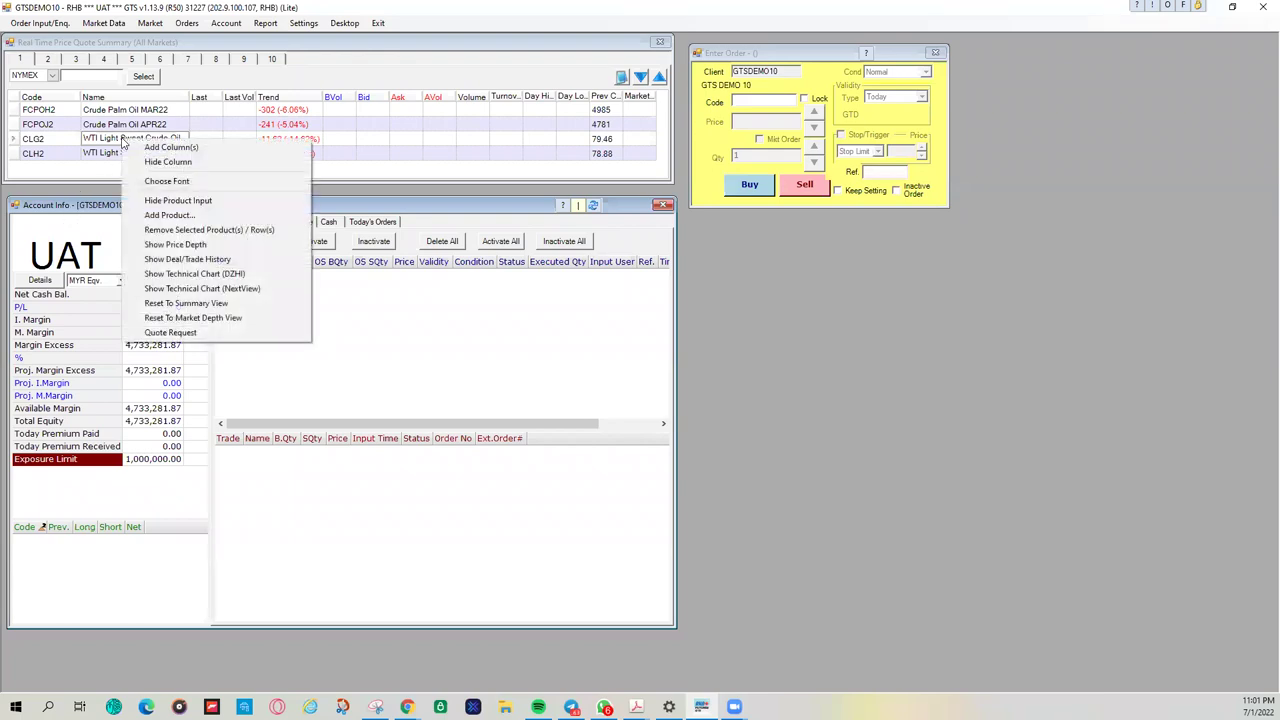
right_click(49, 140)
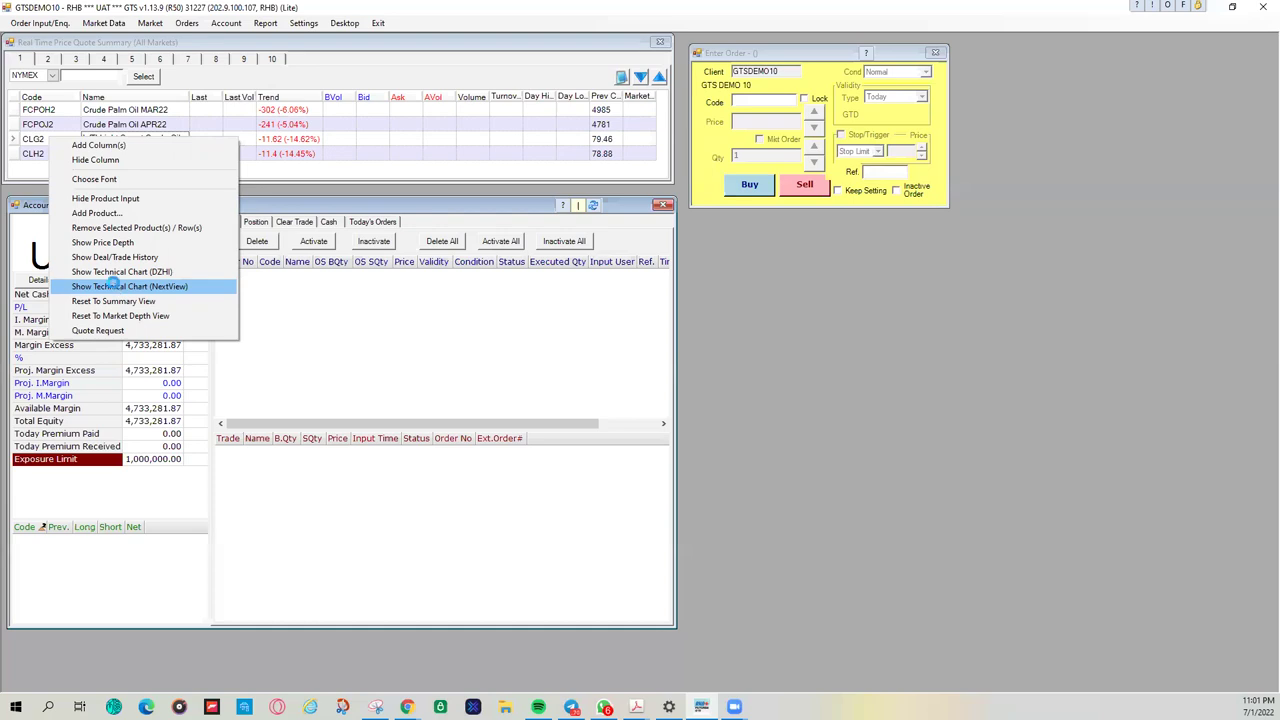
left_click(115, 287)
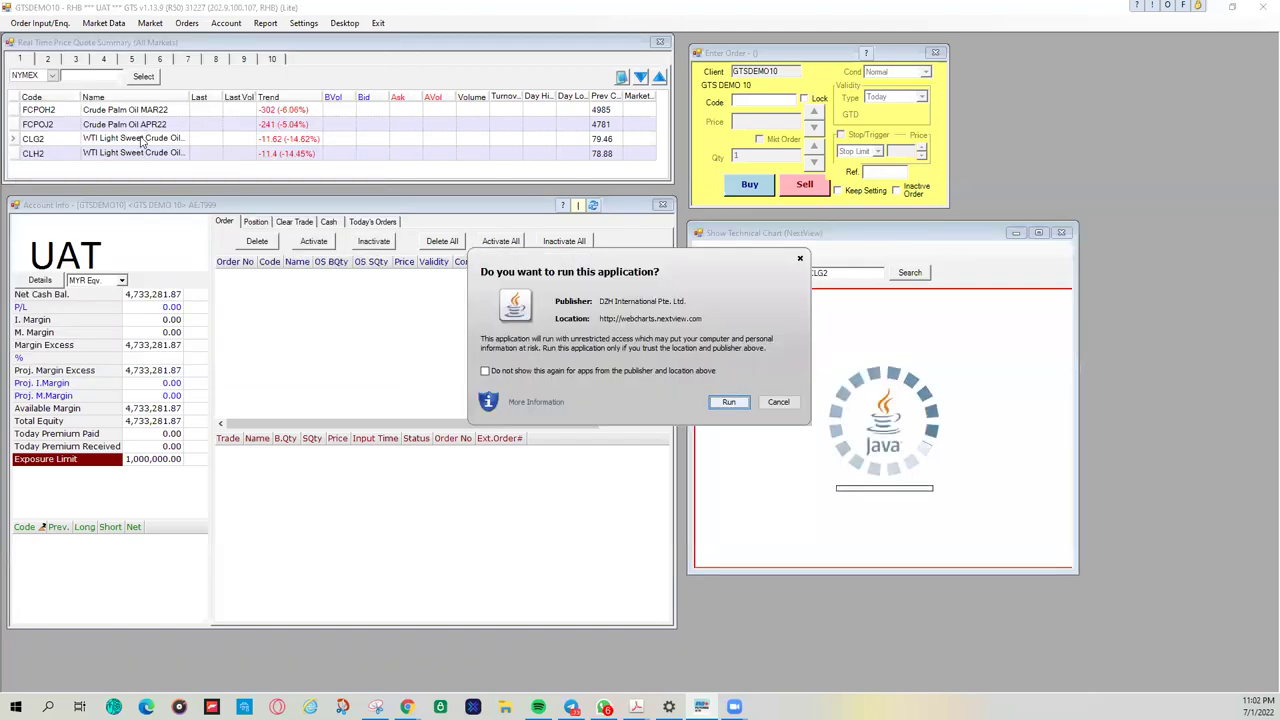
left_click(727, 403)
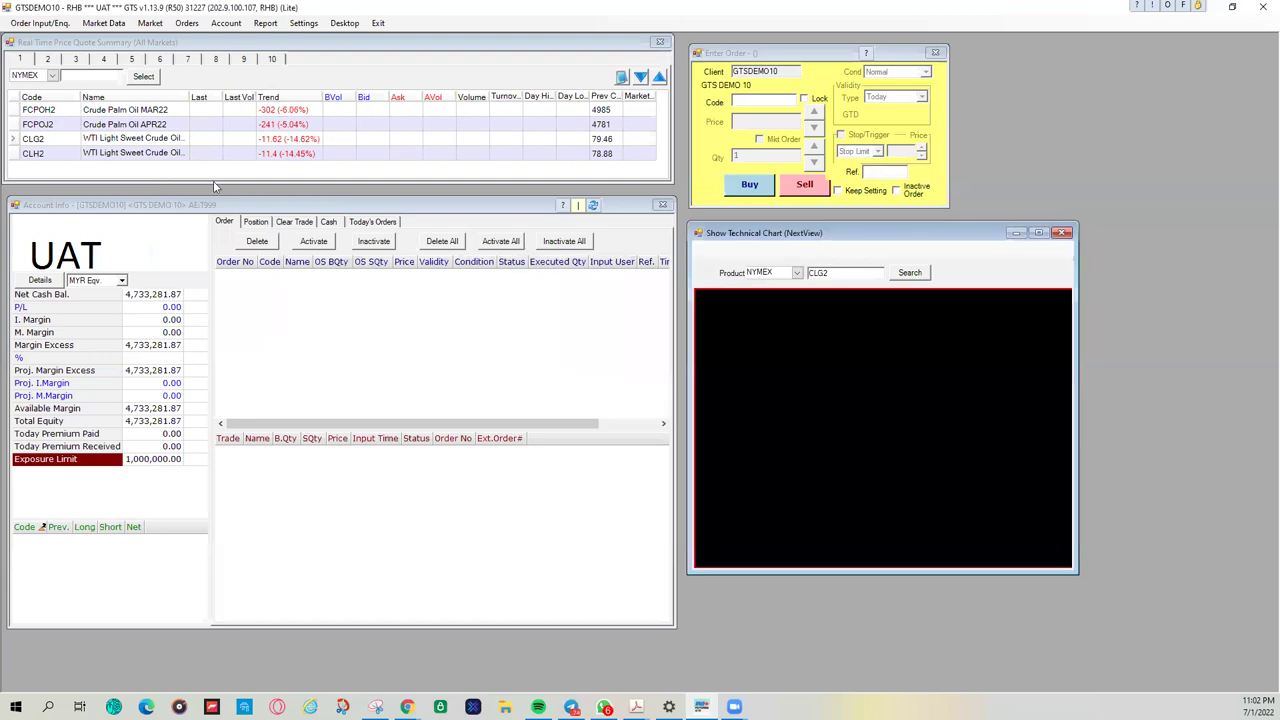
Step: View CLG2's DZHI technical chart beside the Account Info window, and close both chart windows
right_click(146, 142)
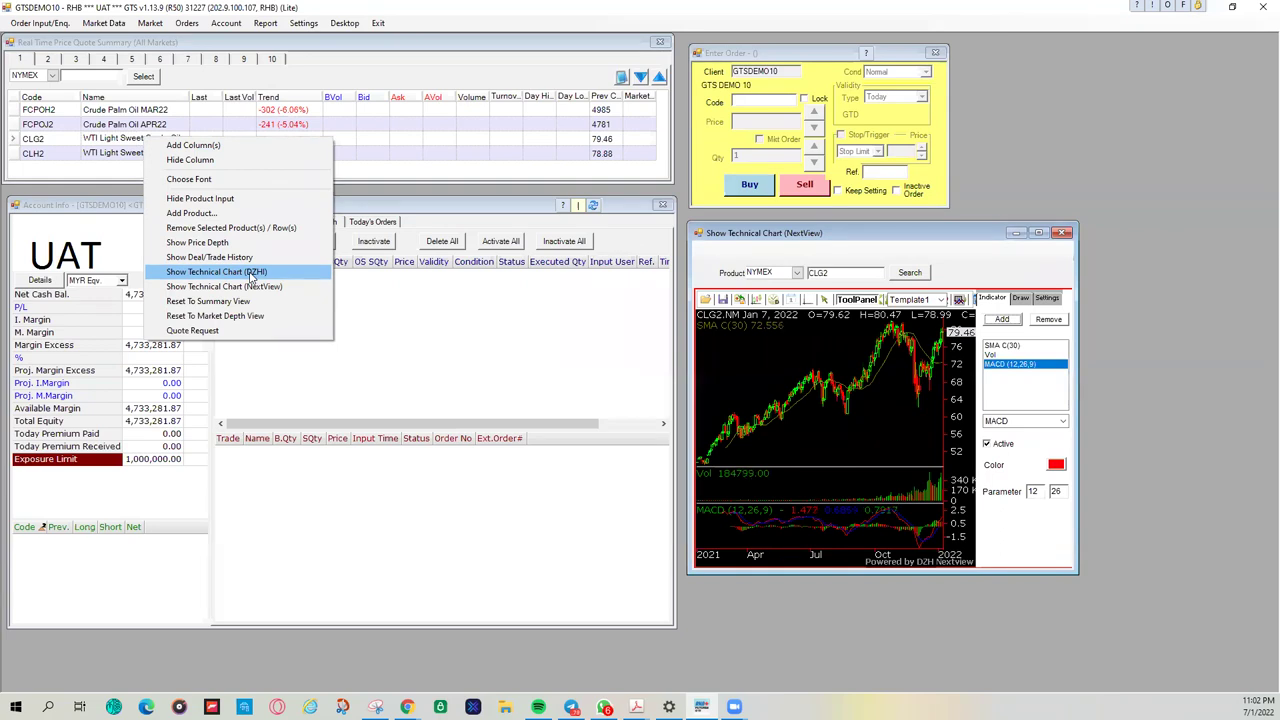
left_click(250, 273)
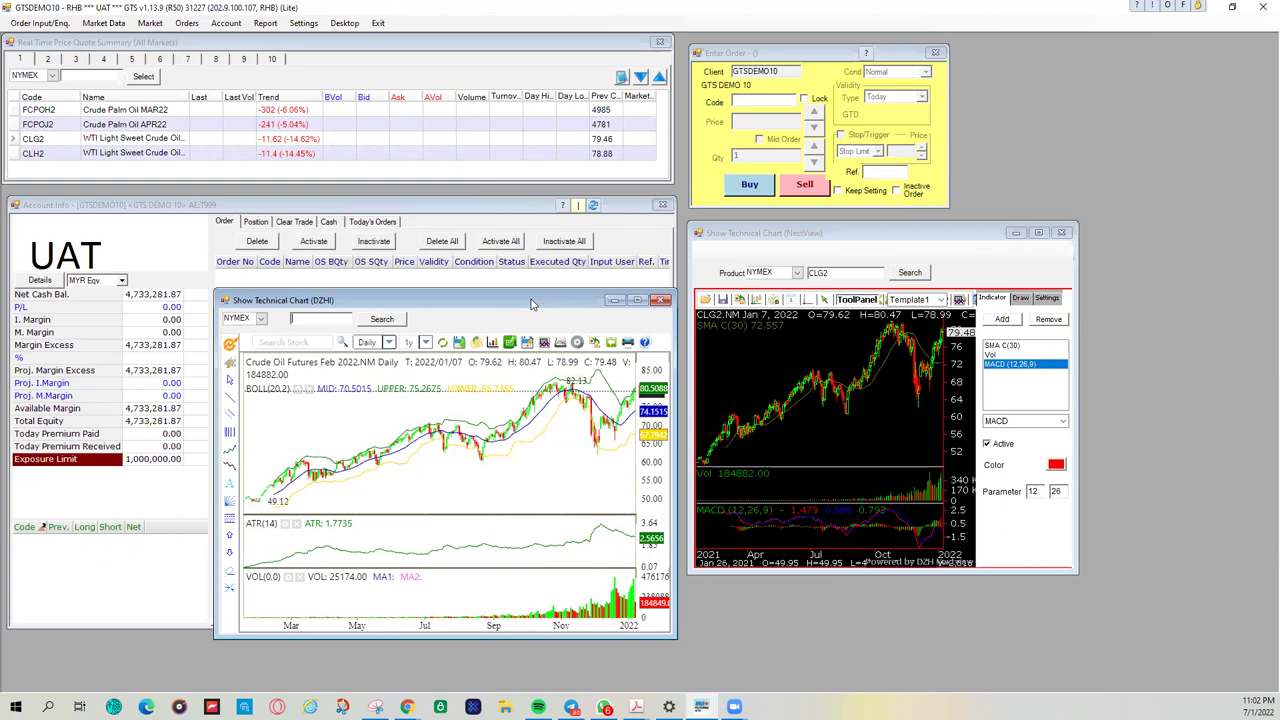
left_click_drag(1010, 330, 1010, 330)
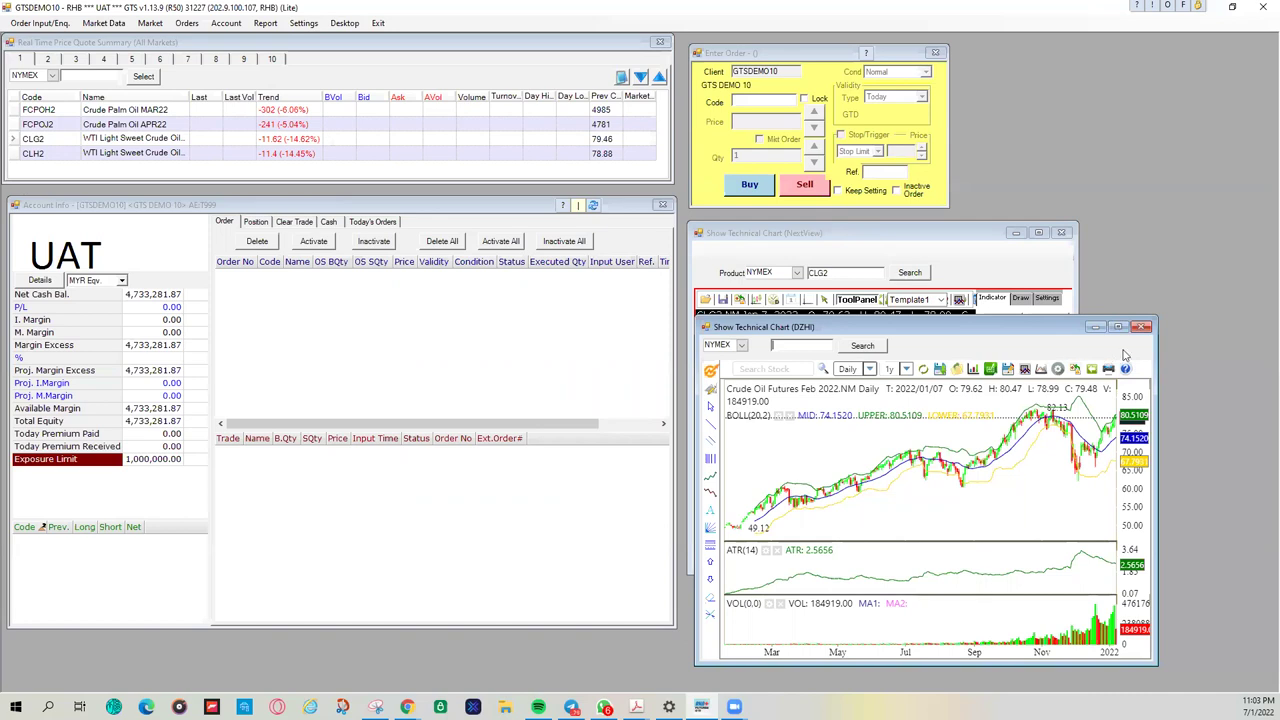
left_click(1142, 329)
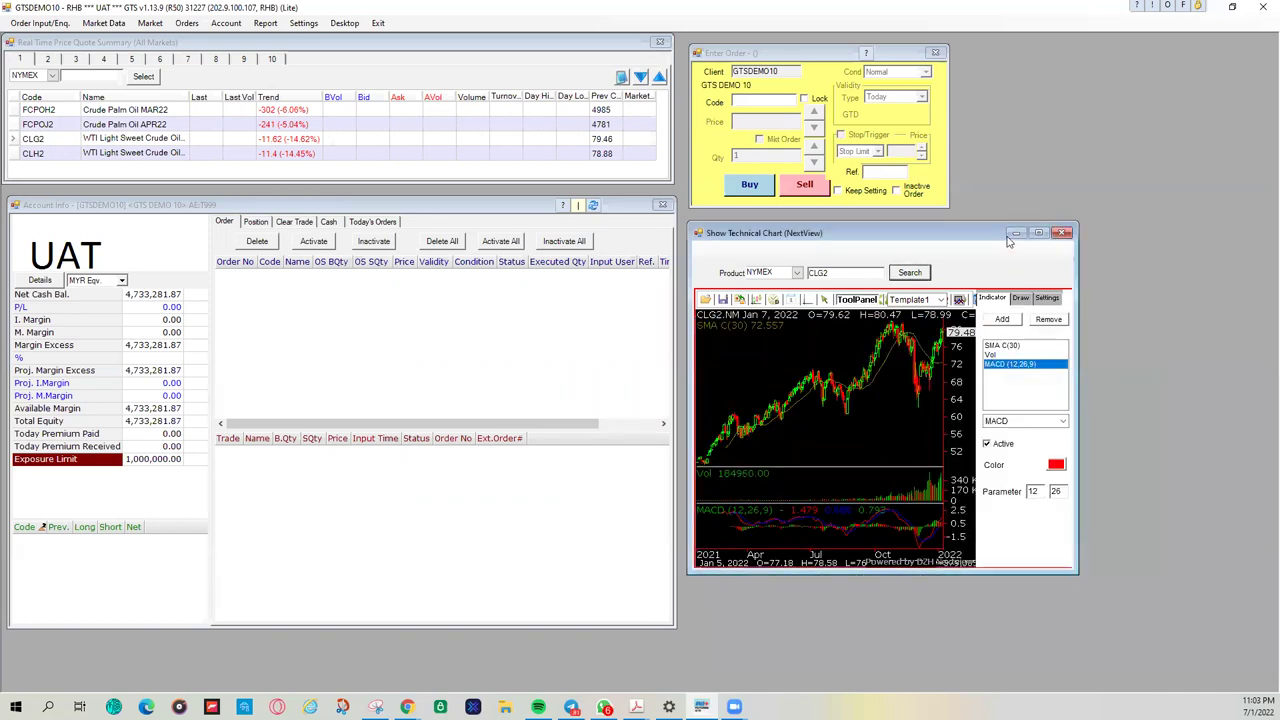
left_click(1060, 236)
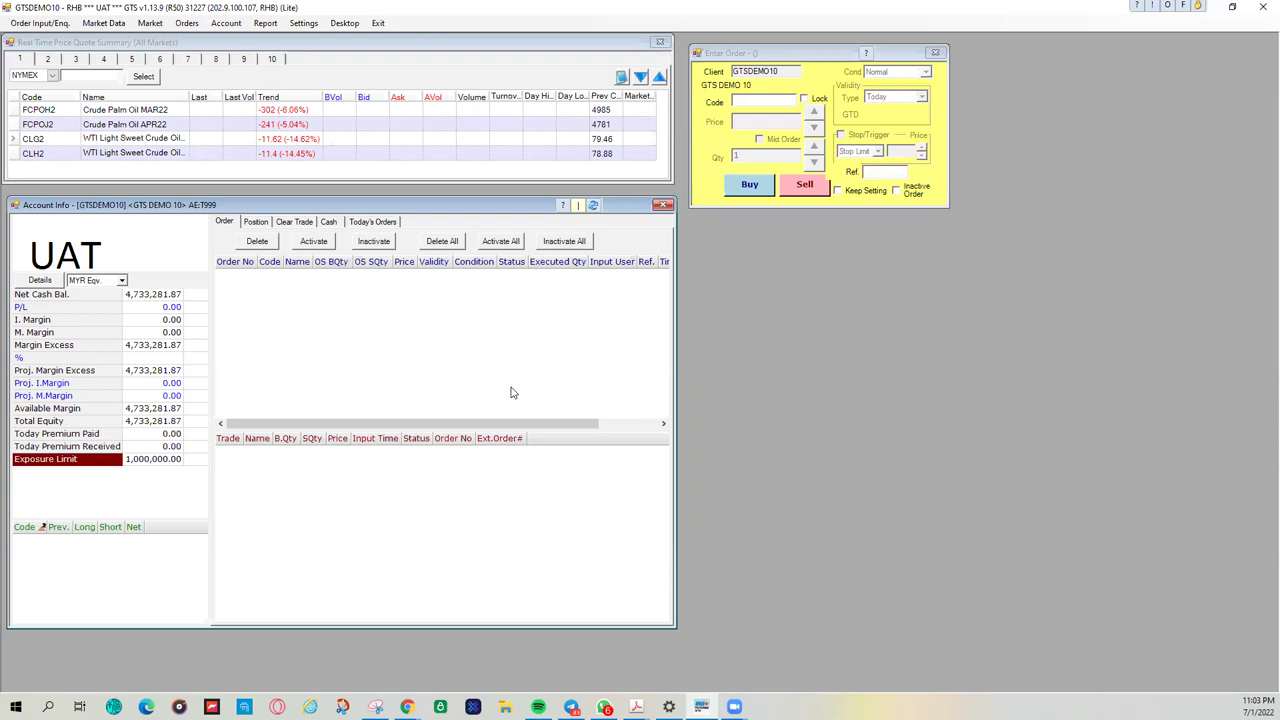
Step: Switch to Chrome, show the RHB TradeSmart Futures Trading Platform page, and select its web address
mouse_move(407, 707)
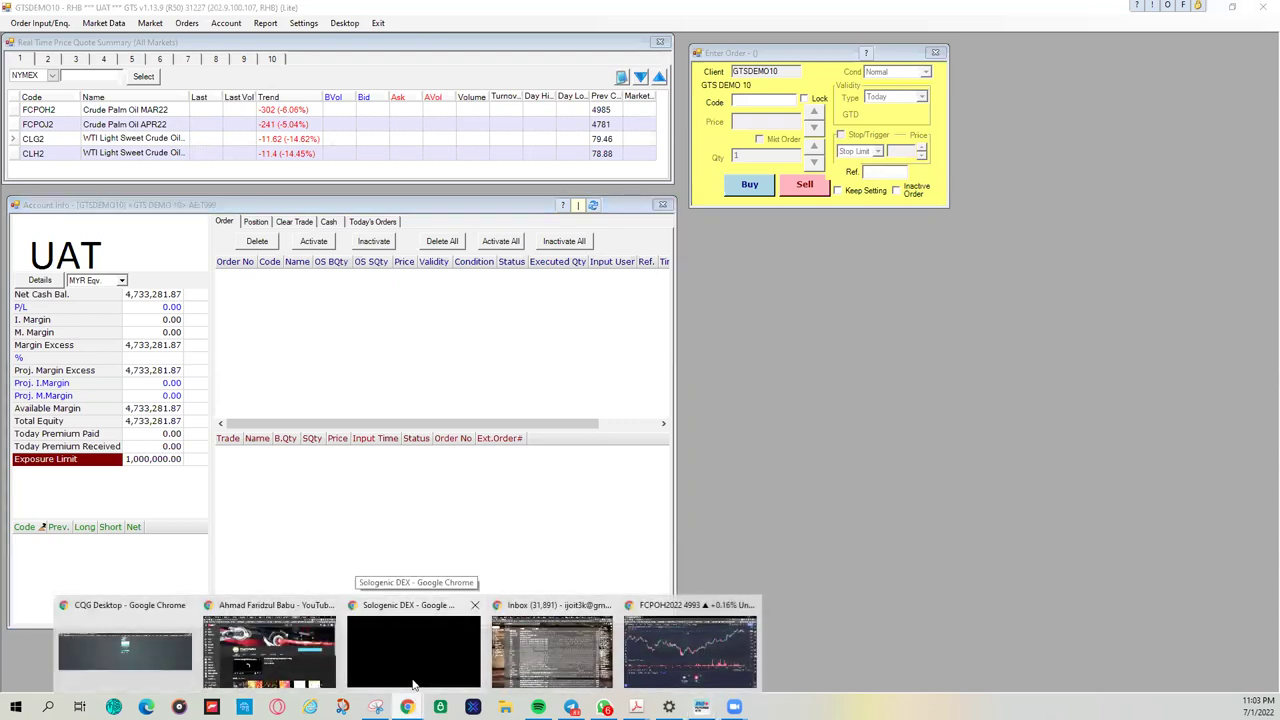
key("alt+Tab")
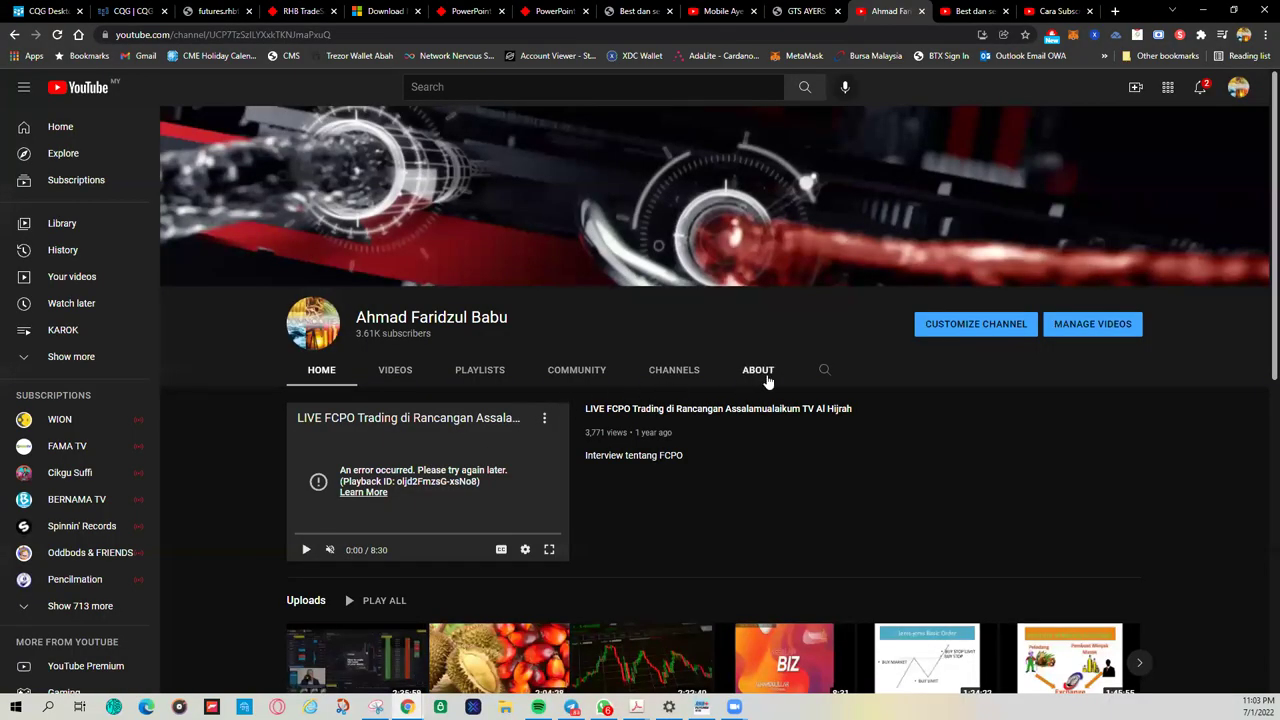
left_click(303, 14)
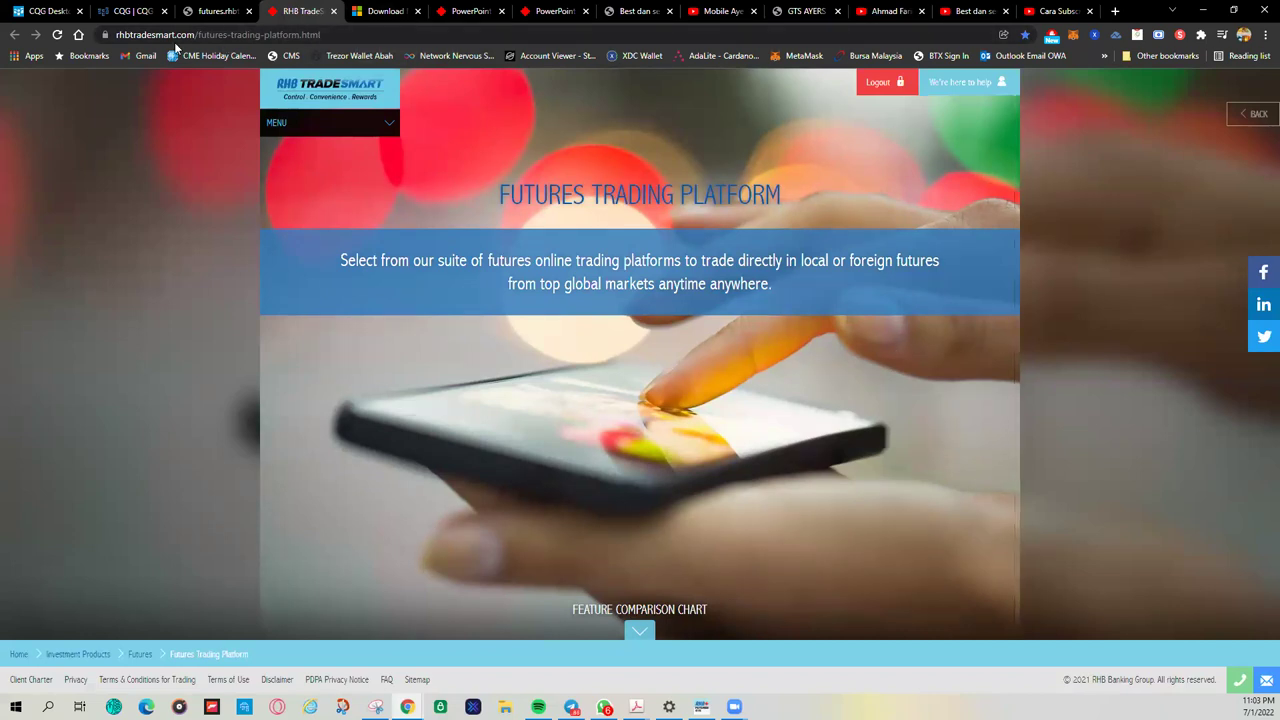
left_click(350, 34)
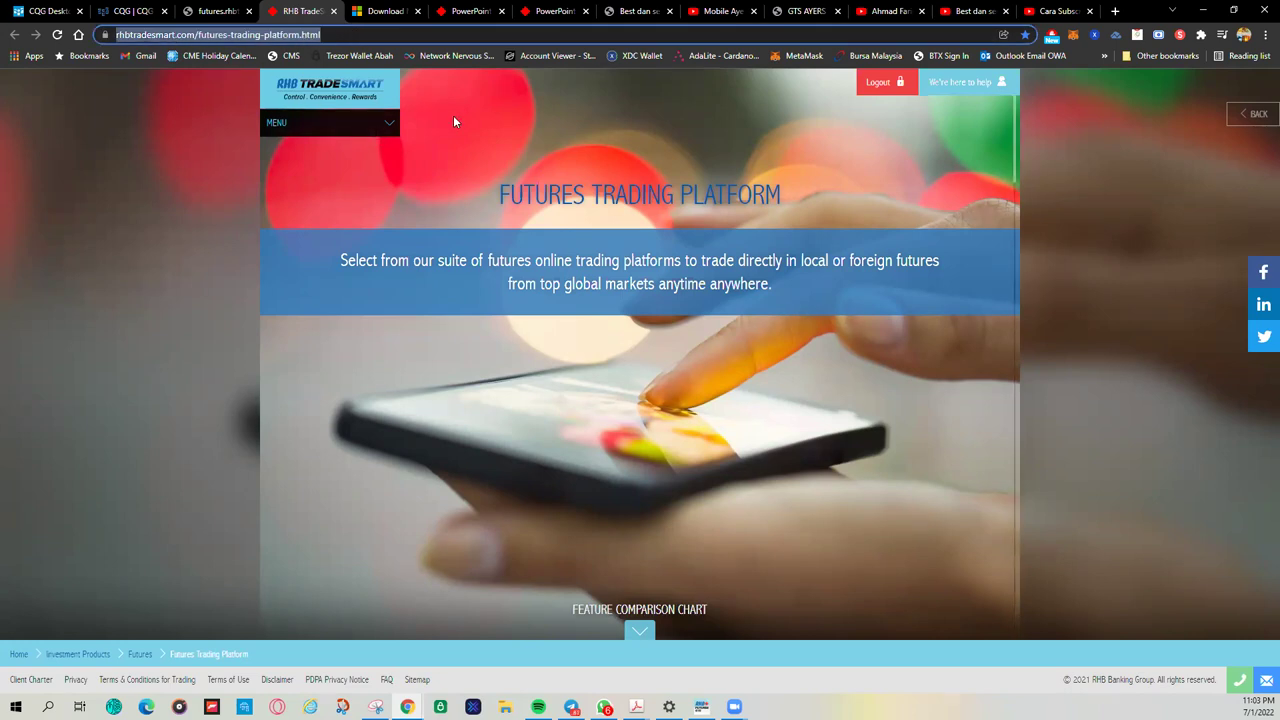
Step: Log out of the RHB TradeSmart website and open its login page
left_click(391, 124)
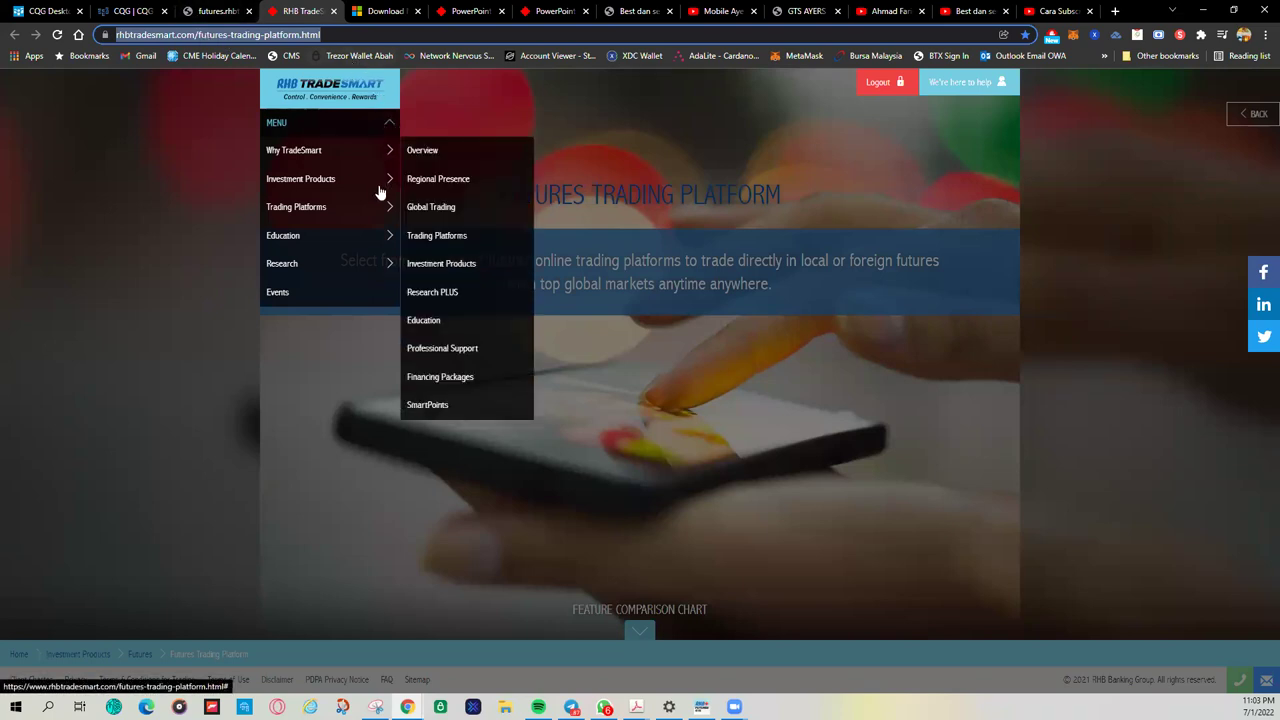
mouse_move(380, 212)
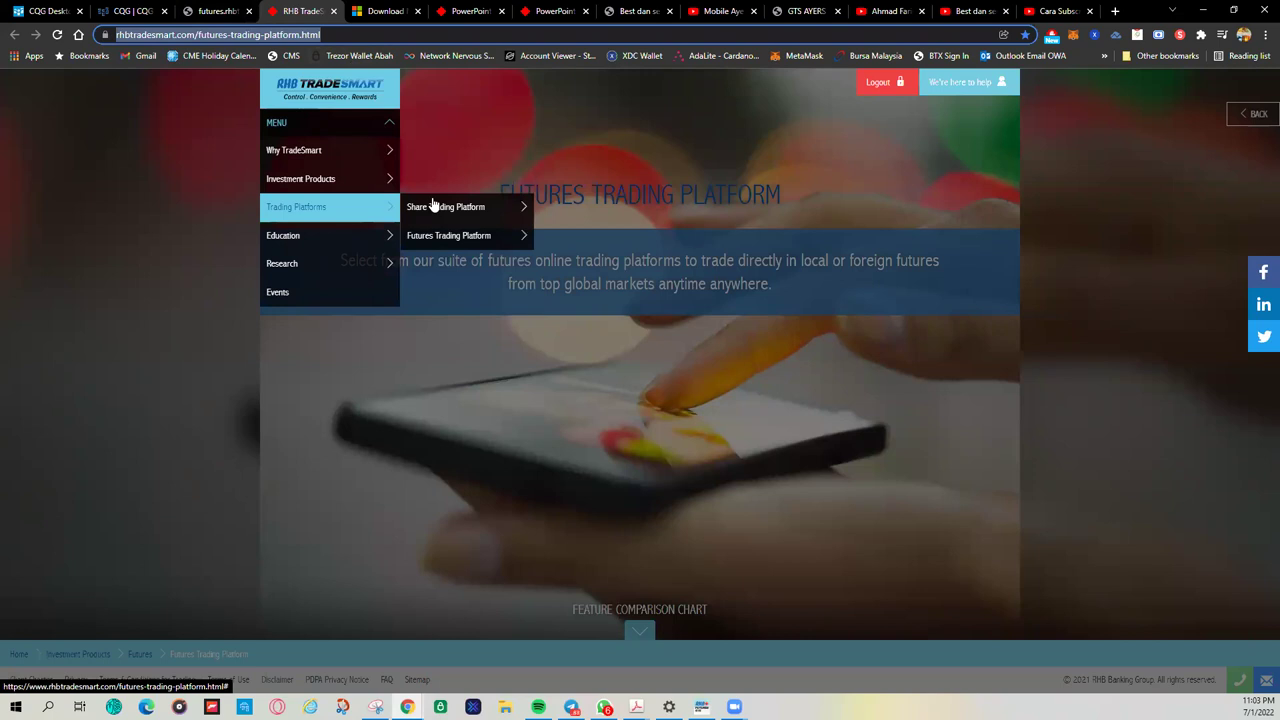
left_click(988, 127)
left_click(879, 86)
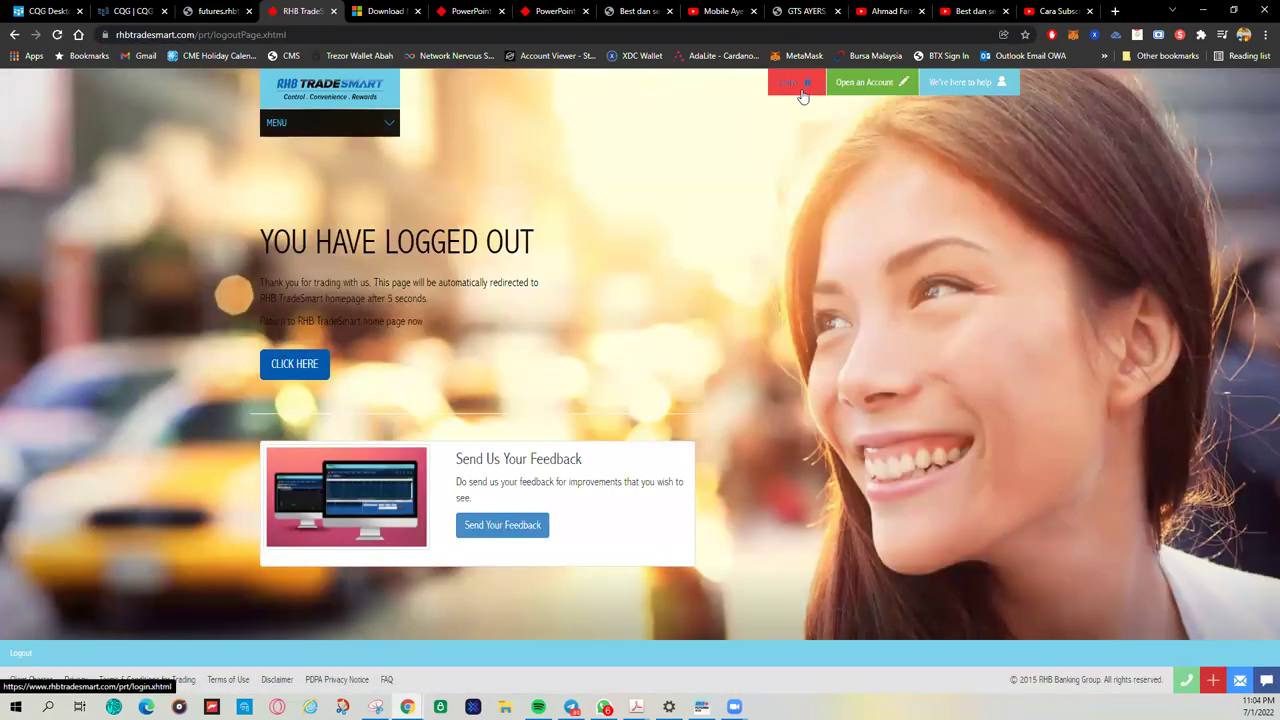
left_click(795, 88)
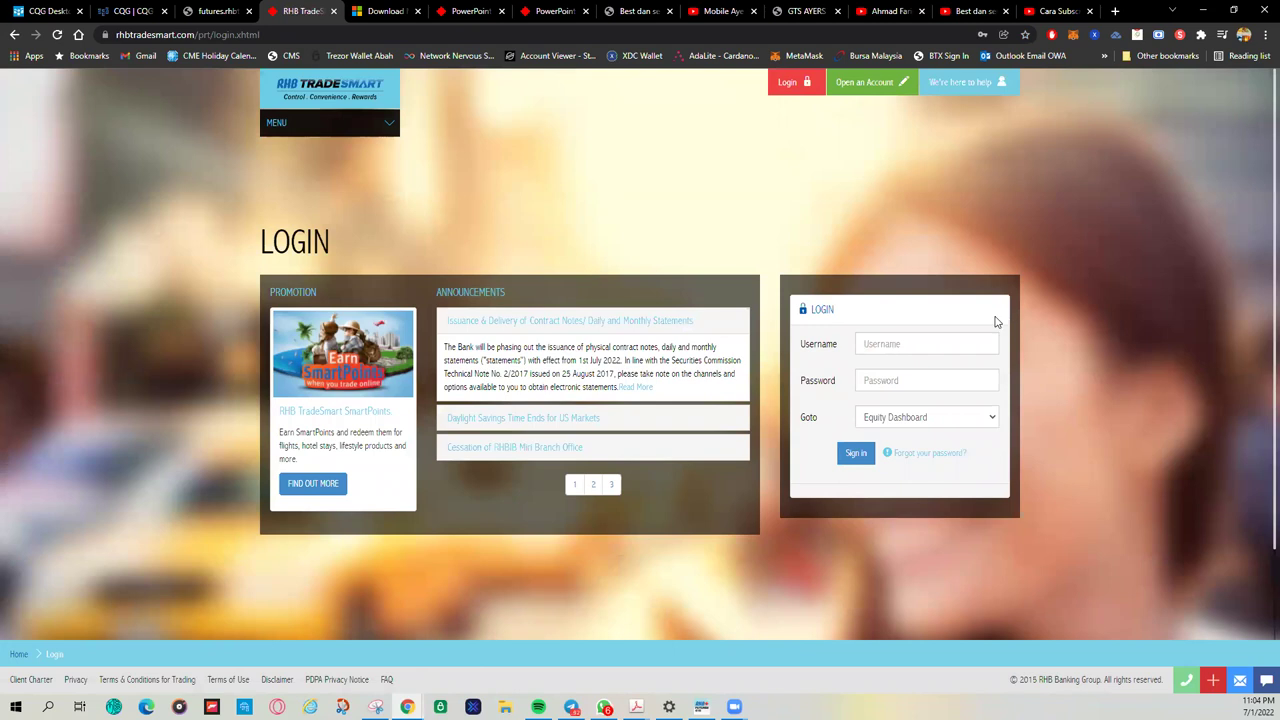
Step: Open the Overview of Trading Platforms page for futures trading and show its feature comparison chart
left_click(371, 124)
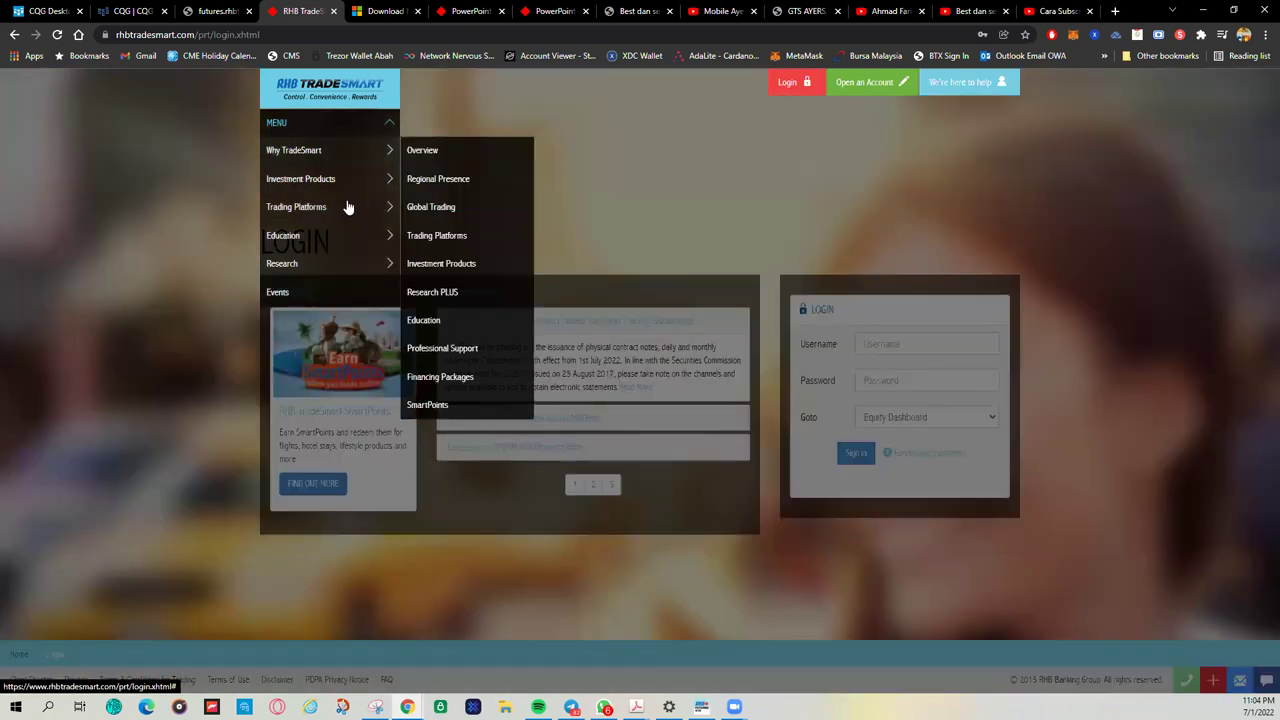
left_click(349, 208)
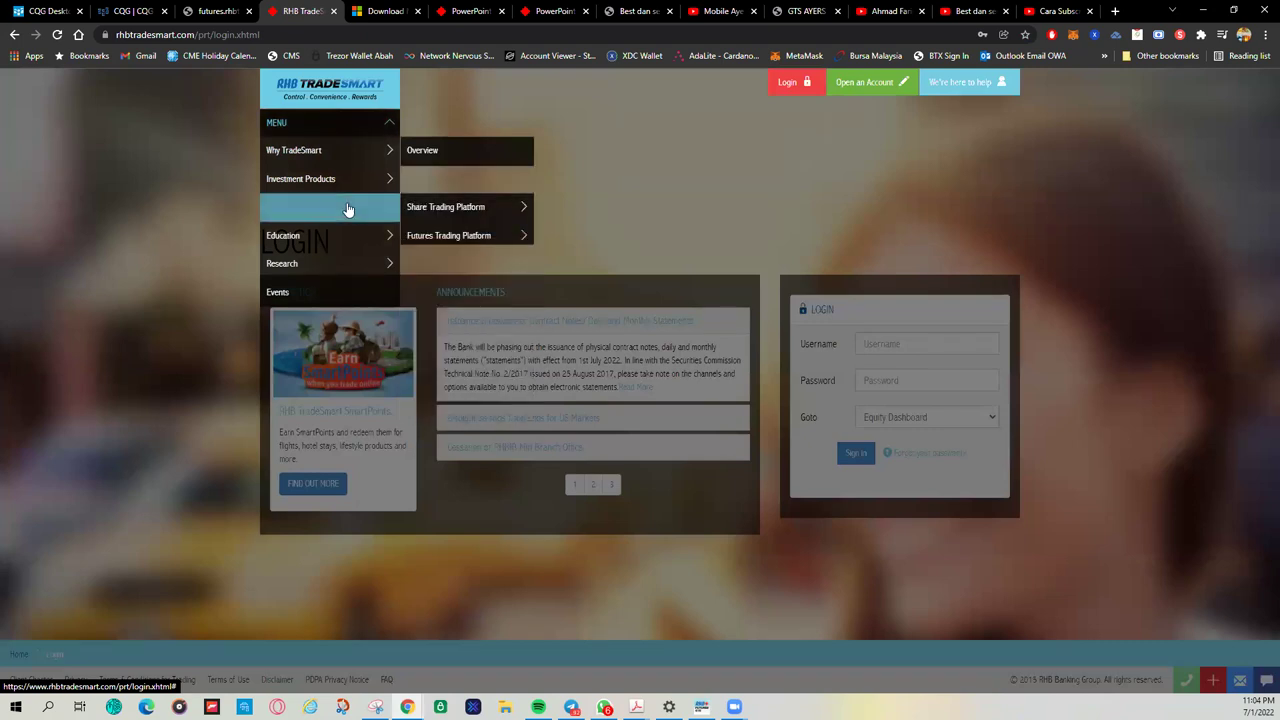
left_click(437, 206)
mouse_move(447, 240)
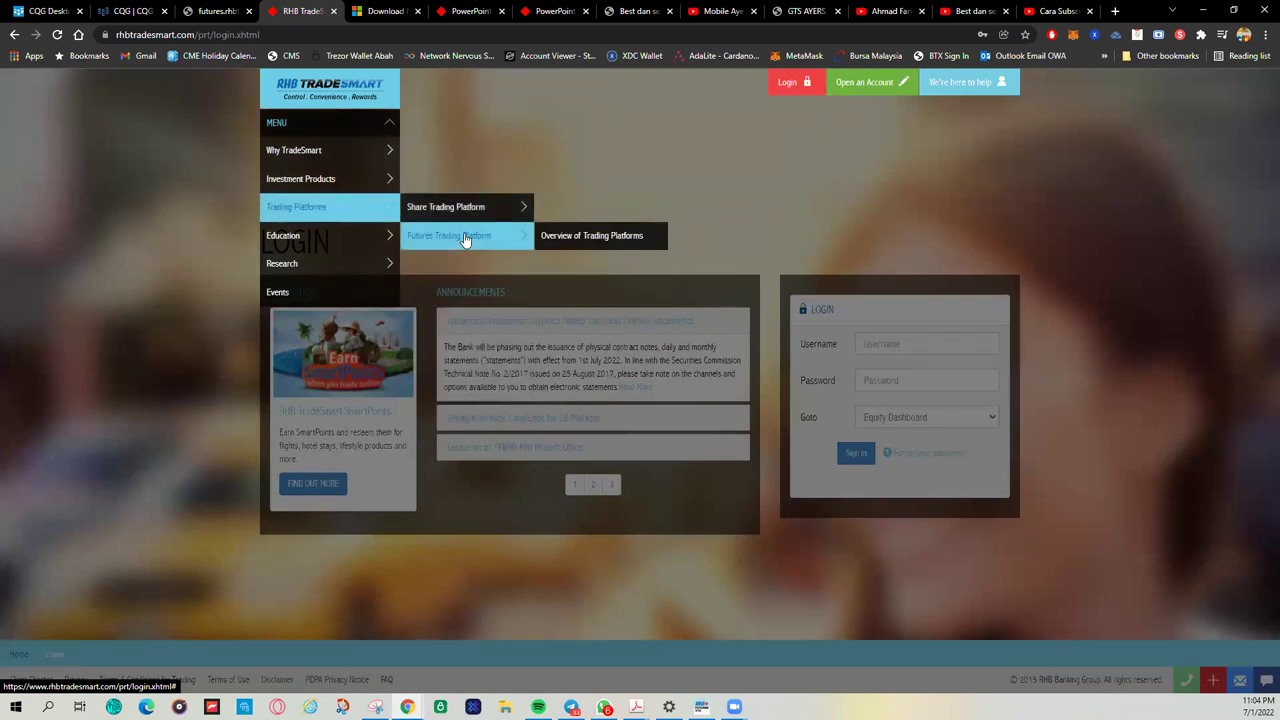
left_click(568, 237)
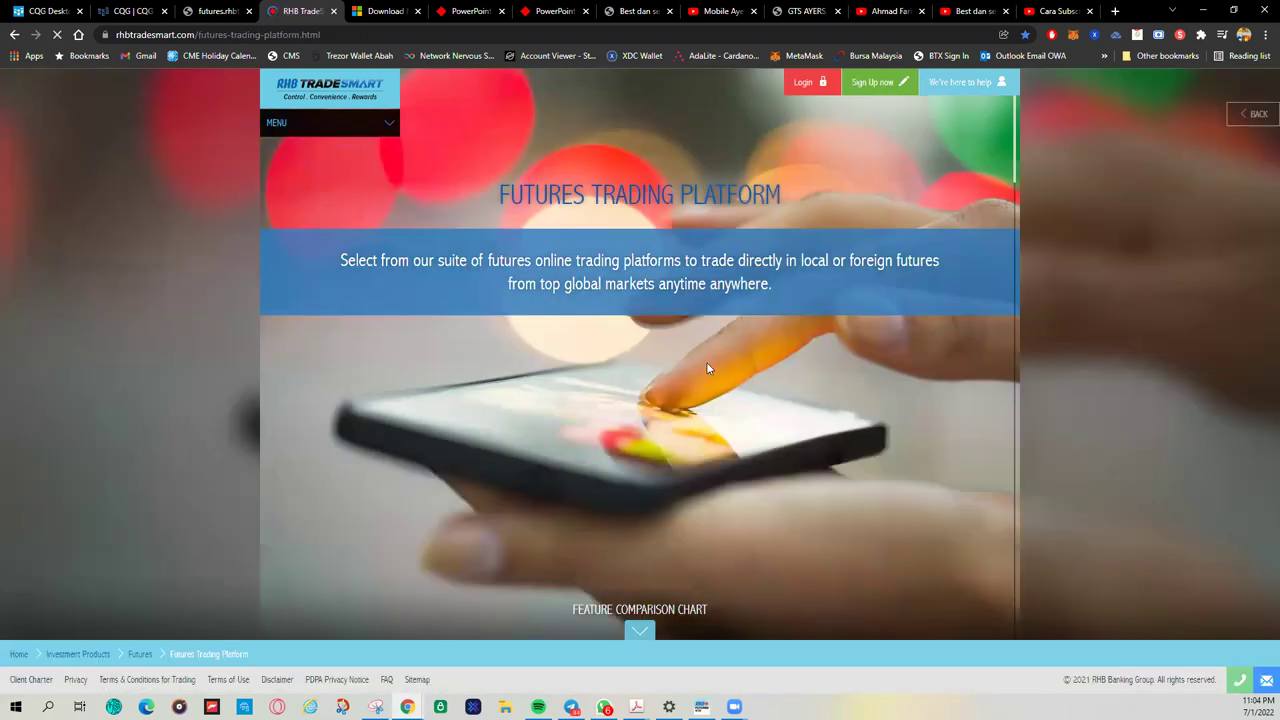
scroll(738, 383, "down", 5)
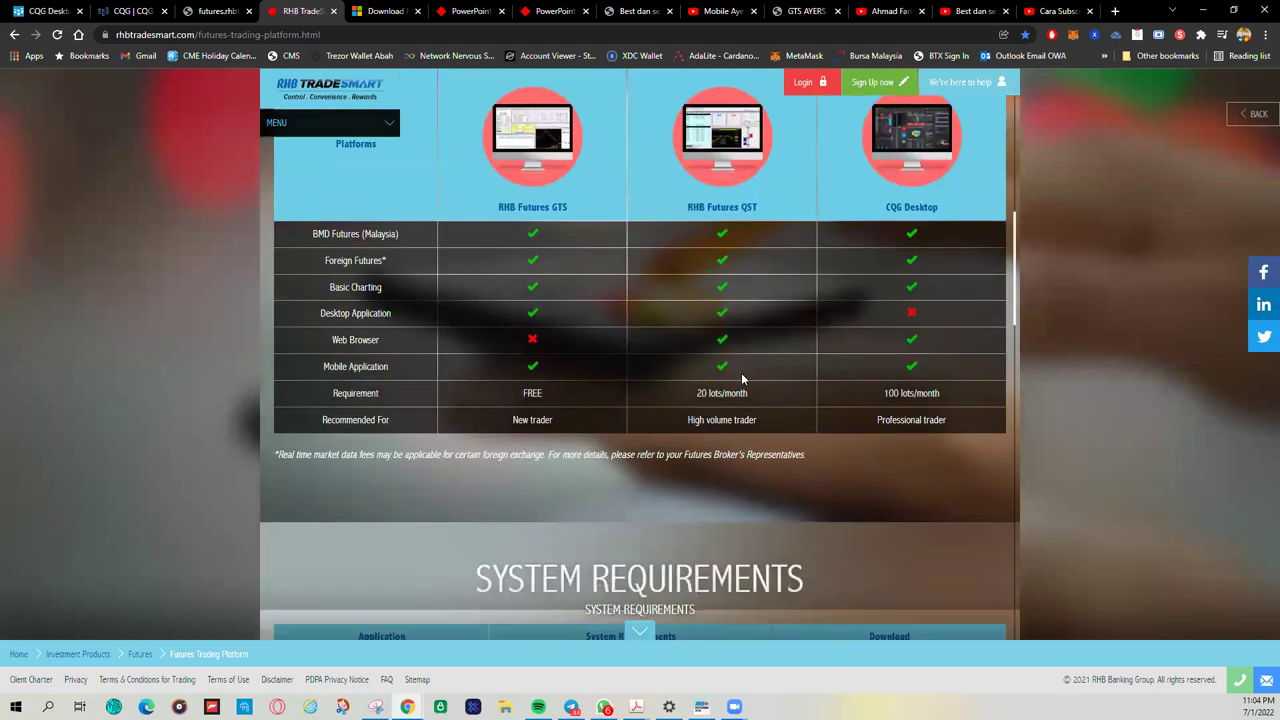
scroll(744, 373, "up", 2)
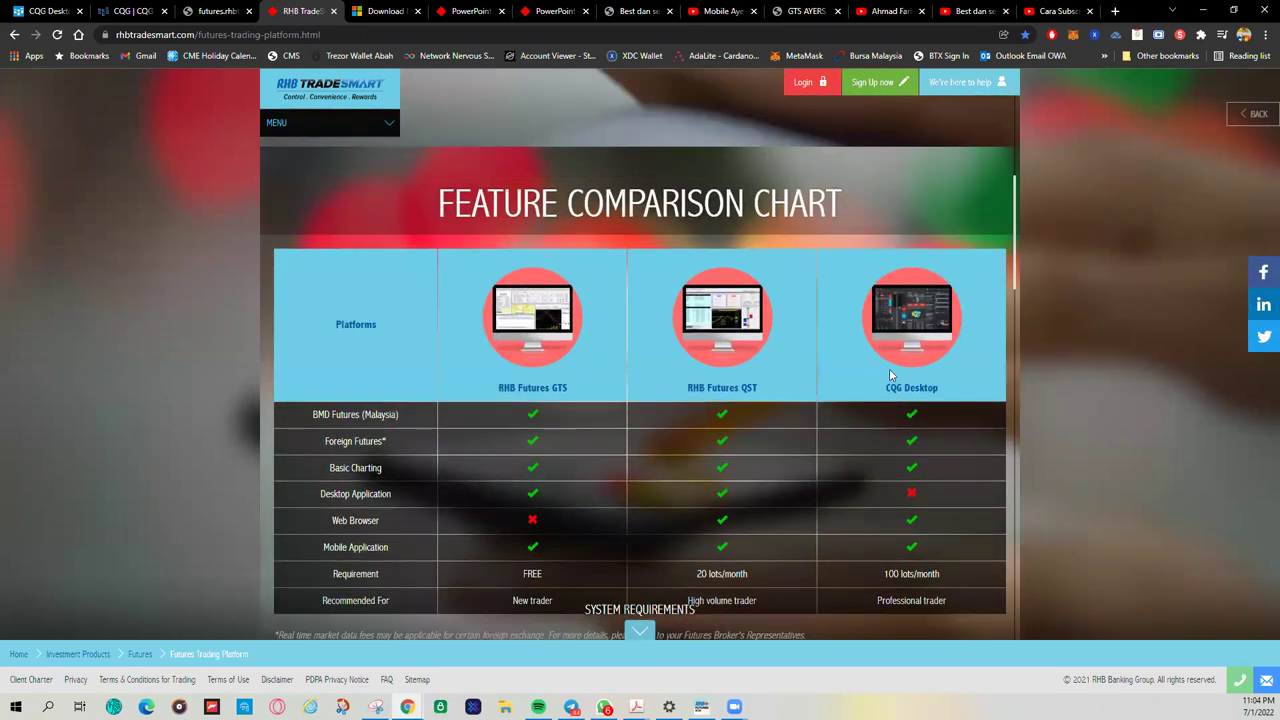
Step: Copy the link address of the RHB Futures GTS desktop application download from the system requirements table
scroll(810, 436, "down", 7)
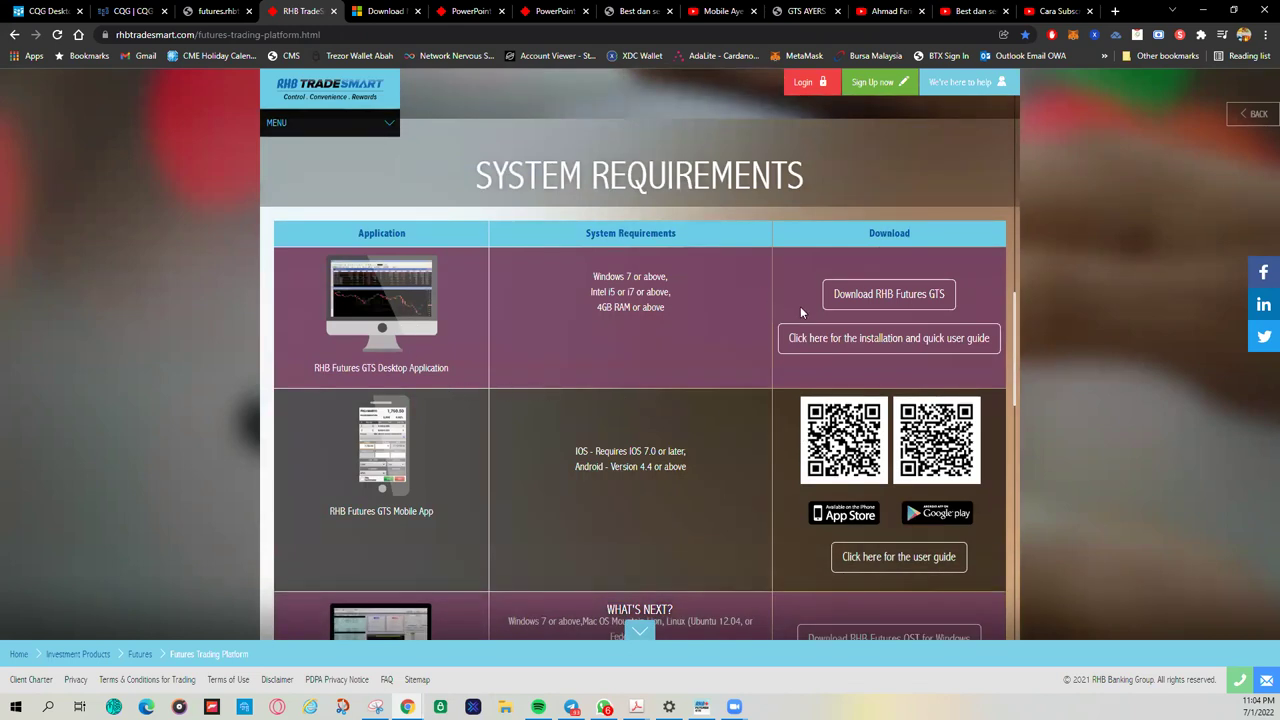
left_click(883, 295)
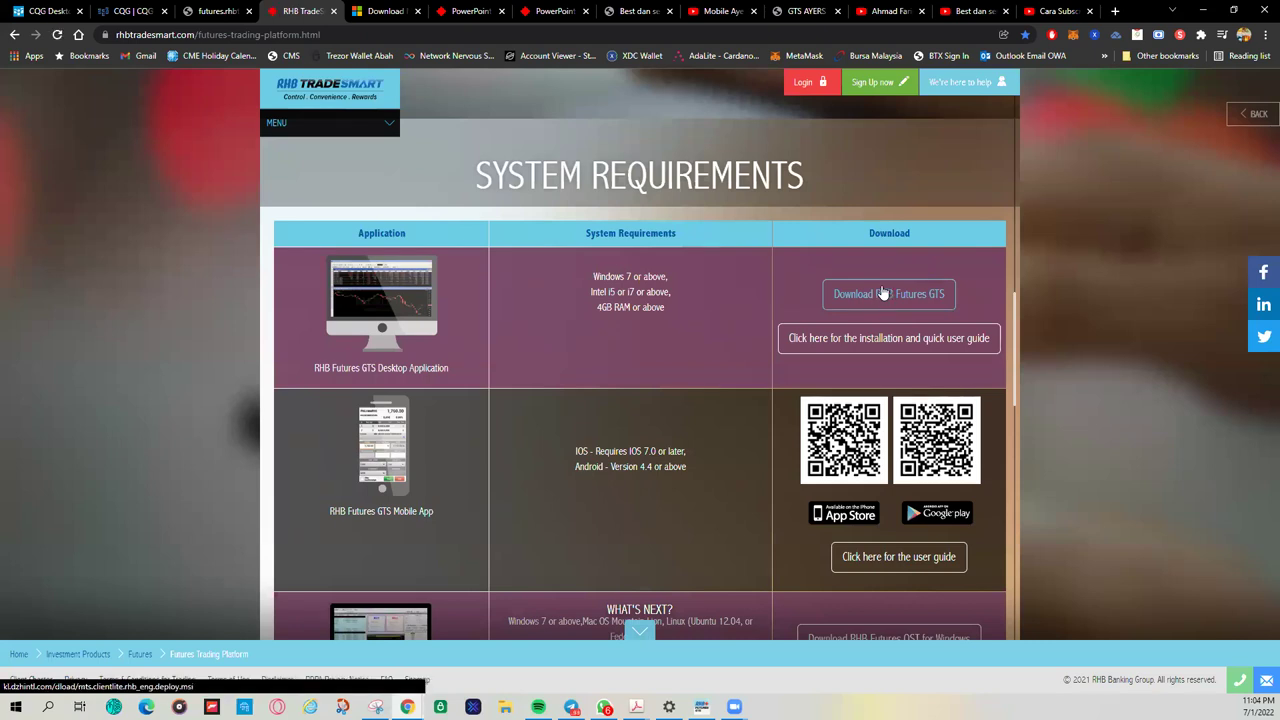
right_click(885, 297)
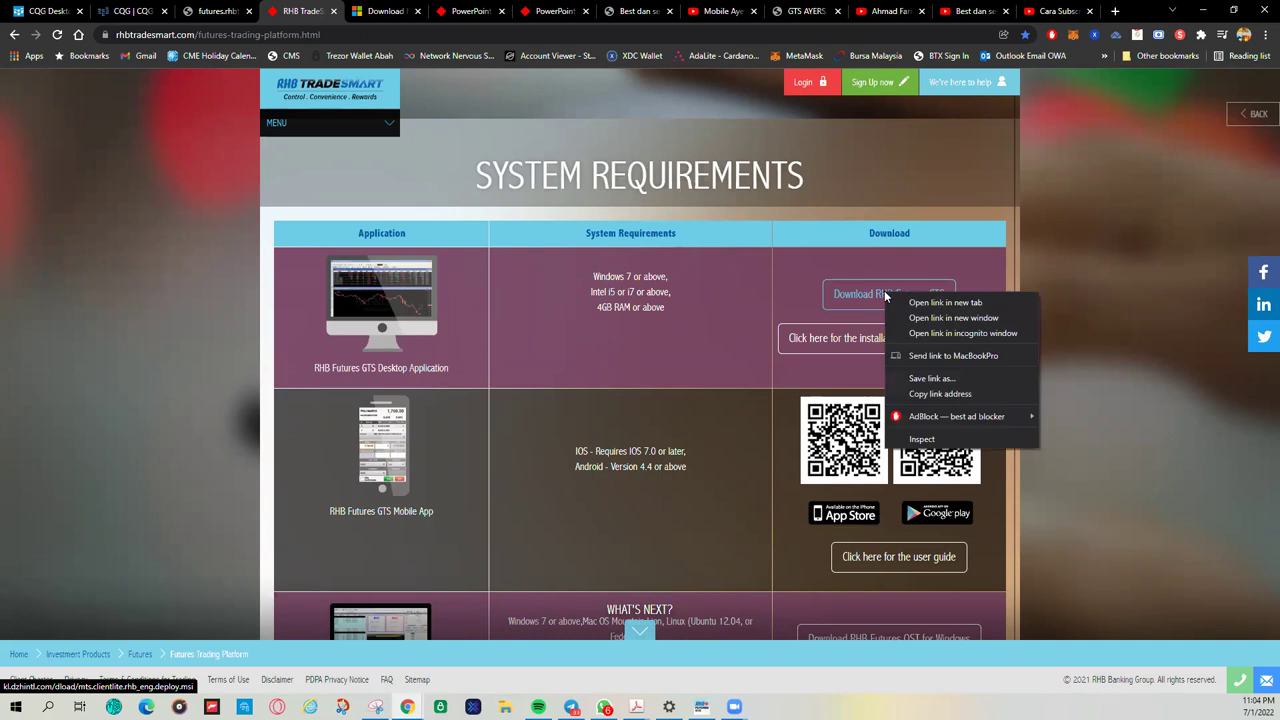
left_click(940, 393)
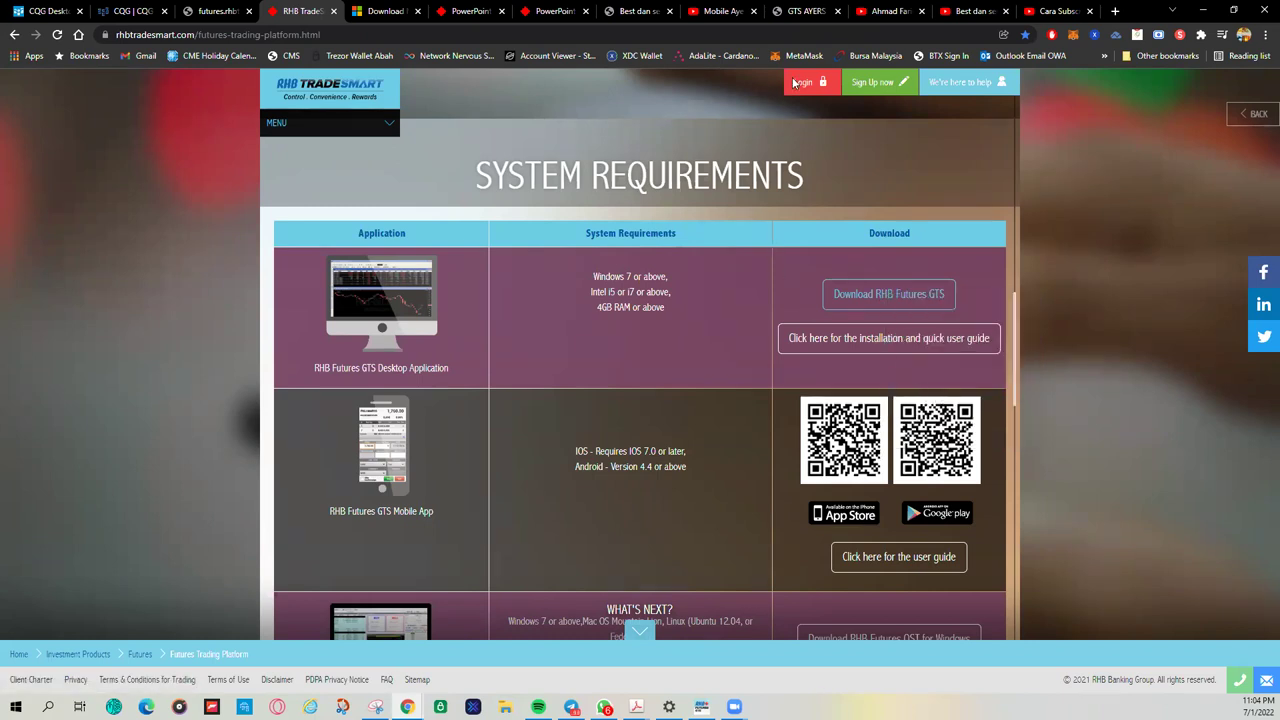
Step: Paste the copied link into a new browser tab and download the GTS installer mts.clientlite.rhb_eng.deploy.msi
left_click(1115, 11)
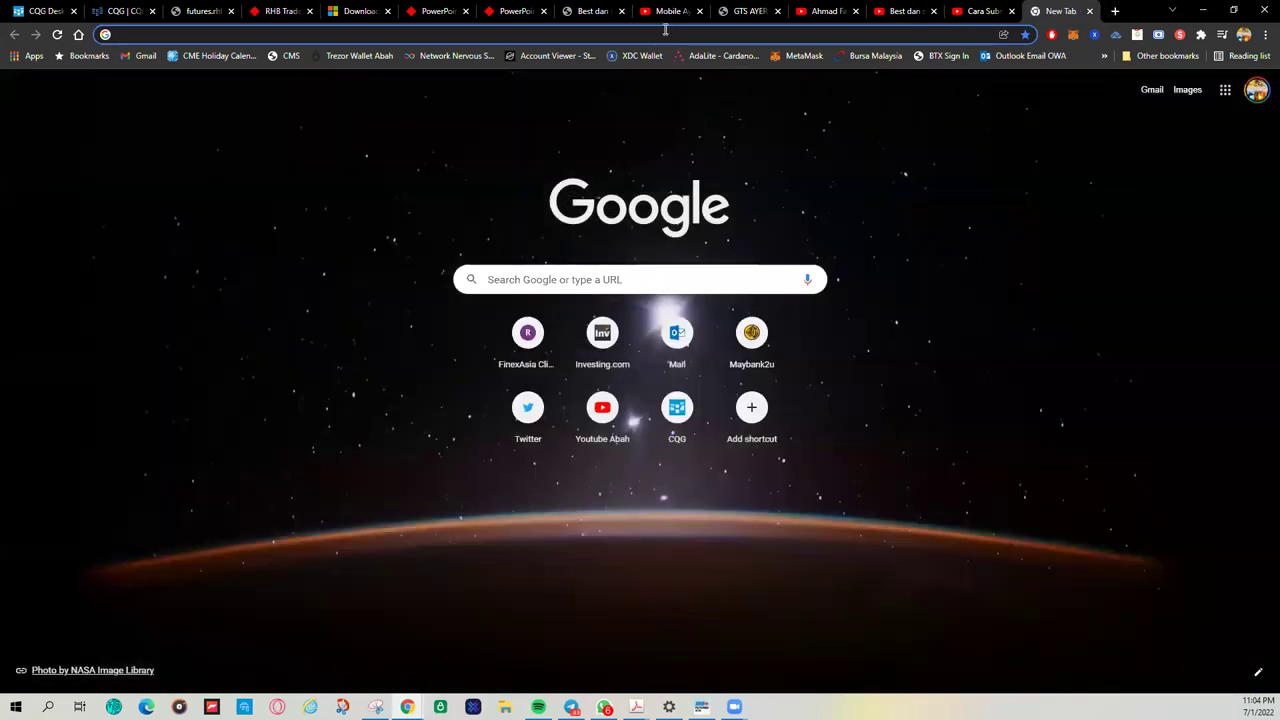
right_click(665, 30)
left_click(702, 119)
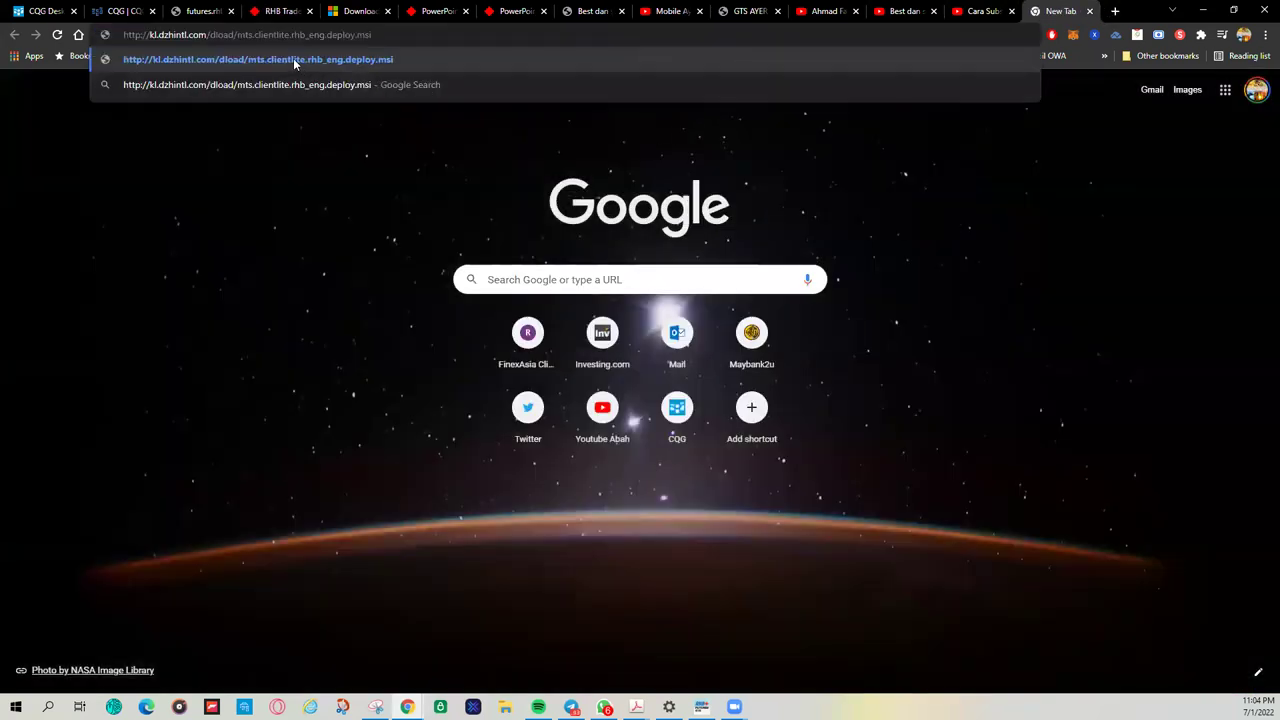
left_click(276, 60)
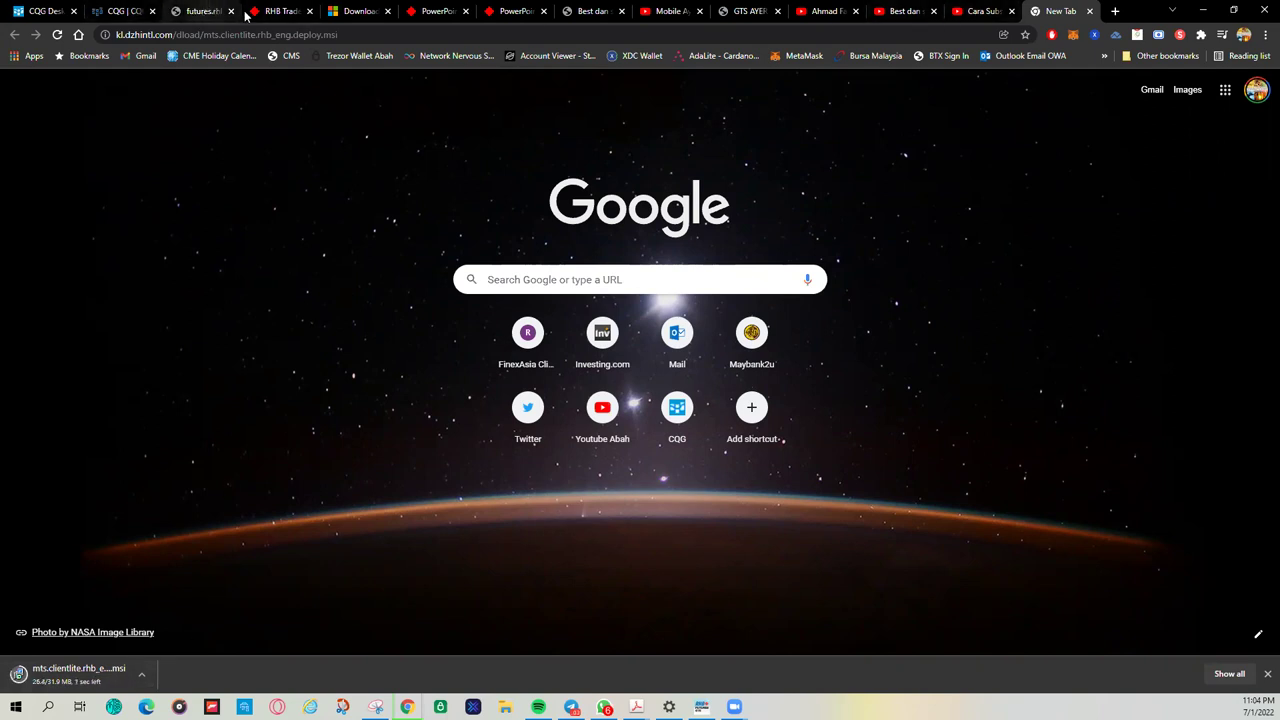
Step: Show the link options of the RHB Futures GTS download and the file options of the downloaded GTS installer
left_click(203, 11)
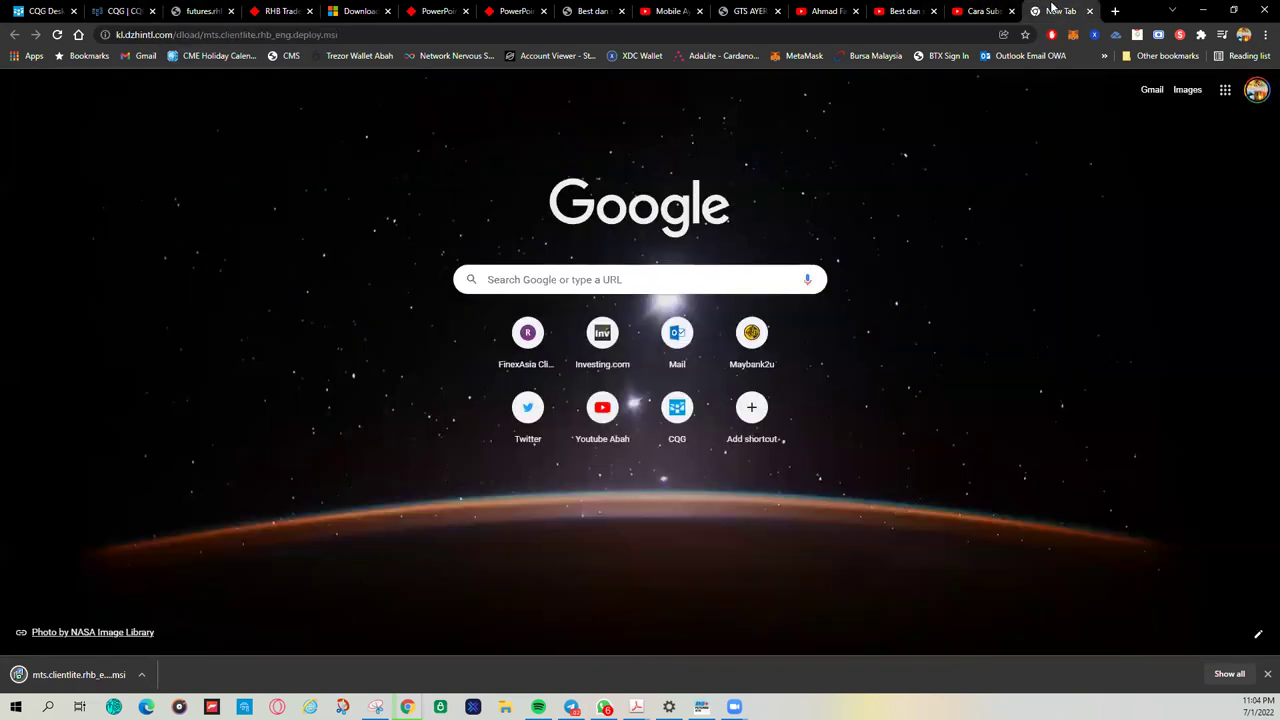
left_click(1054, 11)
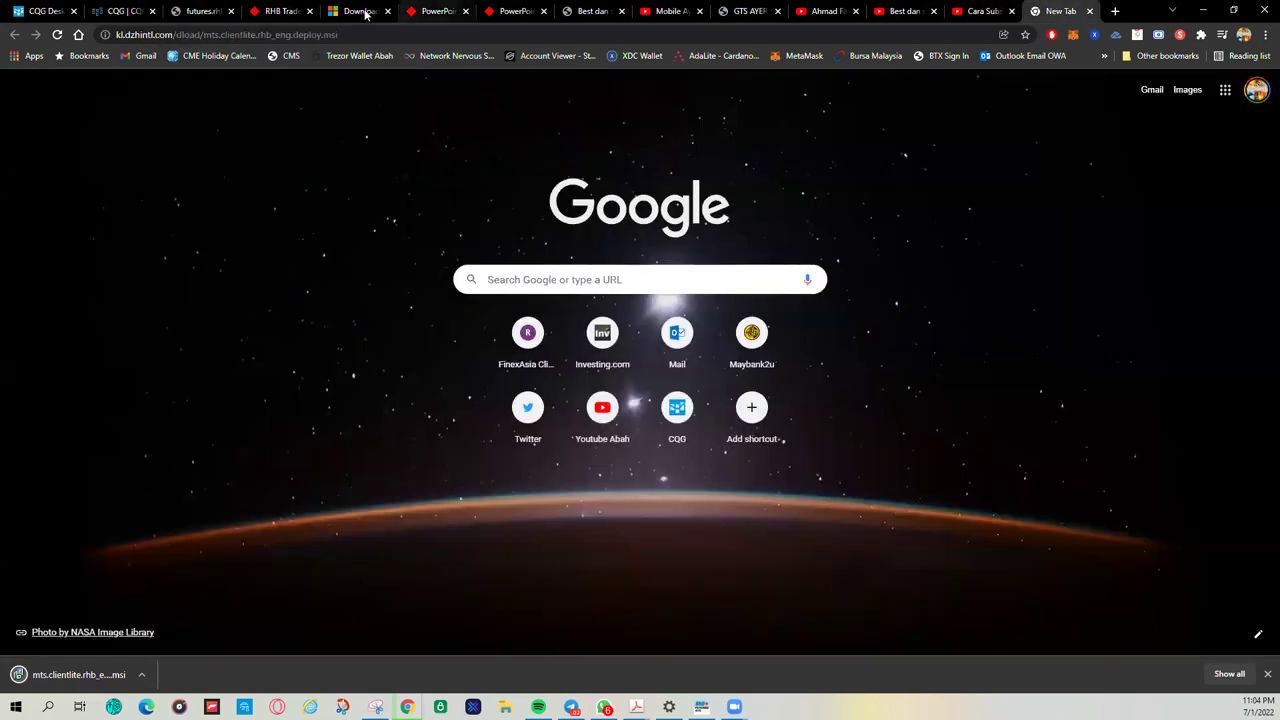
left_click(281, 11)
right_click(866, 256)
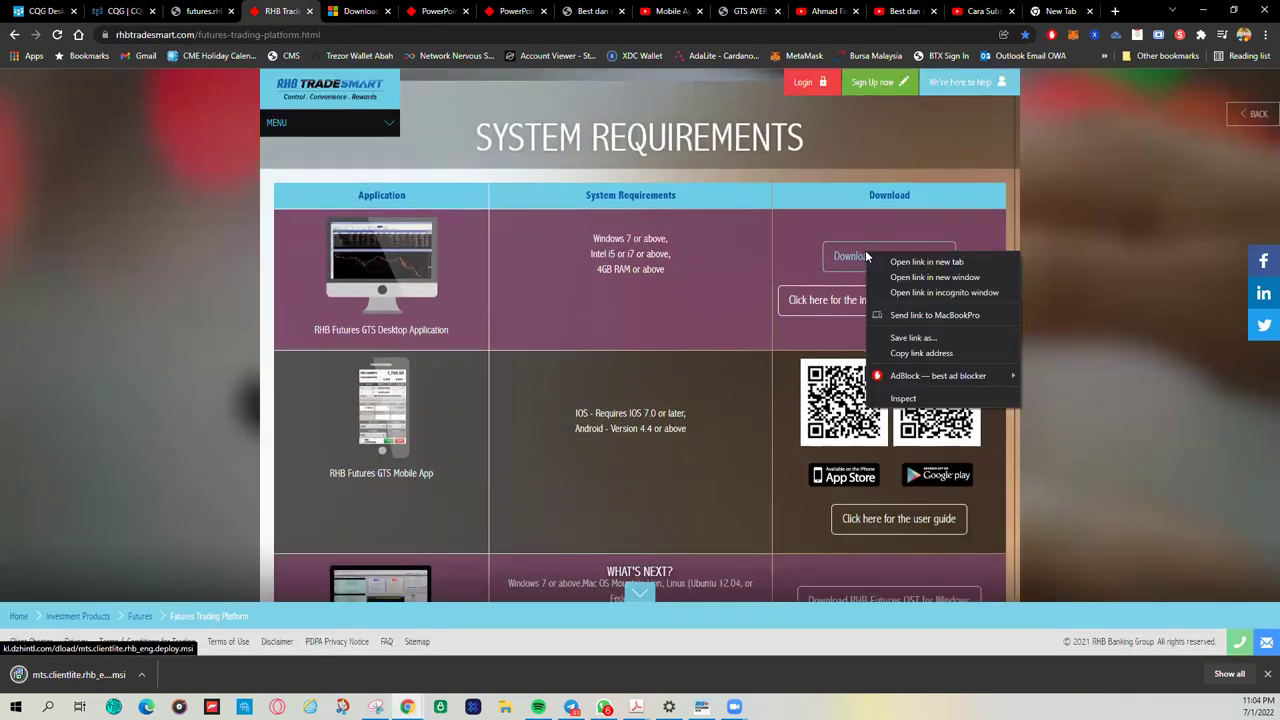
left_click(1044, 11)
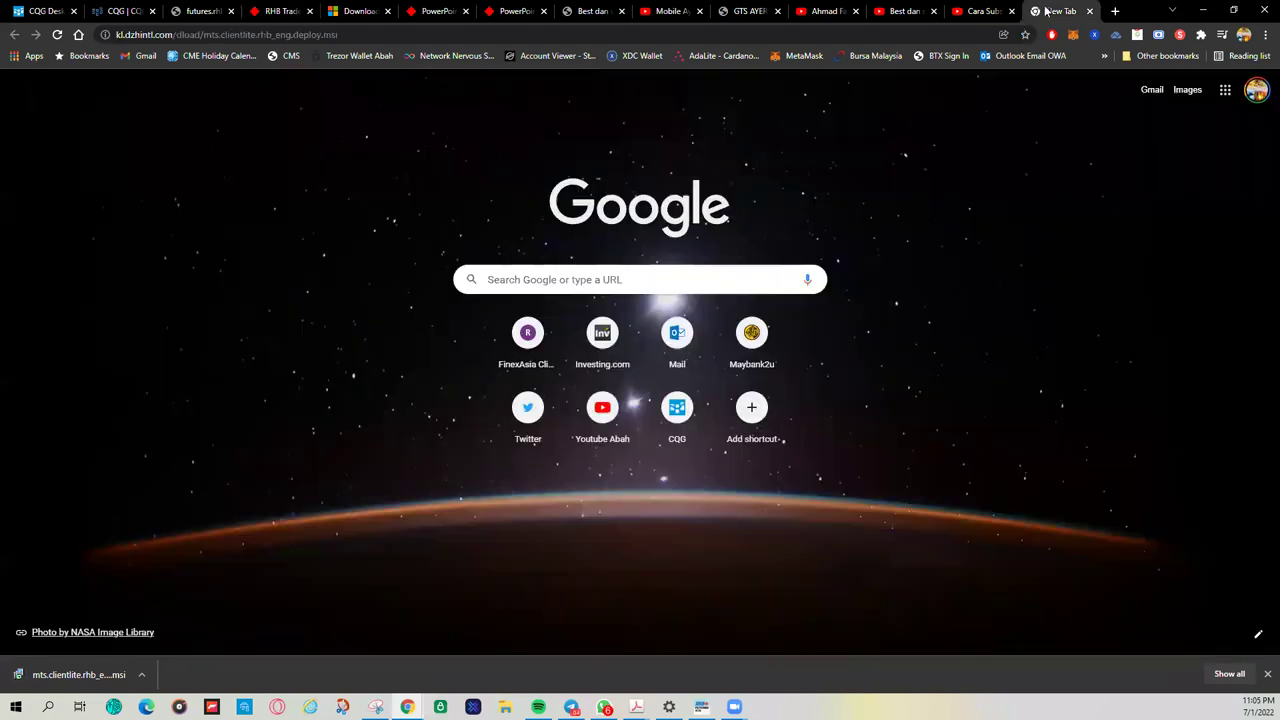
left_click(141, 674)
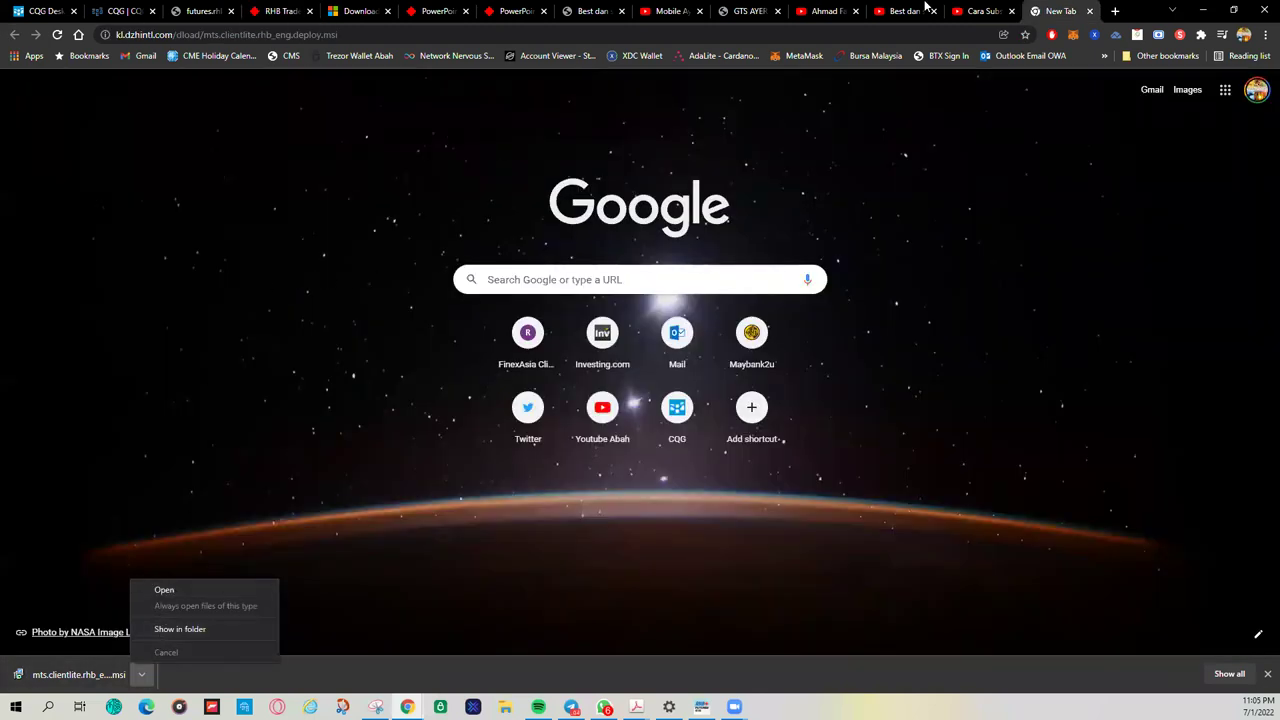
left_click(268, 385)
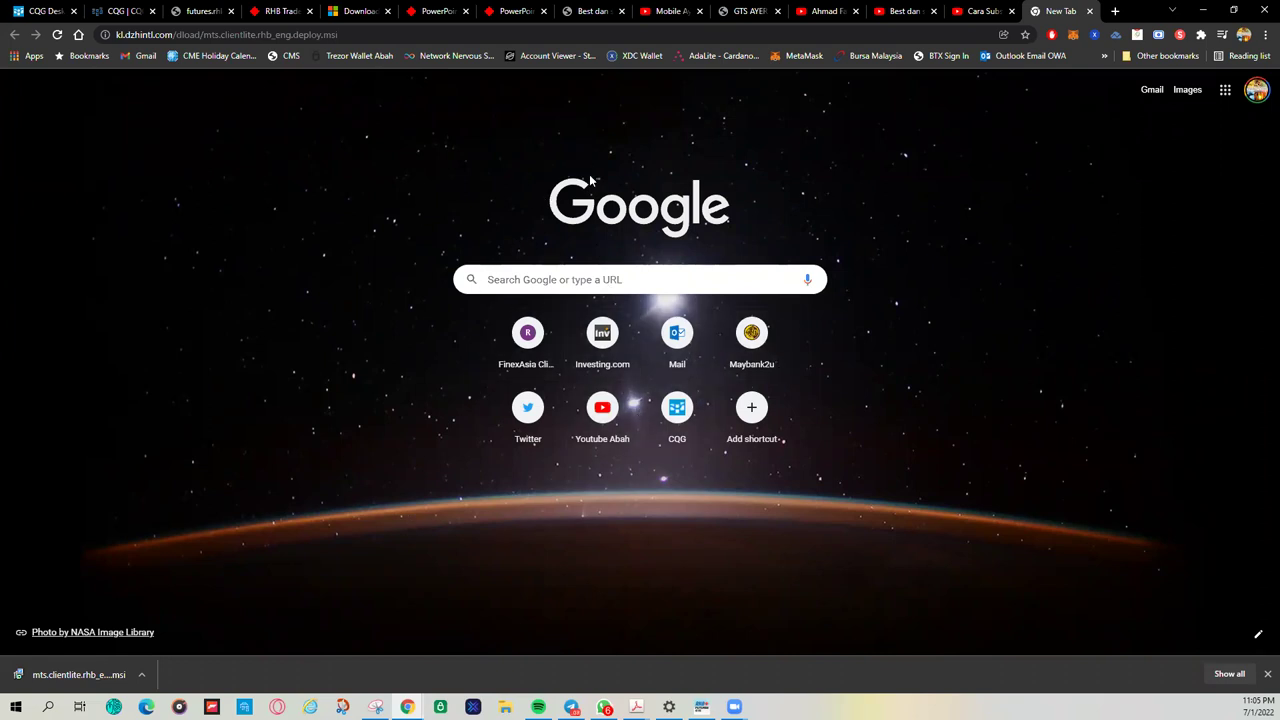
Step: Download Microsoft .NET Framework 3.5 from its Microsoft download page and keep the dotNetFx35setup file
left_click(358, 16)
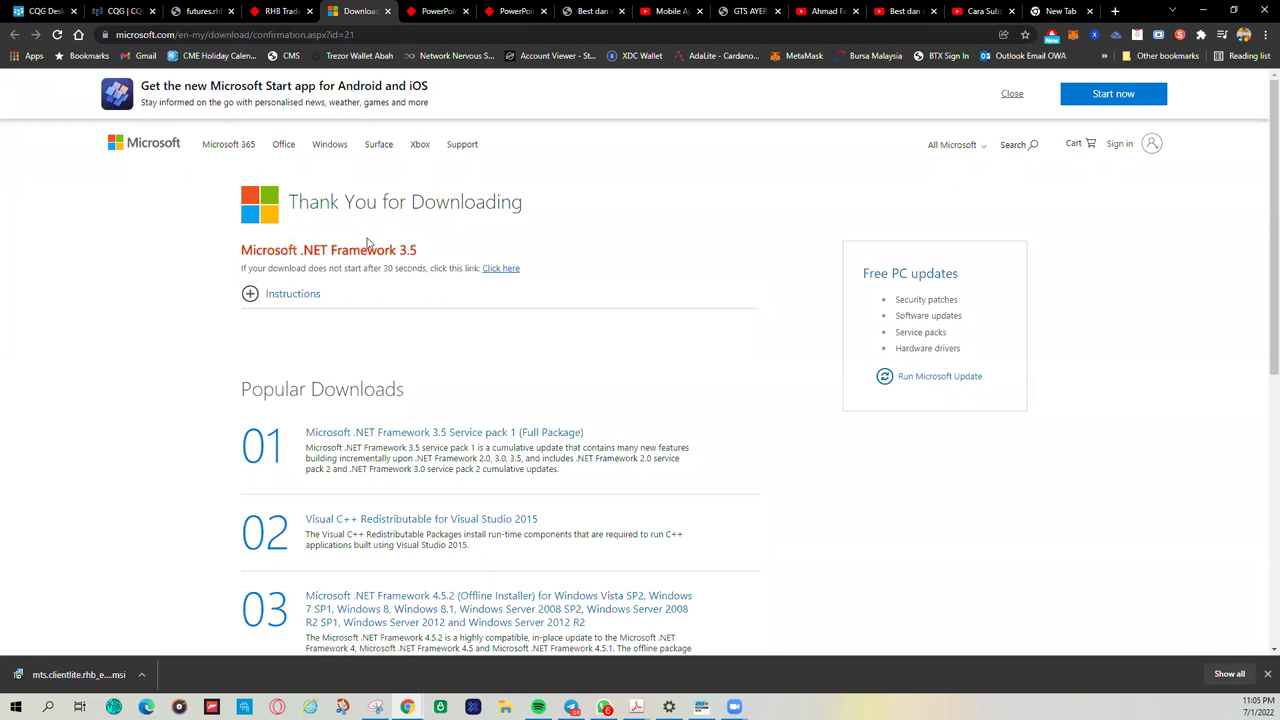
left_click_drag(418, 252, 218, 250)
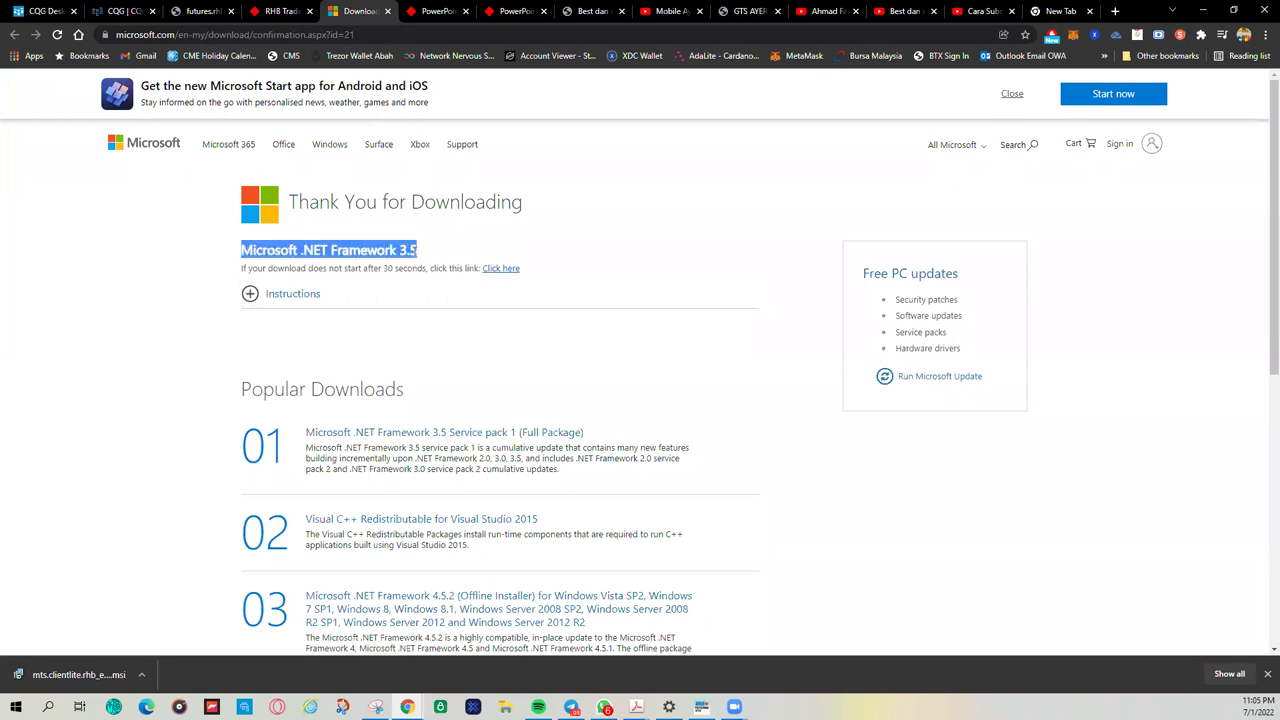
left_click(505, 270)
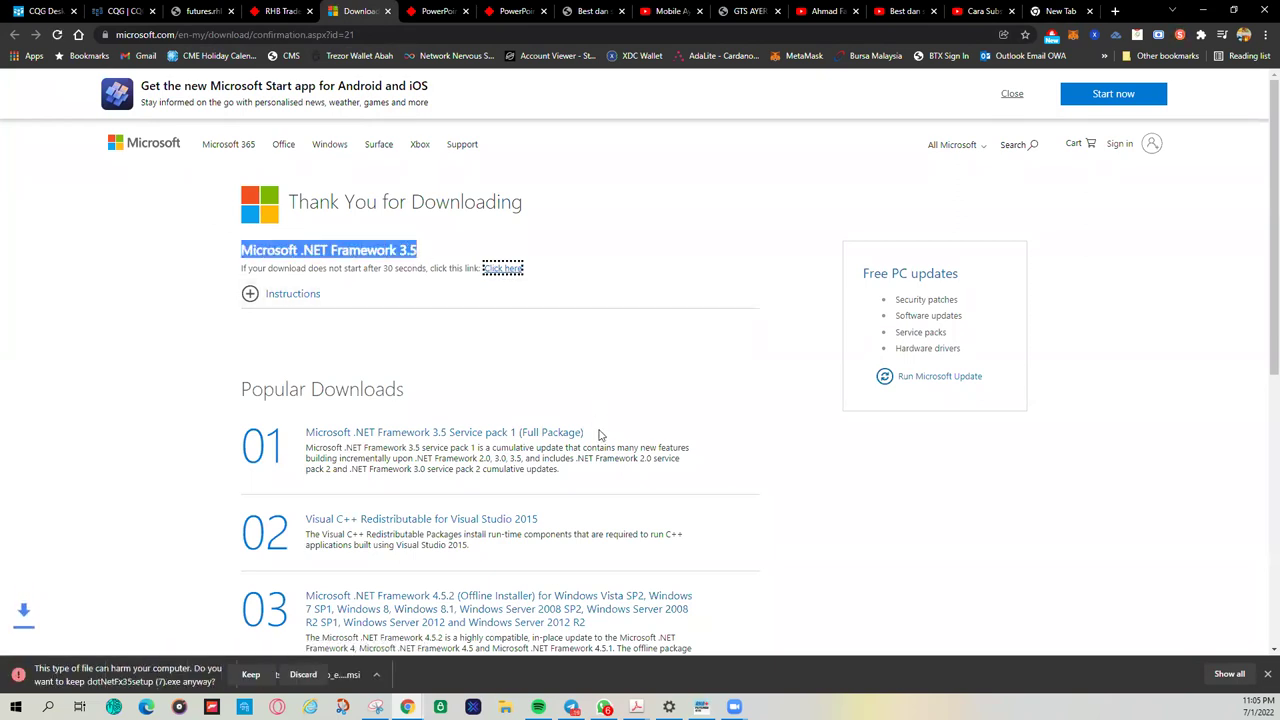
left_click(251, 675)
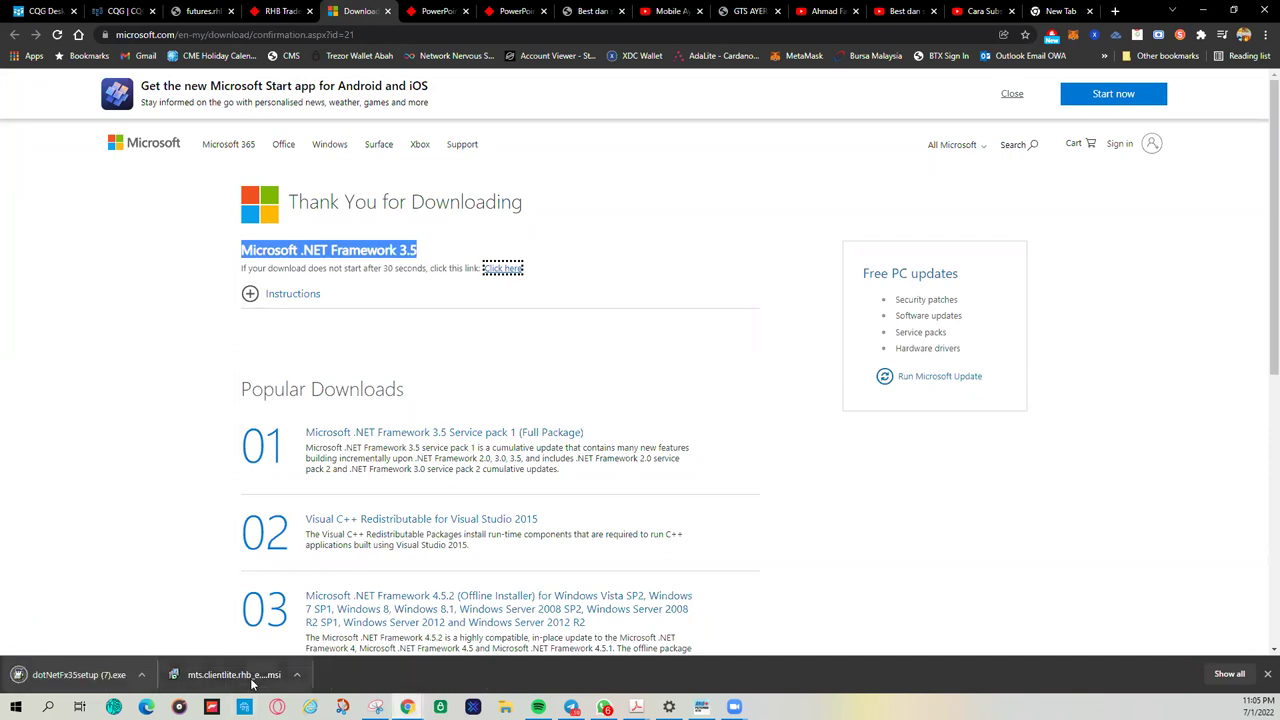
Step: Show the file options of the downloaded .NET Framework setup and of the GTS installer
left_click(143, 676)
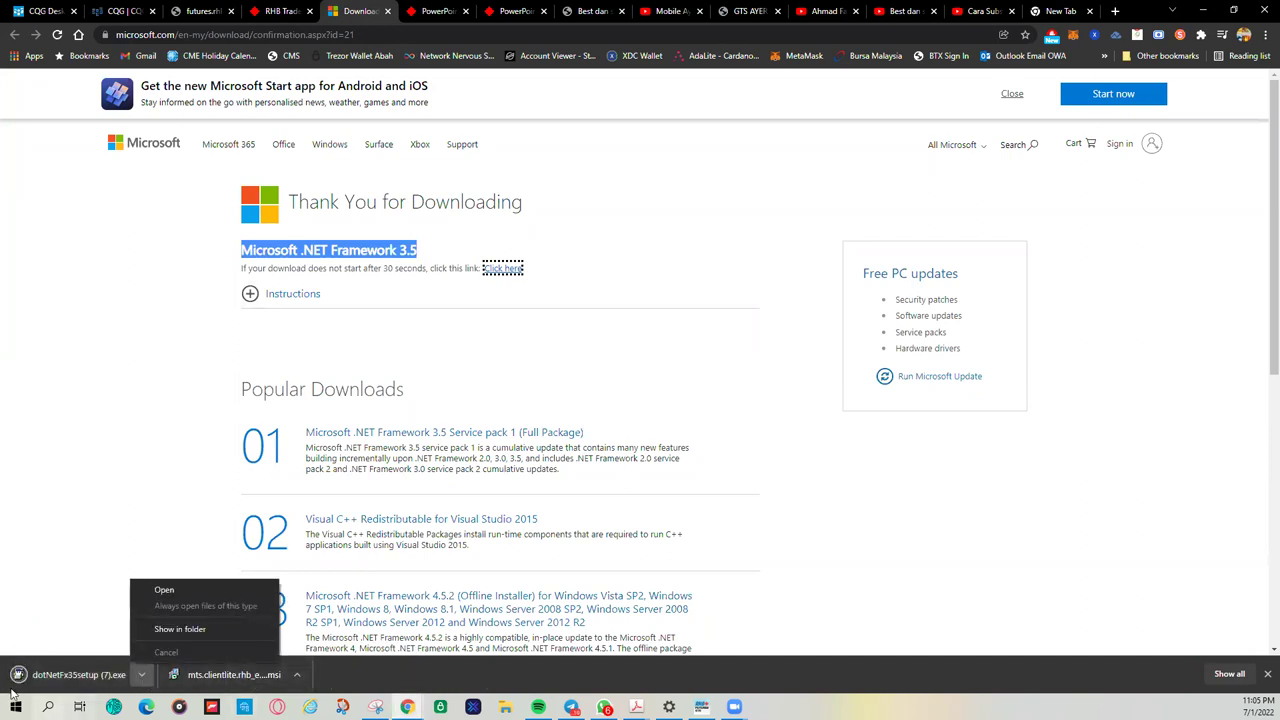
left_click(117, 468)
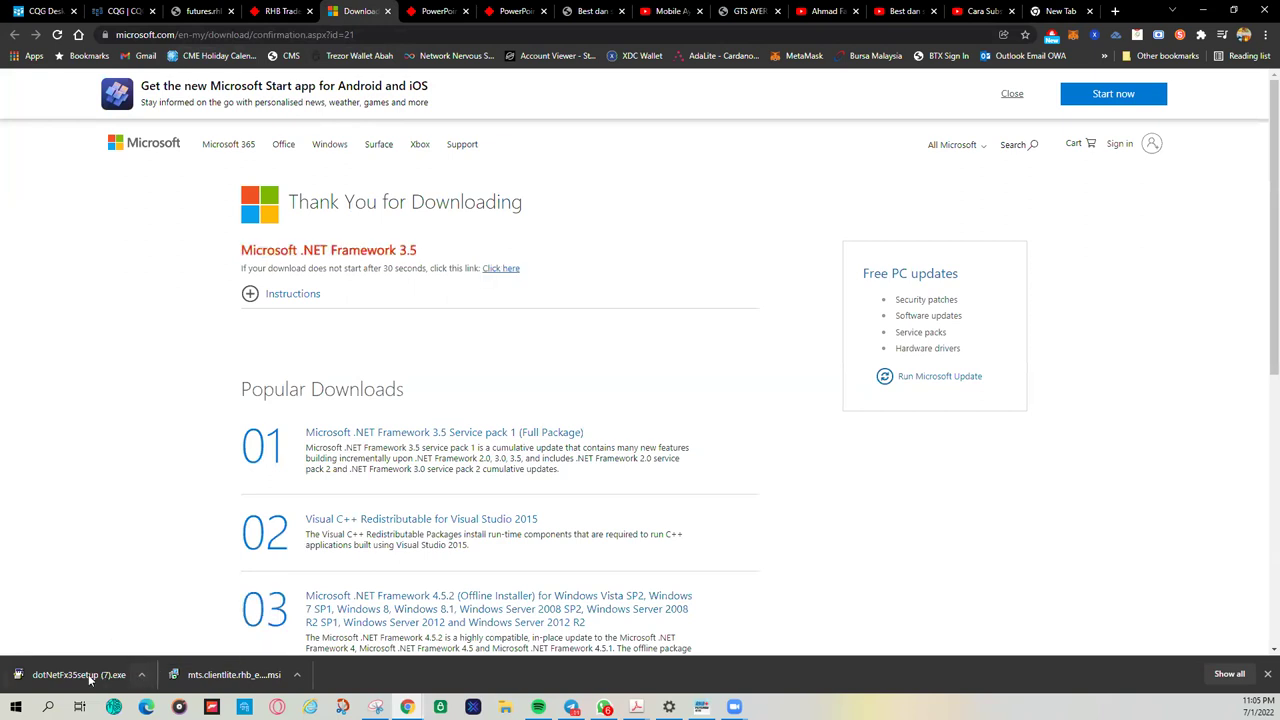
left_click(297, 674)
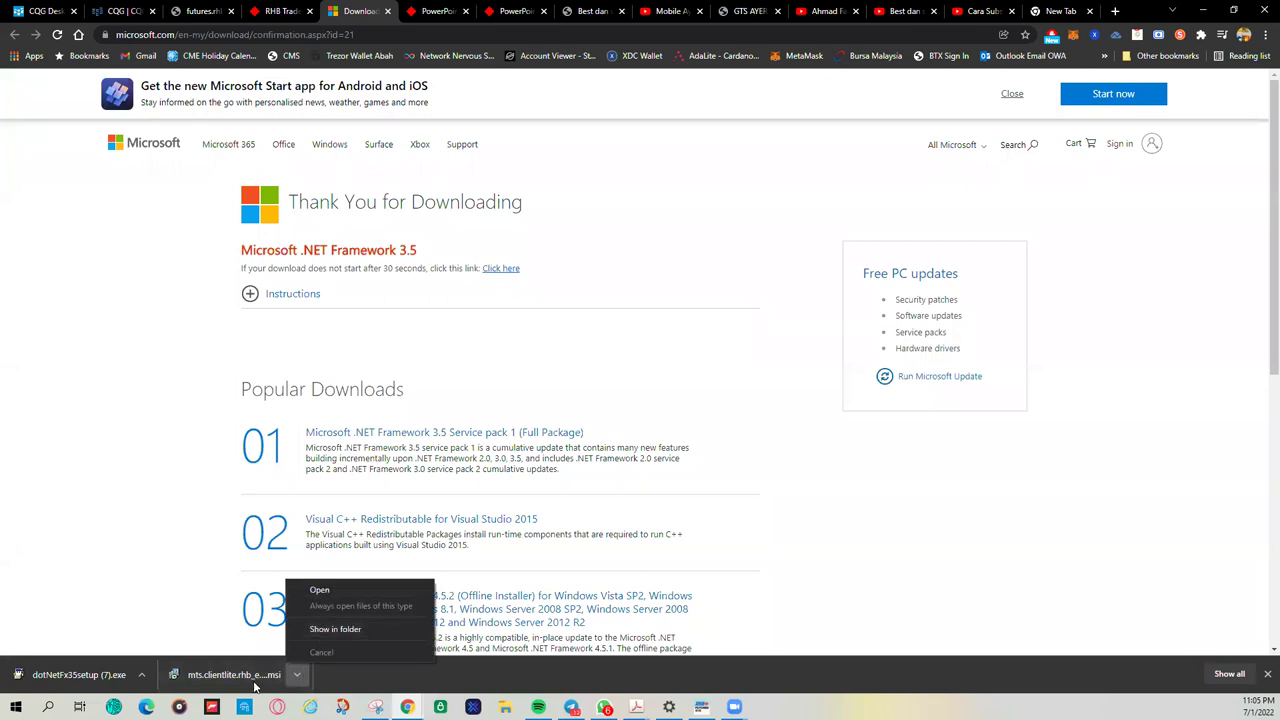
Step: Minimise the browser and select the RHB Futures GTS shortcut on the desktop
left_click(1206, 12)
left_click(1206, 12)
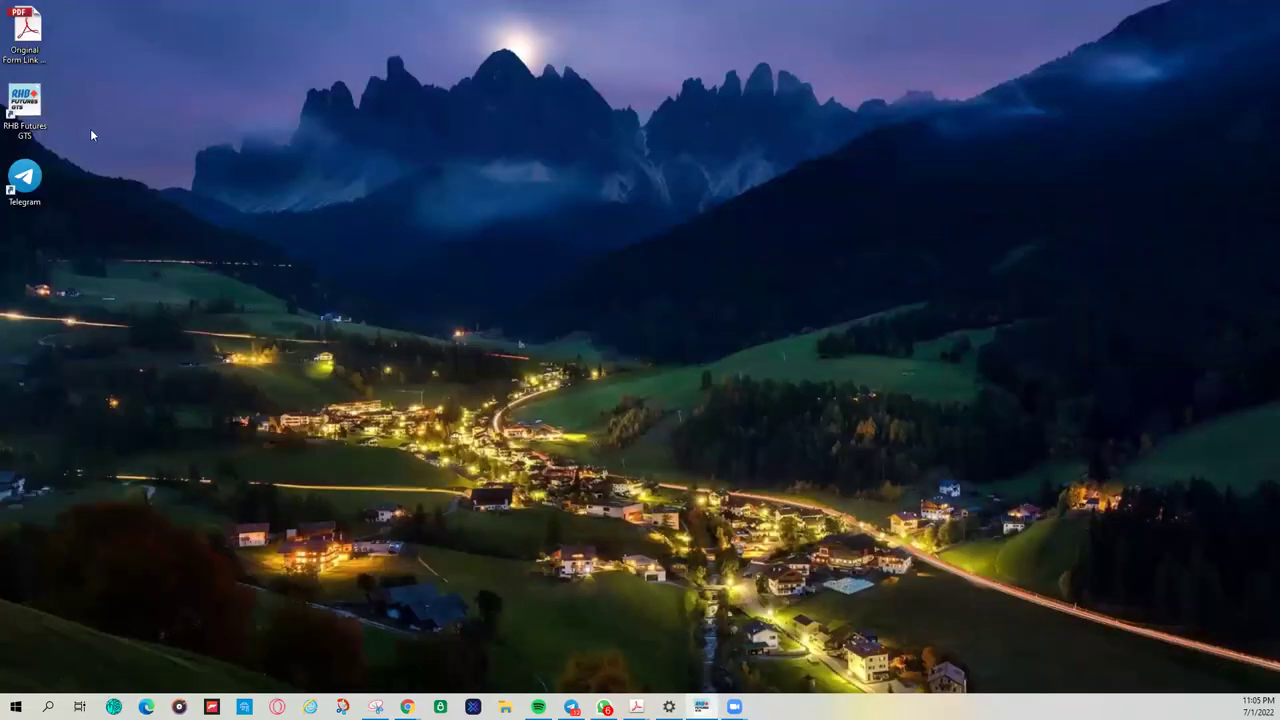
left_click(26, 104)
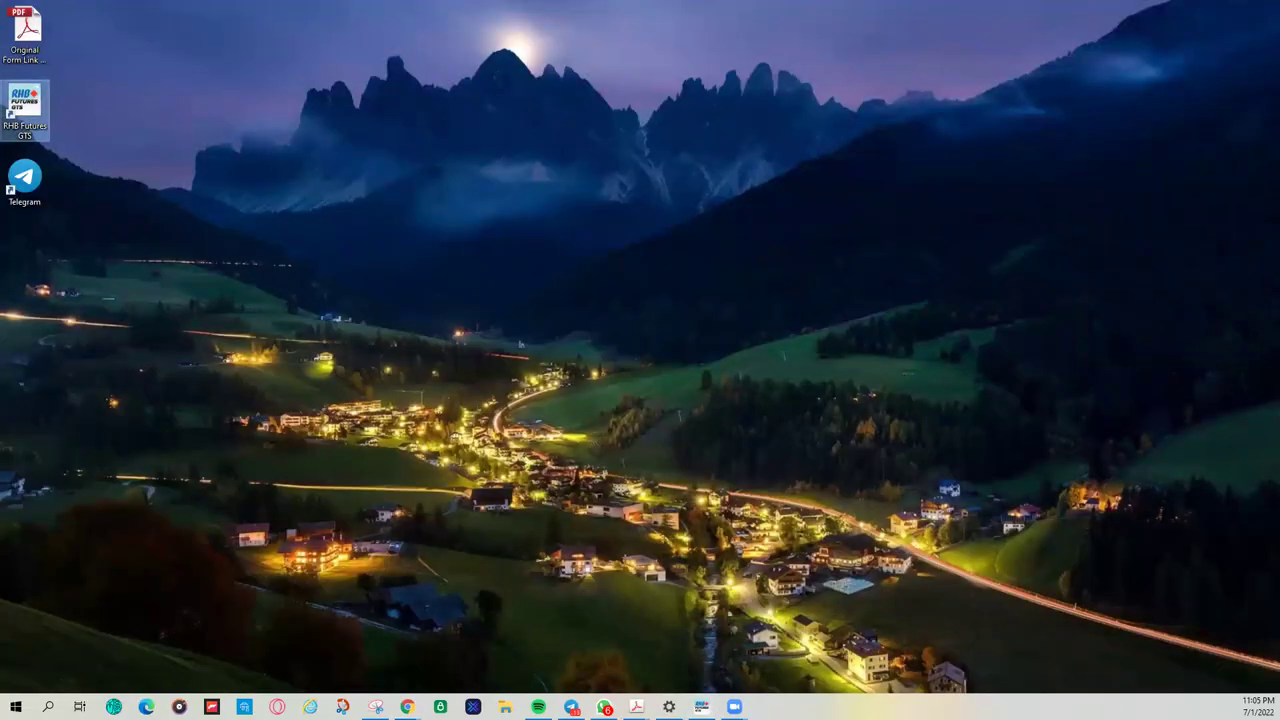
Step: Switch to the running GTS window and put the cursor in the Enter Order form's Code field
mouse_move(701, 706)
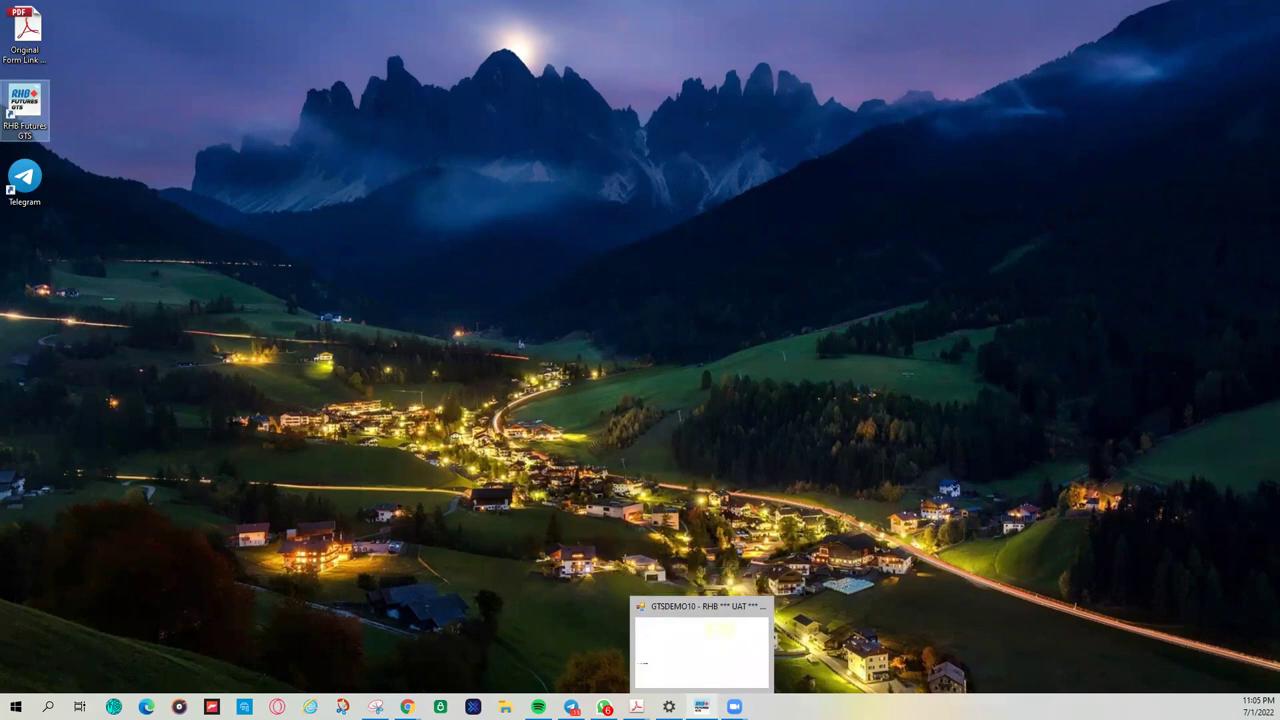
left_click(701, 648)
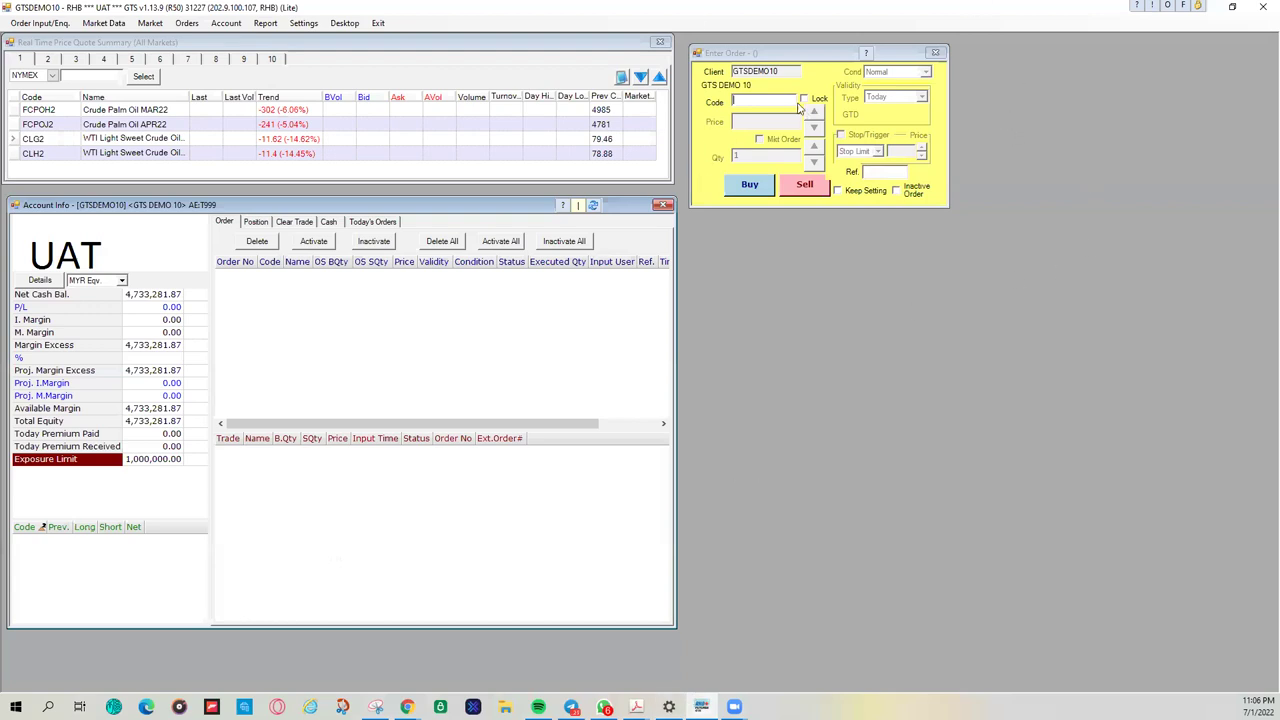
left_click(757, 100)
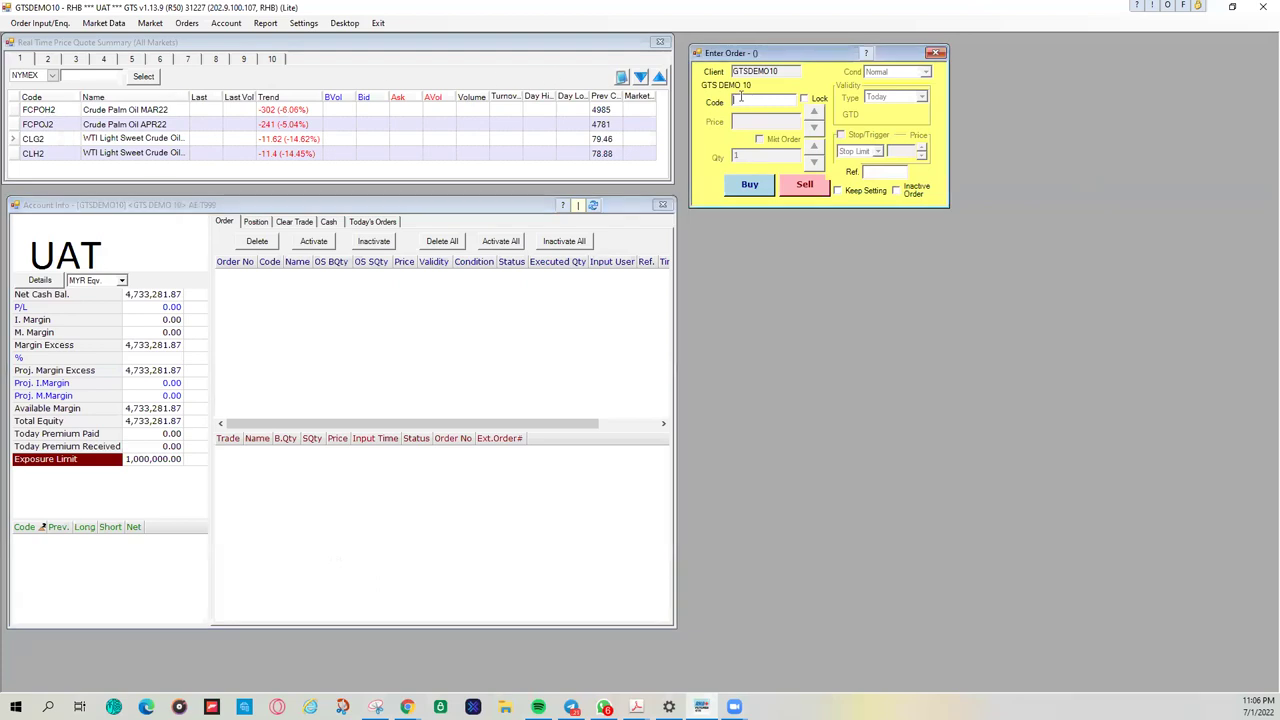
Step: Buy 1 lot of CLG2 as a market order valid today, confirm it, and dismiss the order messages
left_click(210, 112)
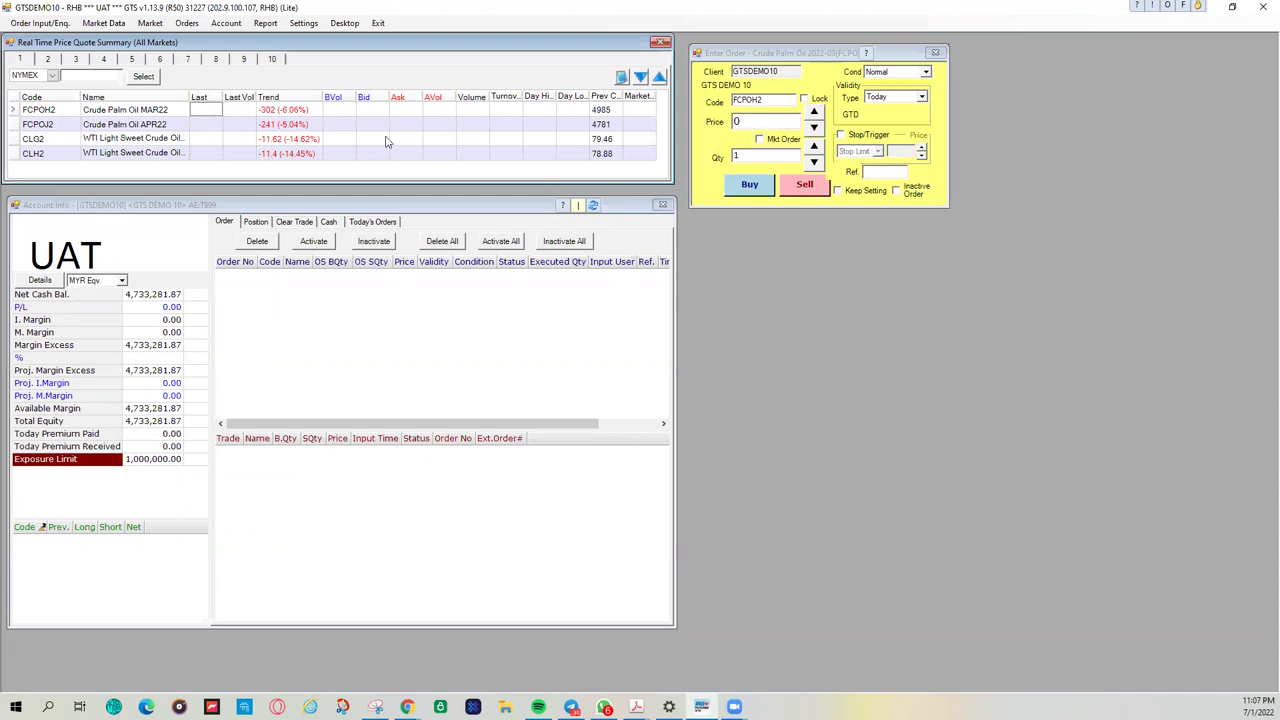
left_click(197, 143)
left_click(752, 120)
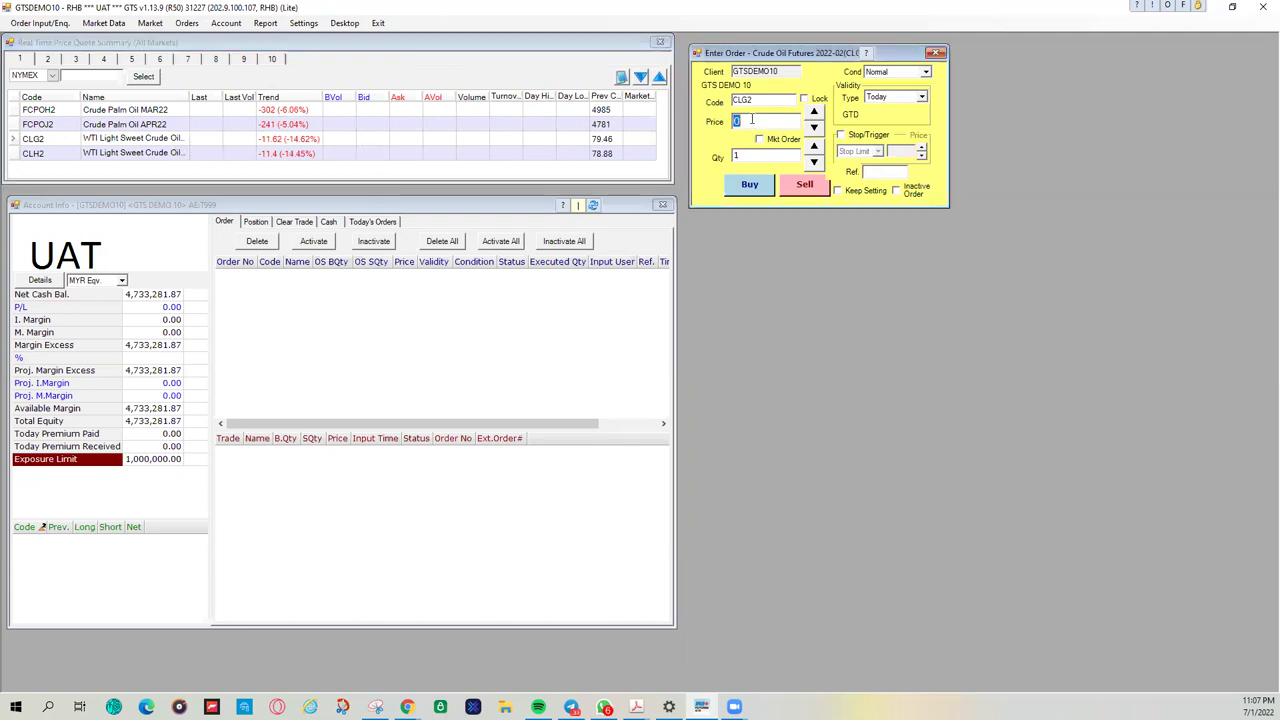
type("80.0")
left_click(759, 139)
left_click(760, 190)
left_click(650, 404)
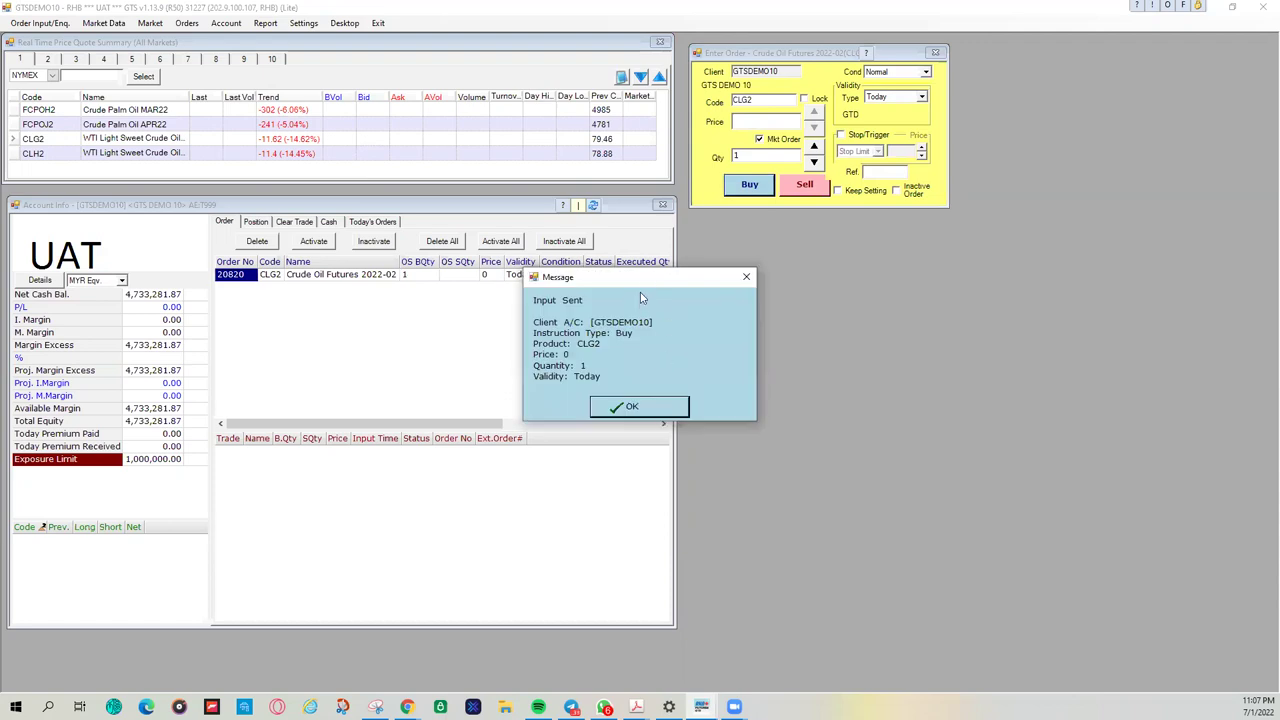
left_click(646, 406)
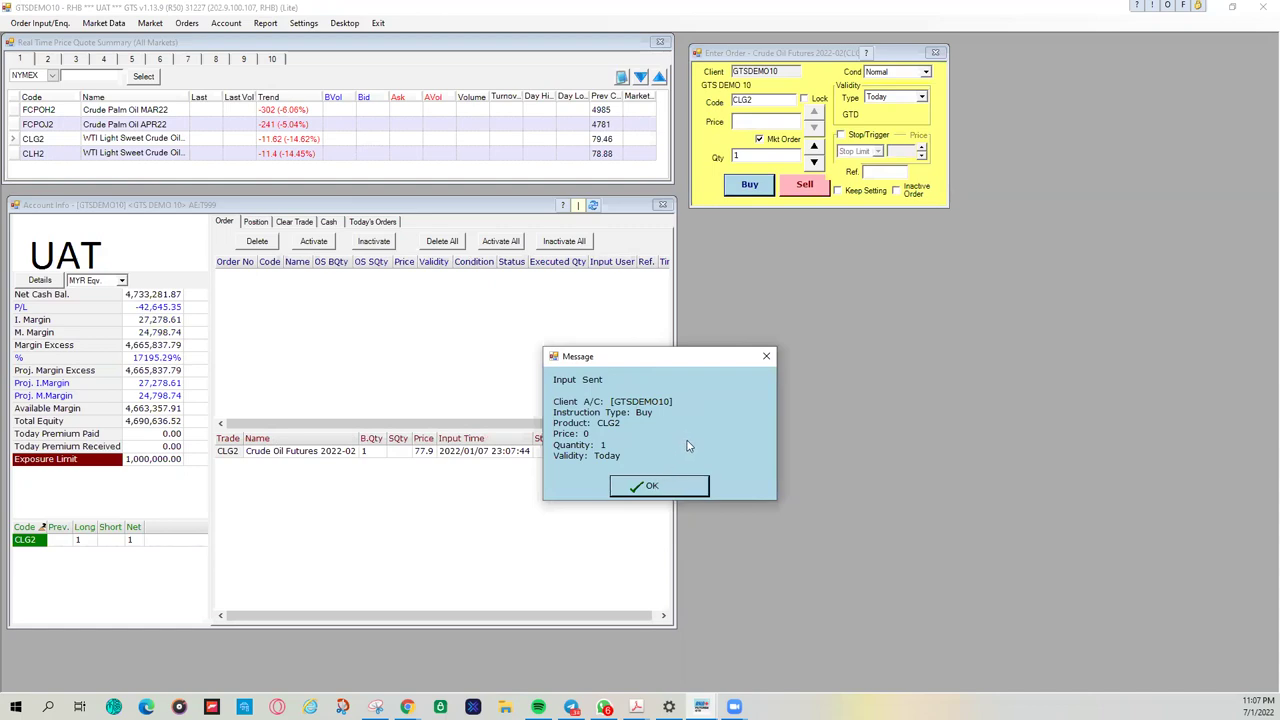
left_click(683, 494)
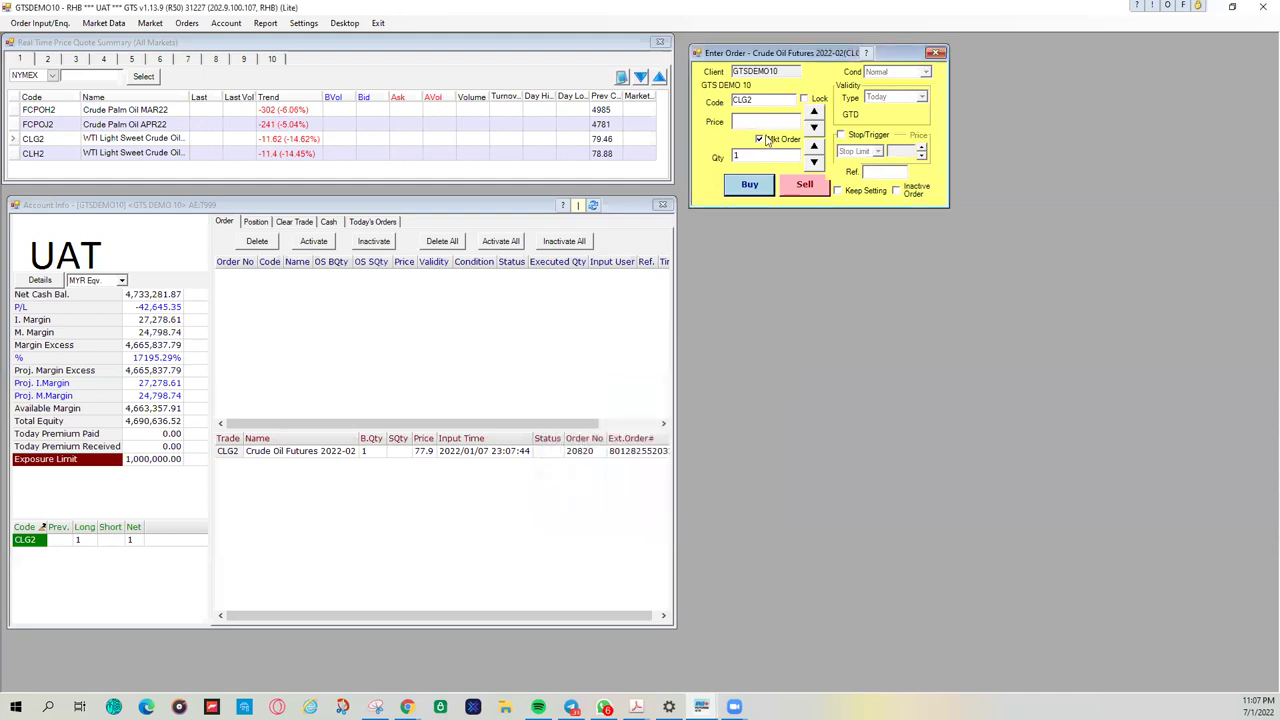
left_click(646, 402)
Step: Set the Account Info display currency to USD Eqv
left_click(121, 281)
scroll(125, 316, "up", 2)
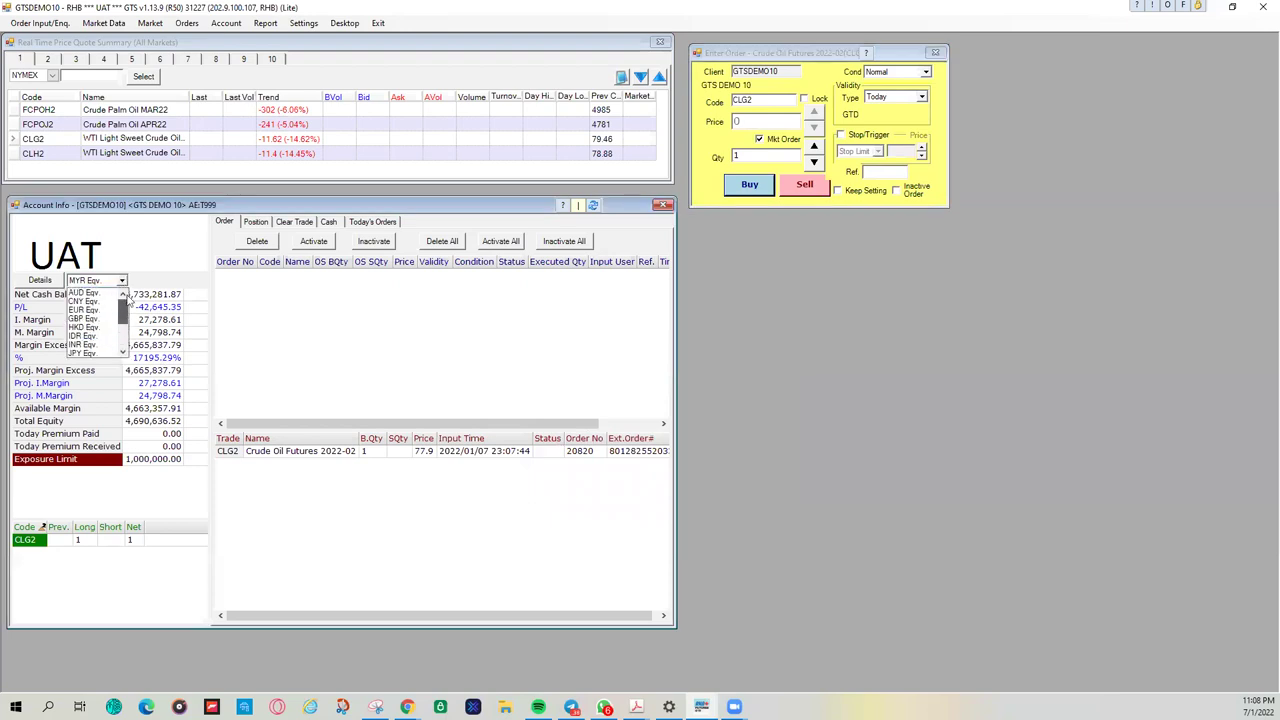
left_click_drag(127, 315, 123, 345)
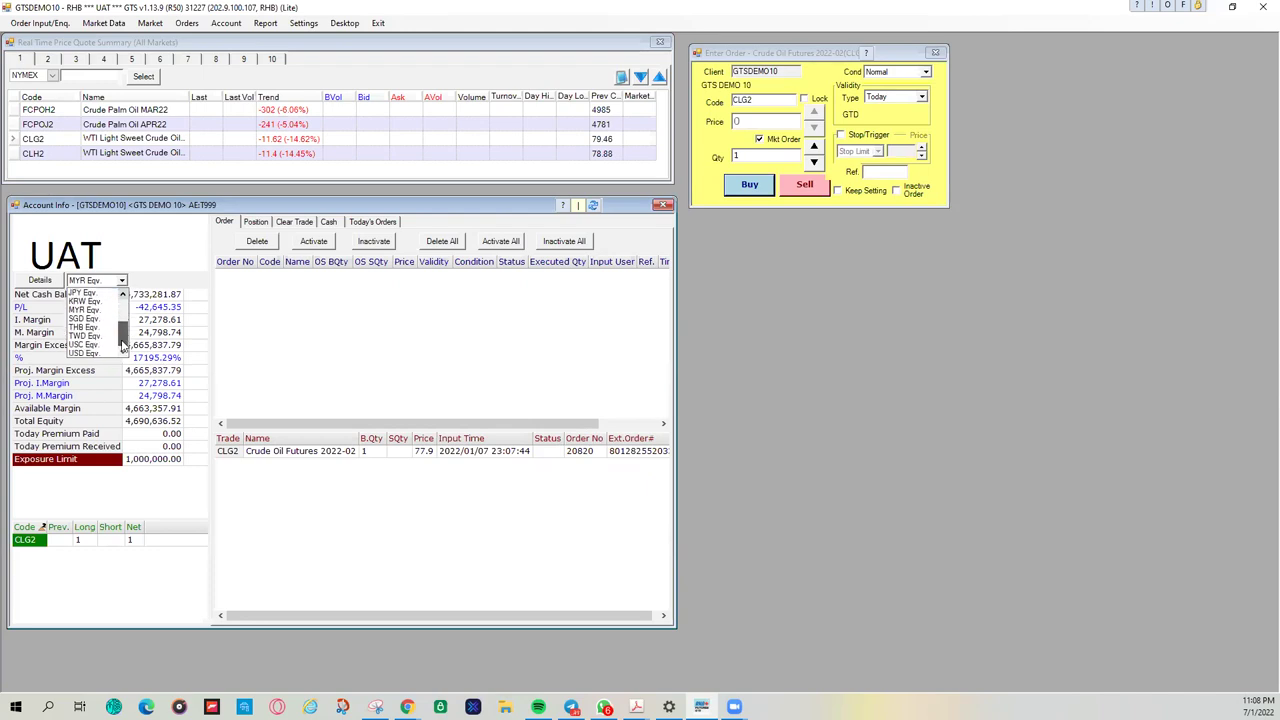
left_click(84, 353)
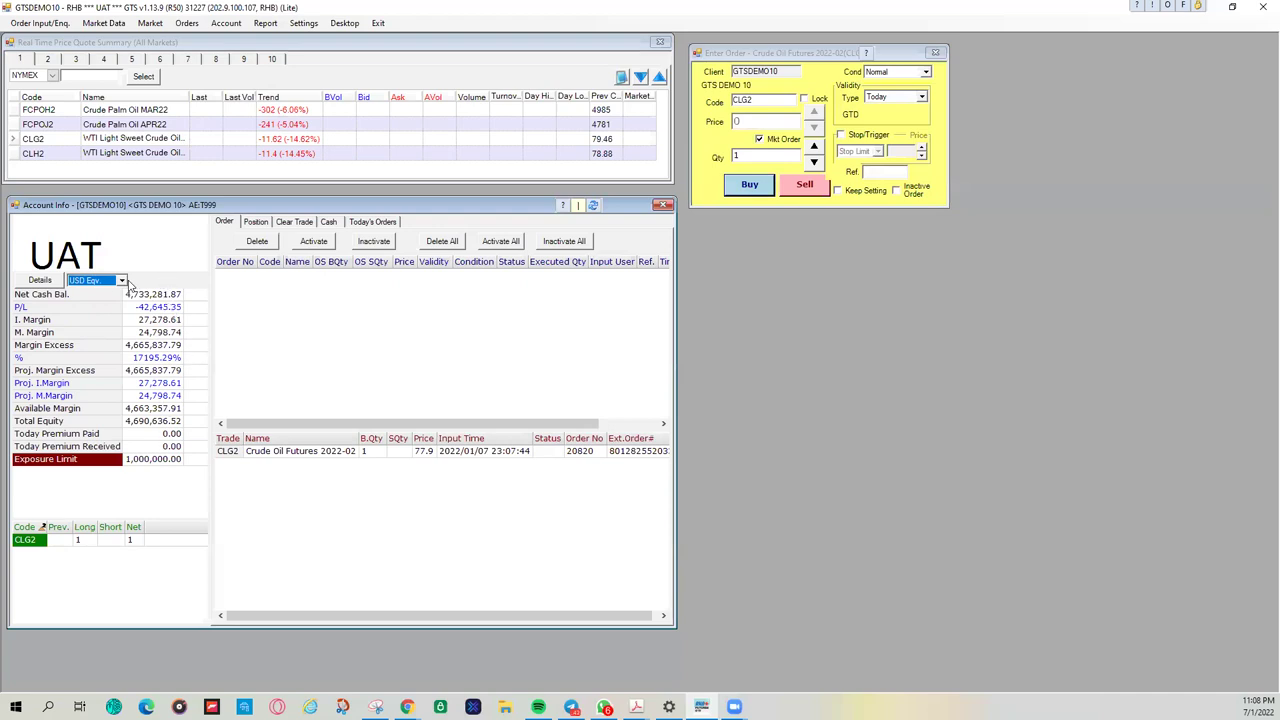
left_click(330, 336)
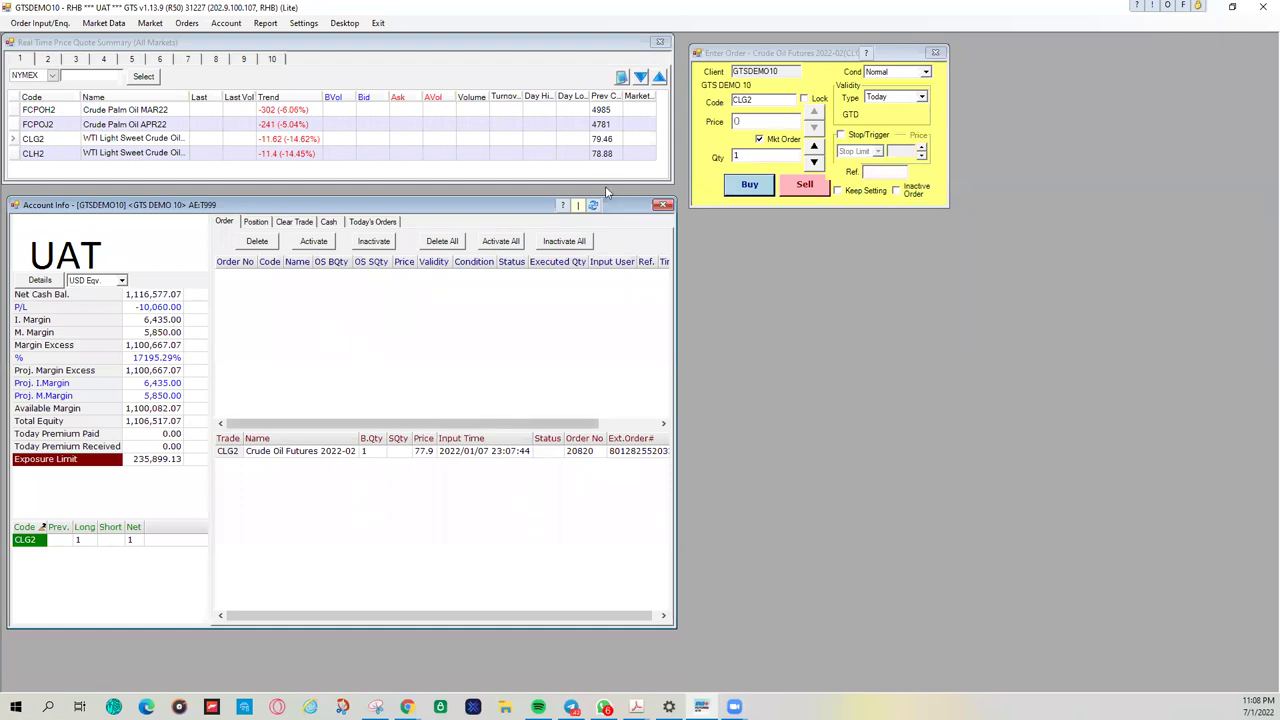
Step: Sell 1 lot of CLG2 as a market order valid today, confirm it, and dismiss the order messages
left_click(801, 186)
left_click(607, 407)
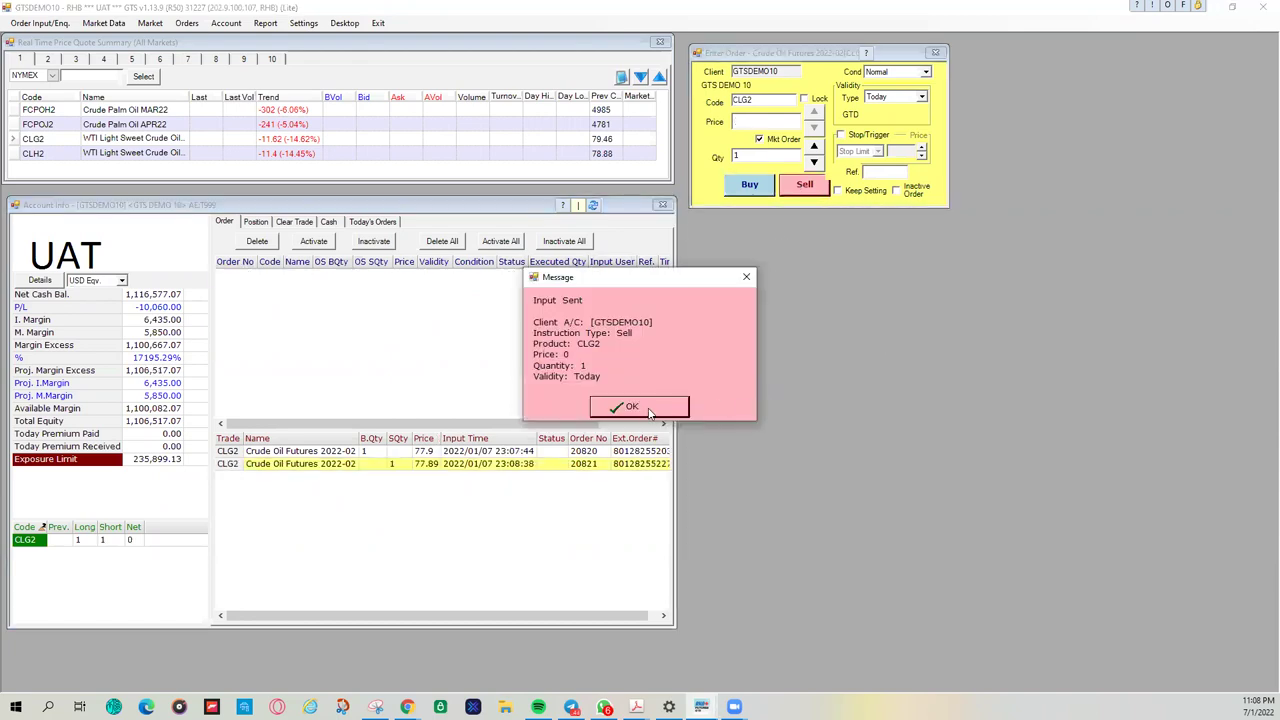
left_click(648, 409)
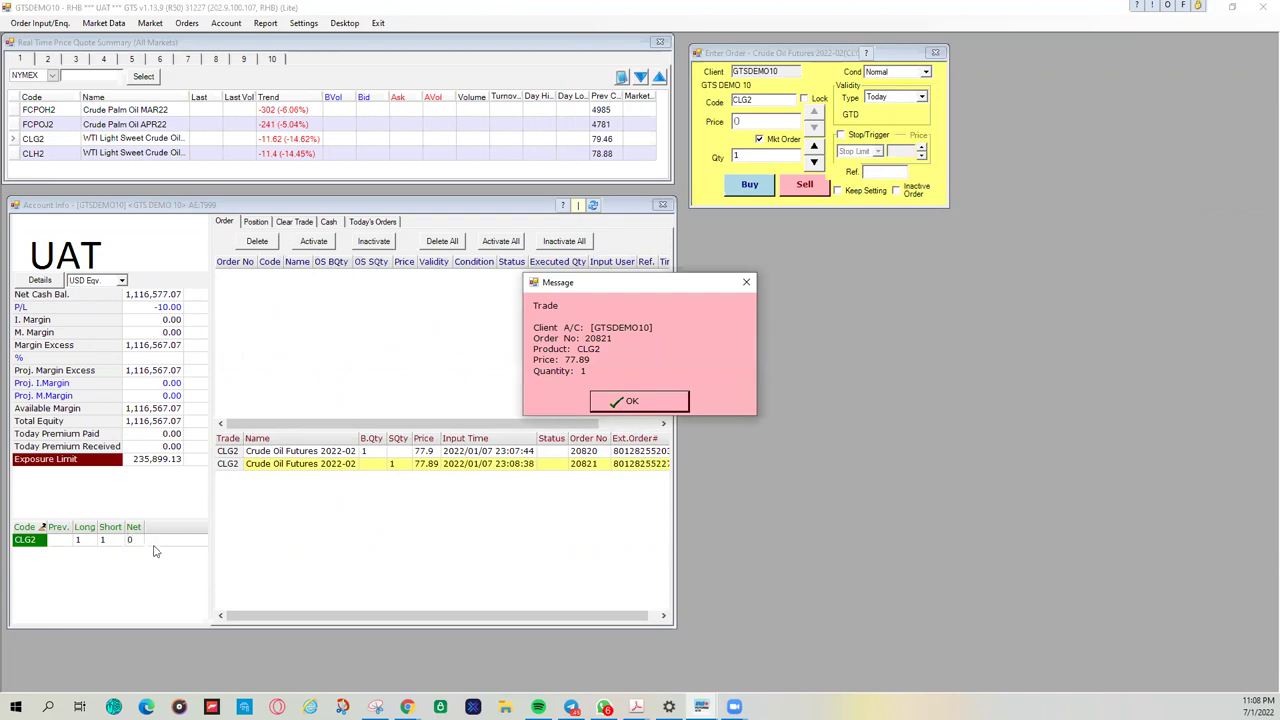
left_click(678, 400)
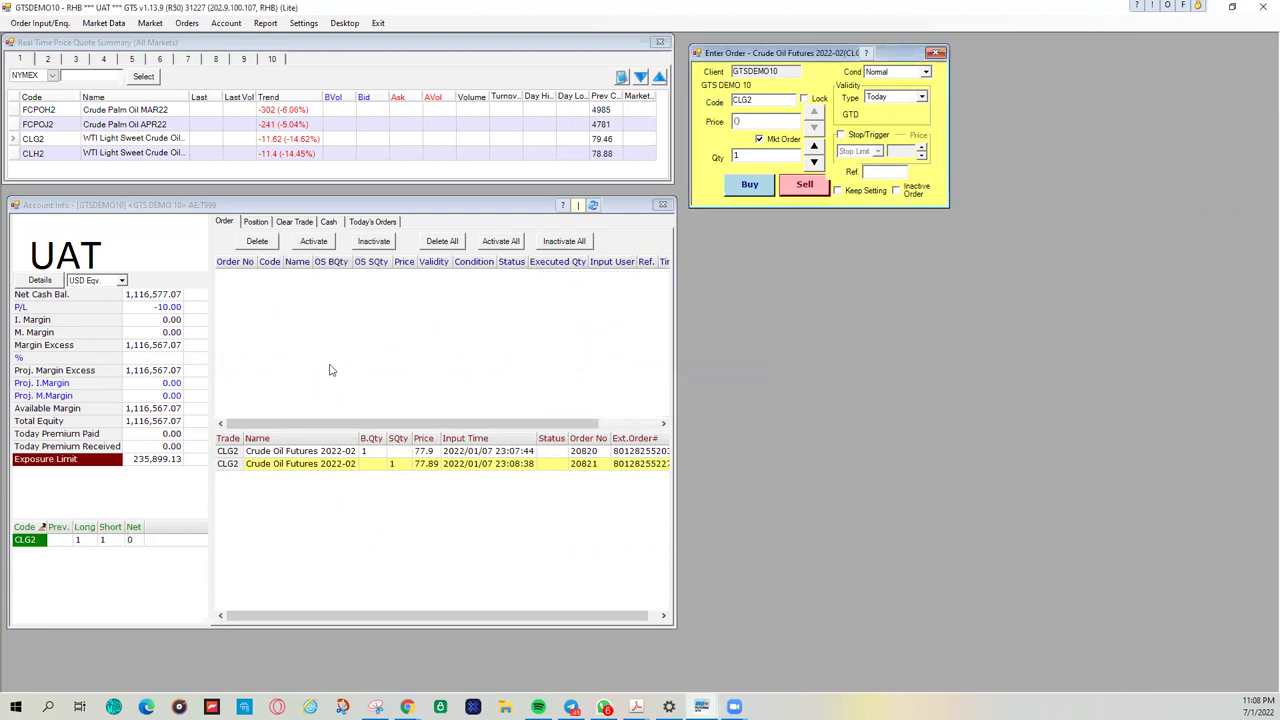
Step: Turn off the market order option, try to buy 1 lot of CLG2 at 79.45, and dismiss the messages
left_click(759, 139)
double_click(735, 121)
type("79.45")
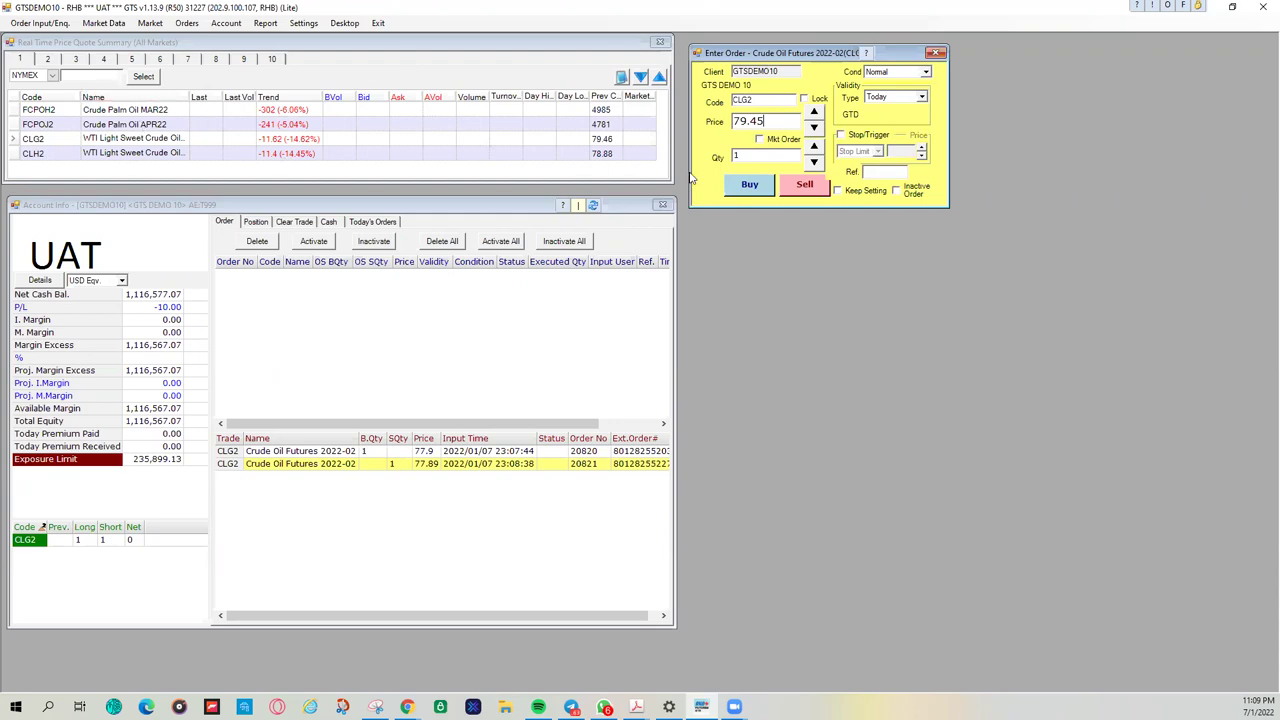
left_click(756, 188)
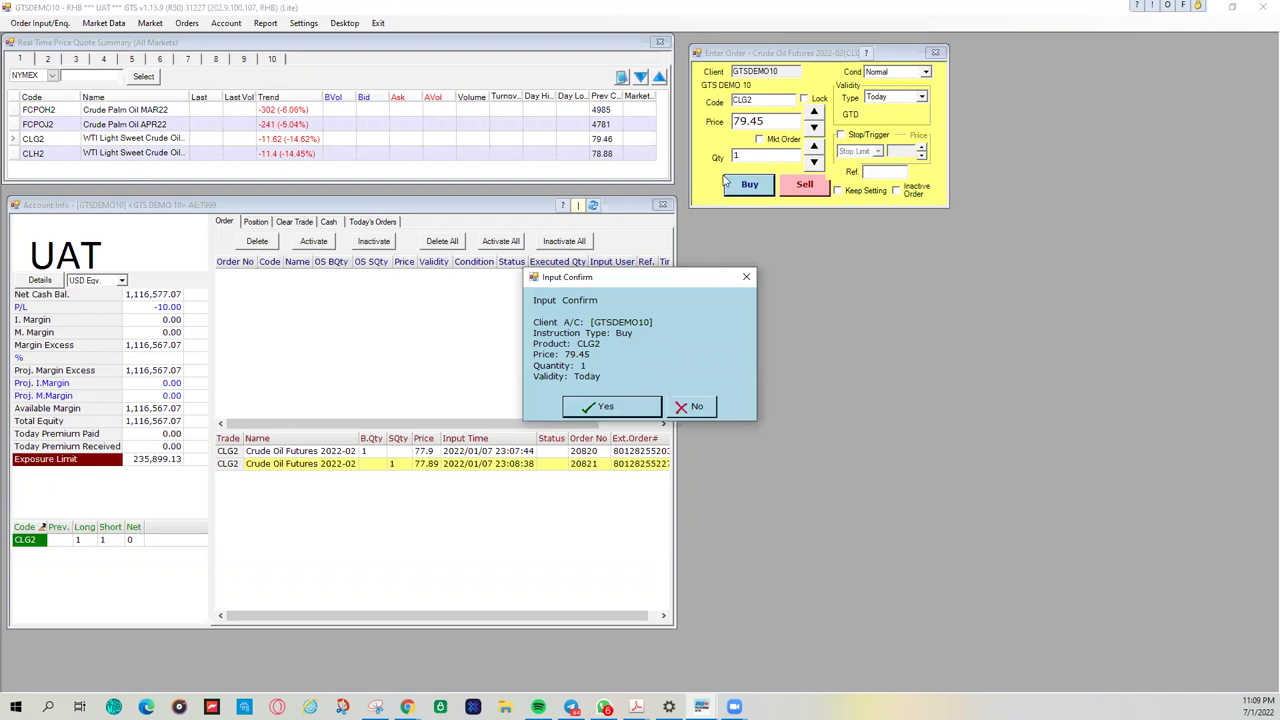
left_click(624, 414)
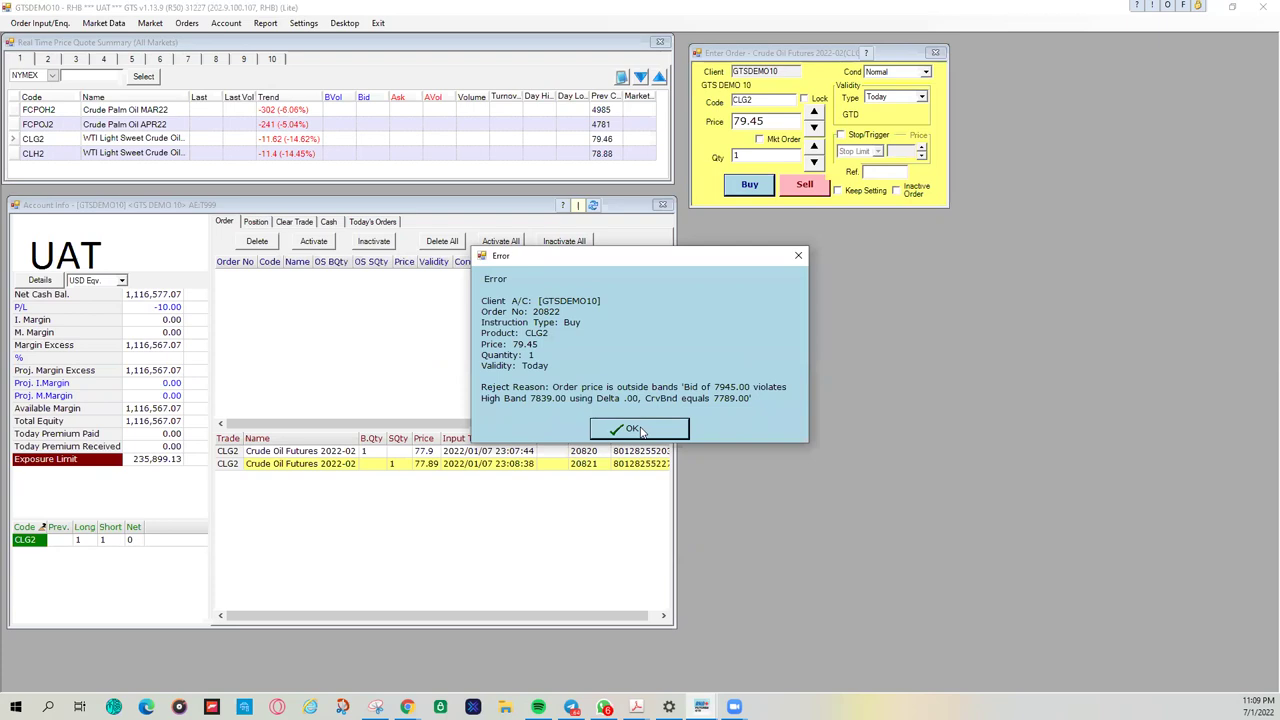
left_click(640, 430)
left_click(641, 410)
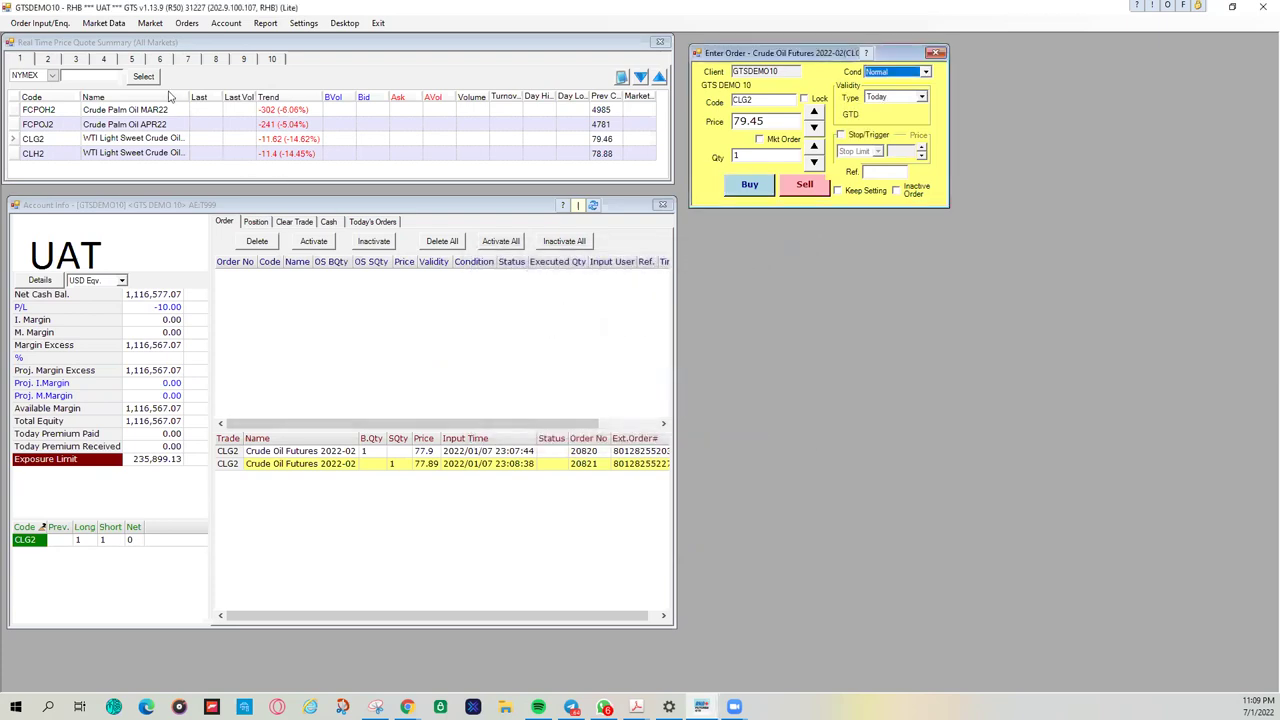
left_click(38, 23)
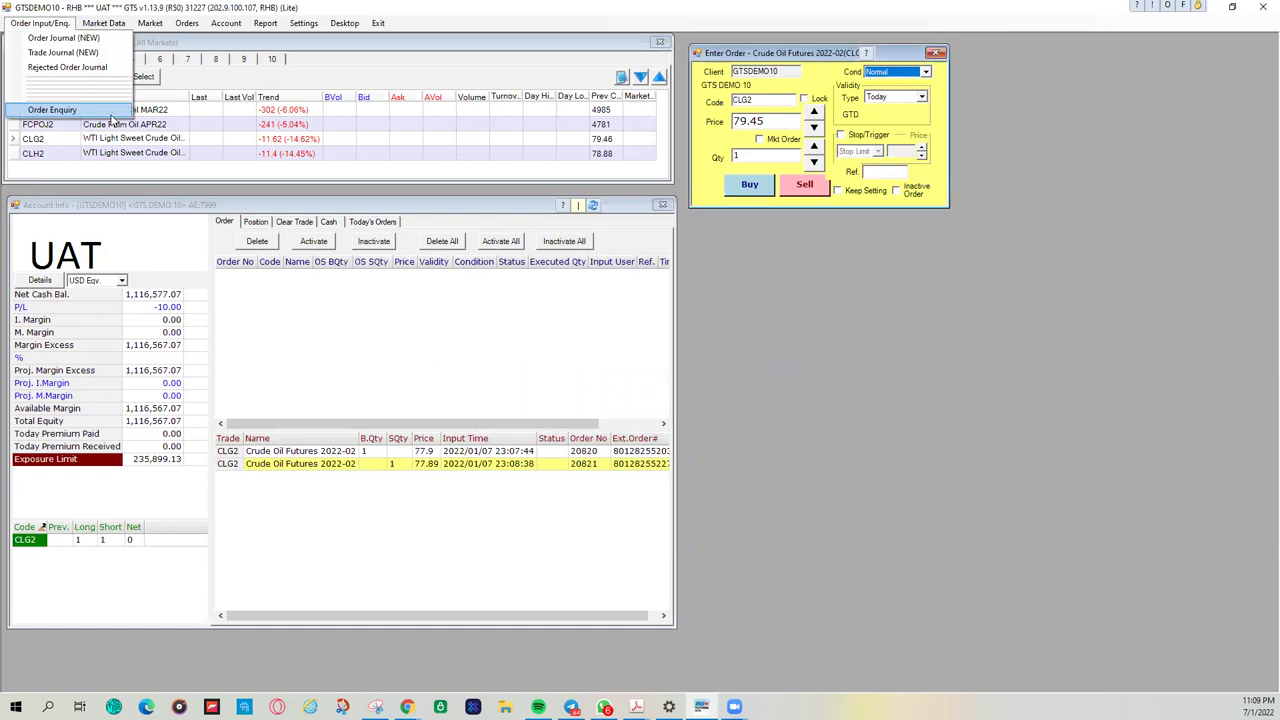
left_click(495, 18)
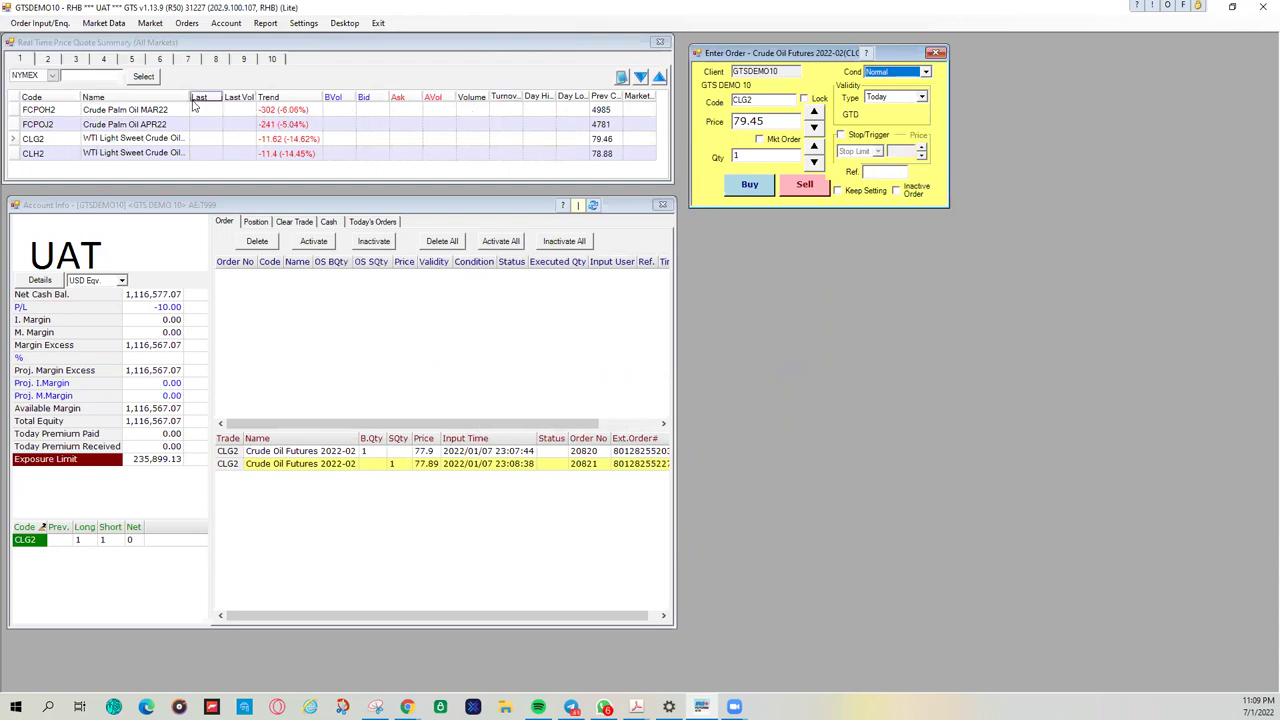
Step: Widen the Name column in the Real Time Price Quote Summary so the full contract names fit
left_click_drag(188, 97, 208, 98)
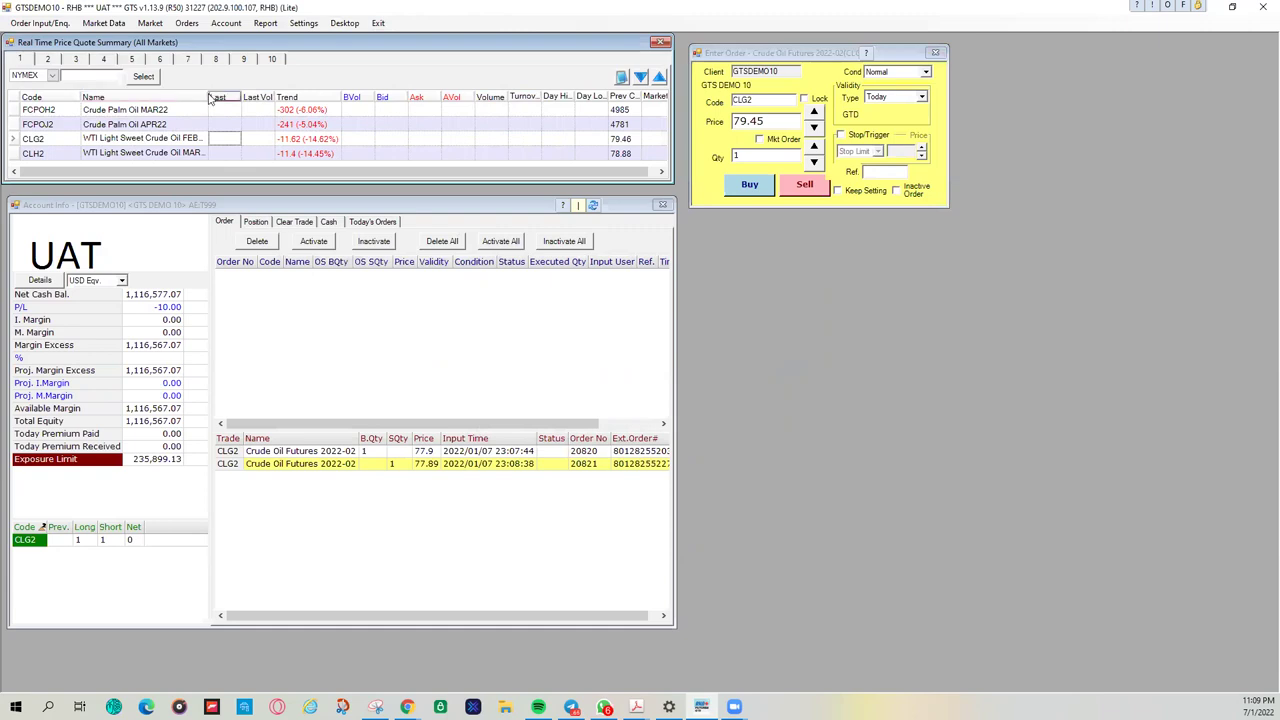
left_click_drag(218, 98, 220, 98)
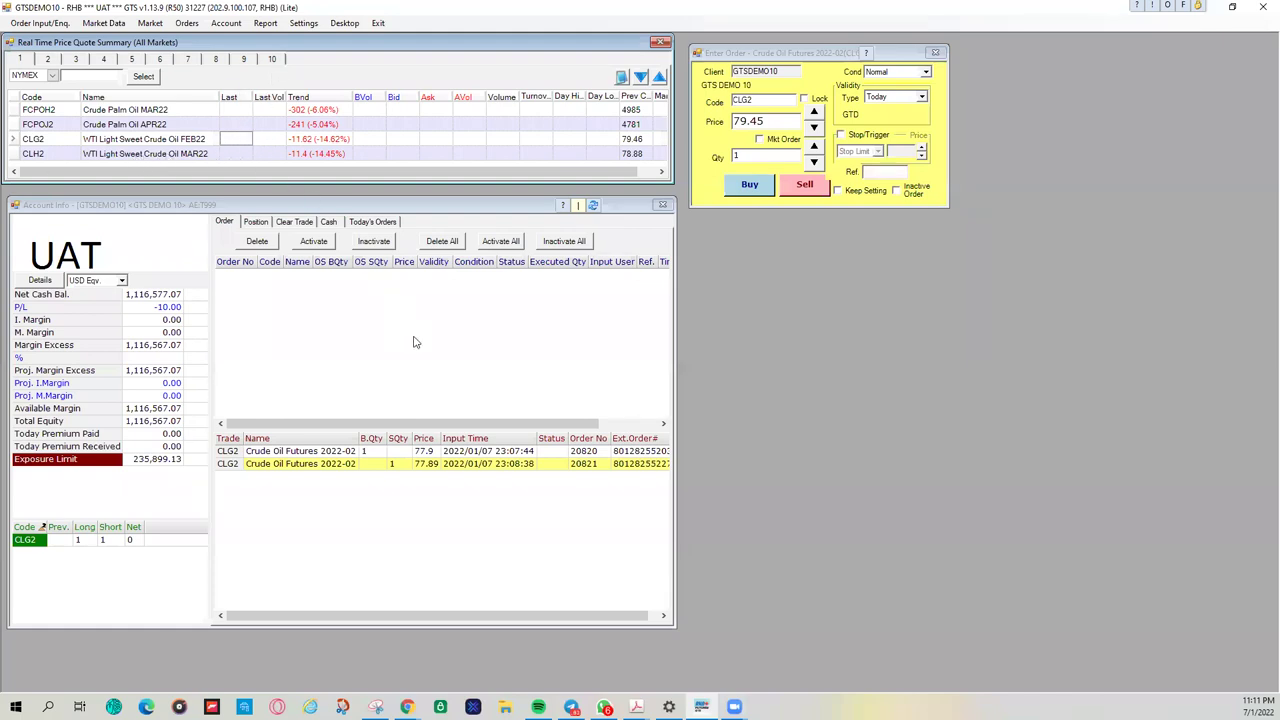
Step: Switch to Chrome and open the "Jenis Order & CQG & GTS Ayers (Malay Audio)" upload from the YouTube channel page
left_click(407, 707)
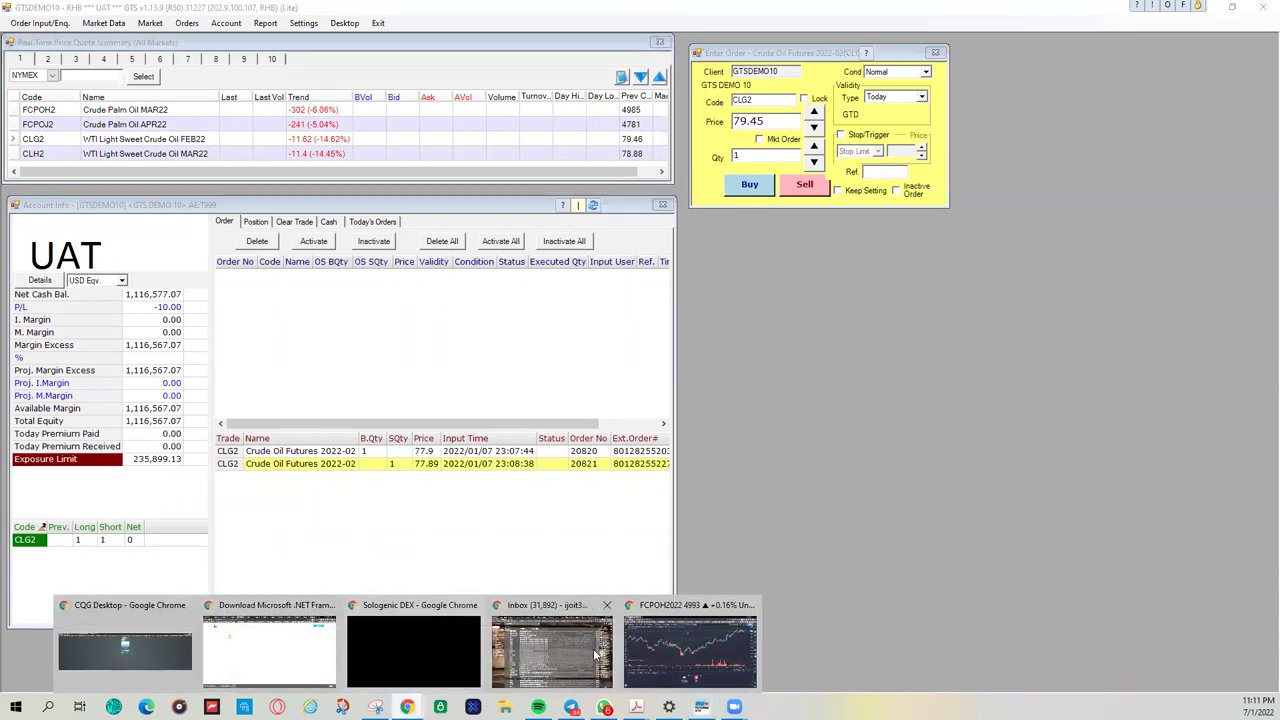
left_click(265, 651)
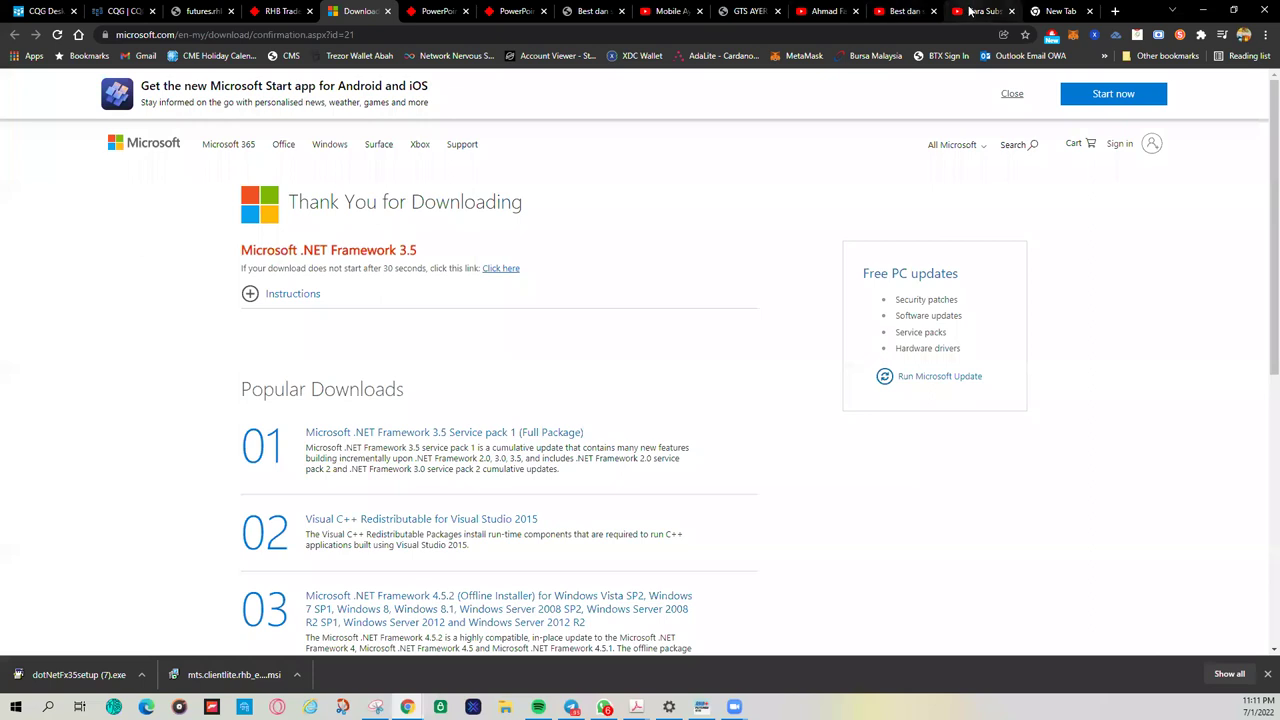
left_click(825, 11)
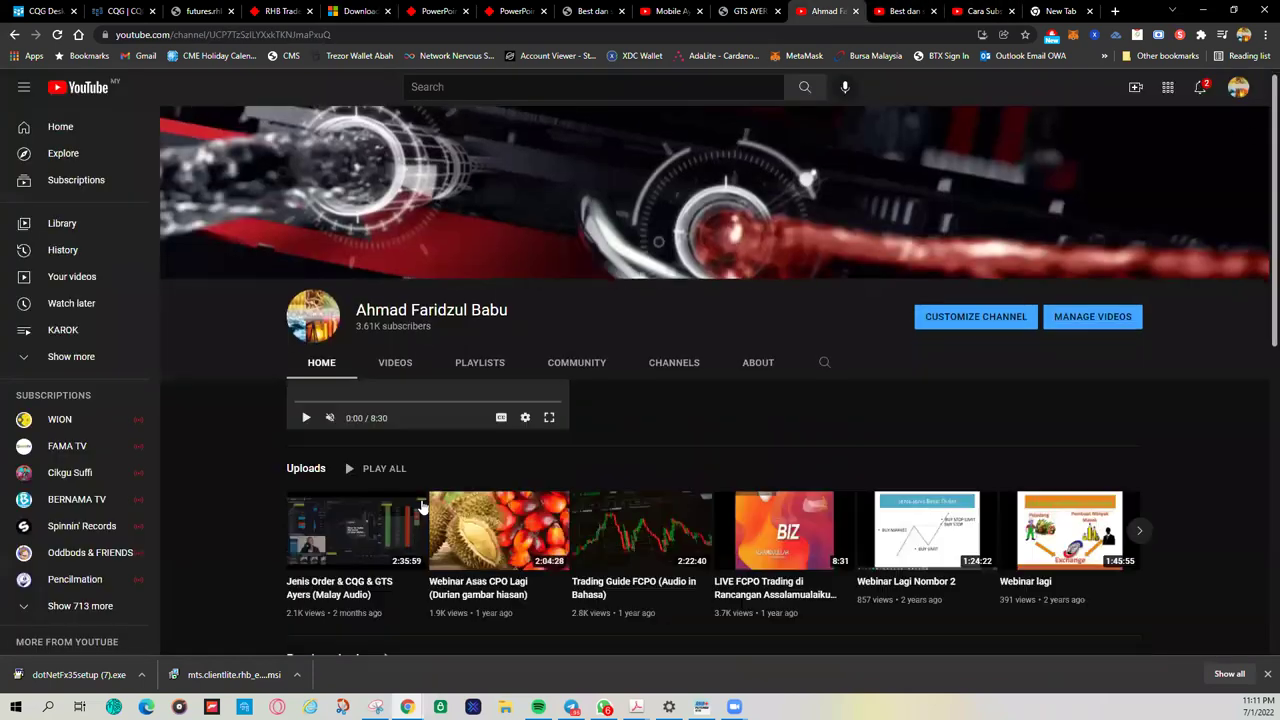
scroll(422, 507, "down", 3)
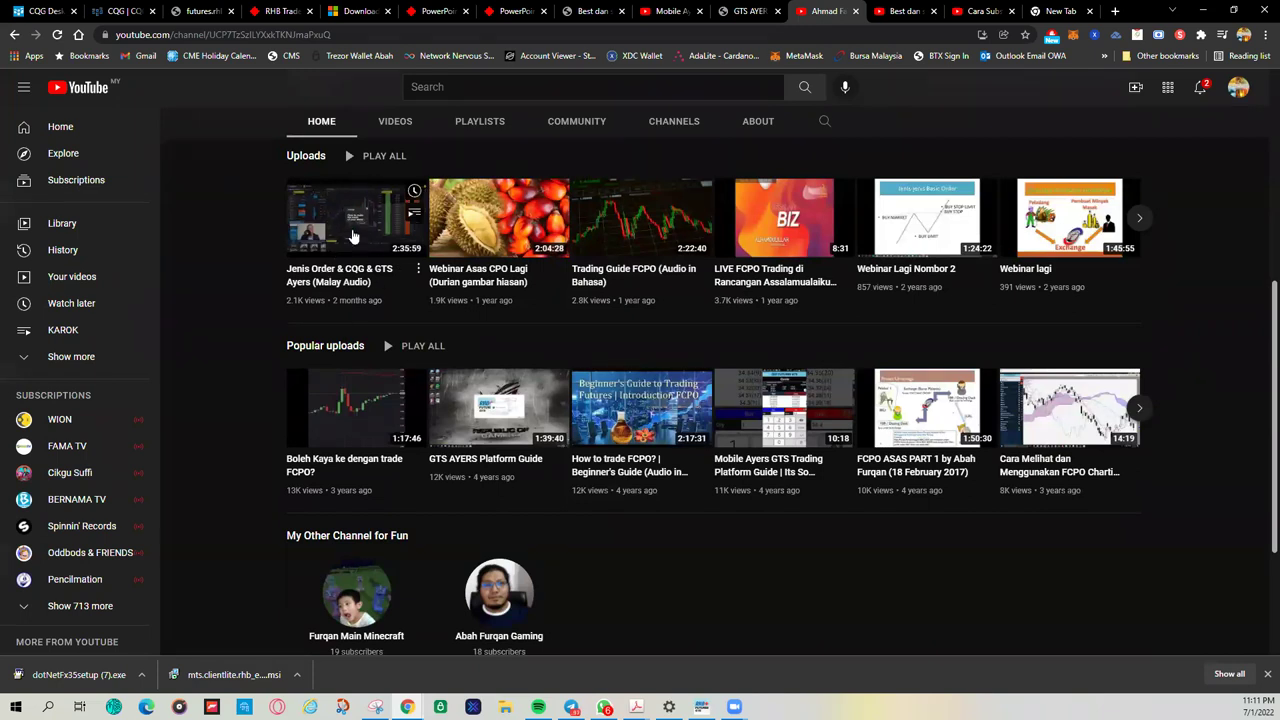
left_click(362, 282)
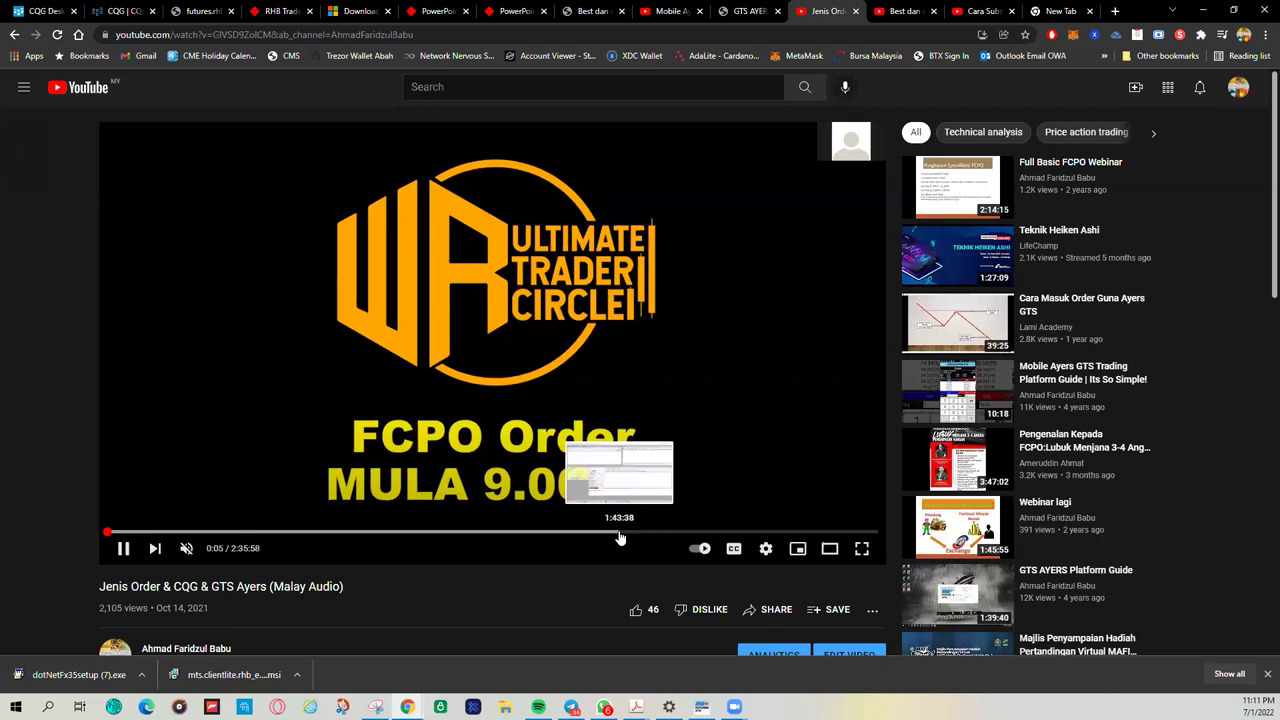
Step: Jump to about 1:43:38 in the video, where the GTS demonstration is shown, and unmute the sound
left_click(620, 534)
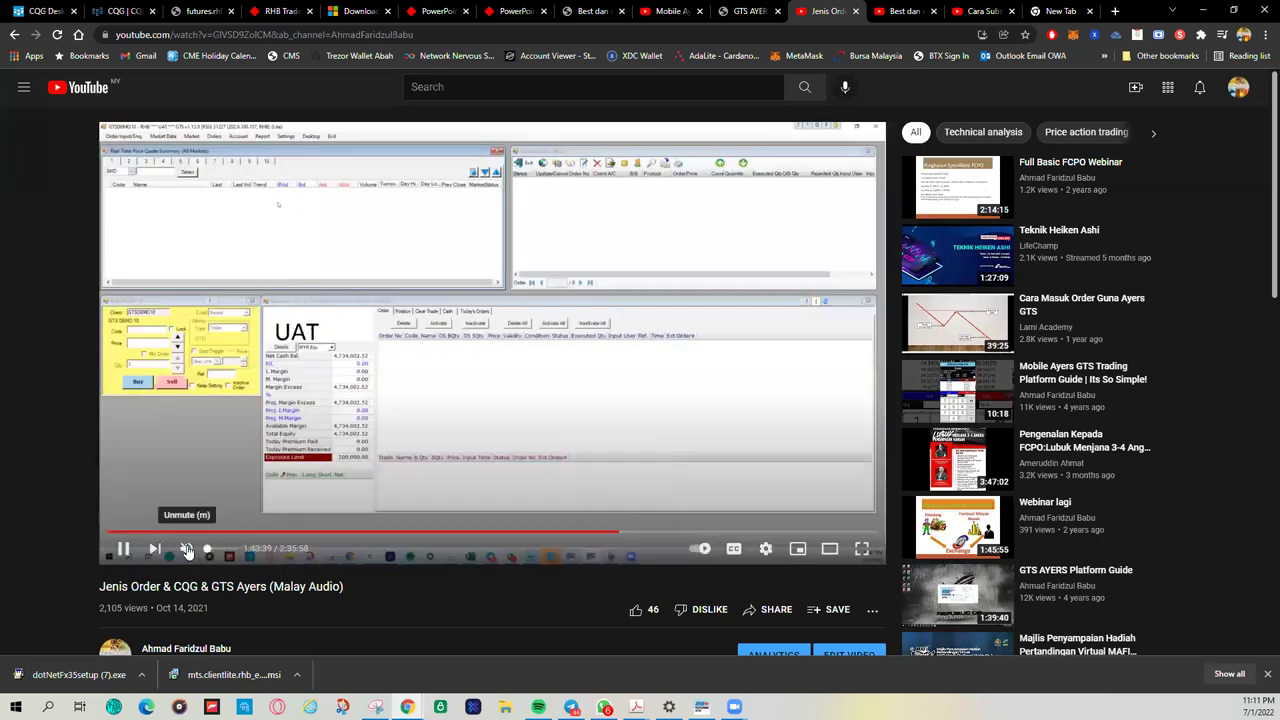
left_click(186, 550)
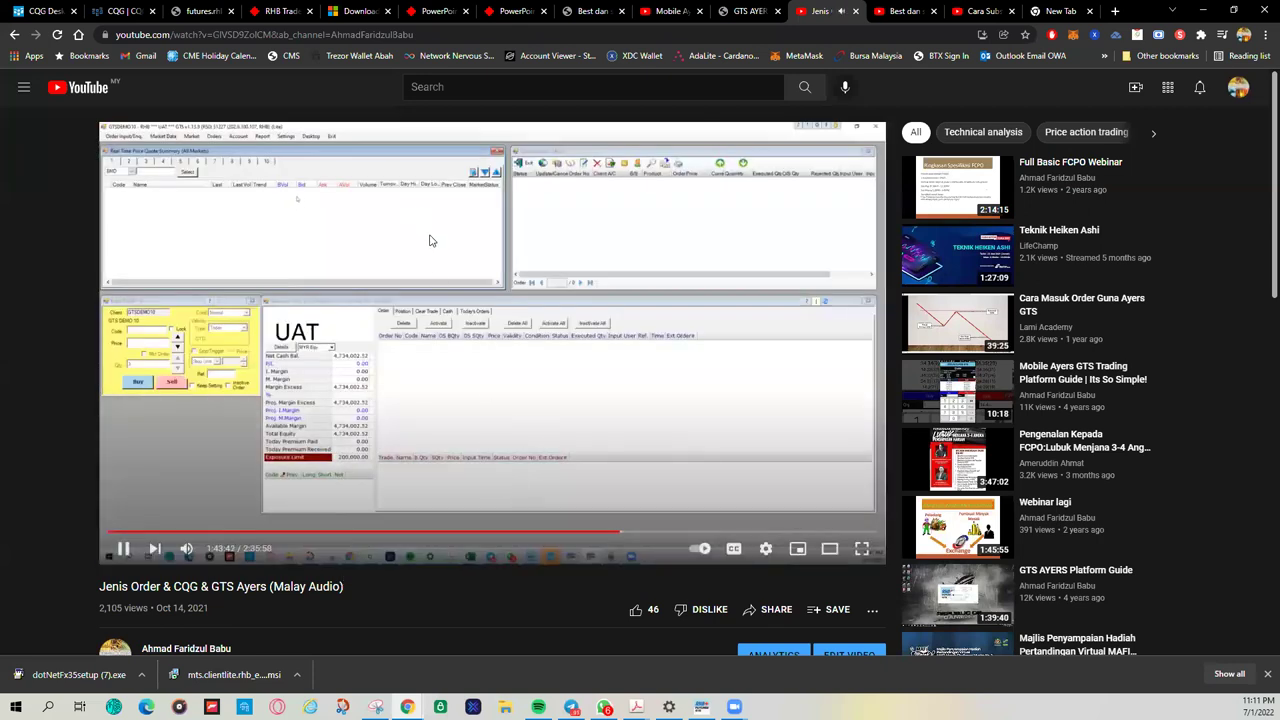
left_click(416, 419)
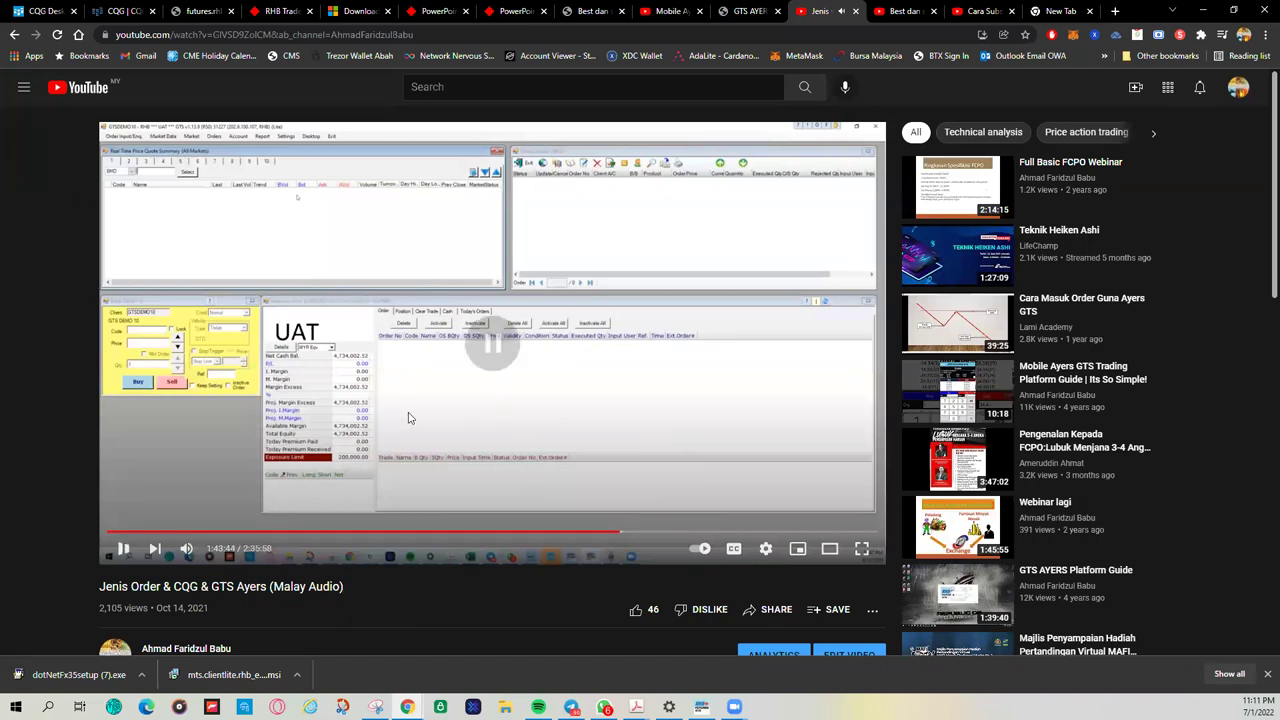
left_click(620, 505)
Step: Skip ahead through the GTS demonstration to about 1:53:38 and enlarge the video to theater mode
left_click(632, 533)
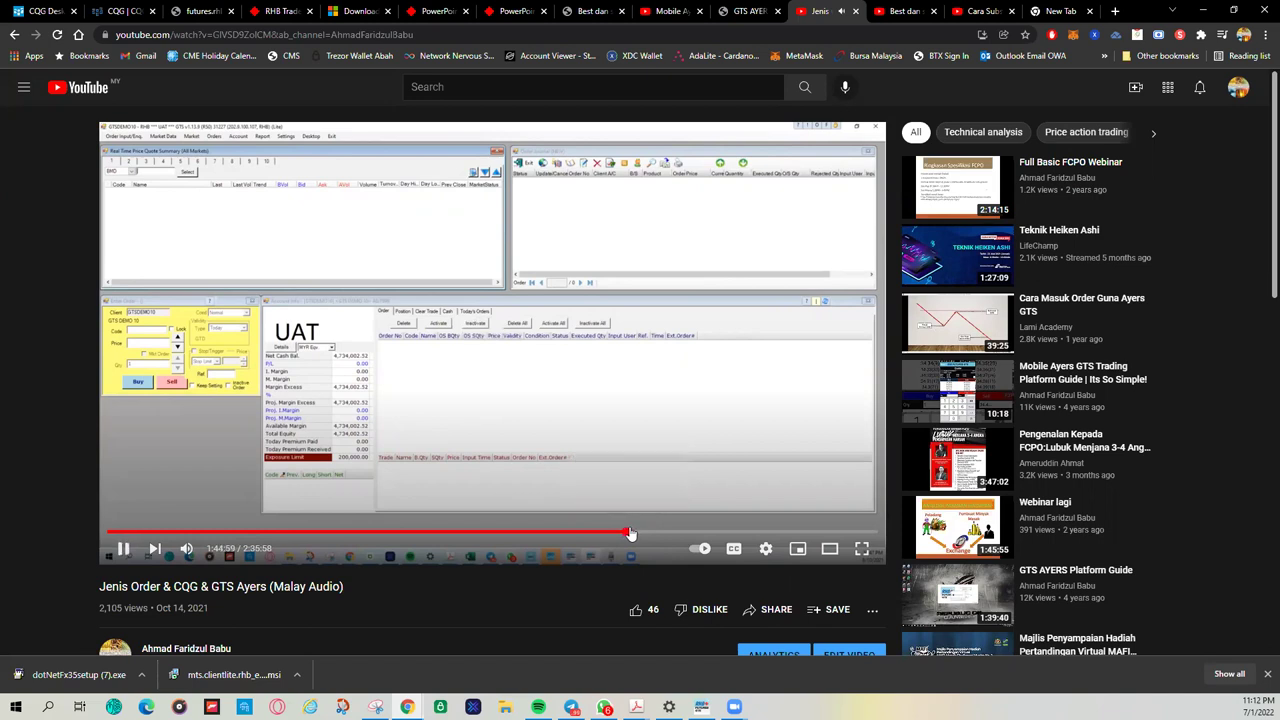
left_click(638, 534)
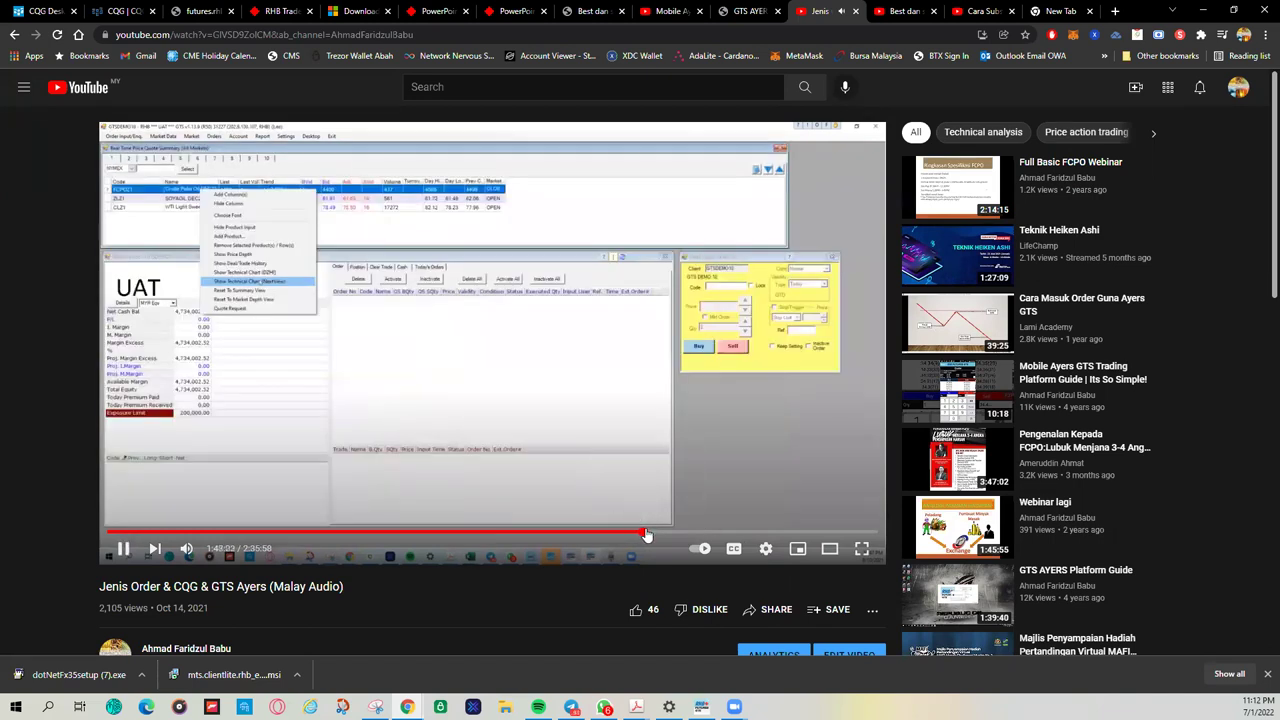
left_click(643, 534)
left_click(647, 535)
left_click(653, 535)
left_click(664, 535)
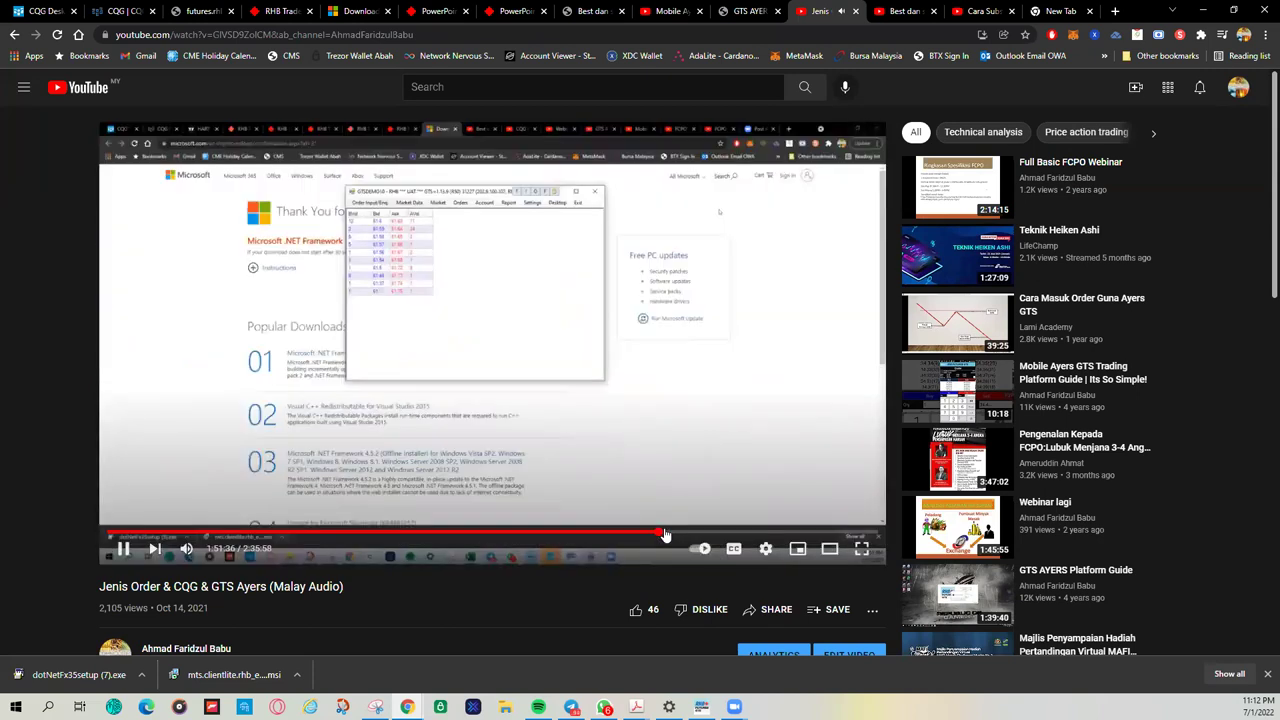
left_click(665, 535)
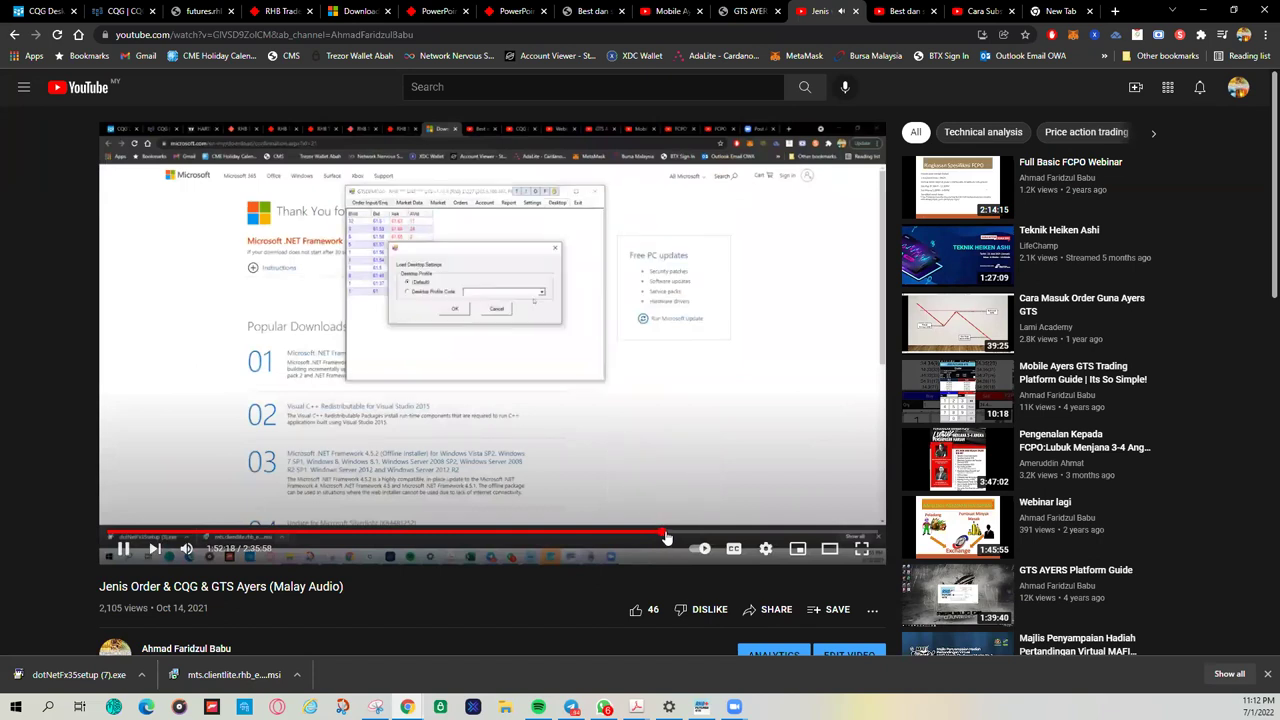
left_click(667, 536)
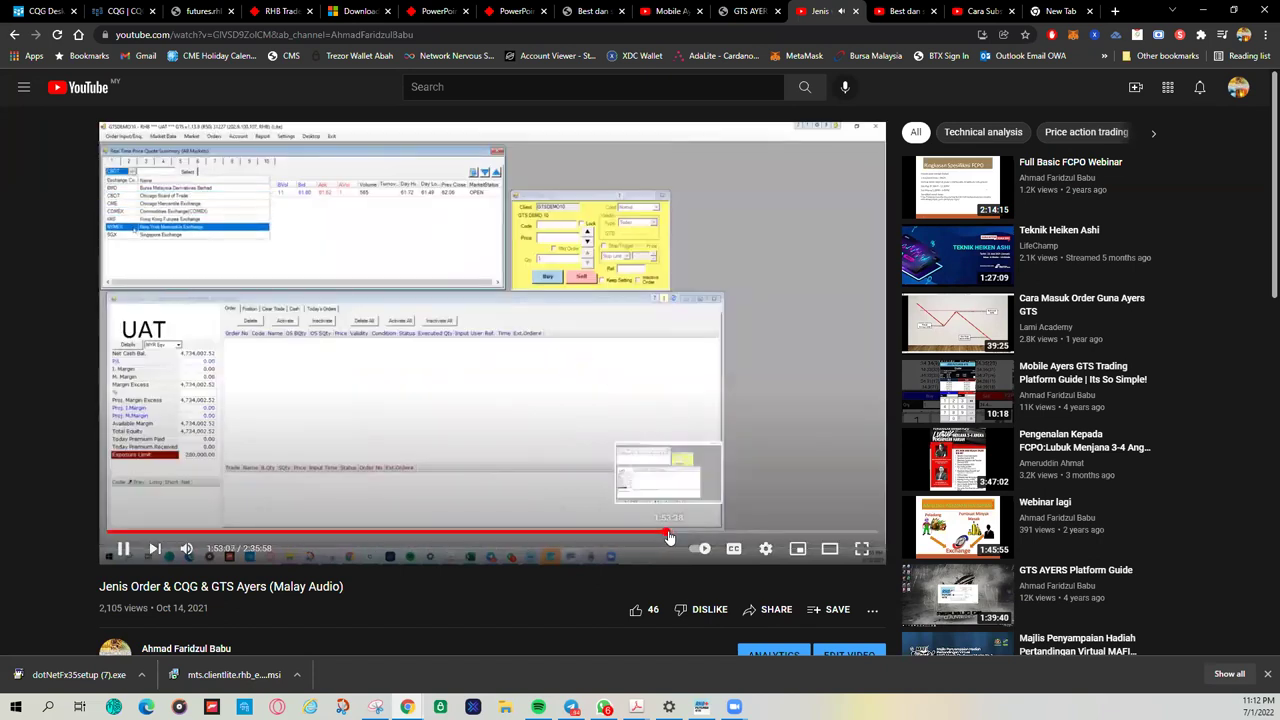
left_click(669, 537)
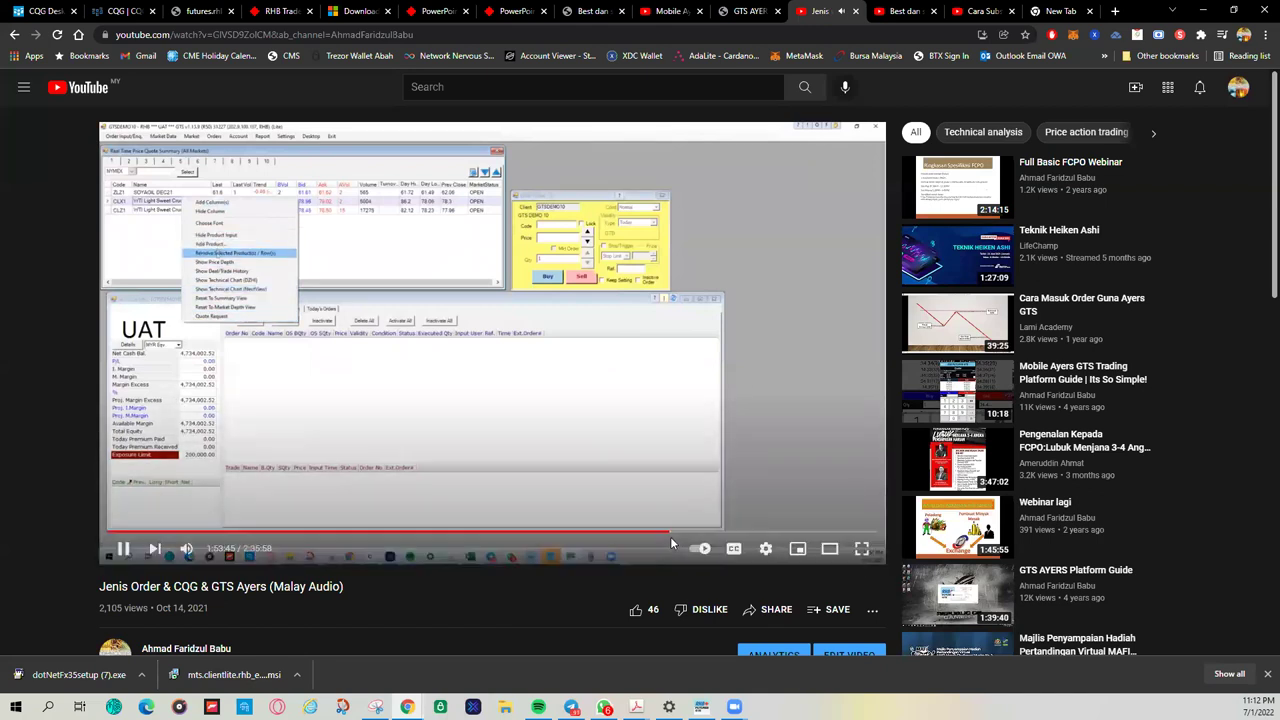
left_click(831, 549)
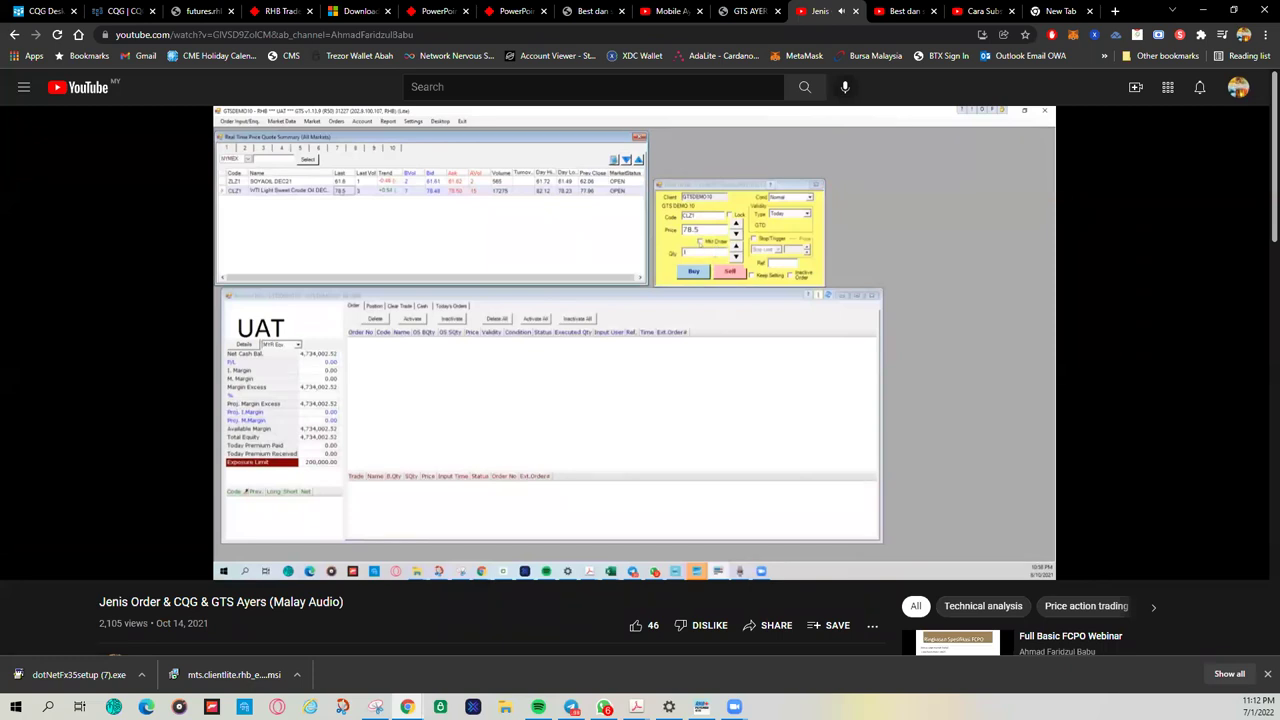
Step: Pause the video, return to GTS, and send a market buy order for one CLG2 lot
left_click(632, 330)
left_click(1203, 10)
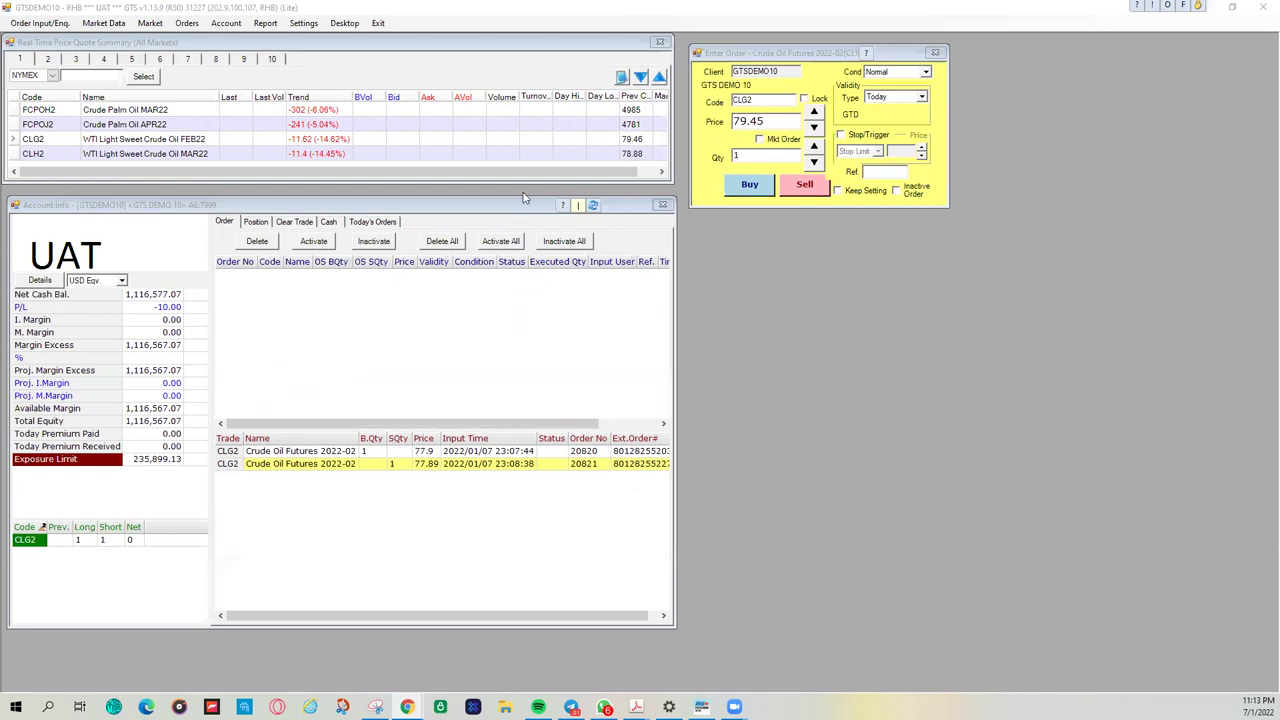
left_click(762, 142)
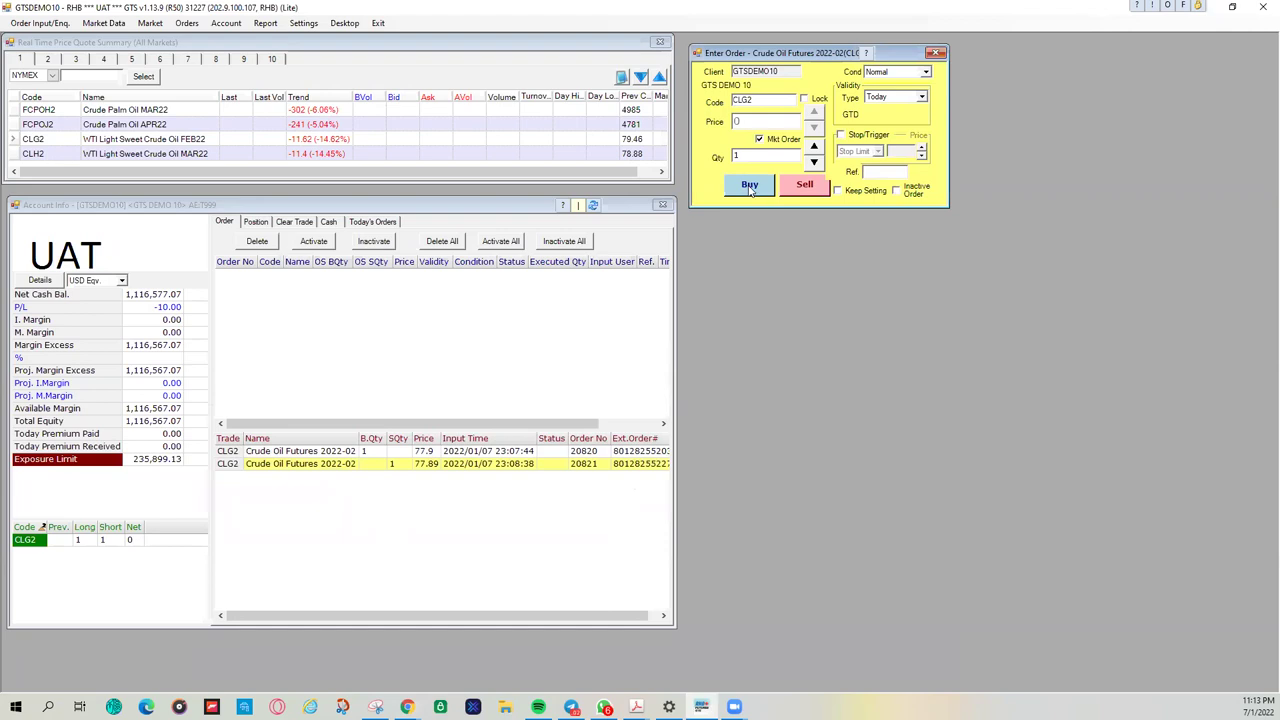
left_click(750, 186)
left_click(624, 408)
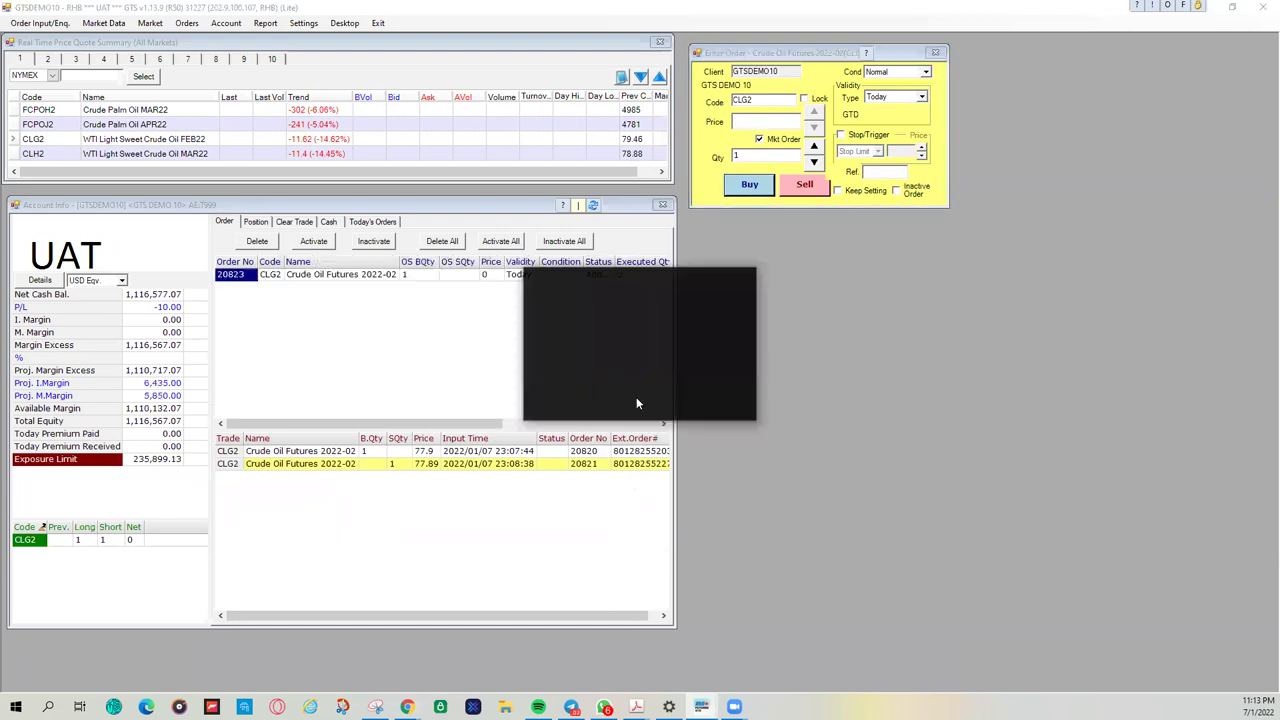
left_click(655, 408)
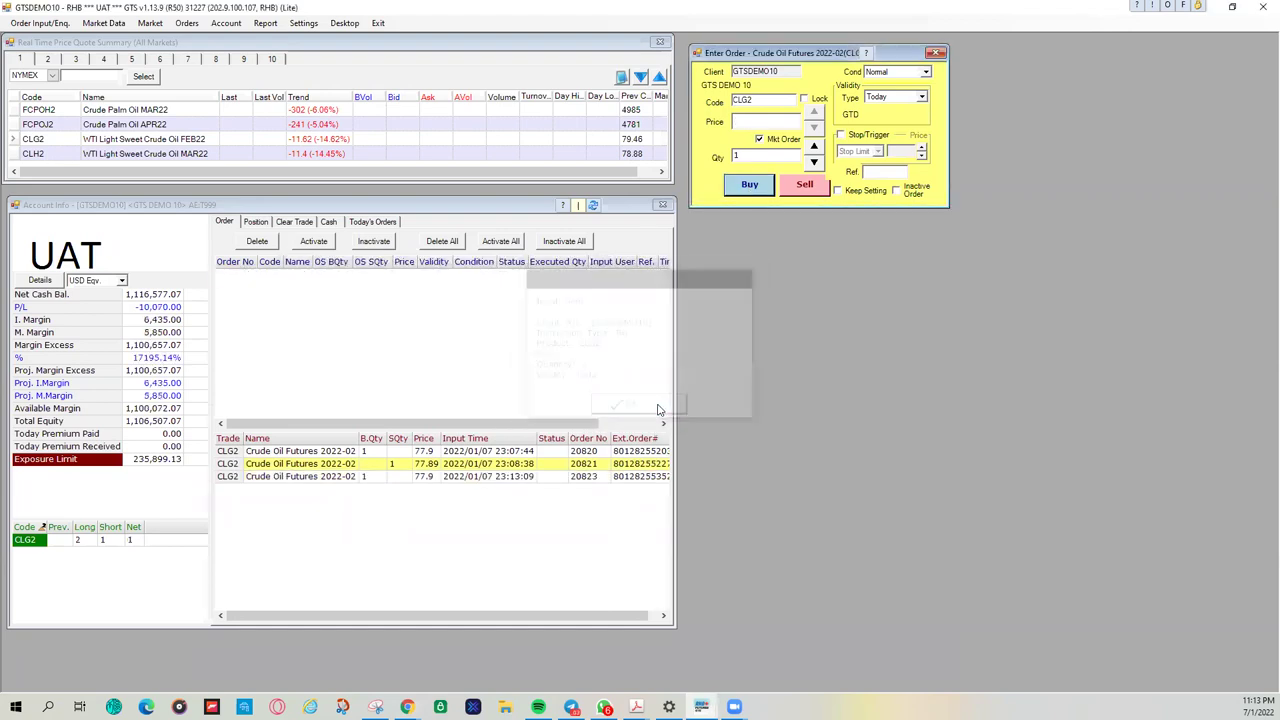
left_click(638, 402)
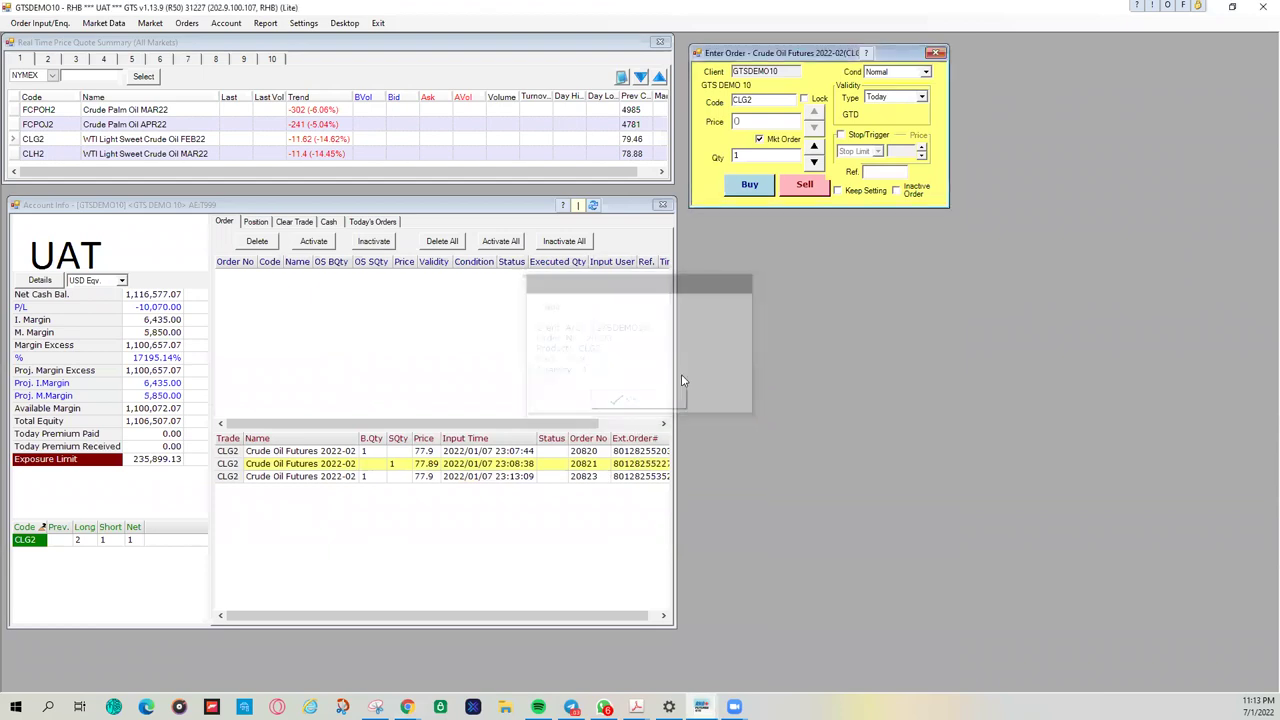
Step: Try to place a one-lot CLG2 stop-limit sell order with a trigger of 77.80 and a price of 77.75
left_click(841, 136)
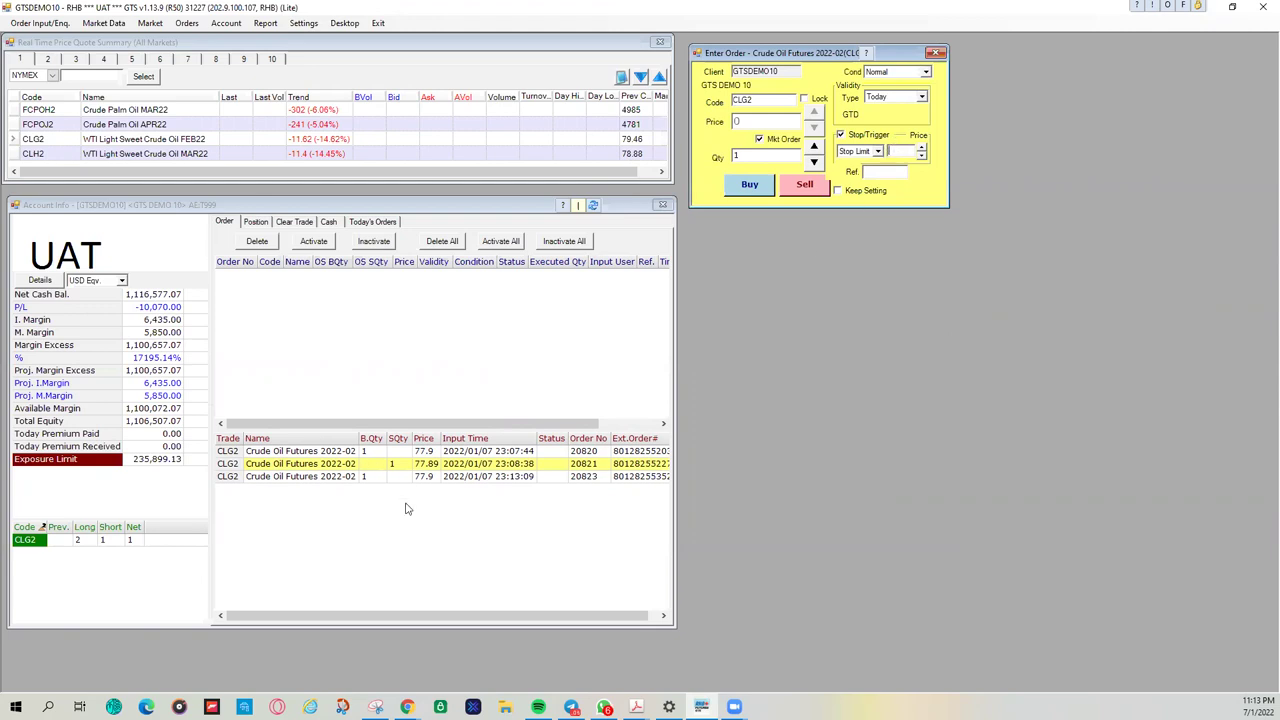
left_click(885, 155)
type("77.80")
left_click(759, 139)
left_click(750, 120)
left_click_drag(750, 120, 735, 121)
type("77.75")
left_click(796, 190)
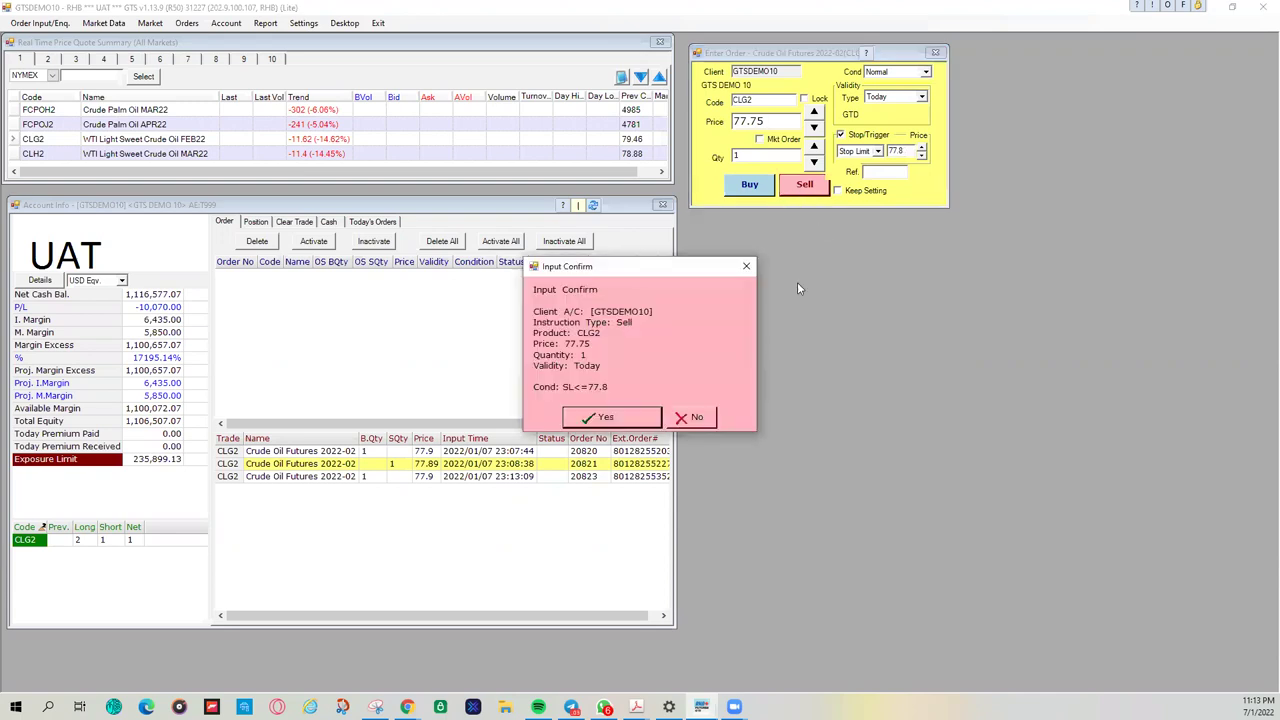
left_click(594, 425)
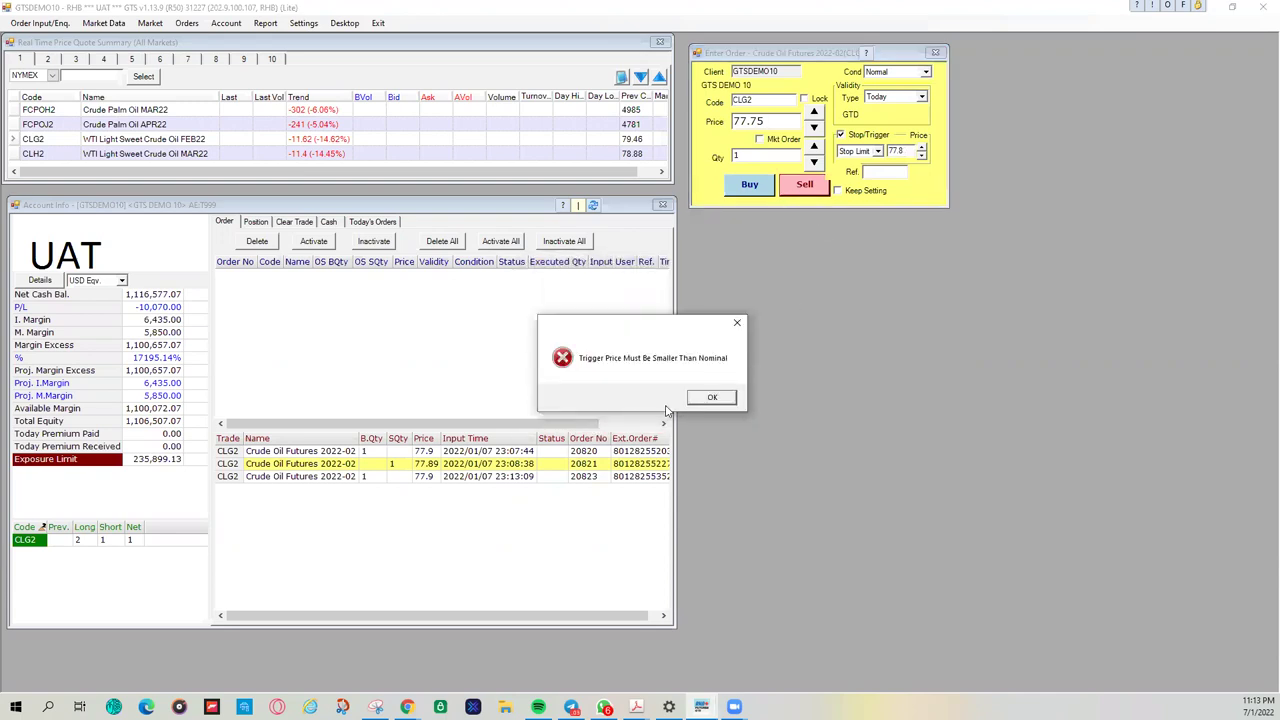
left_click(707, 402)
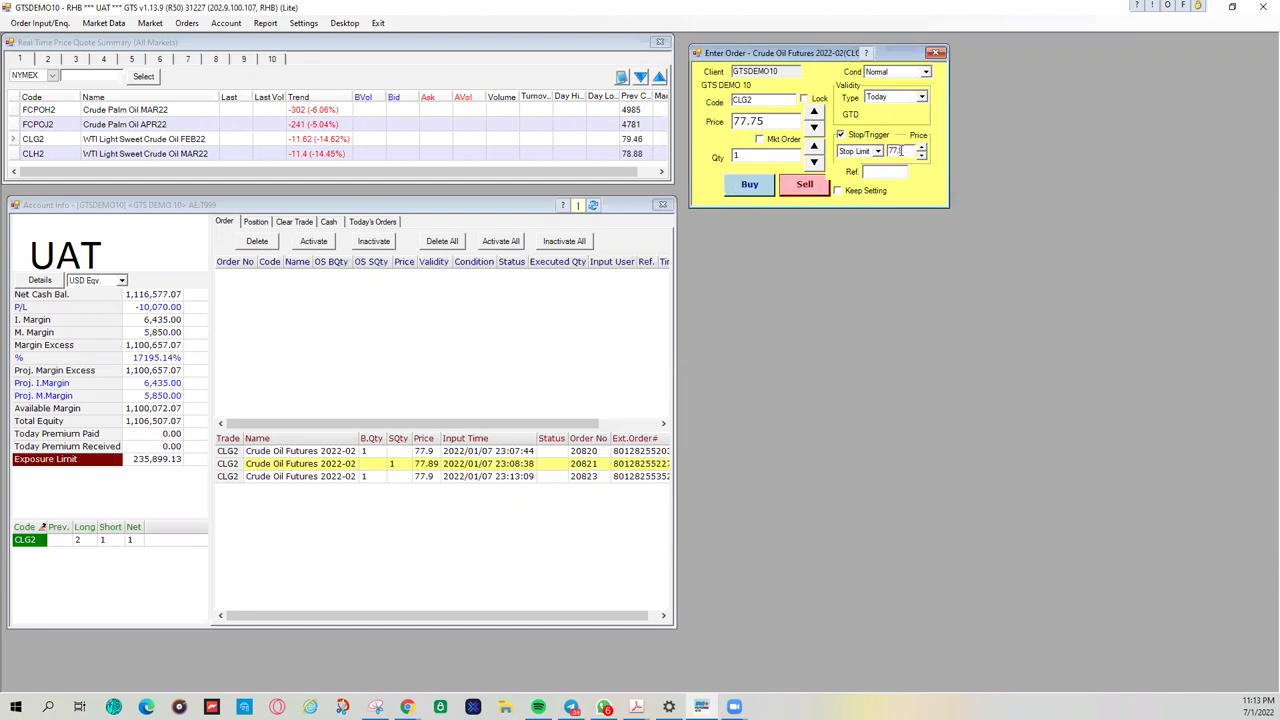
Step: Try to resubmit the CLG2 stop-limit sell order with a trigger of 77.5 and a price of 77.45
double_click(906, 150)
type("77")
left_click(779, 121)
key("BackSpace")
key("BackSpace")
key("BackSpace")
type(".45")
left_click(805, 184)
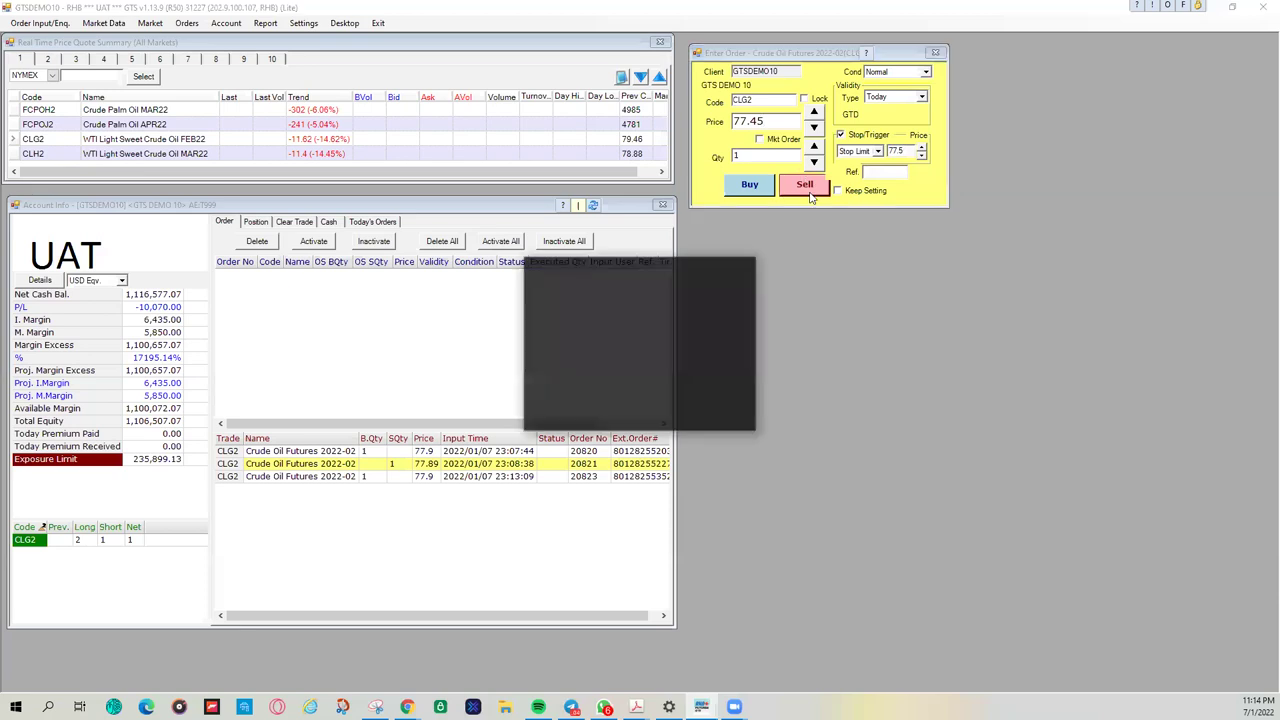
left_click(612, 421)
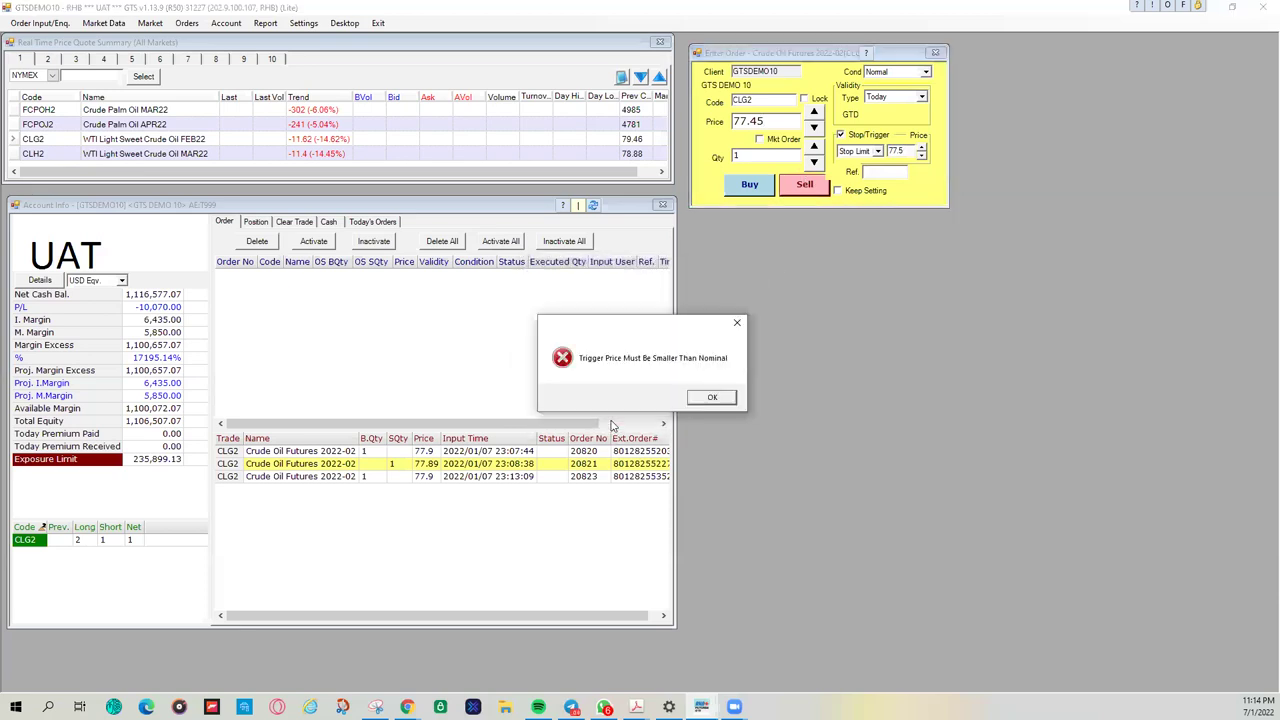
left_click(711, 398)
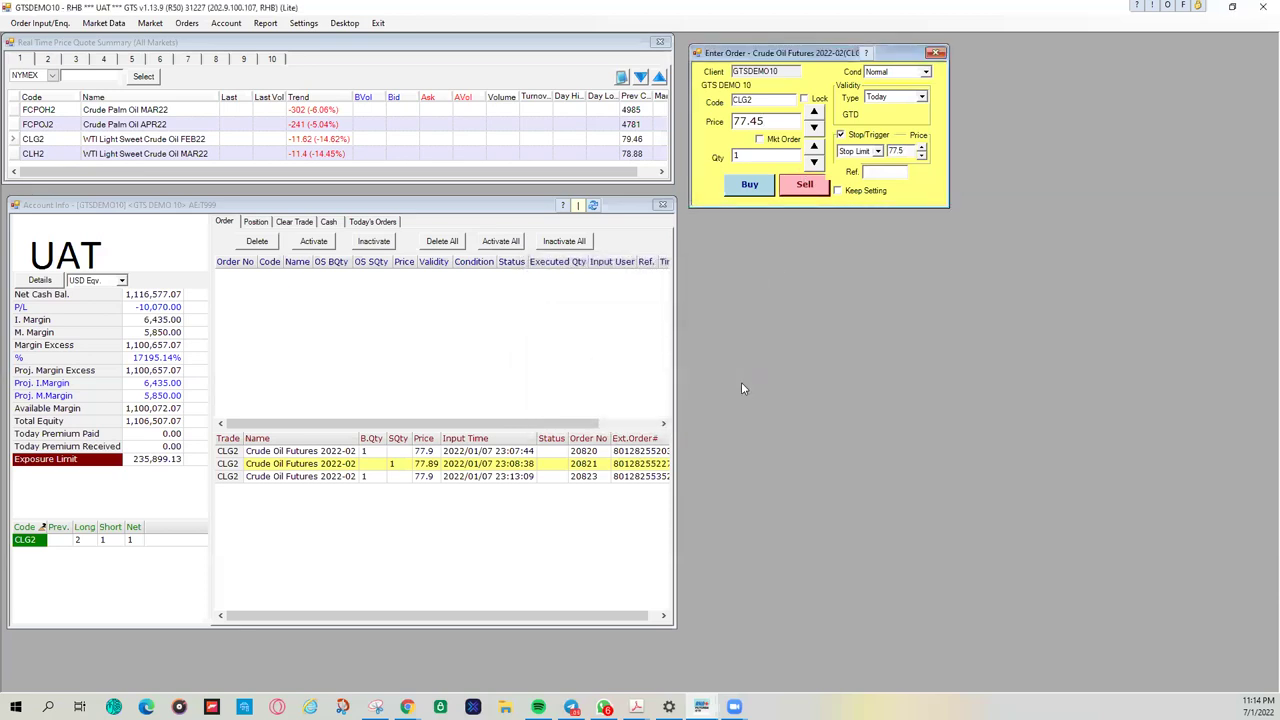
Step: Reset the stop trigger in the order form and enter 77.50 as its price
left_click(840, 136)
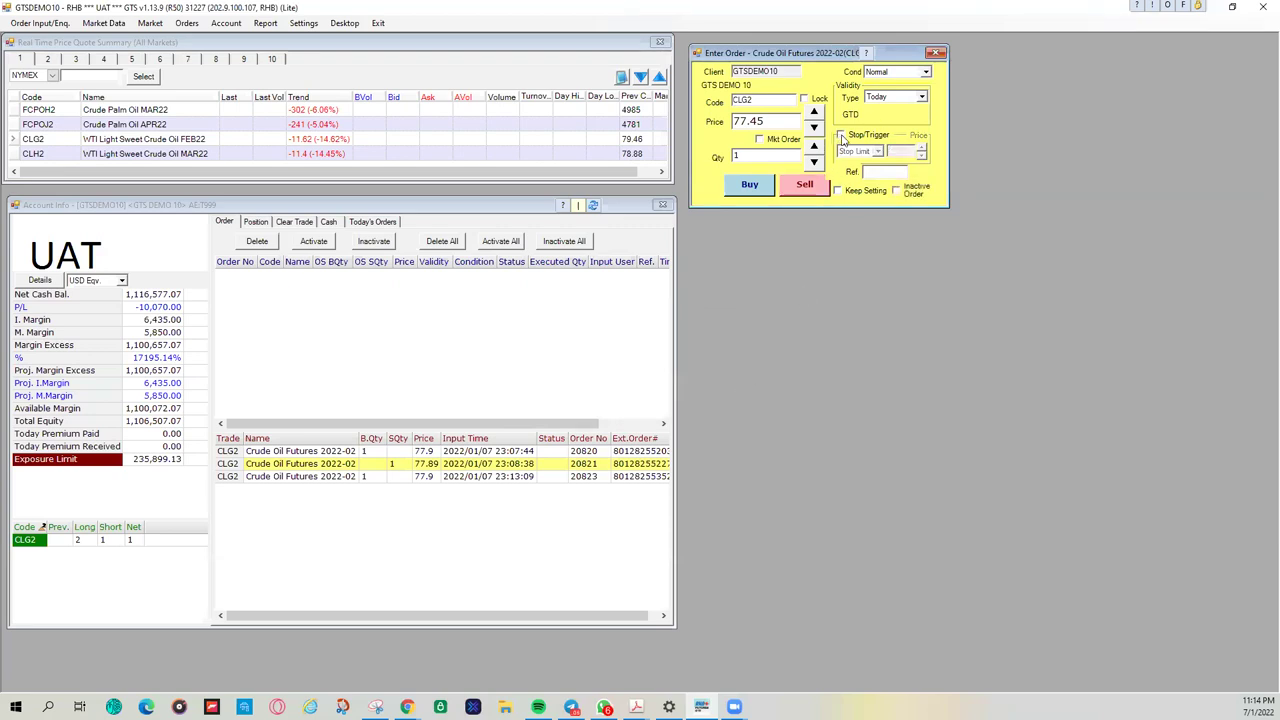
left_click(840, 136)
double_click(906, 149)
type("77")
type("0")
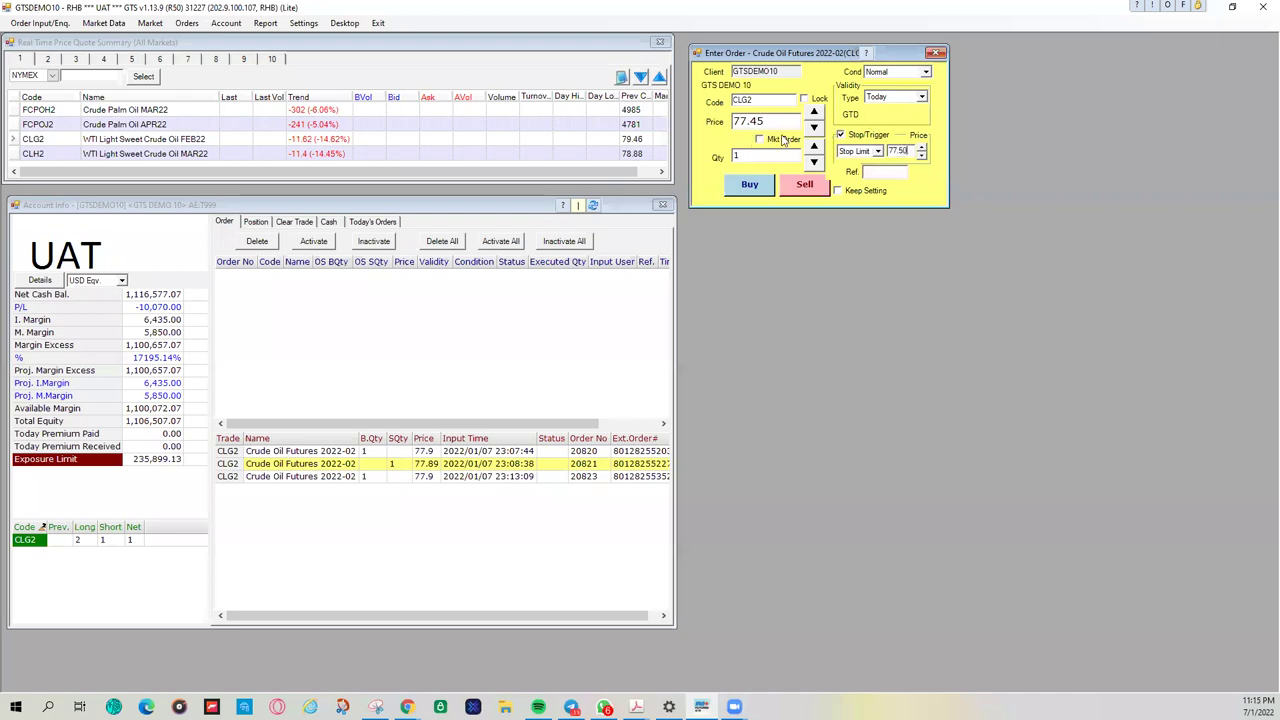
Step: Turn off the stop trigger and send a limit sell order for one CLG2 lot at 77.80
left_click(841, 135)
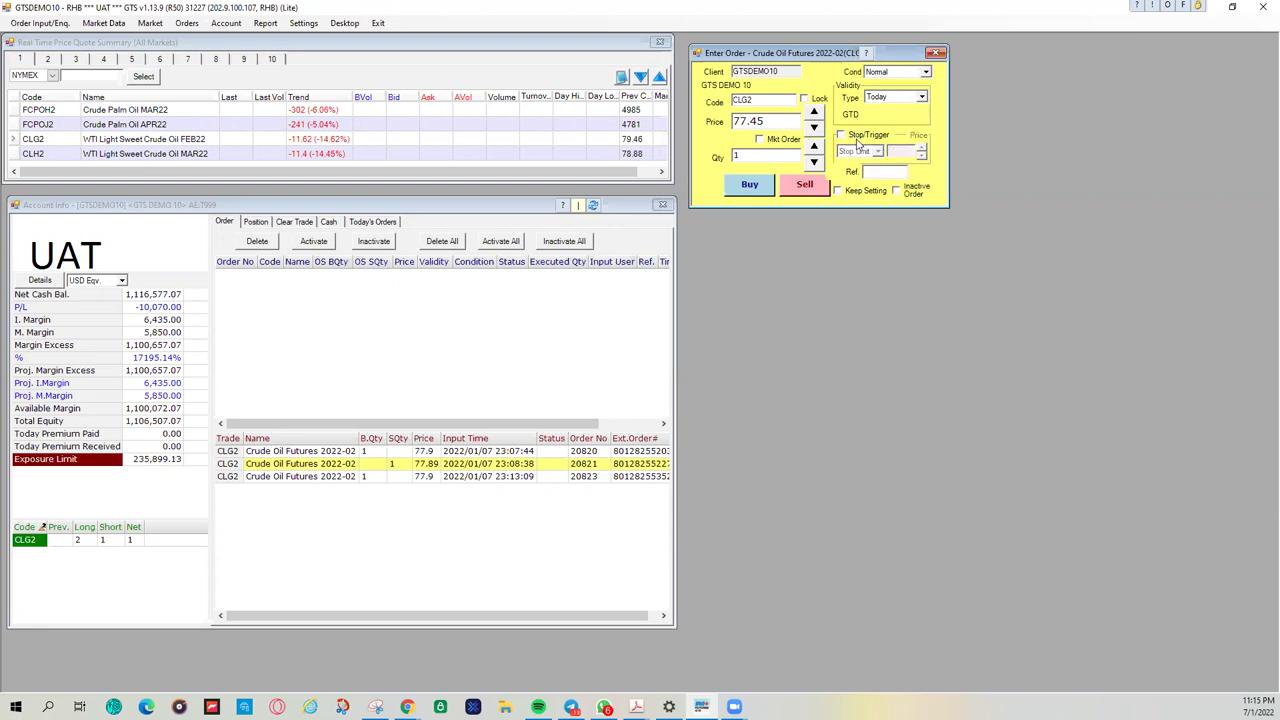
double_click(781, 120)
type("77.80")
left_click(806, 190)
left_click(642, 402)
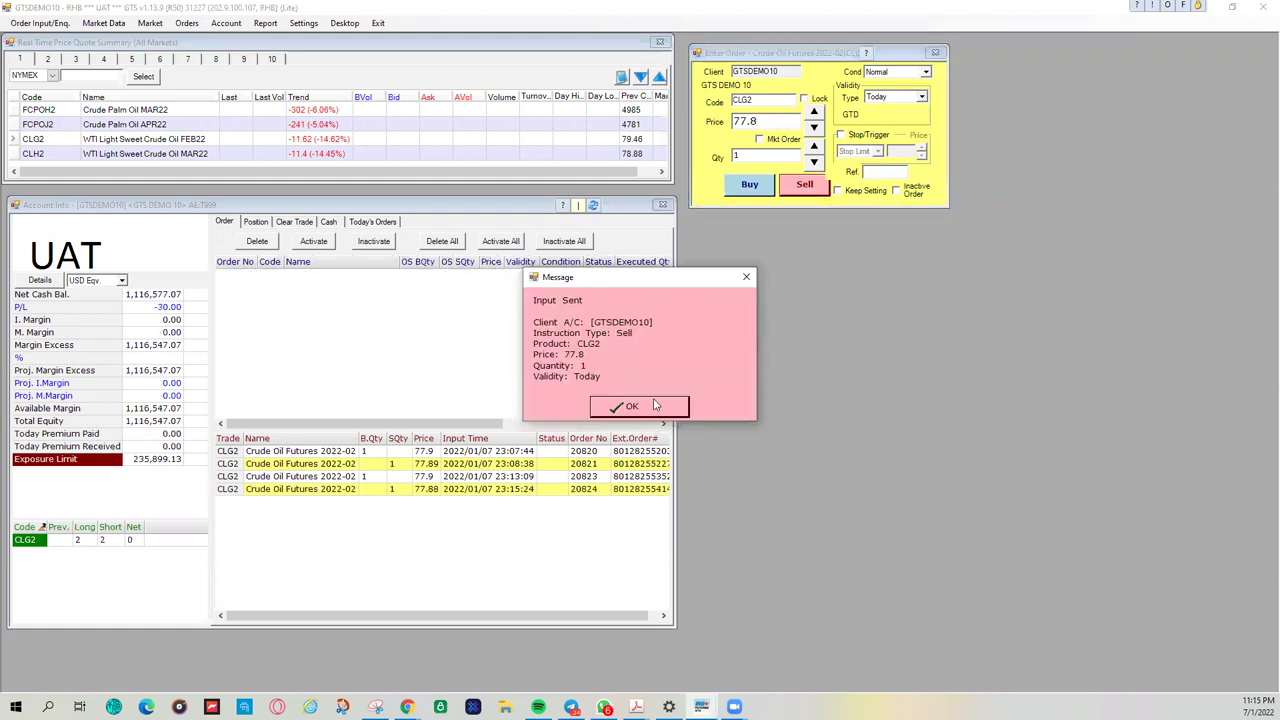
left_click(643, 414)
left_click(635, 402)
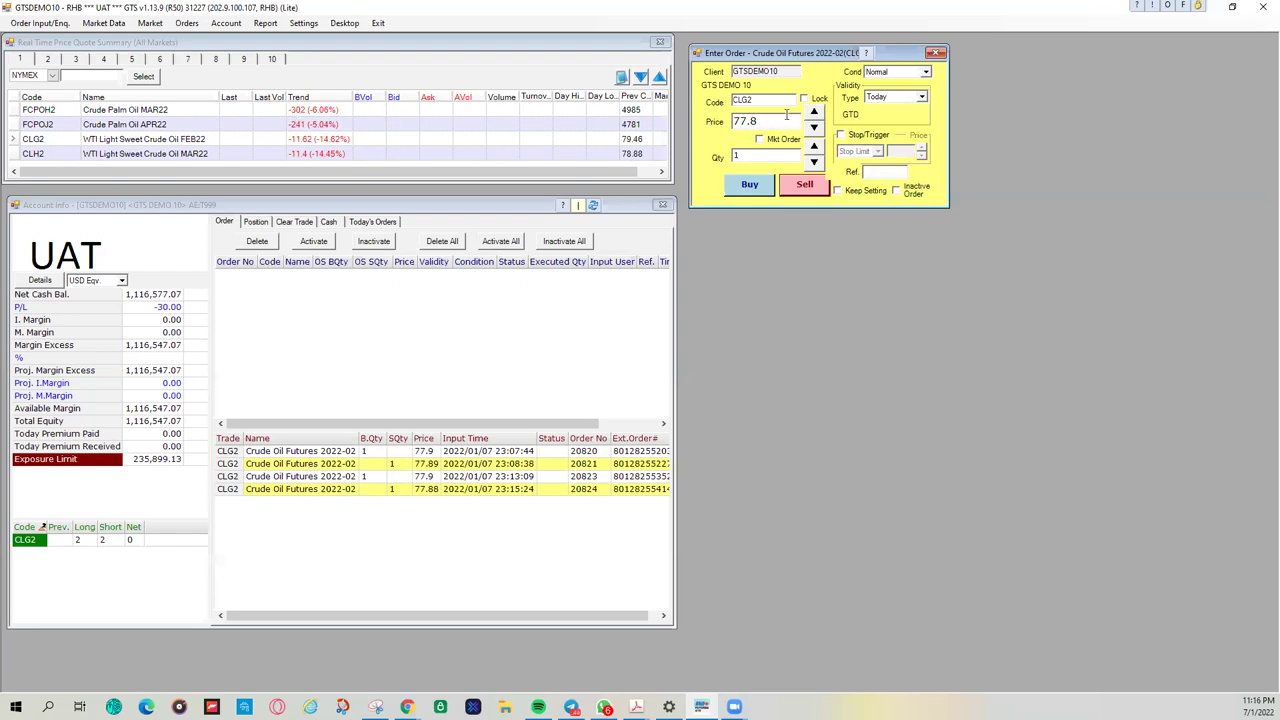
Step: Review the available validity types and order conditions in the order form, keeping Today and Normal
left_click(920, 98)
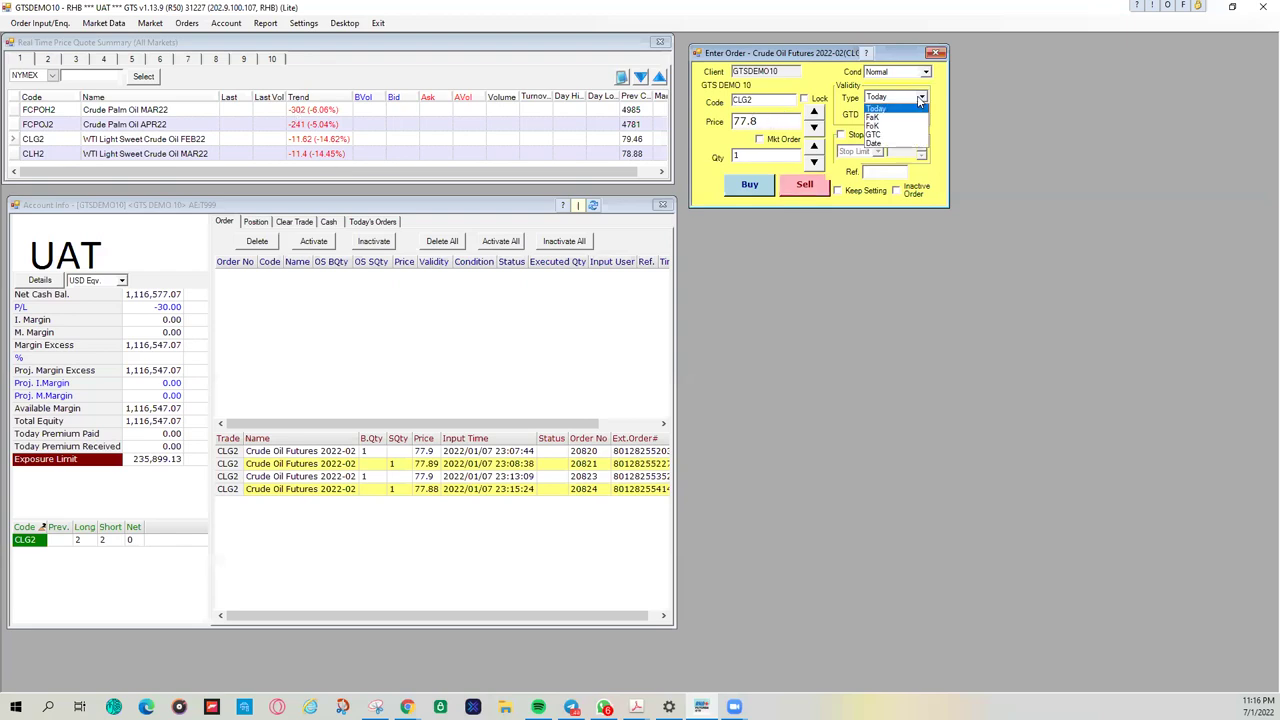
left_click(920, 98)
left_click(895, 73)
left_click(895, 73)
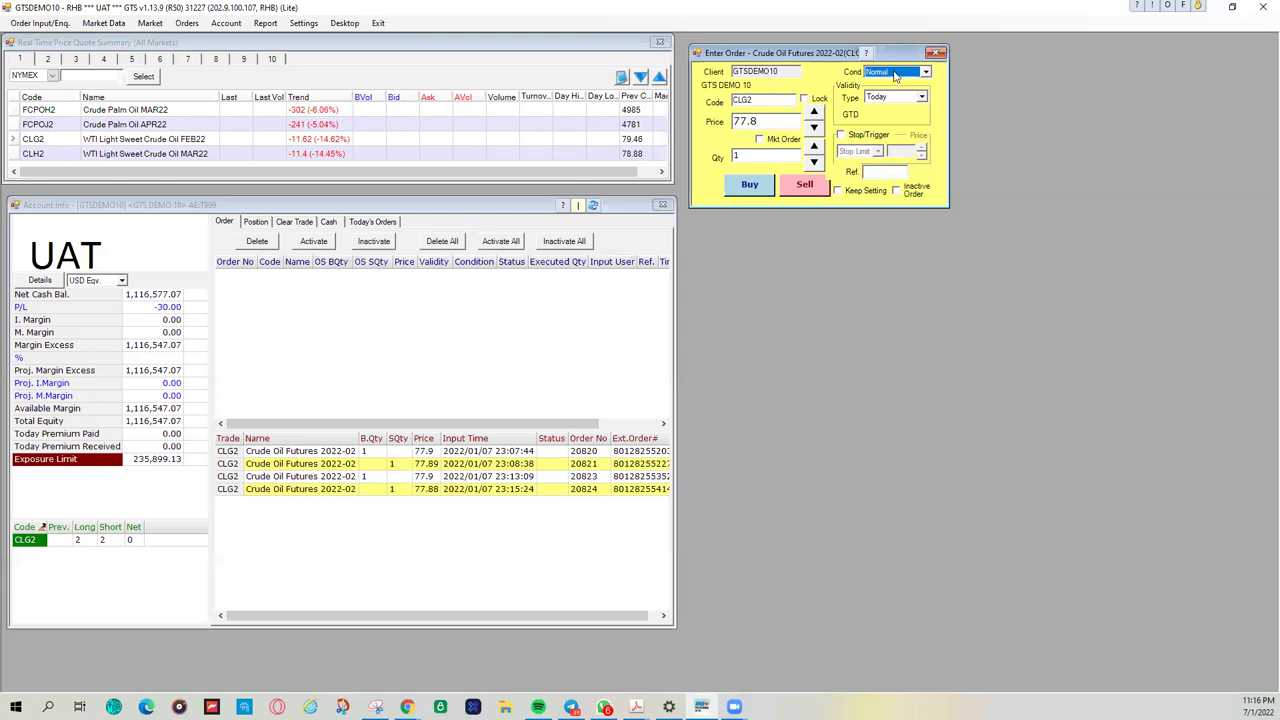
left_click(896, 74)
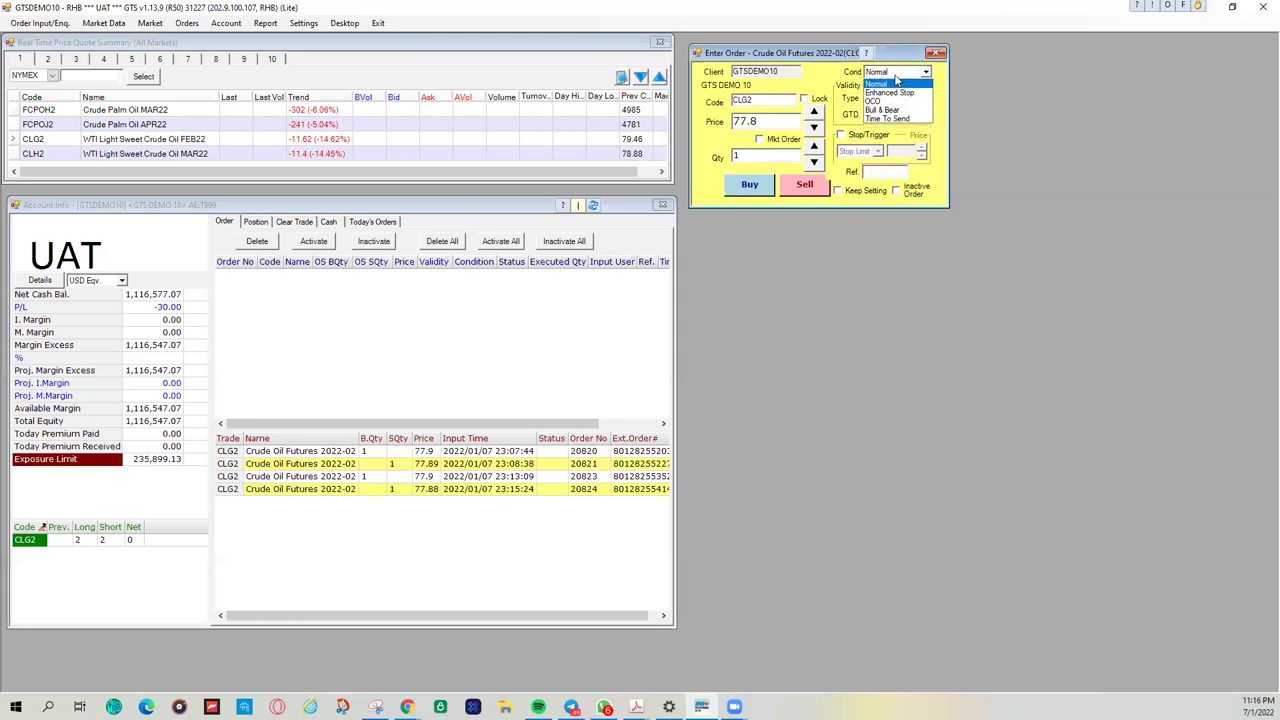
left_click(880, 84)
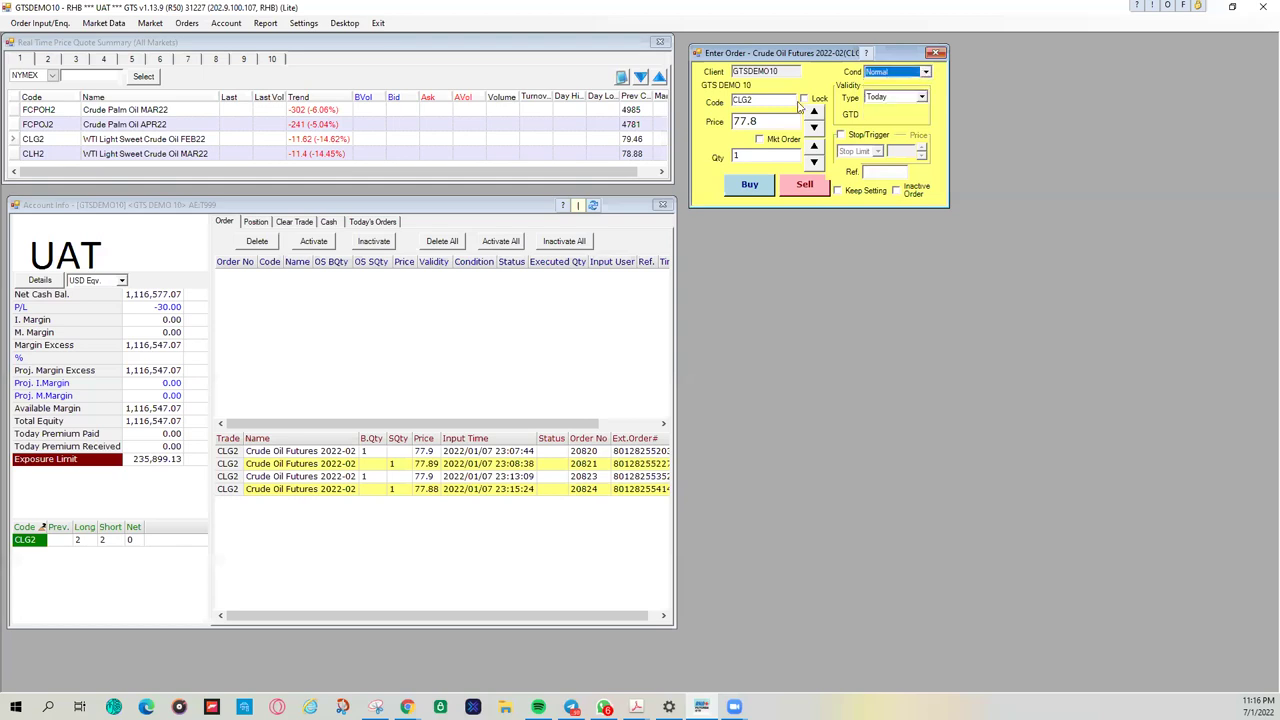
Step: Enable the market order option and buy one CLG2 lot, declining the sell confirmation
left_click(760, 139)
left_click(800, 186)
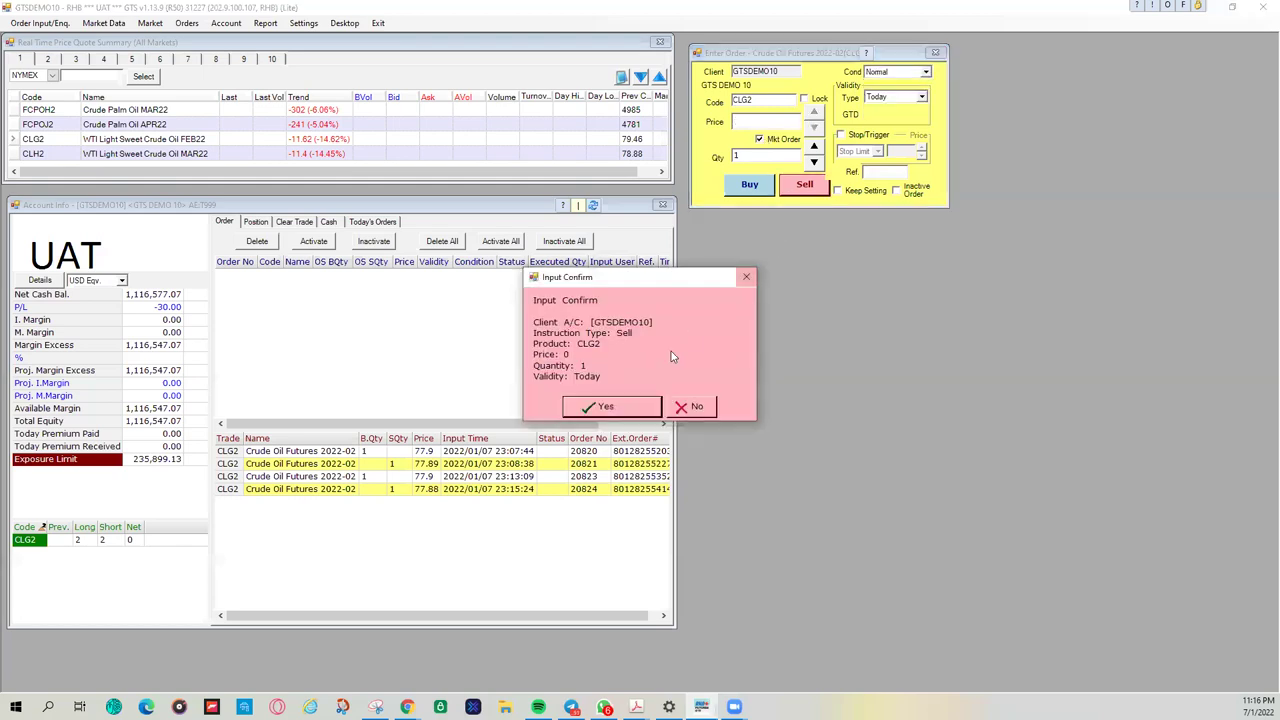
left_click(683, 410)
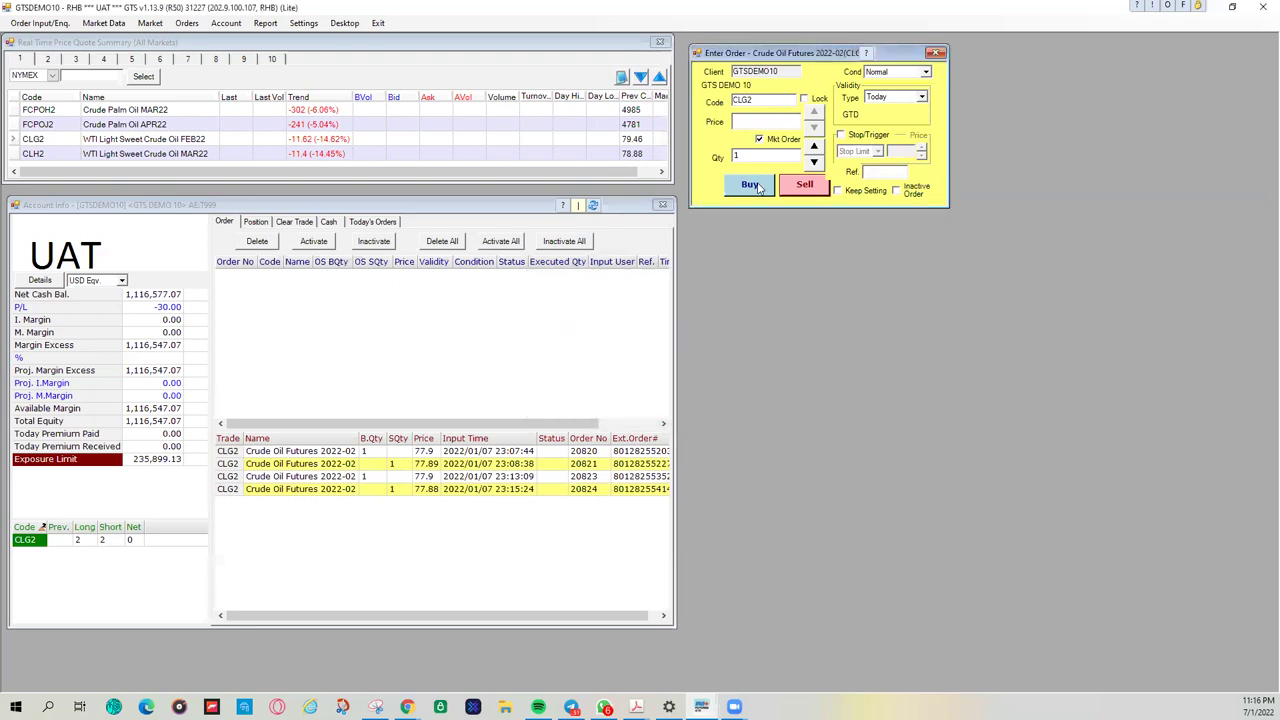
left_click(758, 188)
left_click(686, 406)
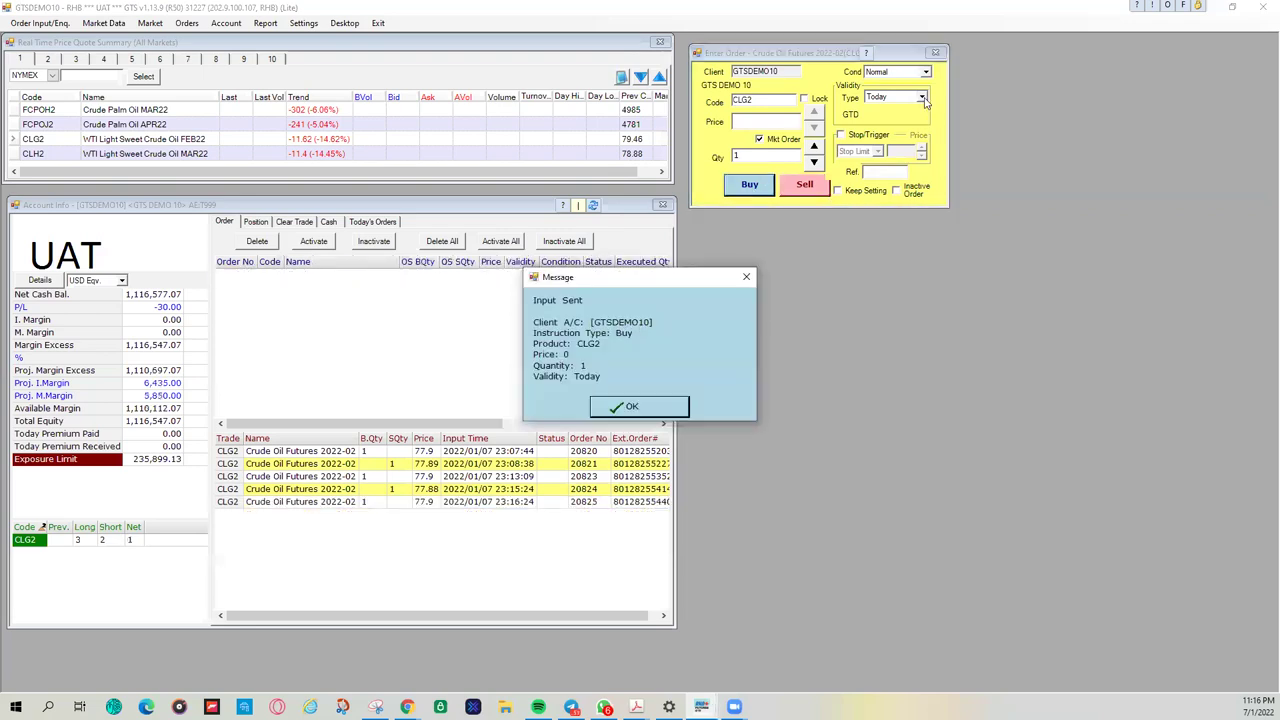
left_click(660, 406)
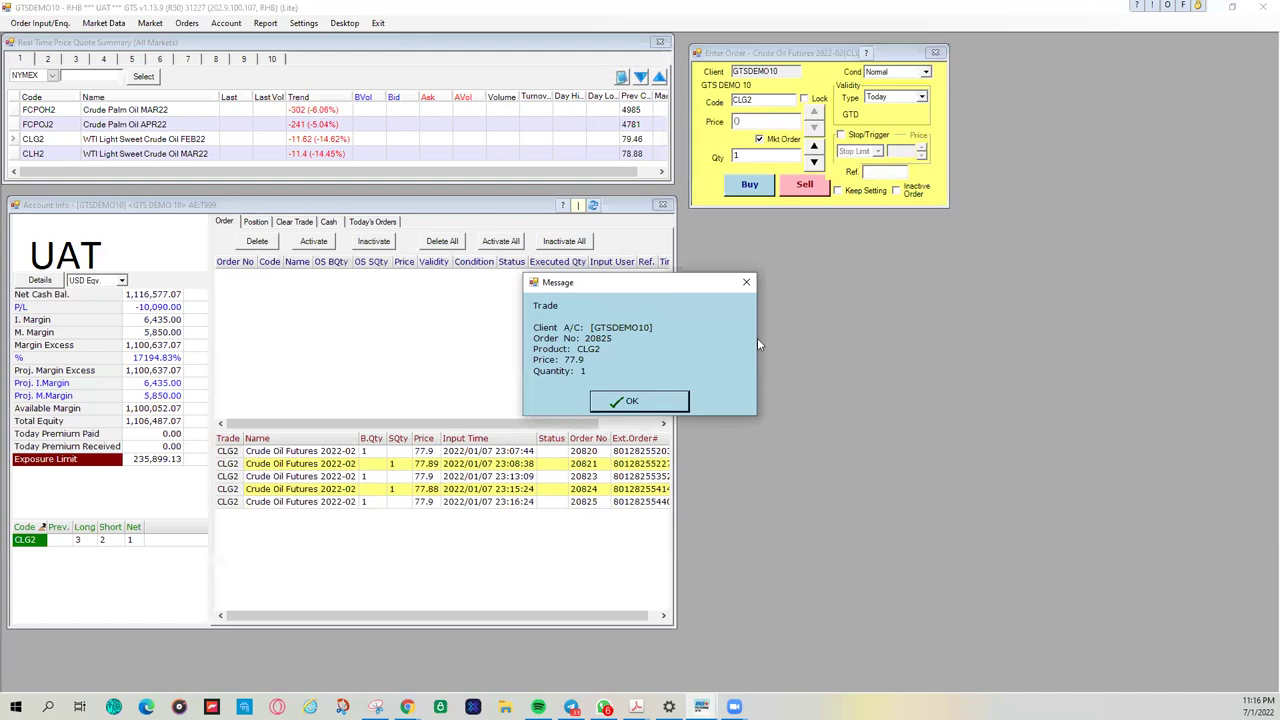
left_click(680, 400)
Step: Set up an OCO order on the sell side with a stop of 77.80 and a tolerance of 0.05
left_click(926, 72)
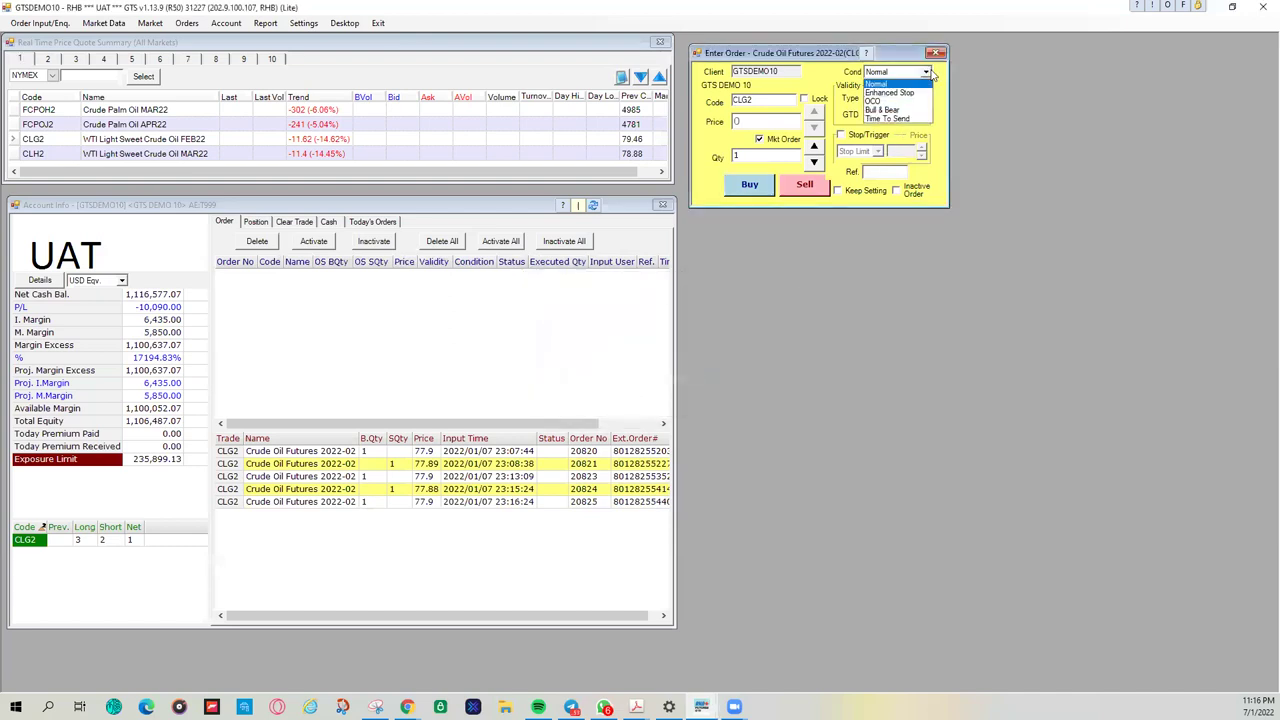
left_click(878, 101)
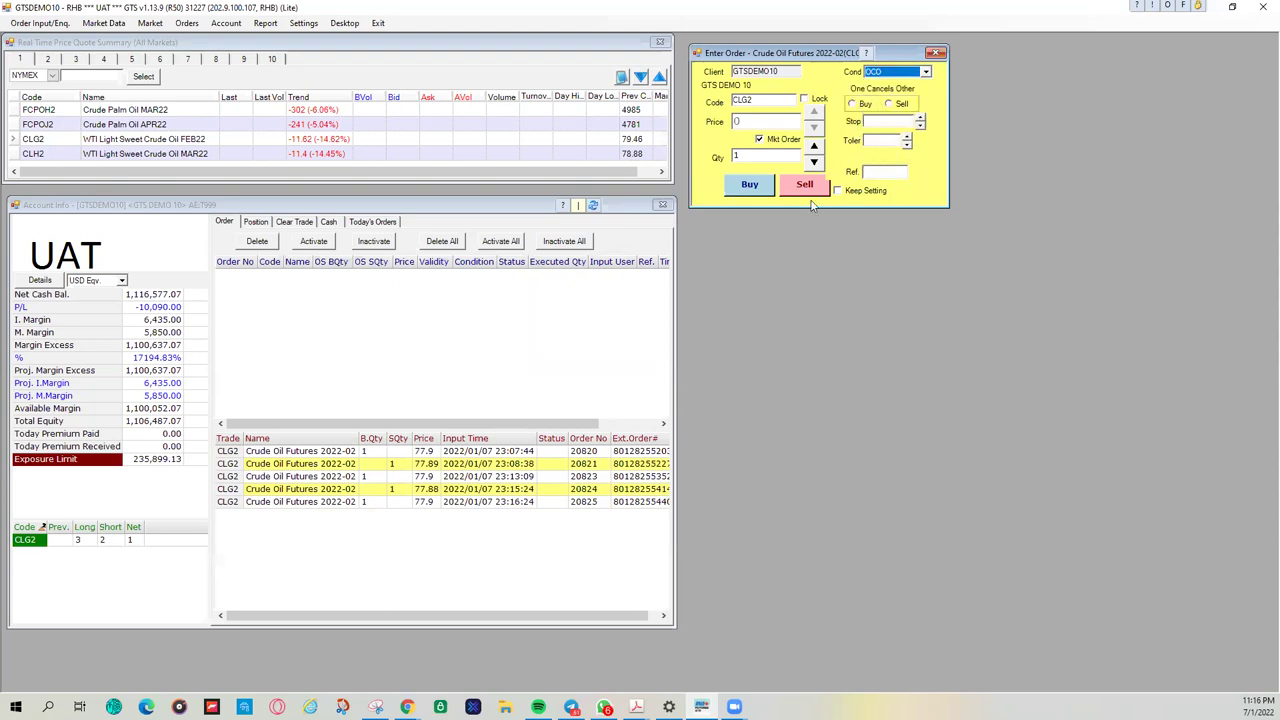
left_click(889, 104)
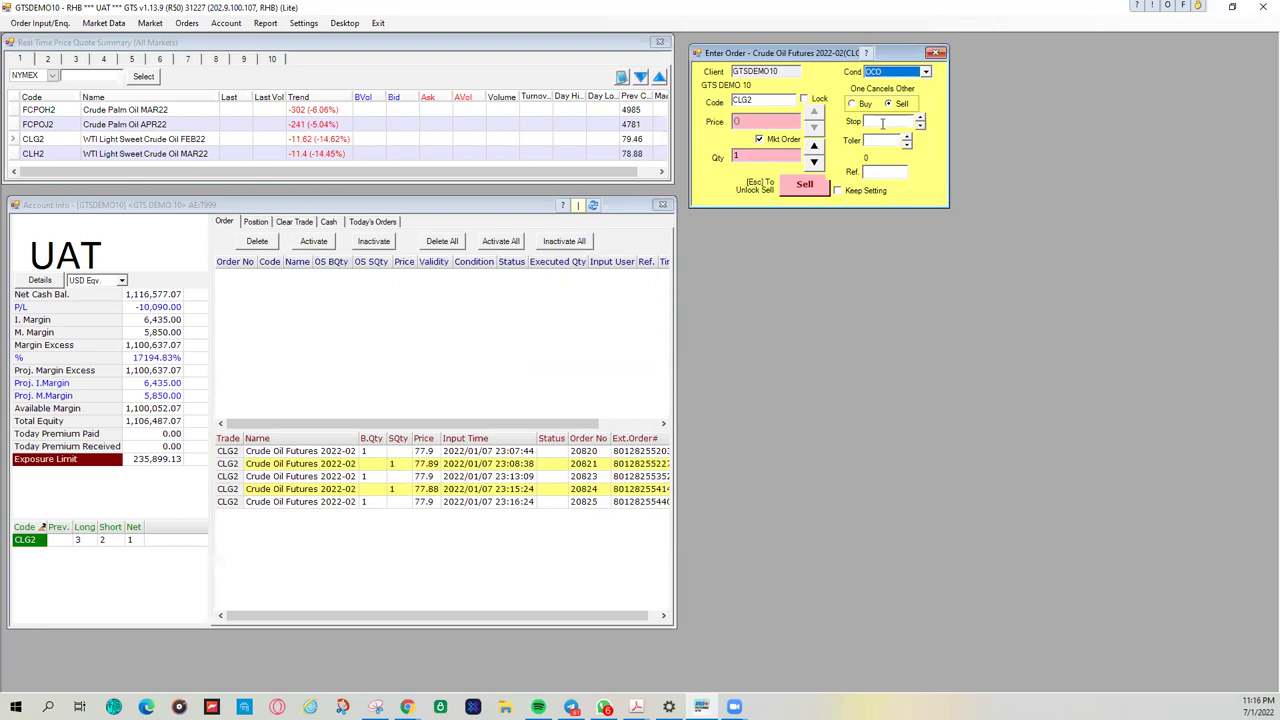
left_click(882, 121)
type("77.80")
left_click(884, 140)
left_click(906, 140)
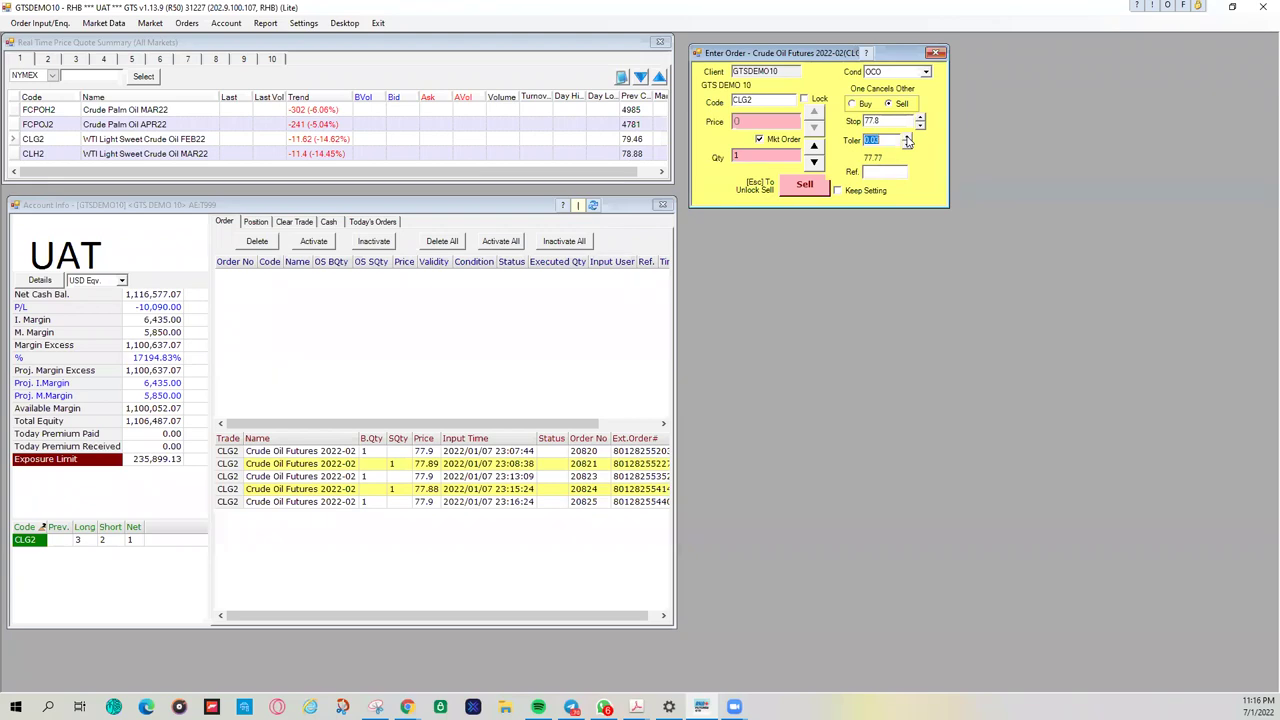
left_click(906, 139)
Step: Turn off the market order option and try to submit the OCO sell order at a price of 78.20
left_click(759, 139)
double_click(749, 120)
type("78.20")
left_click(805, 188)
left_click(613, 419)
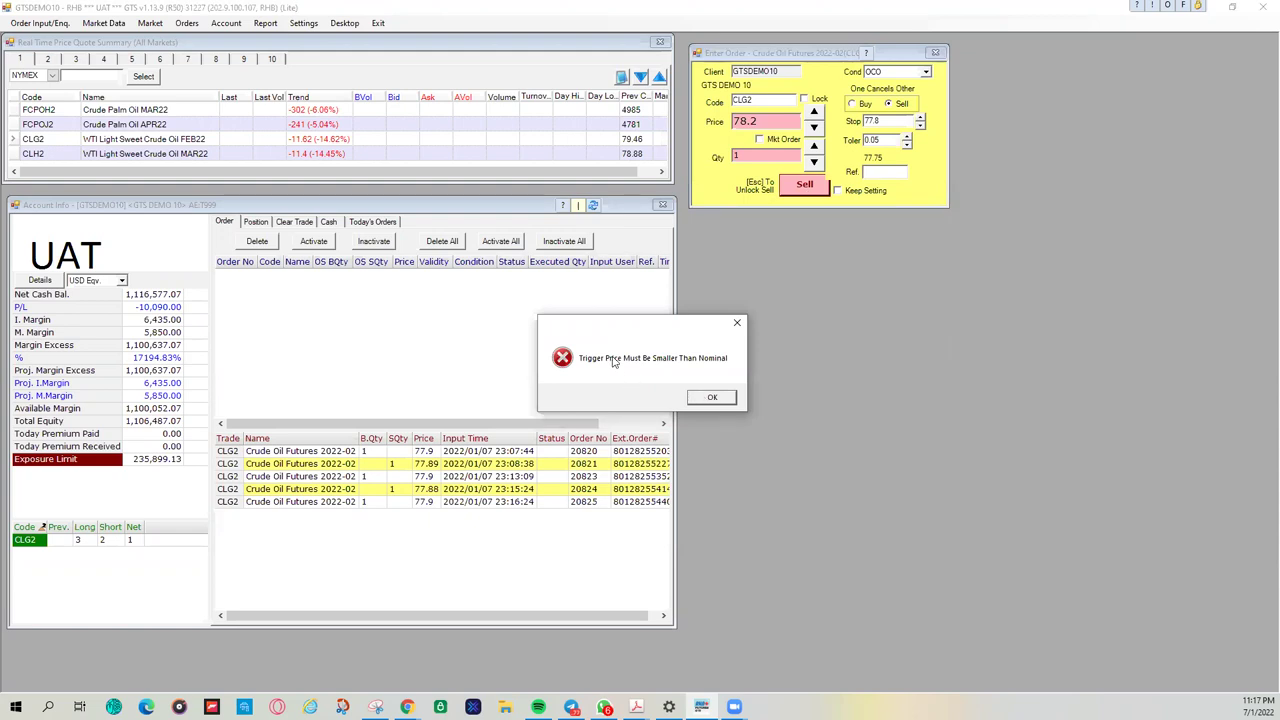
left_click(700, 398)
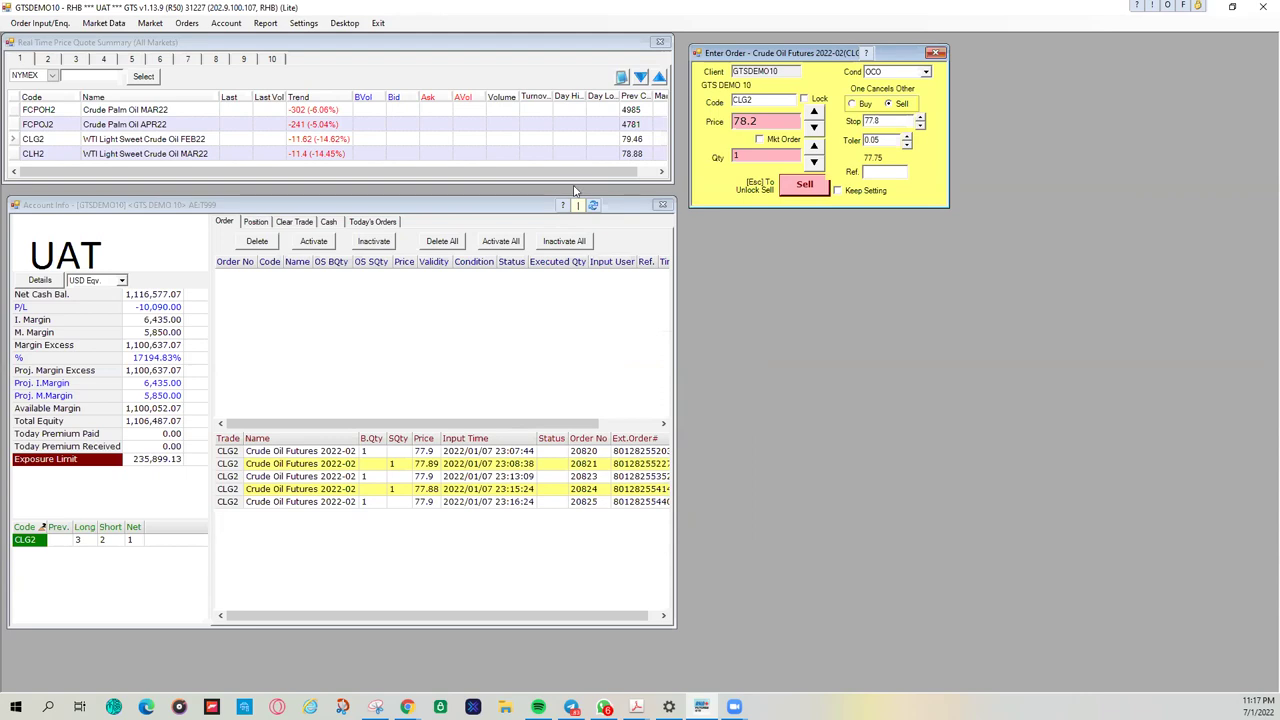
Step: Change the order condition to Bull & Bear and set the CLG2 price to 77.20
left_click(925, 74)
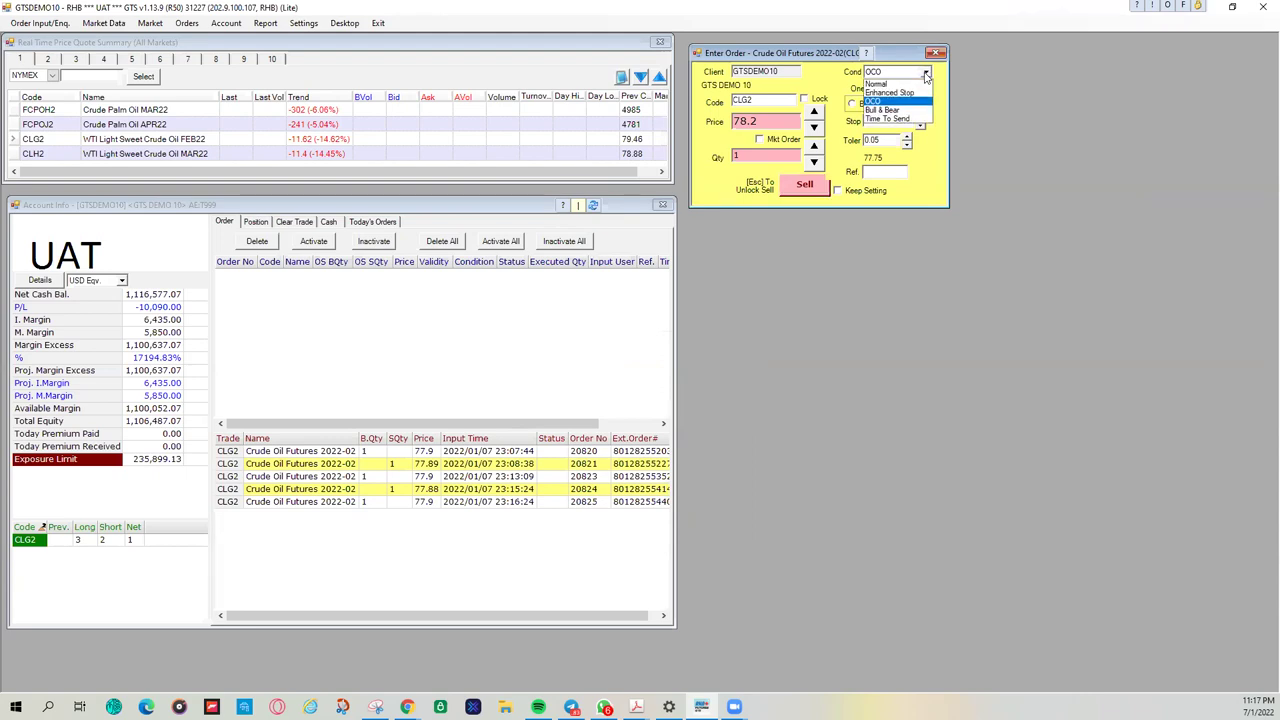
left_click(895, 110)
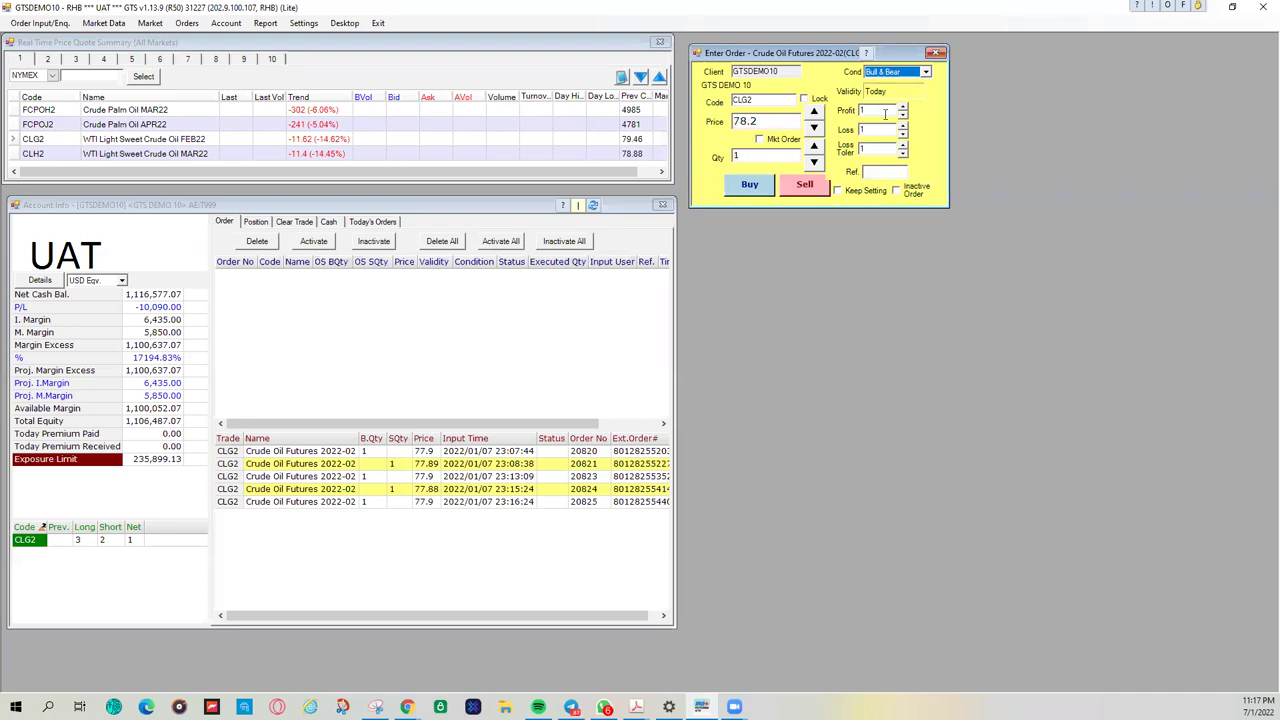
left_click(768, 121)
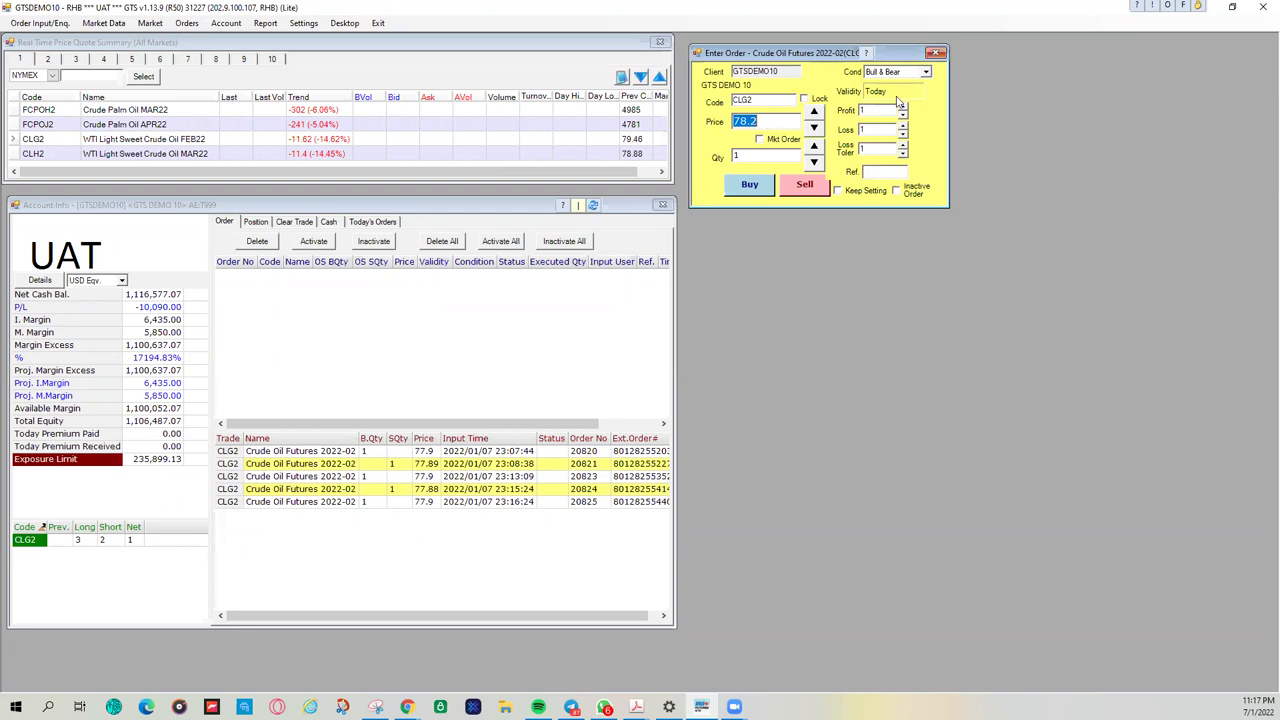
left_click(885, 113)
left_click(882, 129)
left_click(768, 121)
type("77.20")
Step: Try to enter a loss value of 0.99 for the CLG2 Bull & Bear order
left_click(883, 109)
left_click(884, 110)
left_click_drag(879, 113, 857, 116)
left_click(869, 129)
type("0")
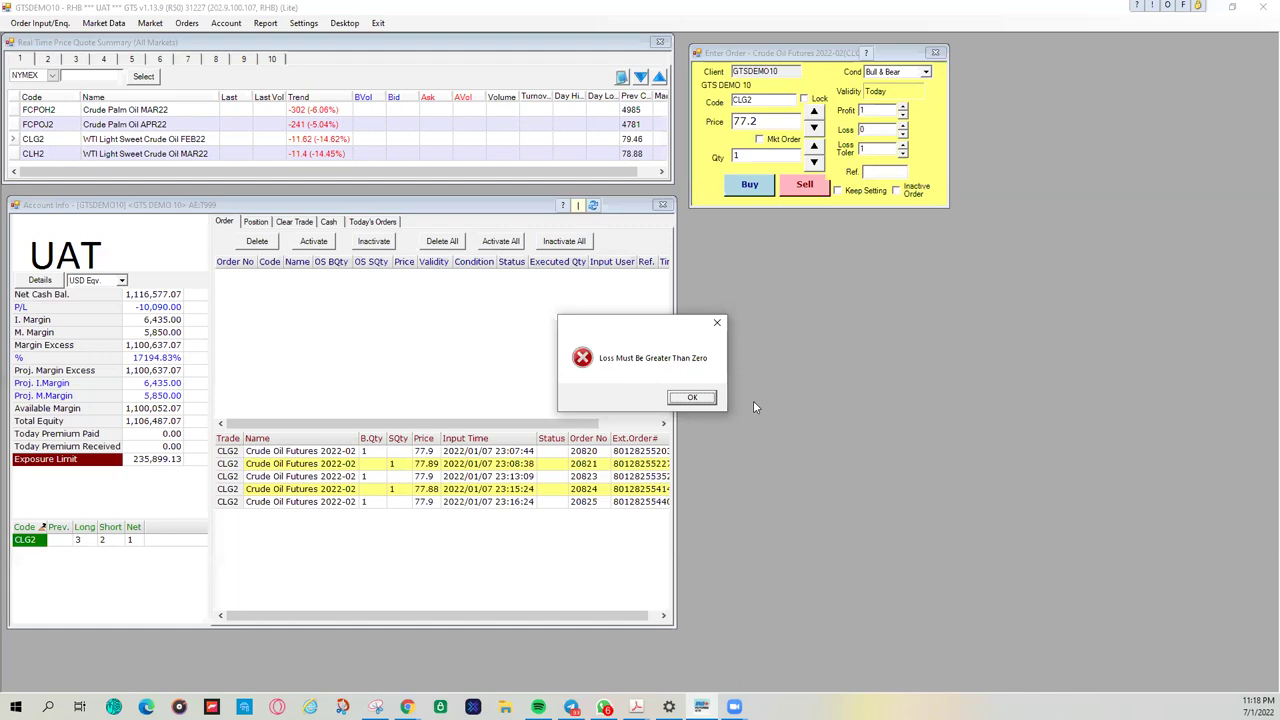
left_click(691, 397)
type("0.99")
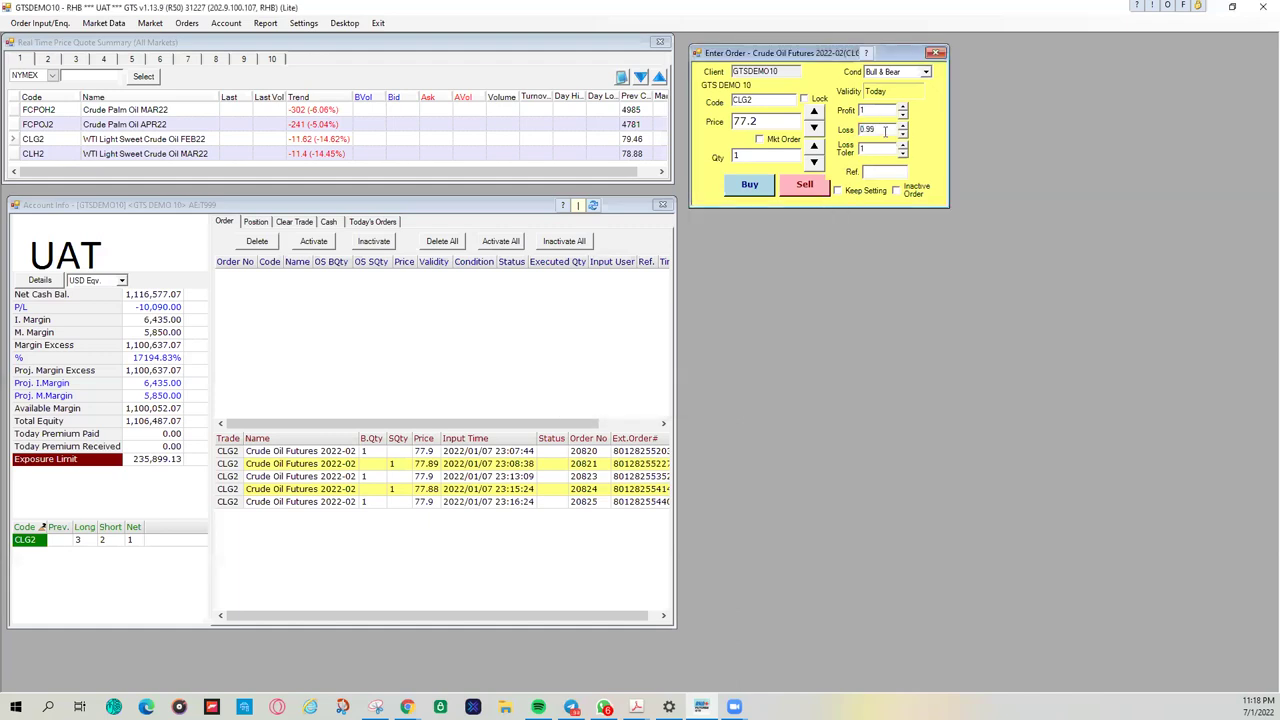
key("Return")
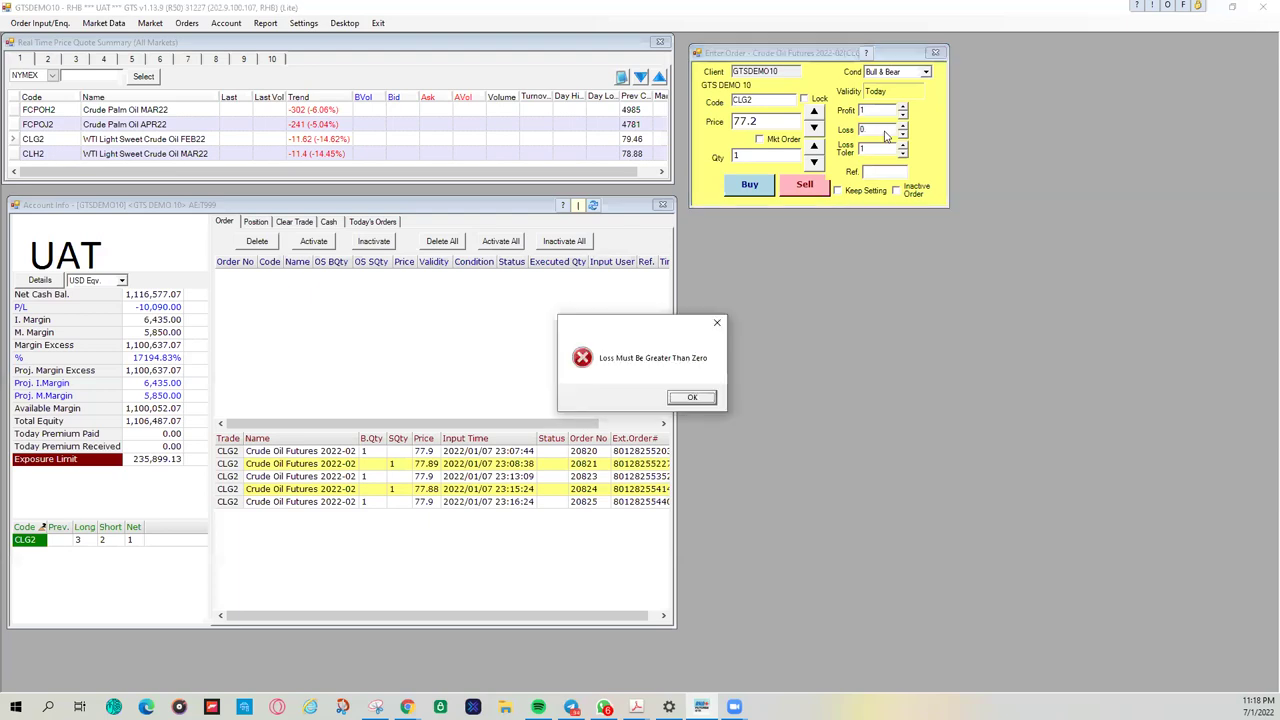
left_click(691, 397)
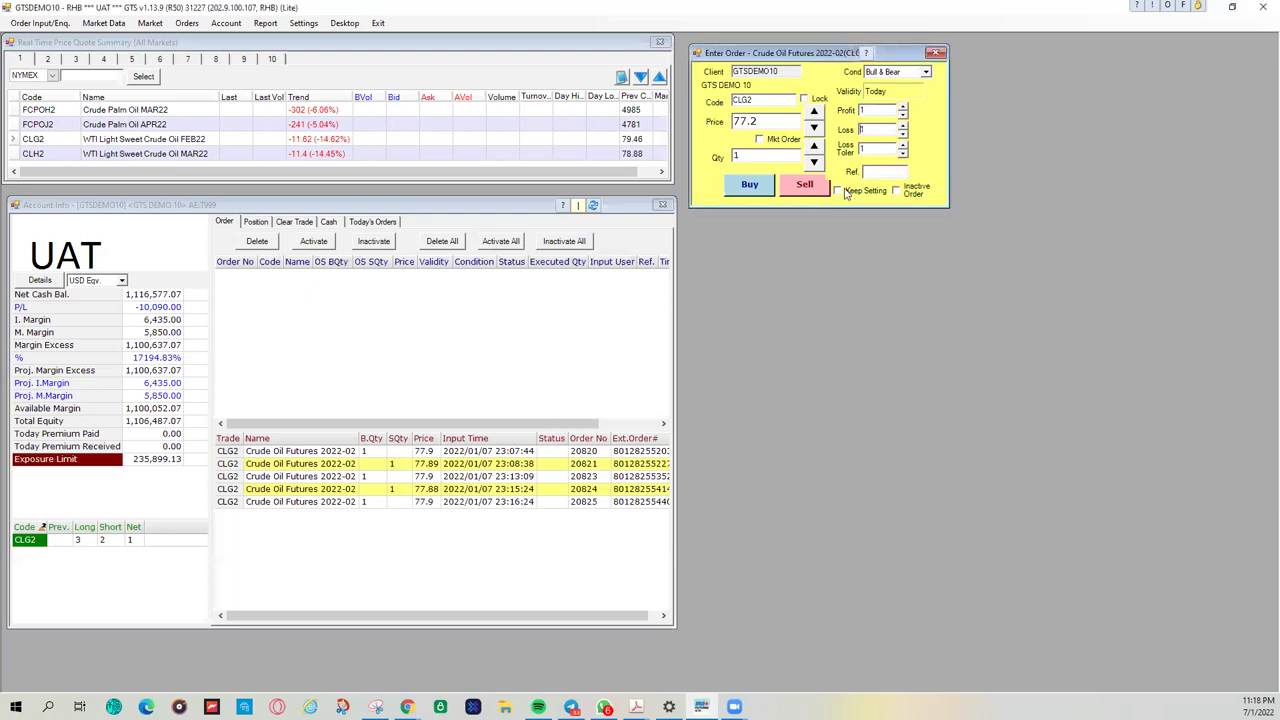
Step: Try to enter 0 as the profit value of the Bull & Bear order
left_click(878, 112)
type("0")
key("Return")
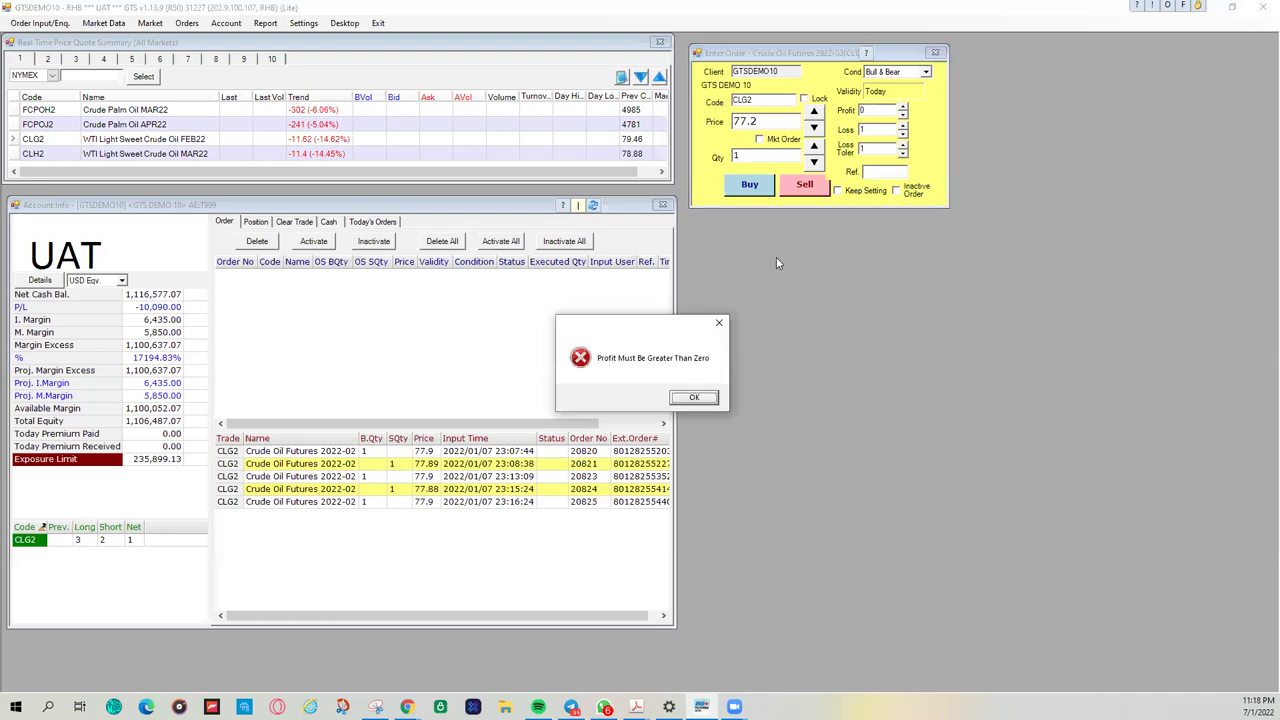
left_click(694, 398)
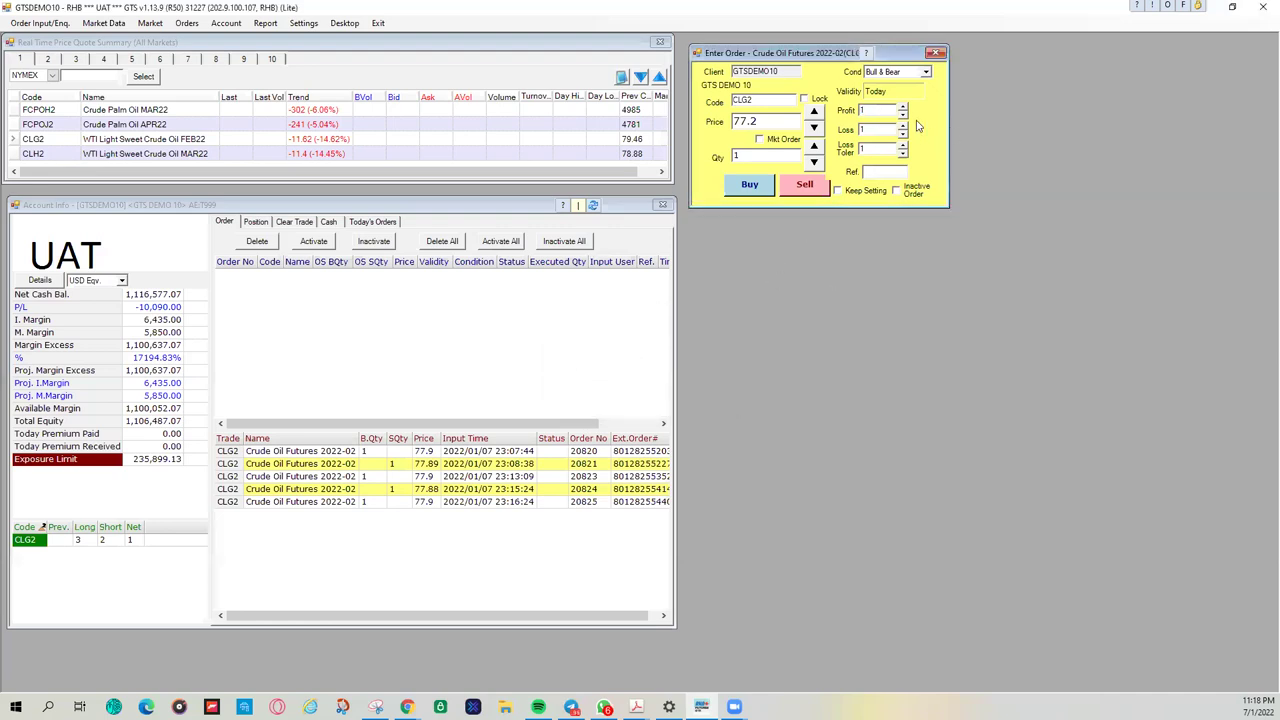
Step: Adjust the Bull & Bear order's profit to 1.1
left_click(903, 115)
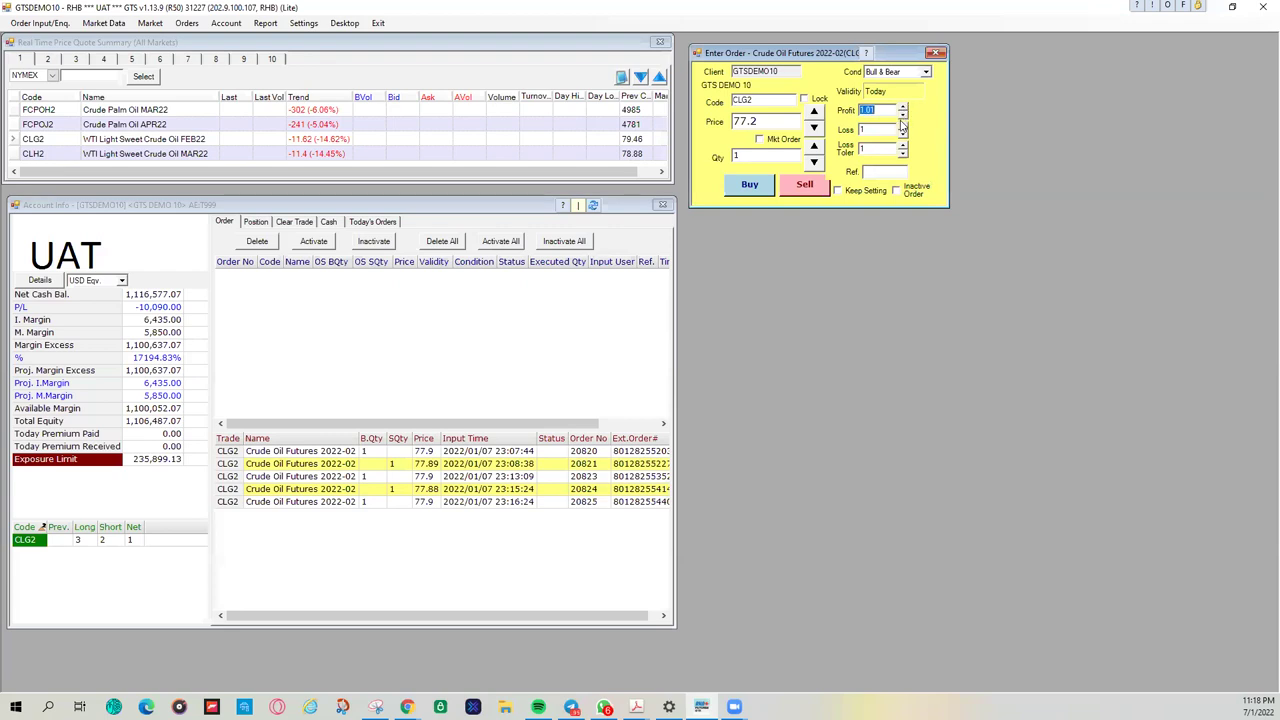
left_click(904, 109)
left_click(904, 109)
left_click(904, 109)
left_click(904, 109)
left_click(904, 118)
Step: Try to replace the Bull & Bear order's loss tolerance by entering a smaller value directly
left_click(904, 155)
left_click(904, 156)
type("0.96")
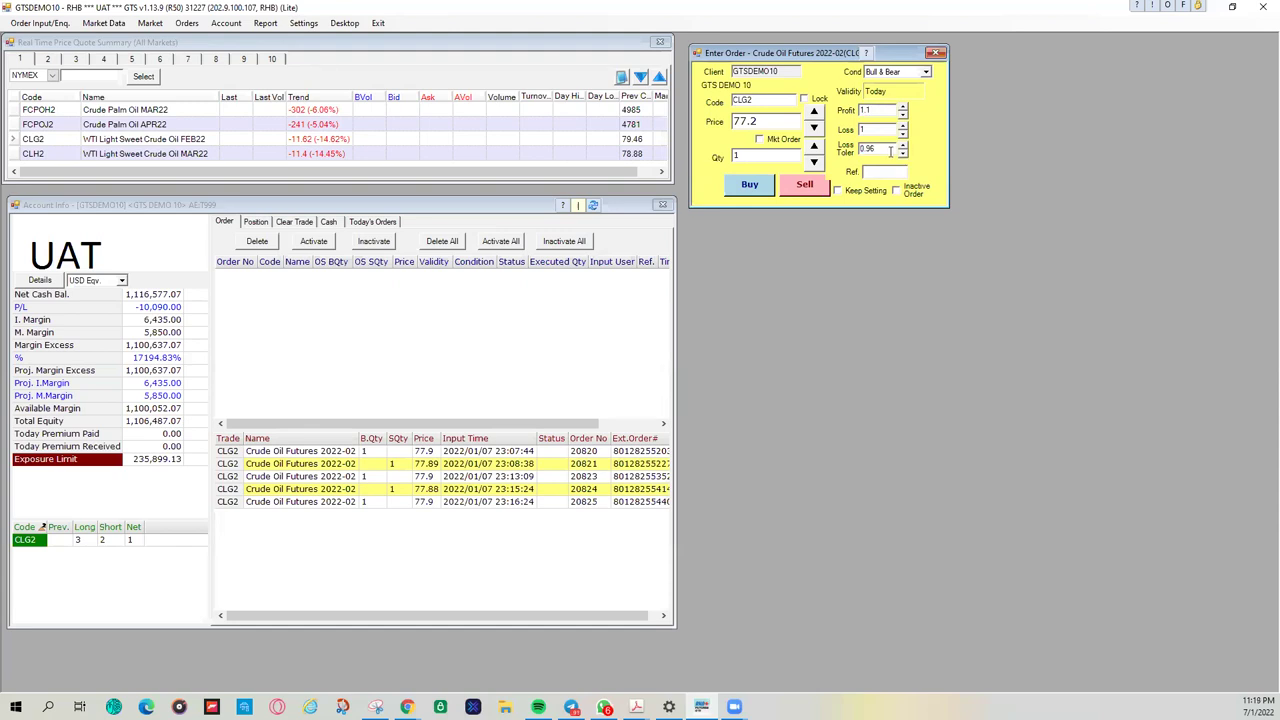
type("7")
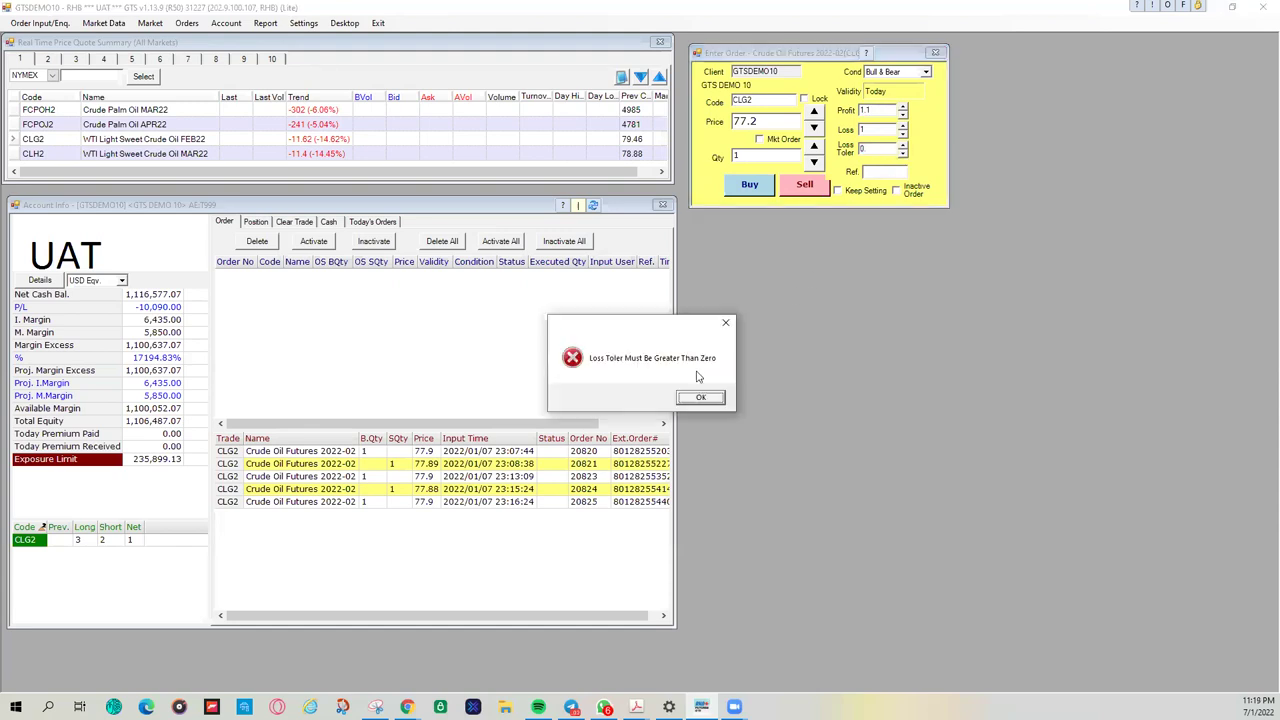
left_click(697, 395)
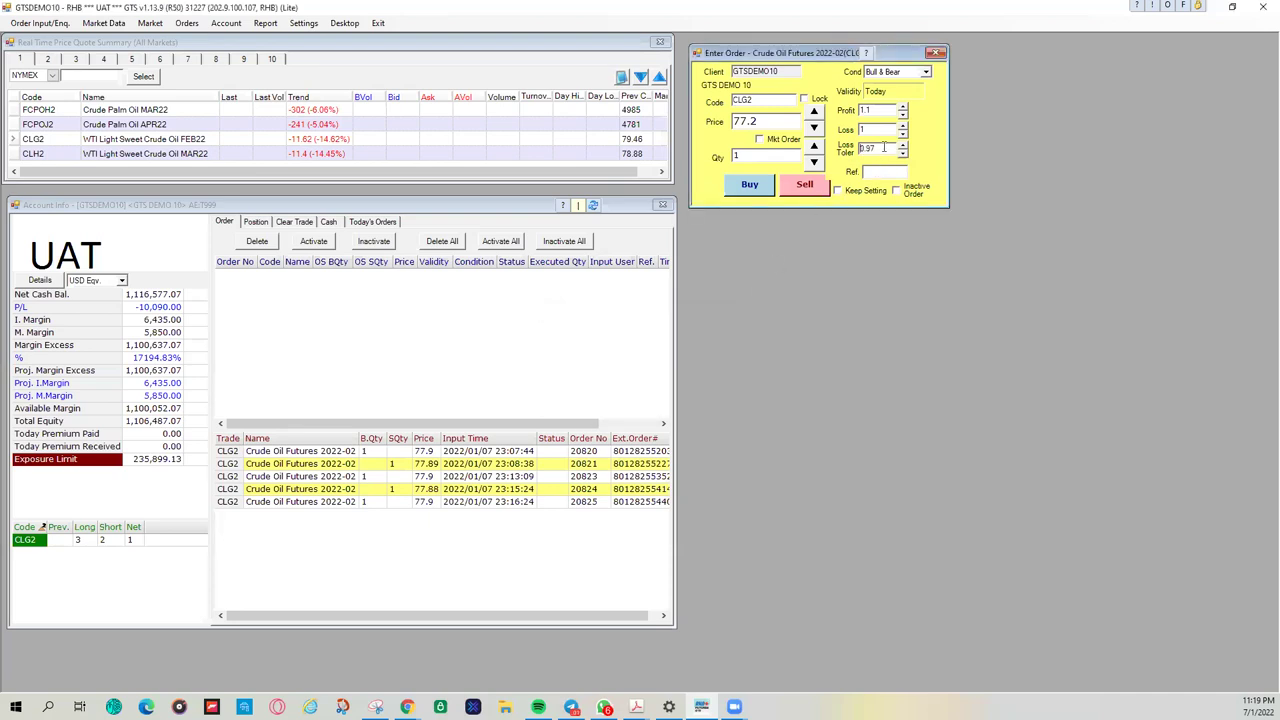
key("BackSpace")
key("BackSpace")
key("BackSpace")
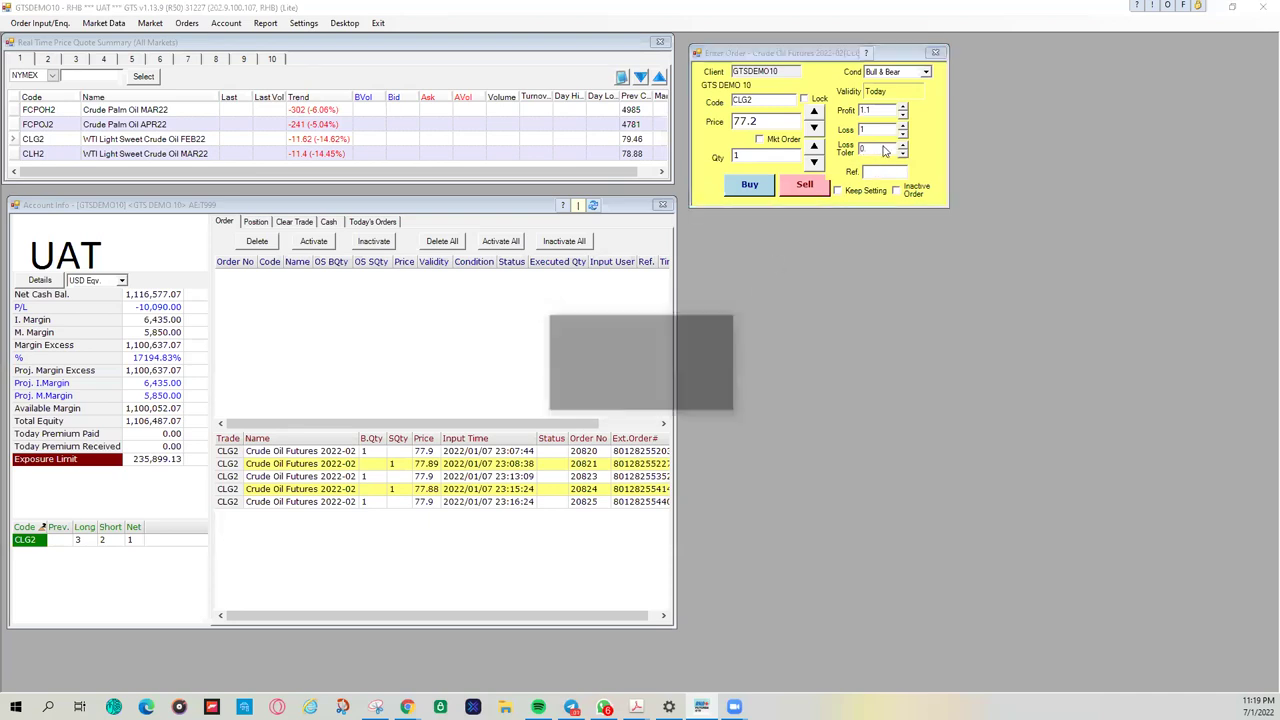
left_click(719, 397)
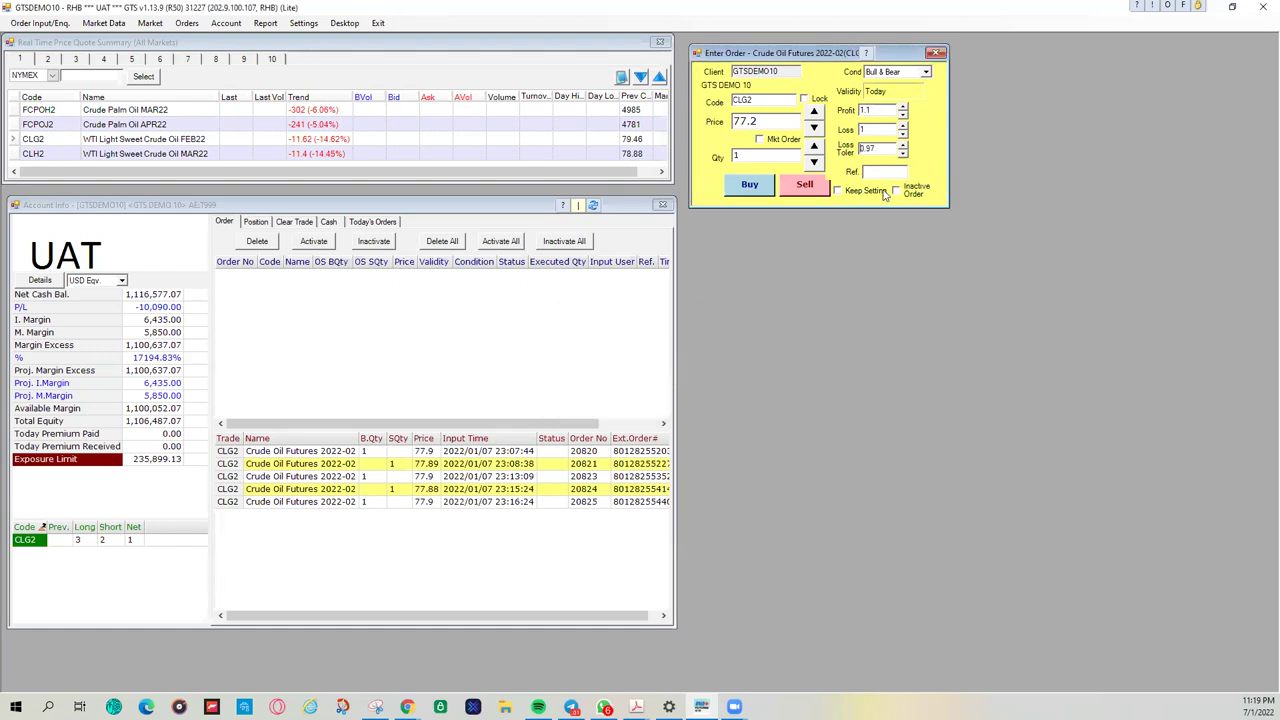
key("BackSpace")
key("BackSpace")
key("BackSpace")
left_click(717, 398)
Step: Lower the Bull & Bear order's loss tolerance to 0.1, loss to 0.5 and profit to 0.7
left_click(902, 153)
left_click(902, 156)
left_click(903, 156)
left_click(903, 156)
left_click(903, 156)
left_click(903, 156)
left_click(903, 156)
left_click(903, 134)
left_click_drag(902, 135, 902, 139)
left_click(903, 115)
left_click_drag(903, 117, 903, 108)
Step: Decline the Bull & Bear sell confirmation and place a buy order for one CLG2 lot at 77.2 instead
left_click(808, 190)
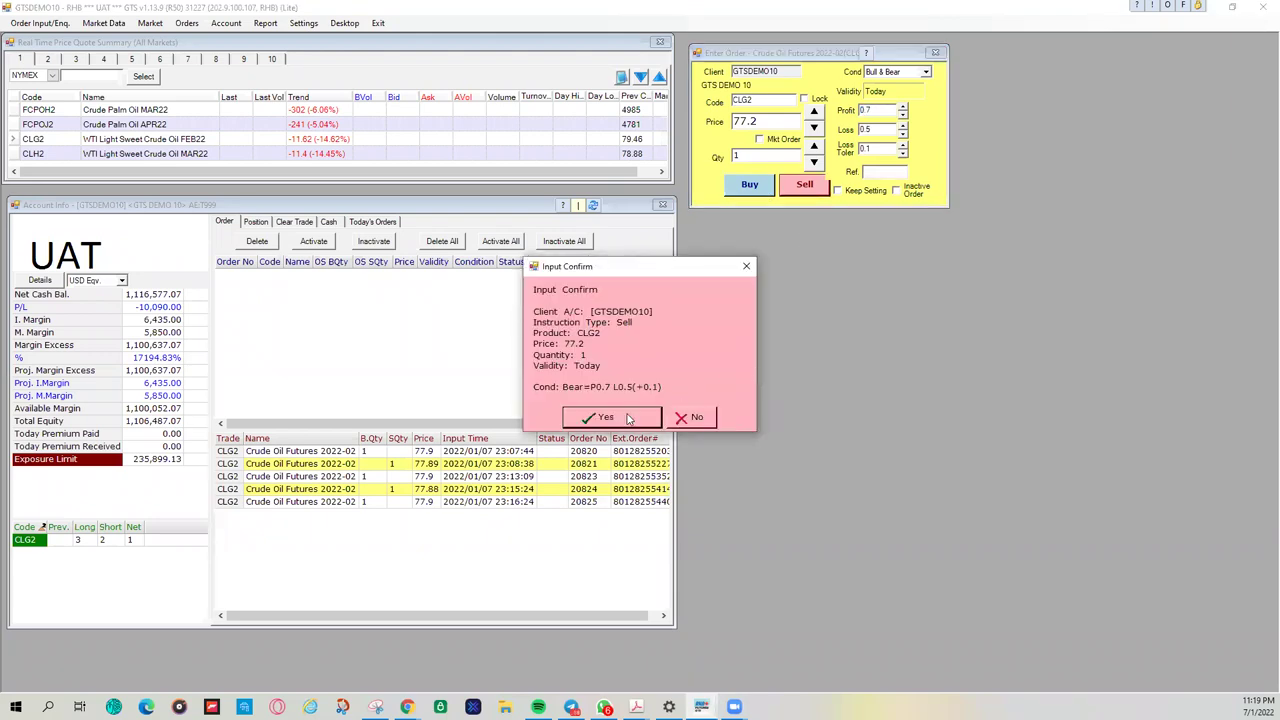
left_click(694, 418)
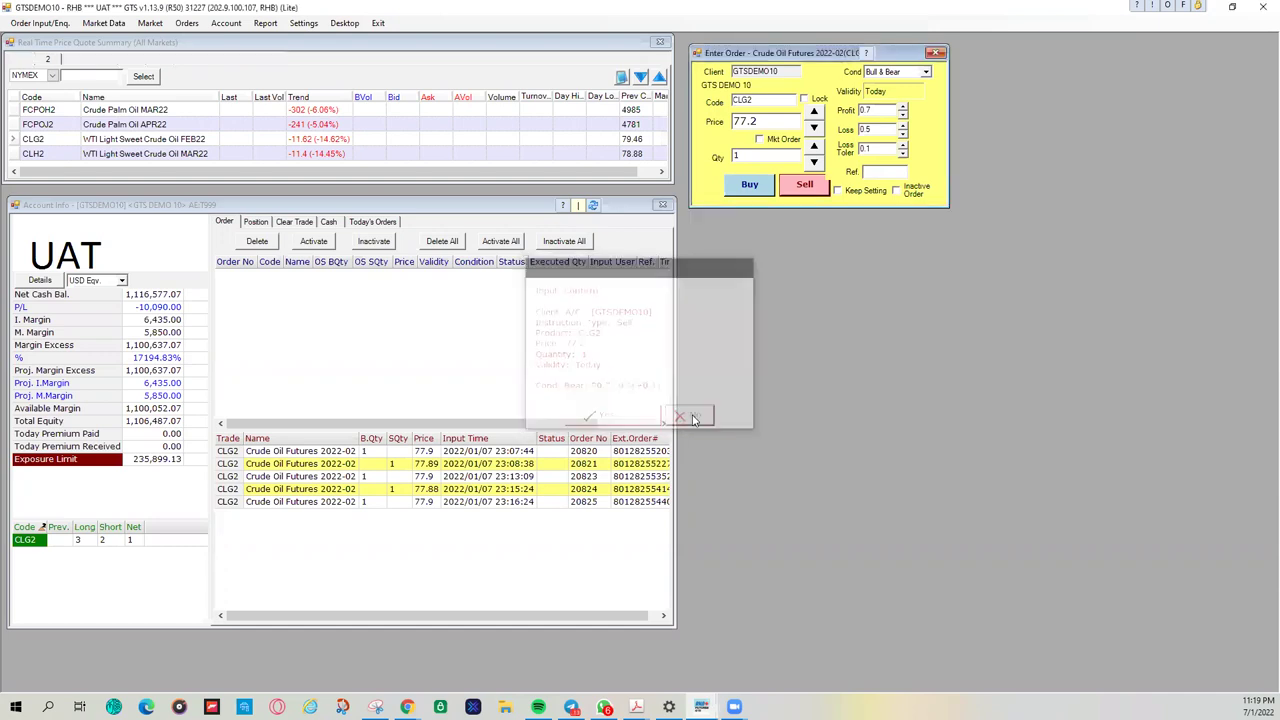
left_click(749, 184)
left_click(619, 417)
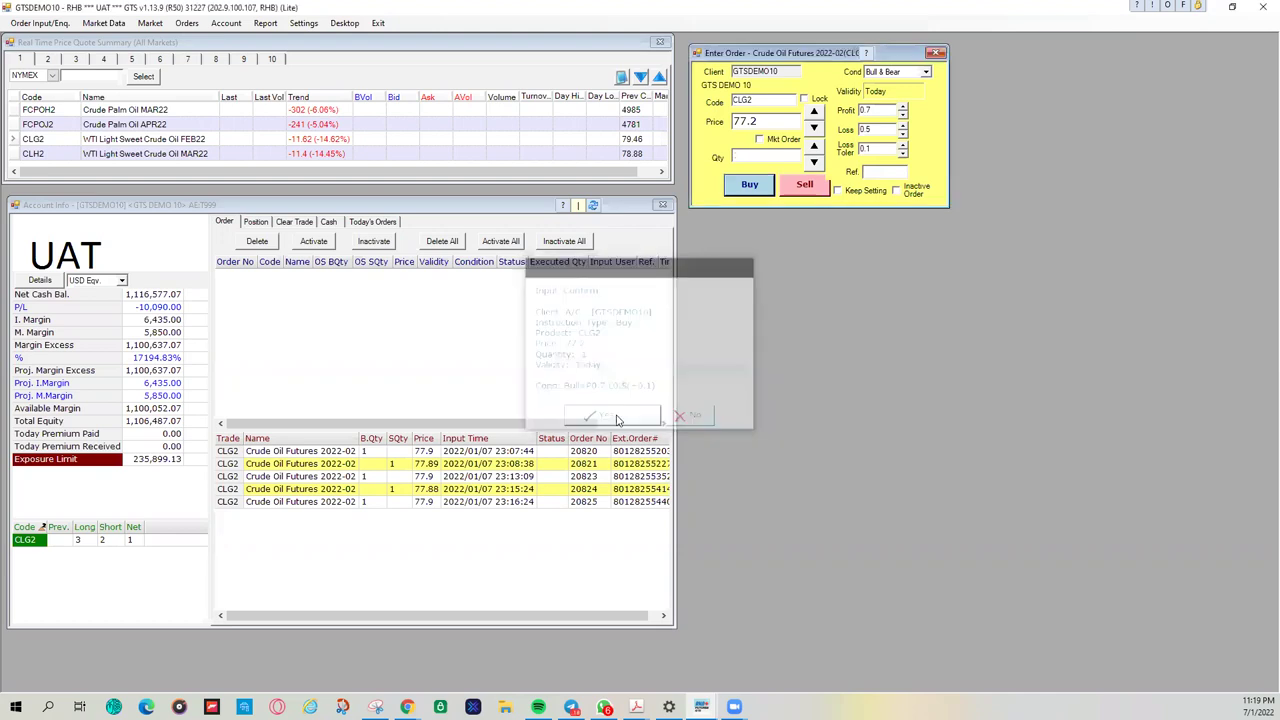
left_click(634, 418)
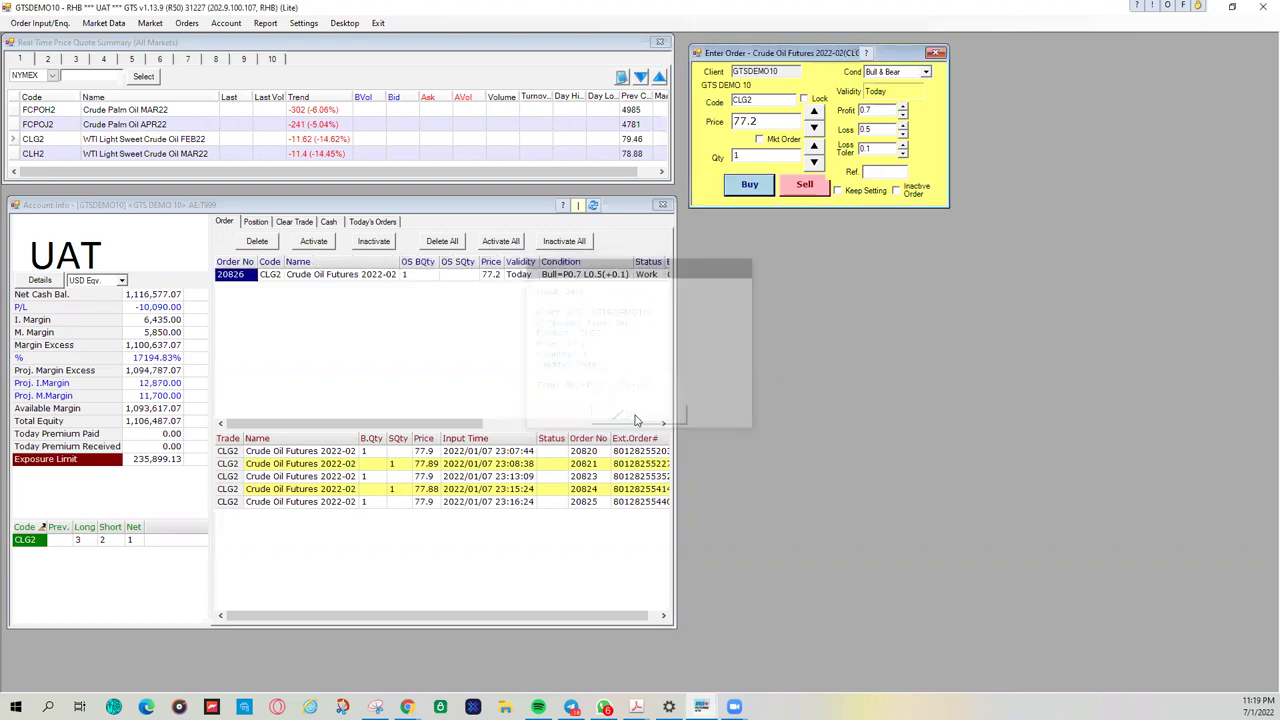
Step: Review the working CLG2 order's details and the validity types offered for a Normal order
left_click_drag(374, 430, 445, 427)
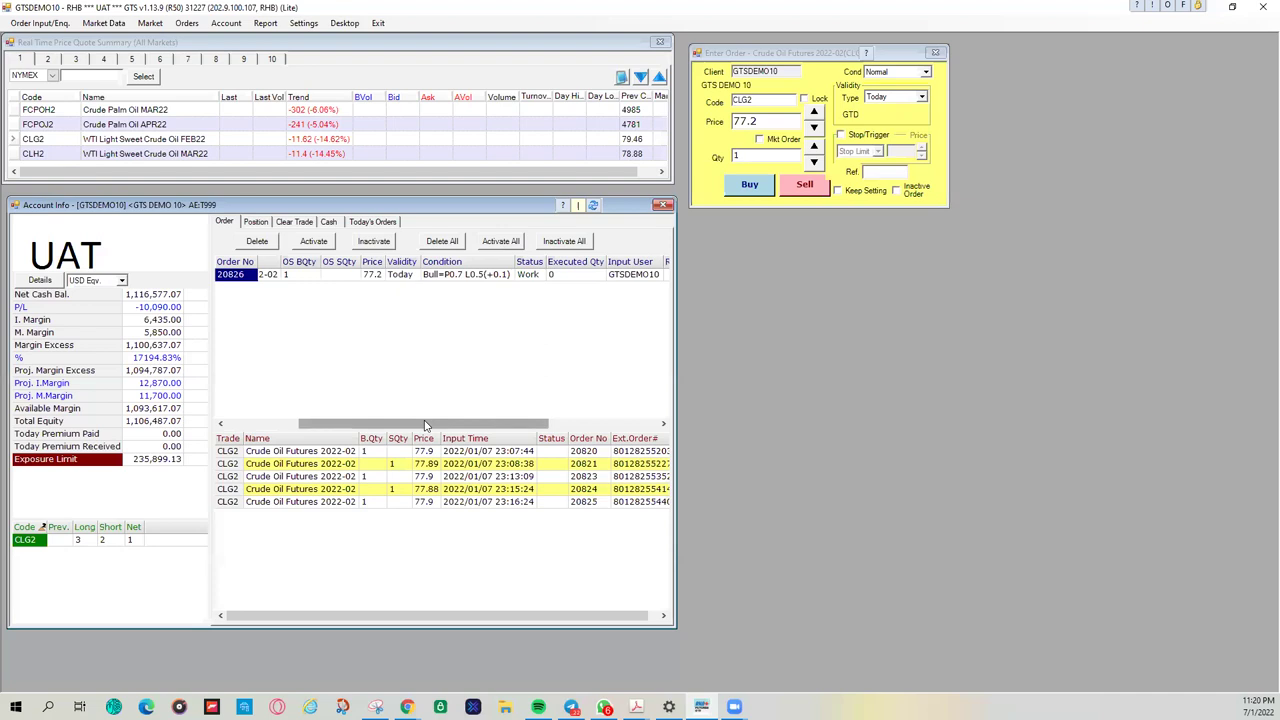
left_click_drag(425, 427, 341, 430)
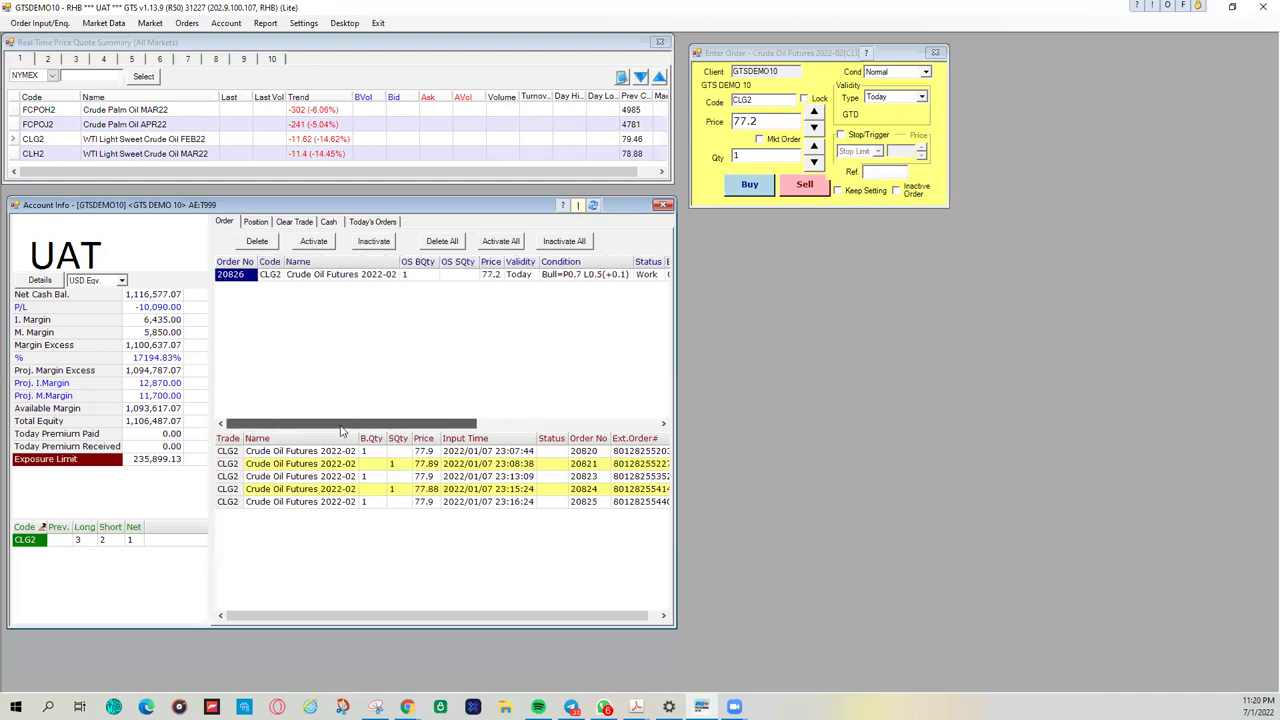
left_click(922, 97)
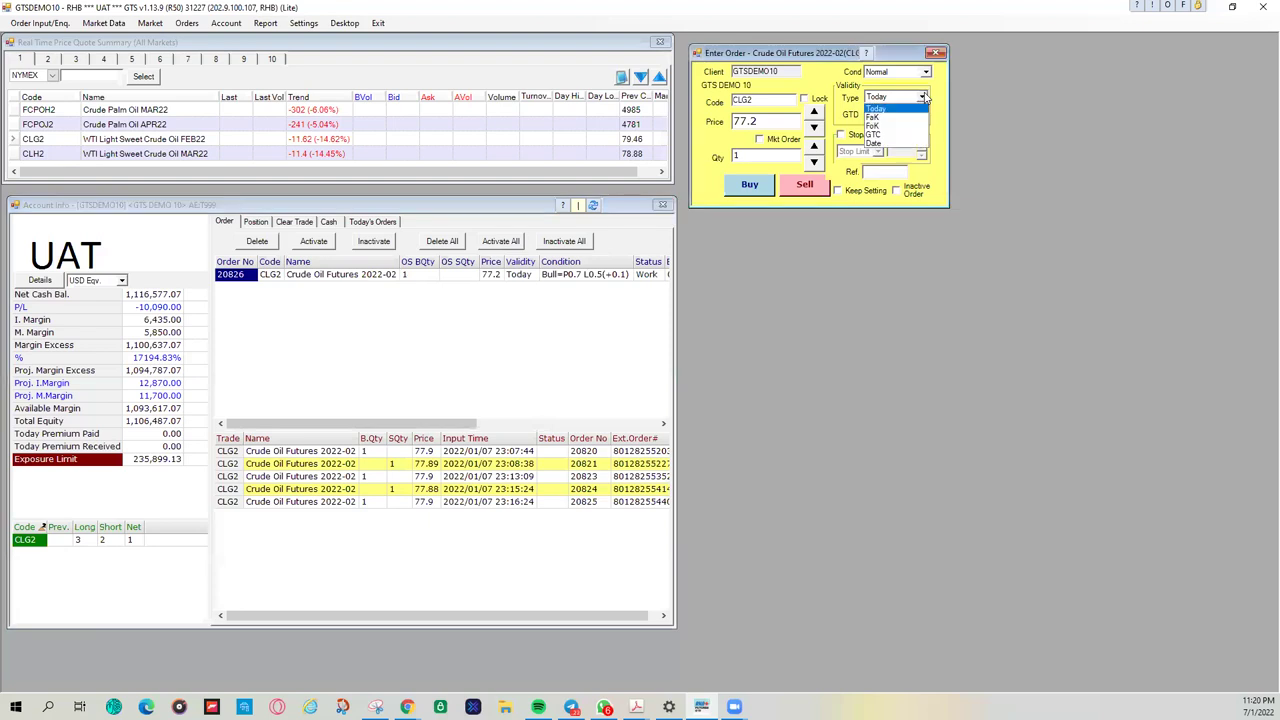
left_click(923, 97)
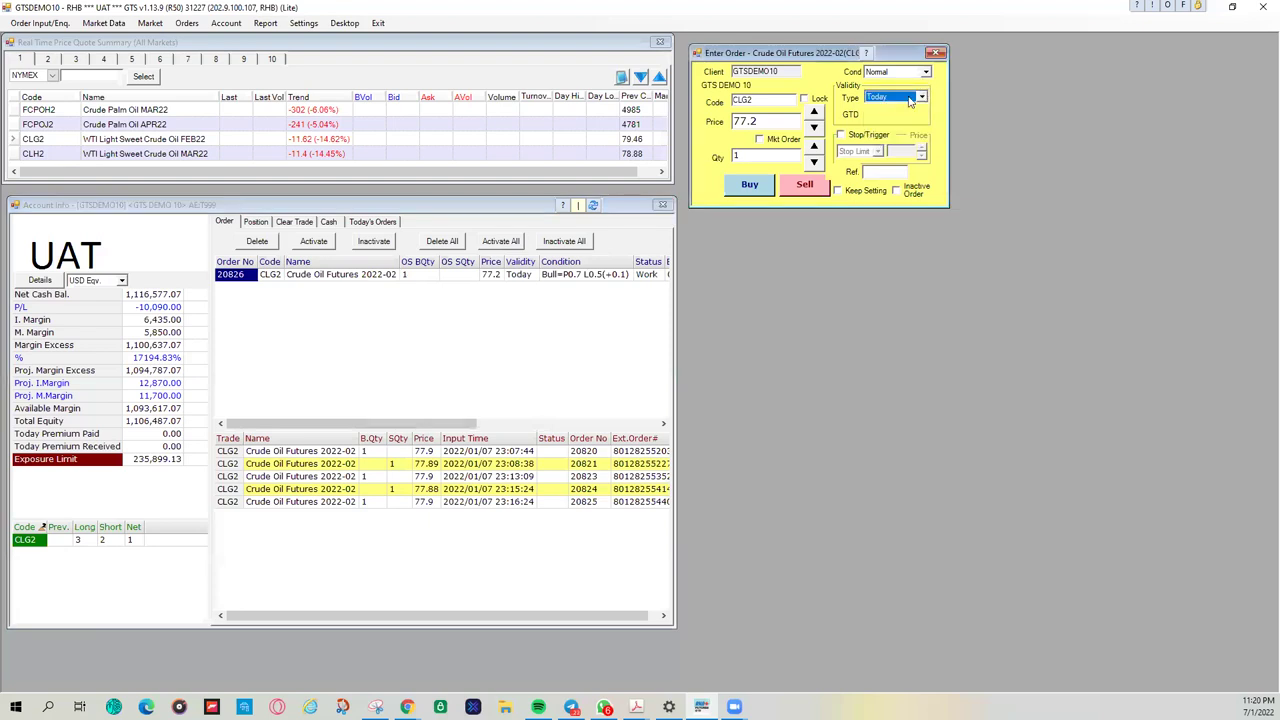
Step: Switch the order condition between OCO and Bull & Bear to compare their fields
left_click(926, 73)
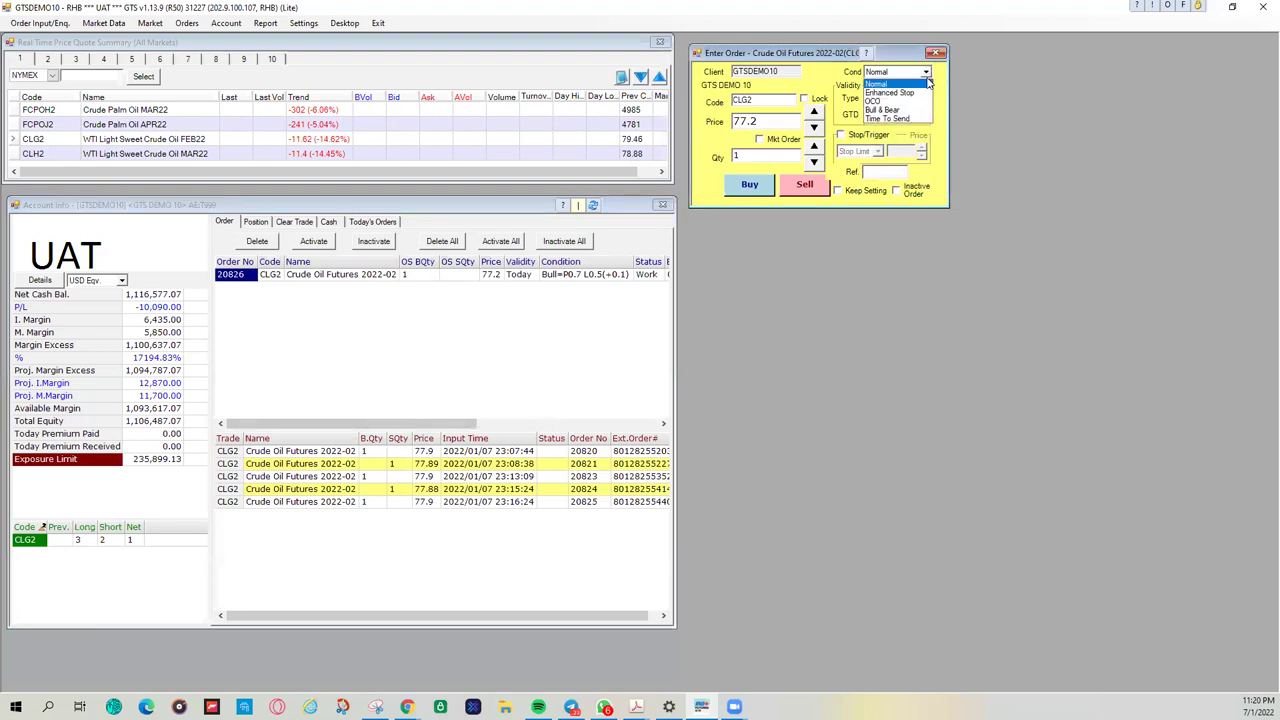
left_click(907, 104)
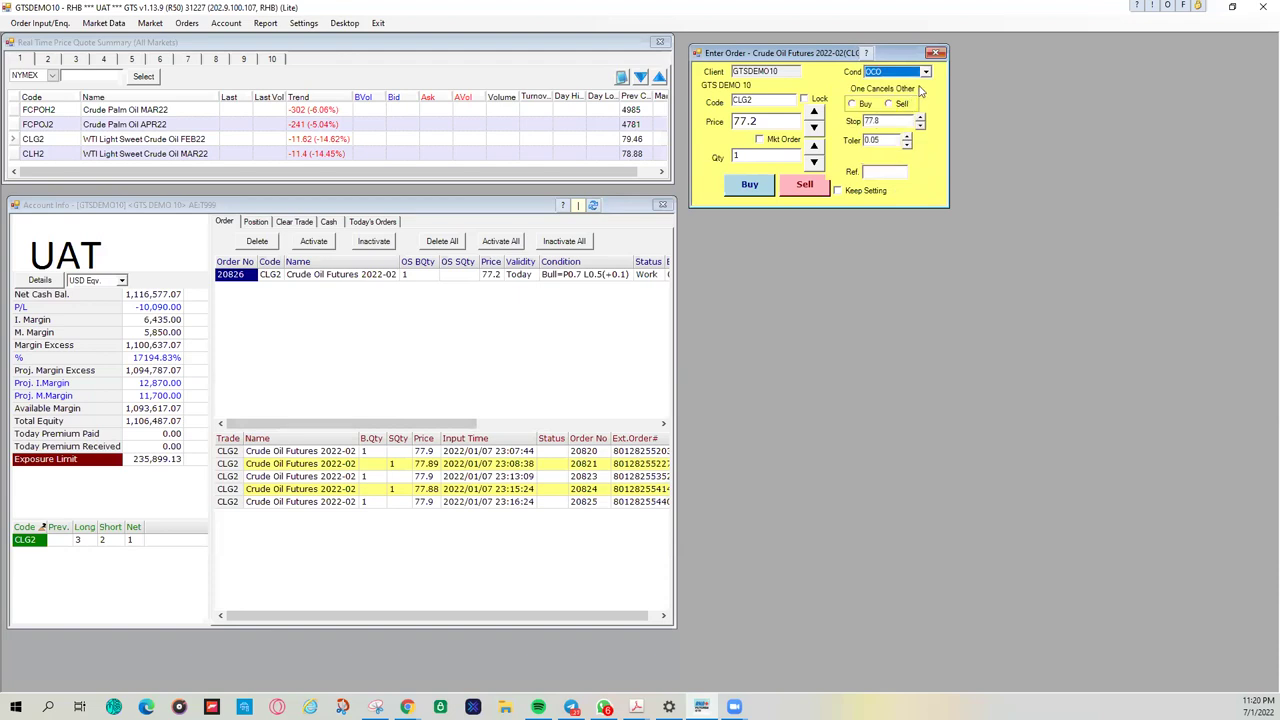
left_click(926, 72)
left_click(887, 110)
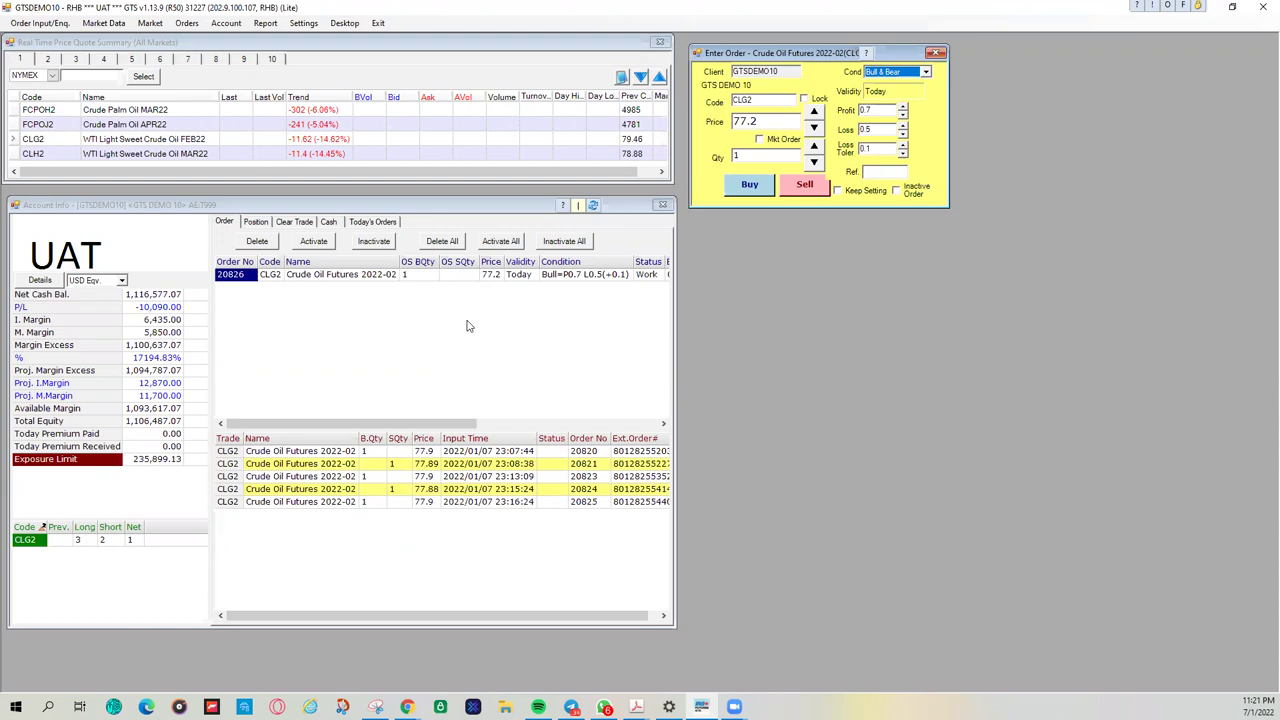
left_click(925, 73)
left_click(900, 95)
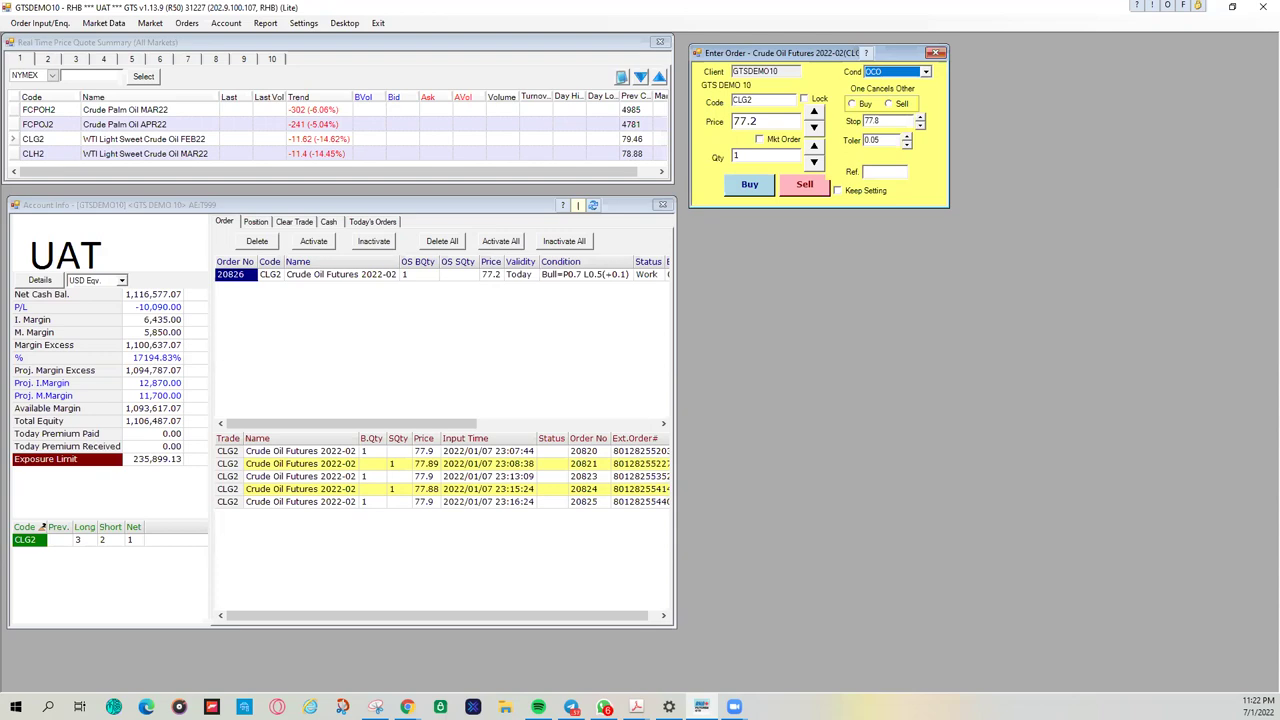
left_click(926, 72)
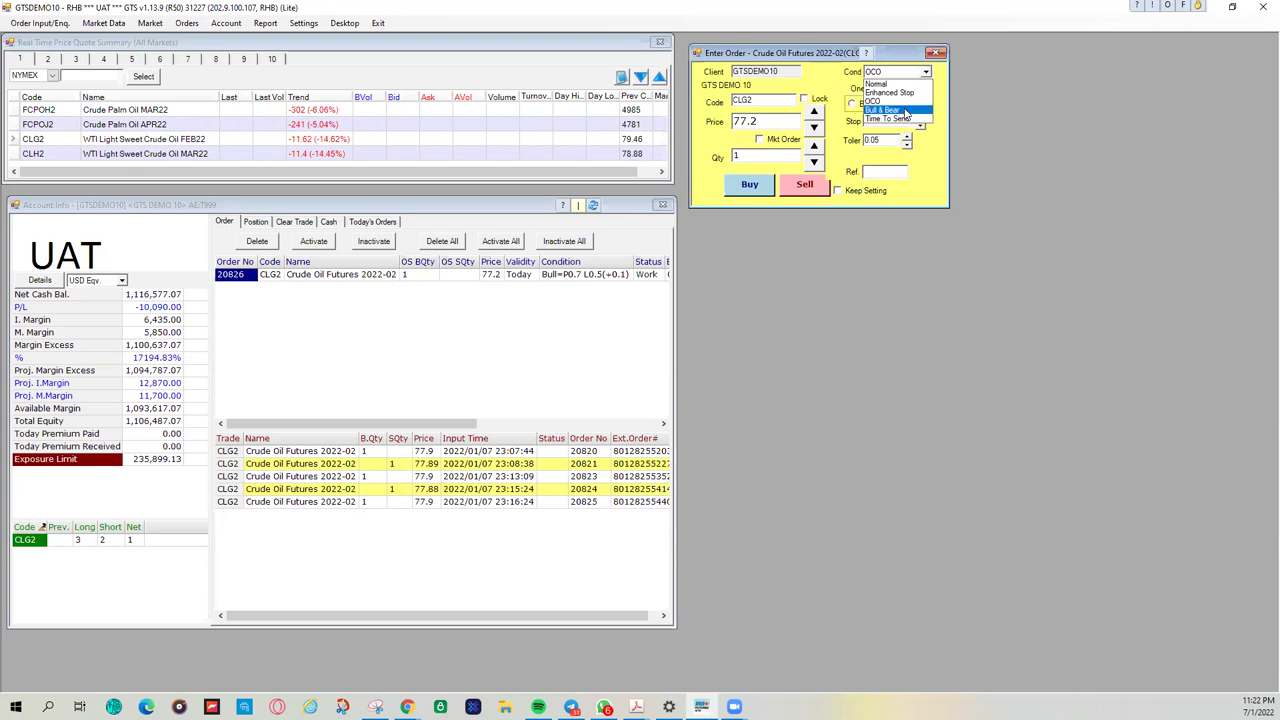
left_click(905, 110)
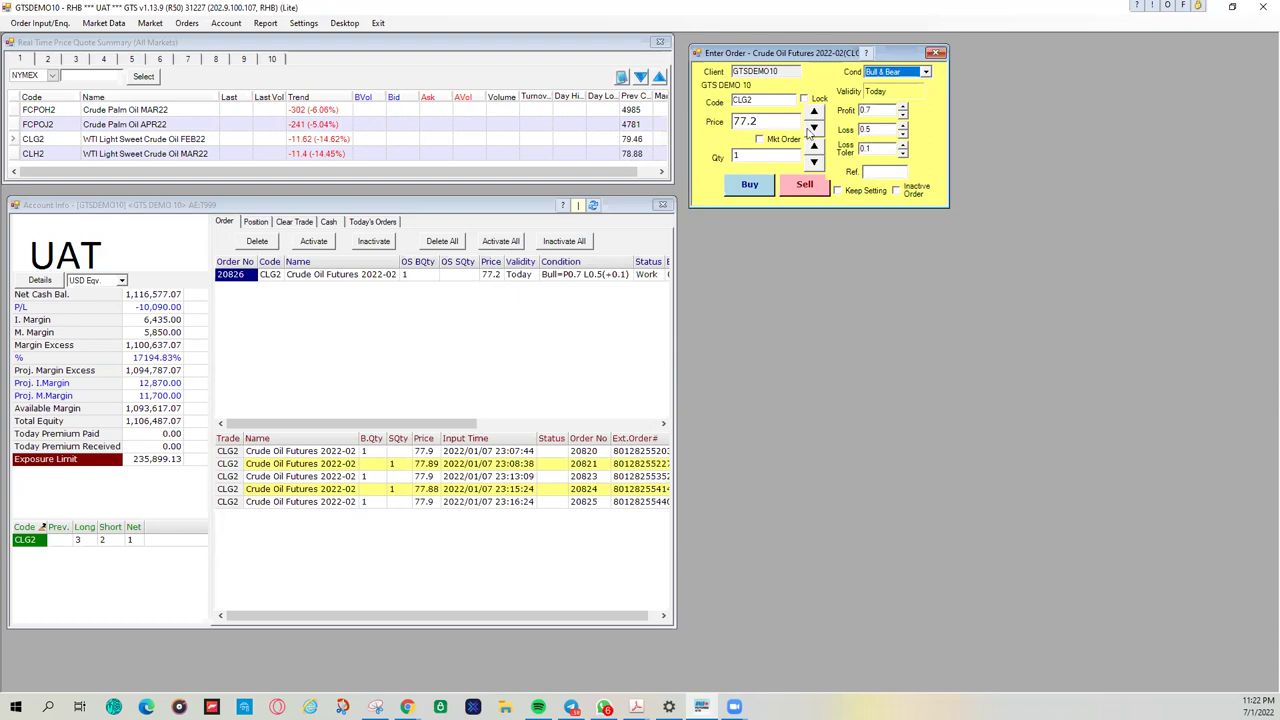
Step: Show the Normal order condition's fields, and return to the OCO condition for comparison
left_click(769, 122)
left_click(769, 122)
left_click(912, 72)
left_click(890, 82)
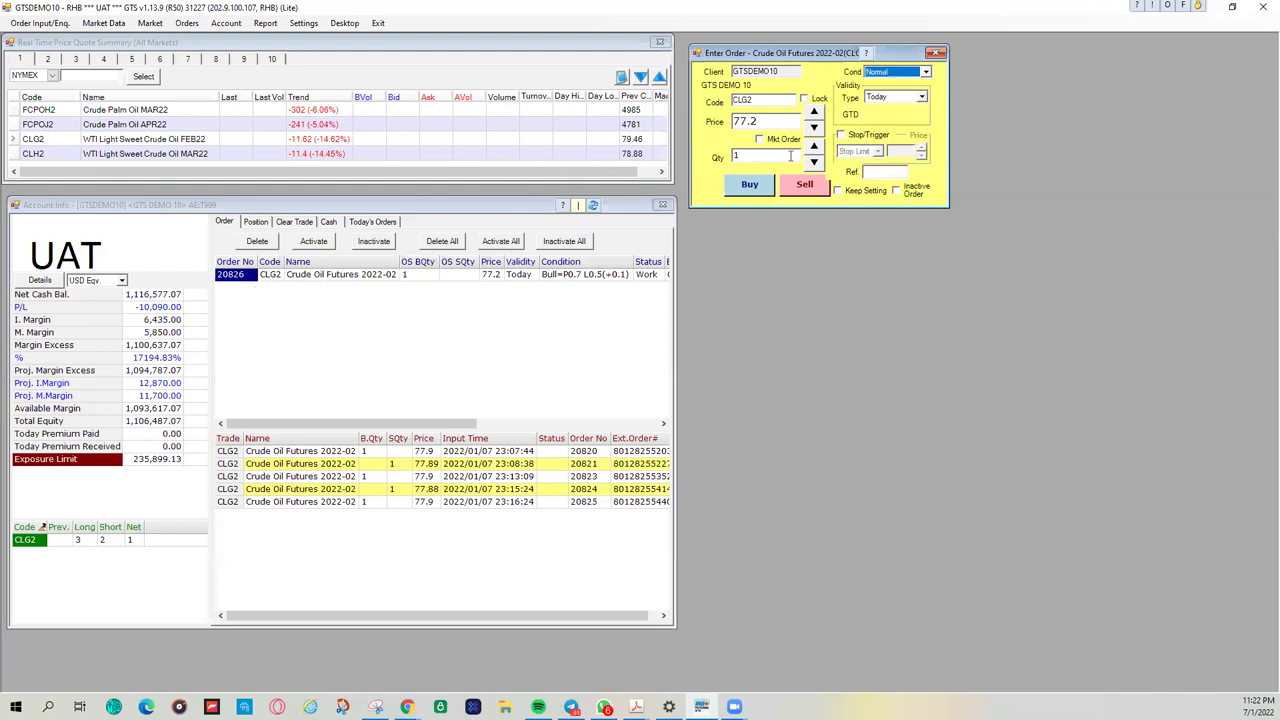
left_click(893, 72)
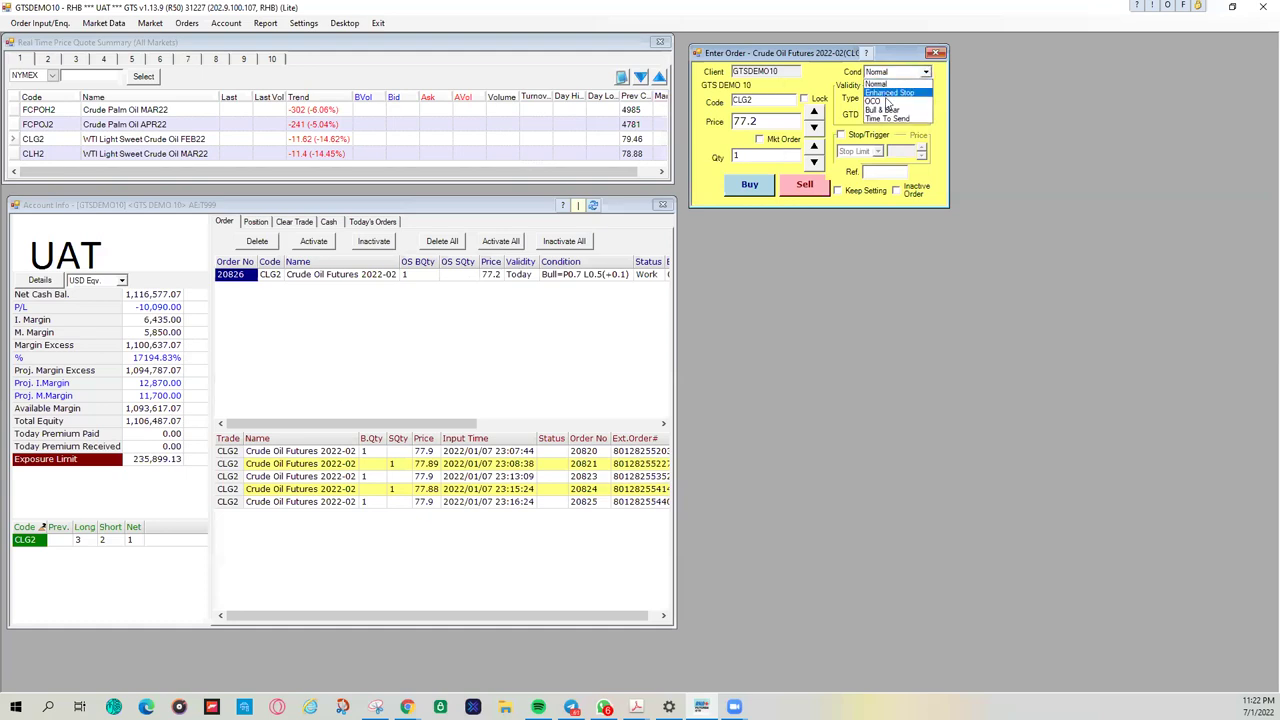
left_click(882, 116)
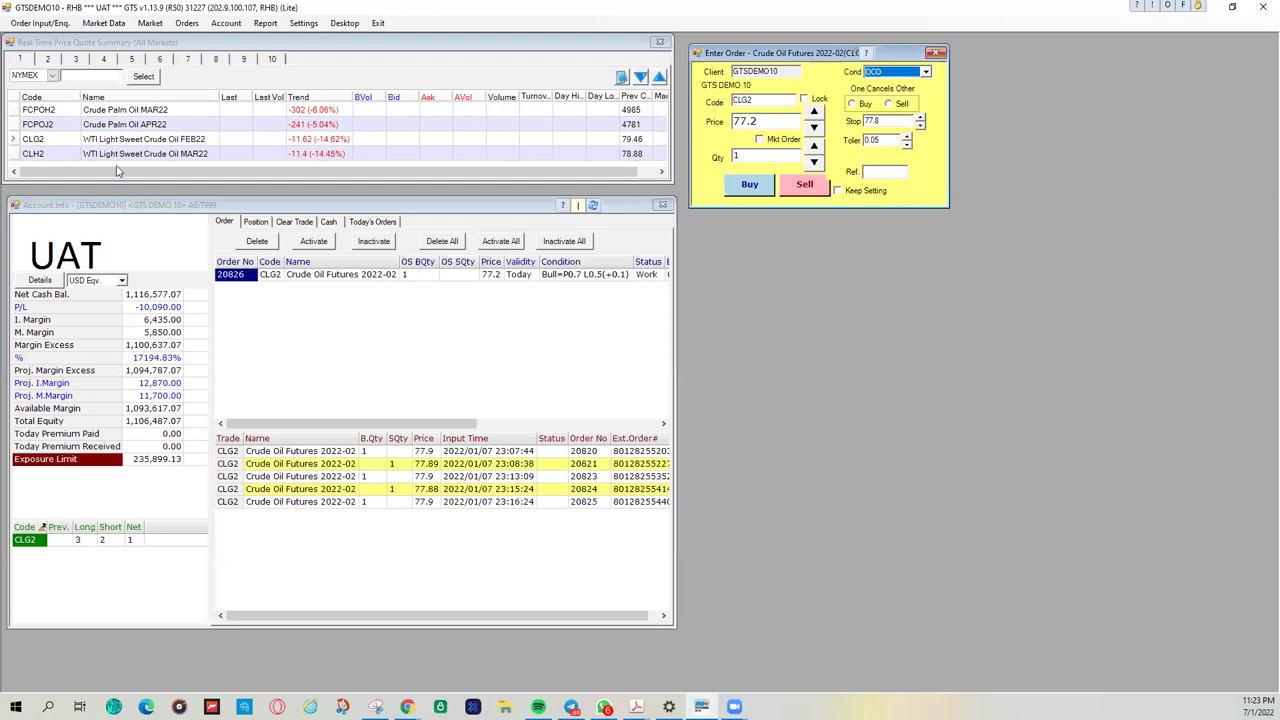
Step: Change the condition to Bull & Bear and set profit to 20, loss to 10 and loss tolerance to 5
left_click(898, 73)
left_click(890, 109)
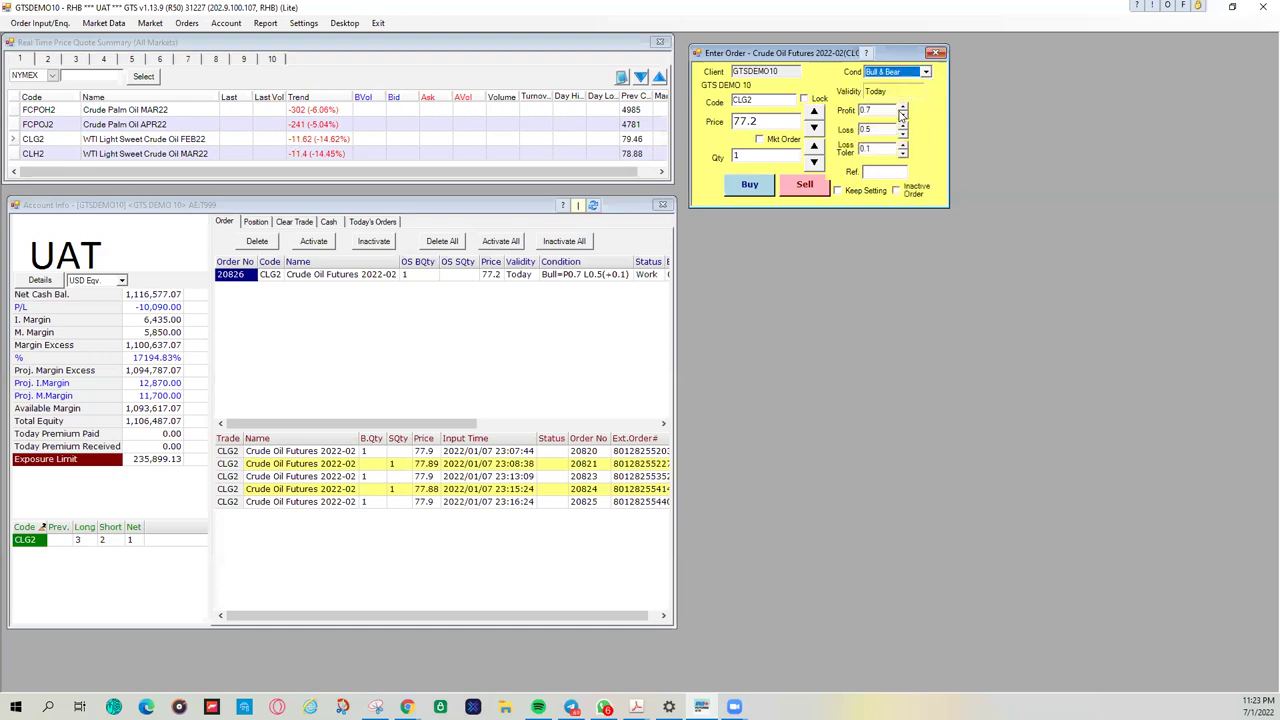
left_click(886, 110)
type("10")
left_click_drag(877, 111, 856, 110)
type("20")
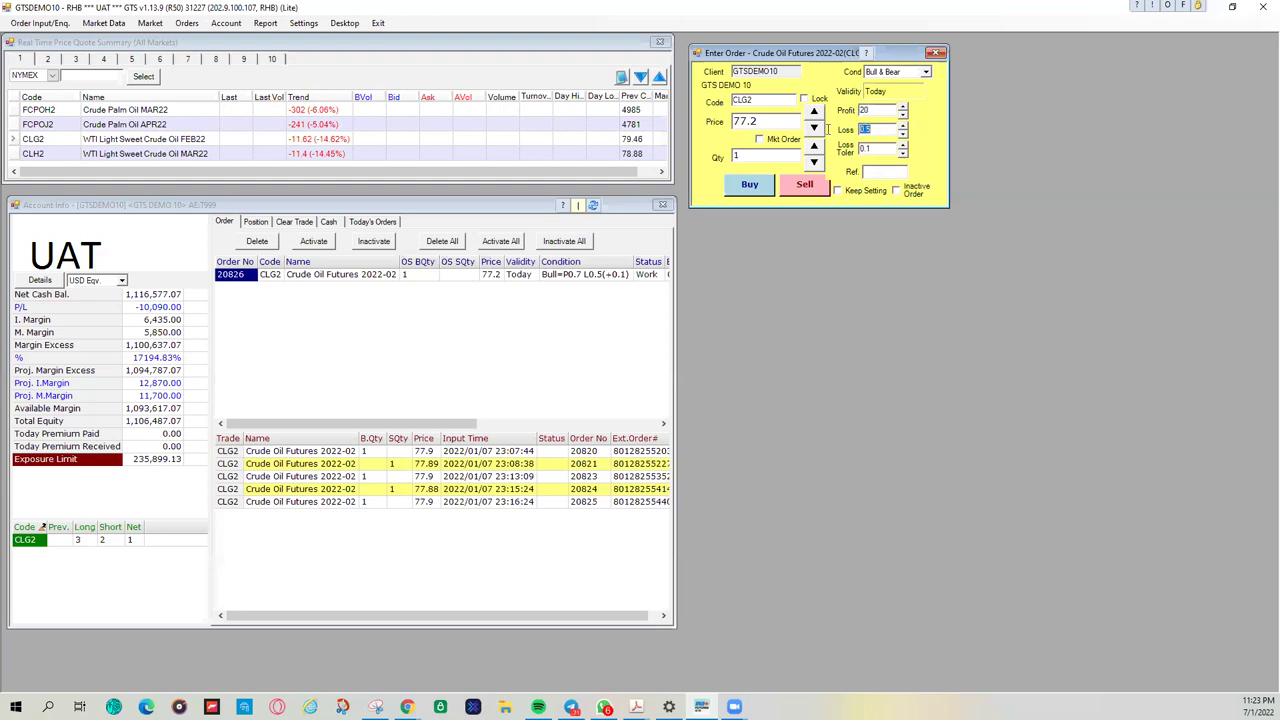
double_click(866, 129)
type("10")
double_click(874, 149)
type("5")
double_click(878, 130)
double_click(866, 147)
Step: Open the working CLG2 Bull & Bear buy order in the order list for changing
left_click(457, 275)
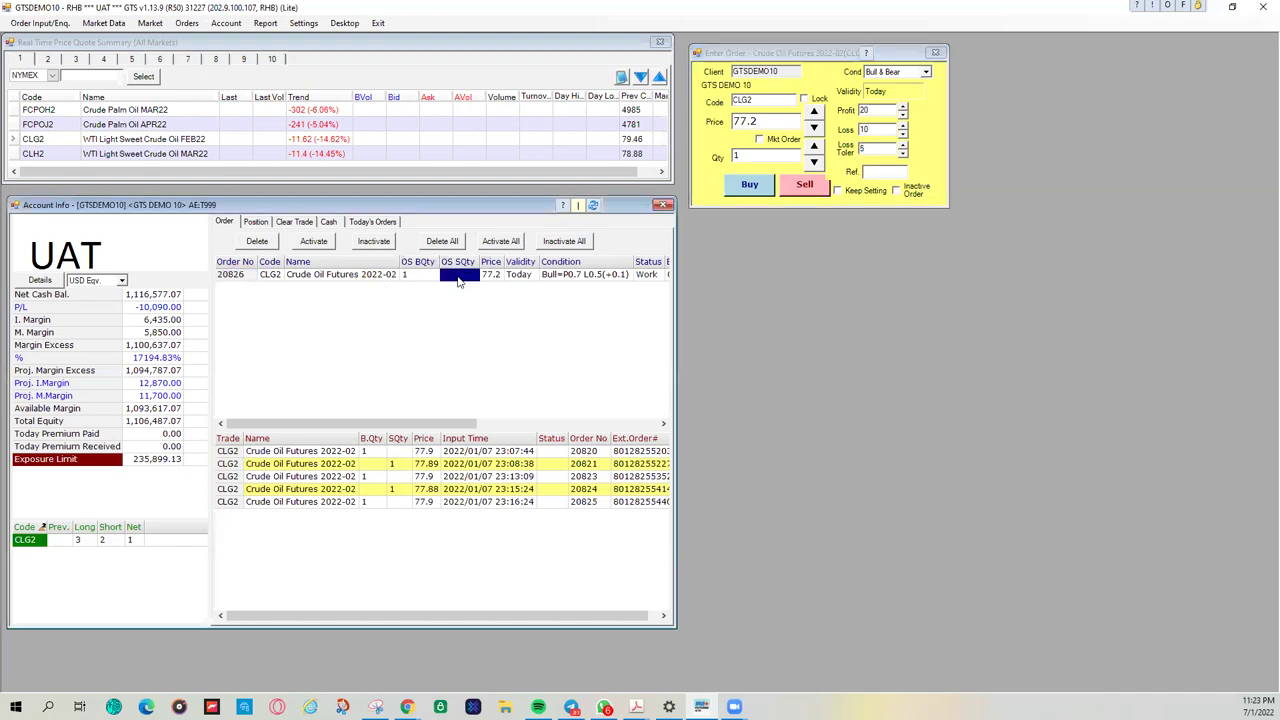
double_click(373, 280)
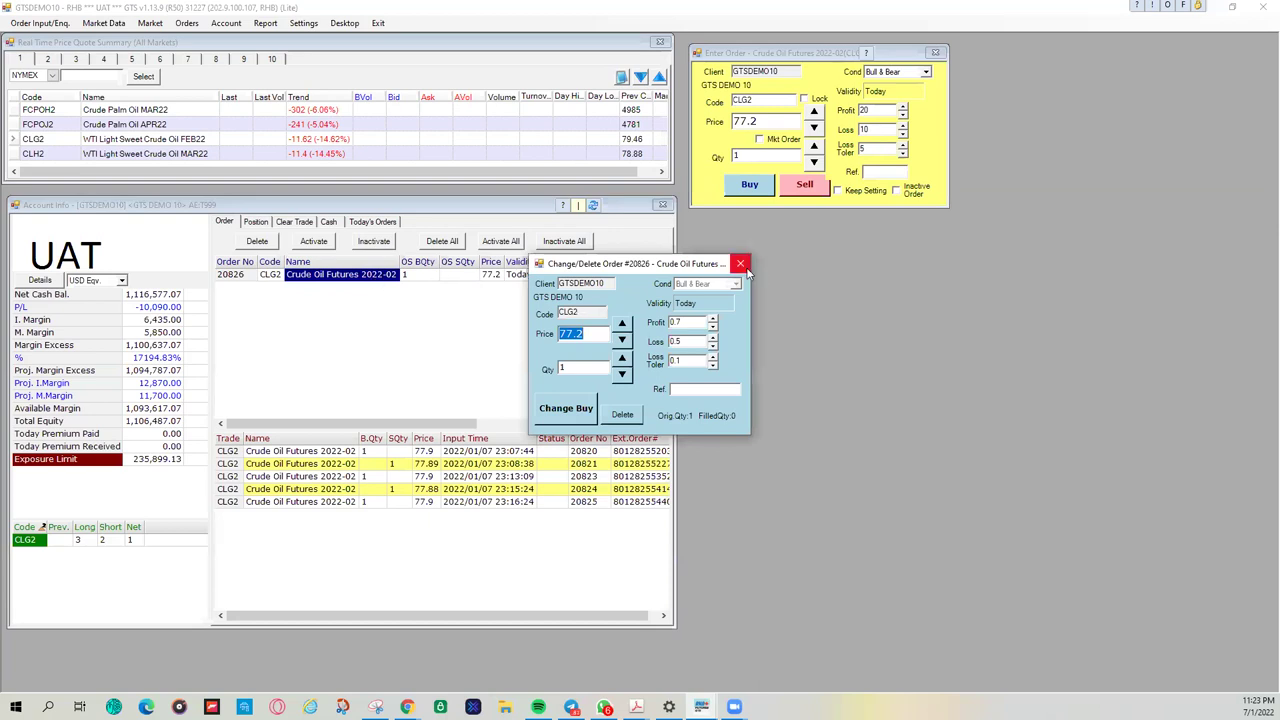
left_click(740, 264)
right_click(362, 279)
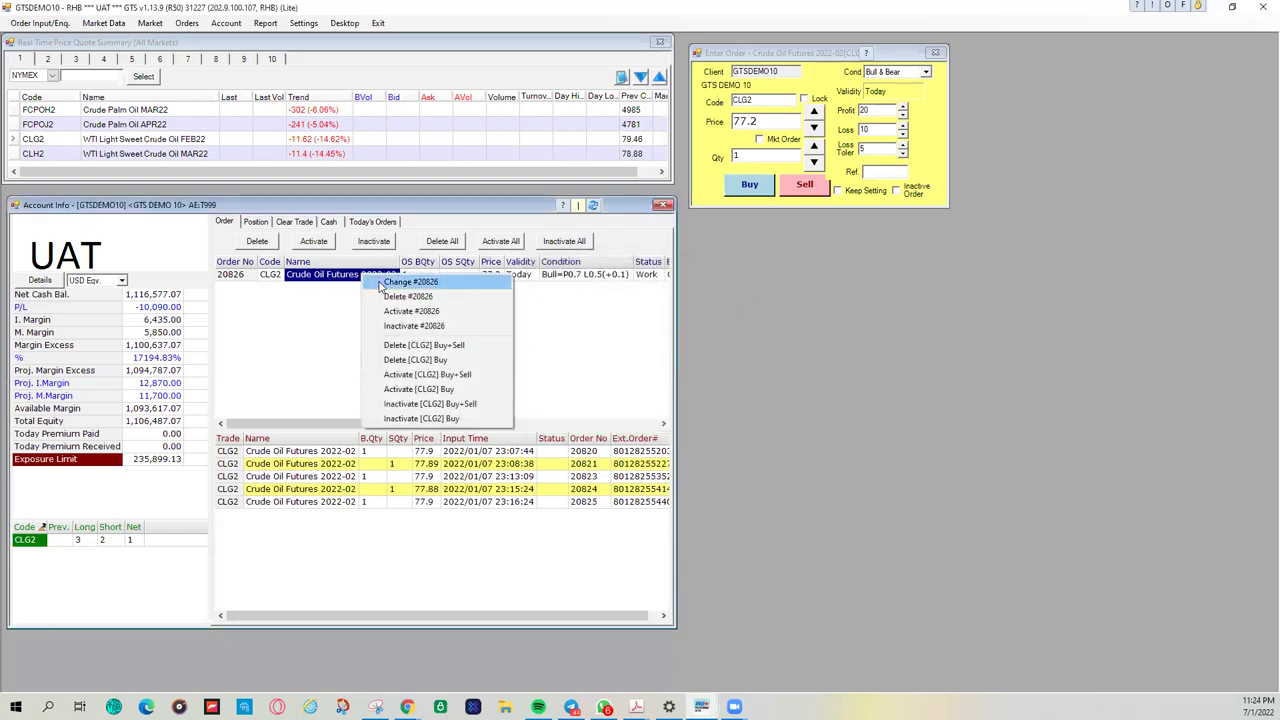
left_click(405, 283)
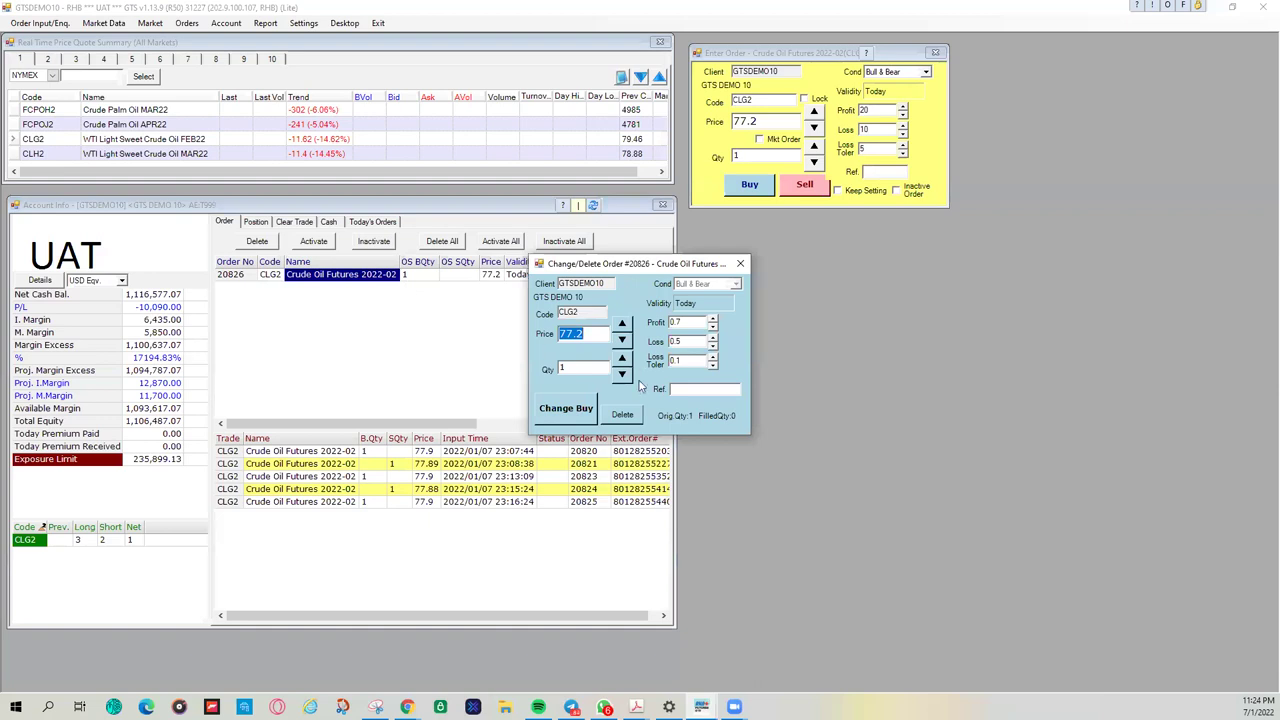
Step: Review the working CLG2 Bull & Bear buy order's profit, loss and loss tolerance in its change form, and close the form
left_click(712, 327)
left_click(712, 333)
left_click(740, 263)
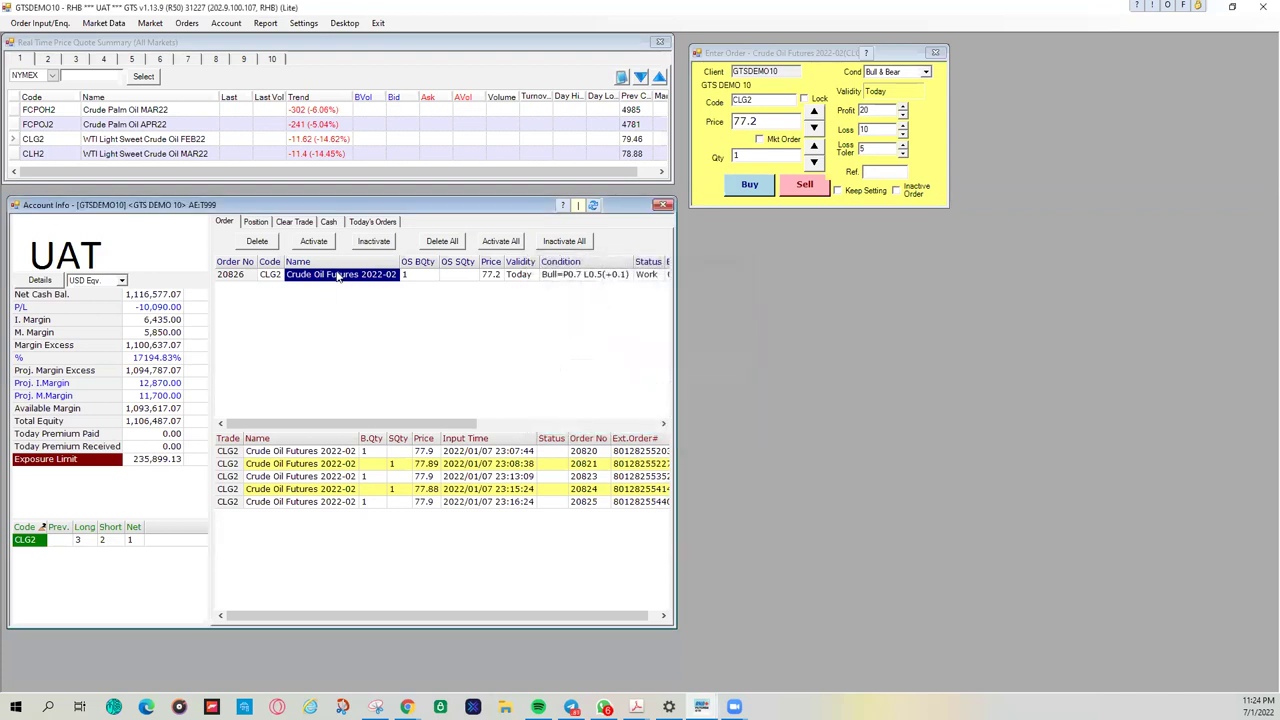
right_click(338, 277)
left_click(325, 281)
double_click(325, 279)
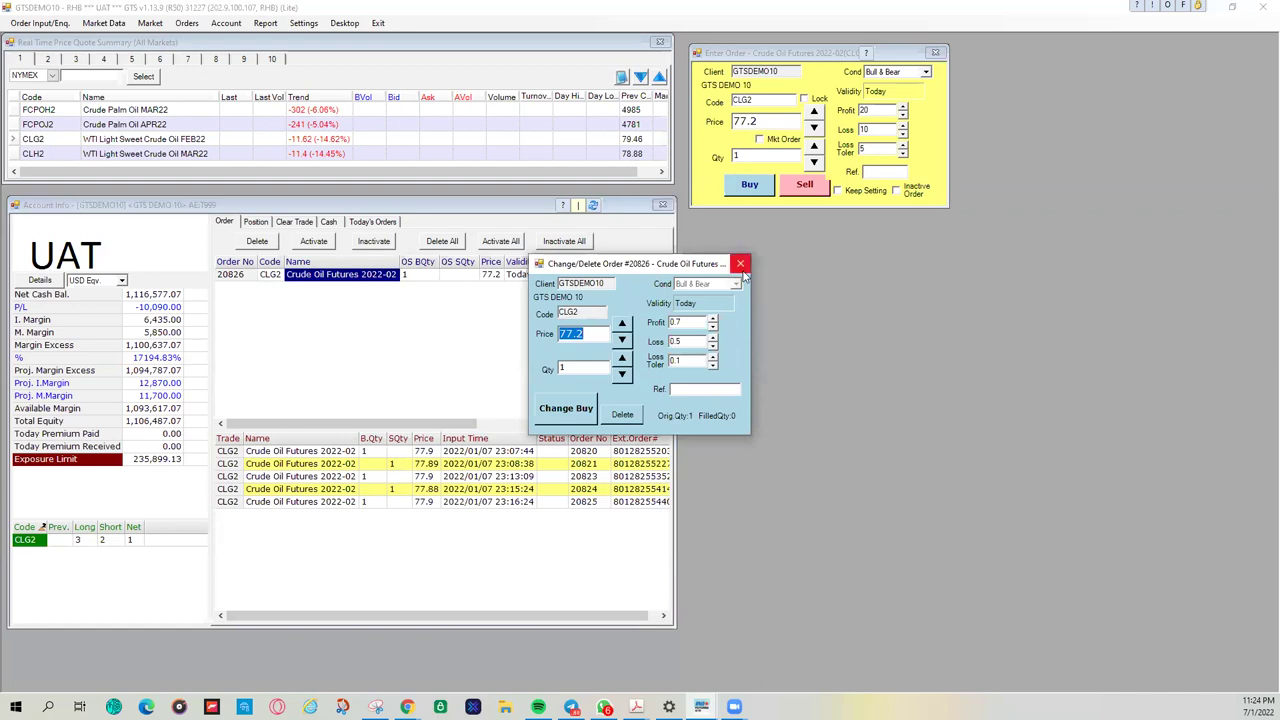
left_click(740, 264)
Step: Check the actions available for the working CLG2 order, and view its change form once more without submitting anything
right_click(366, 280)
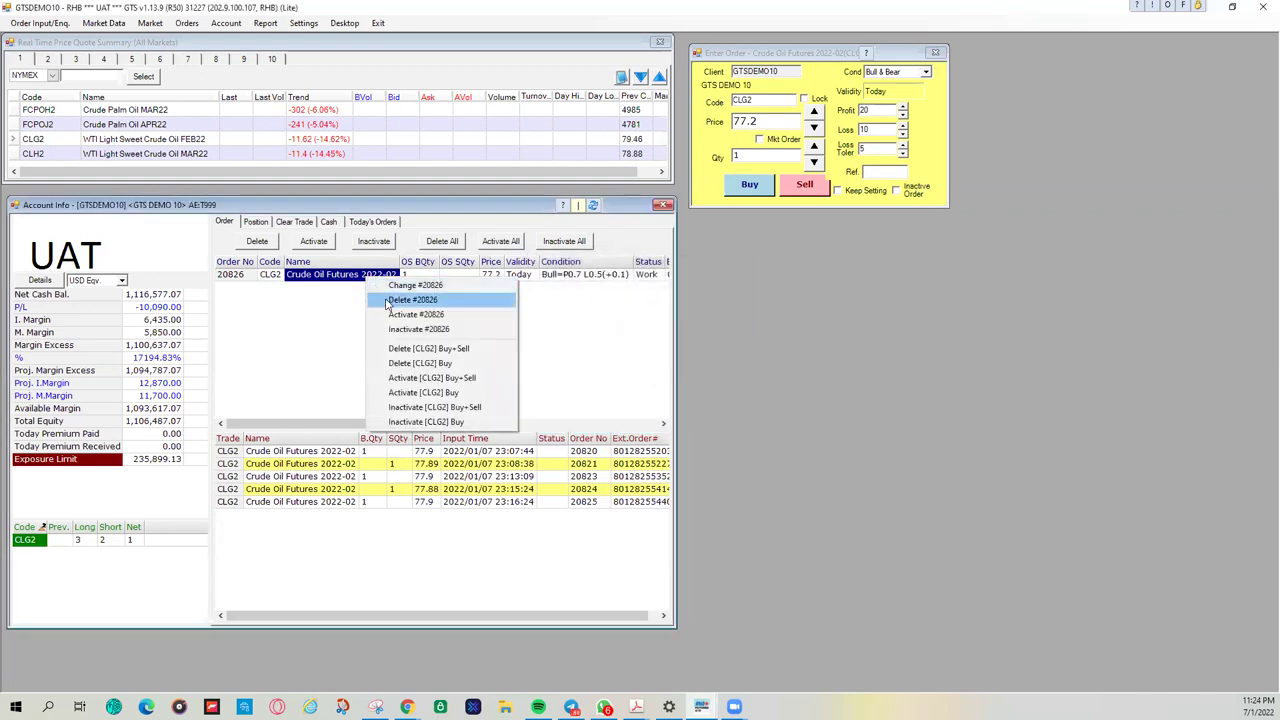
left_click(279, 357)
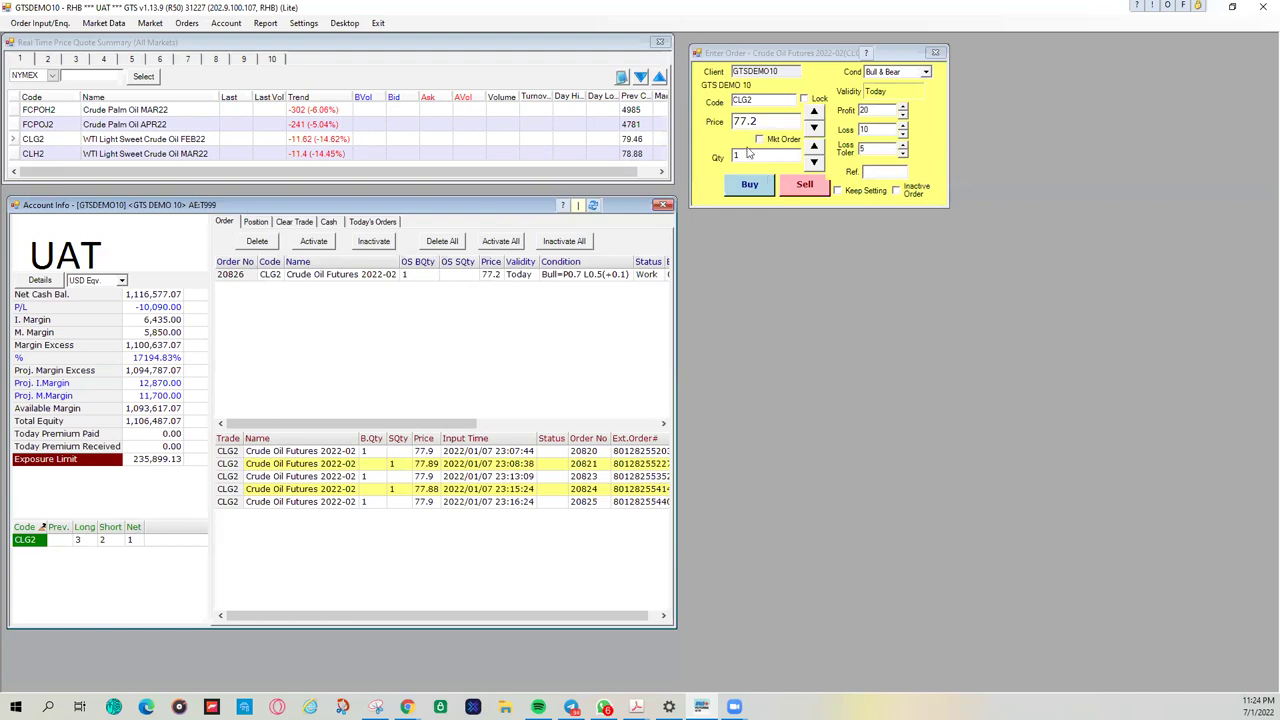
left_click(374, 278)
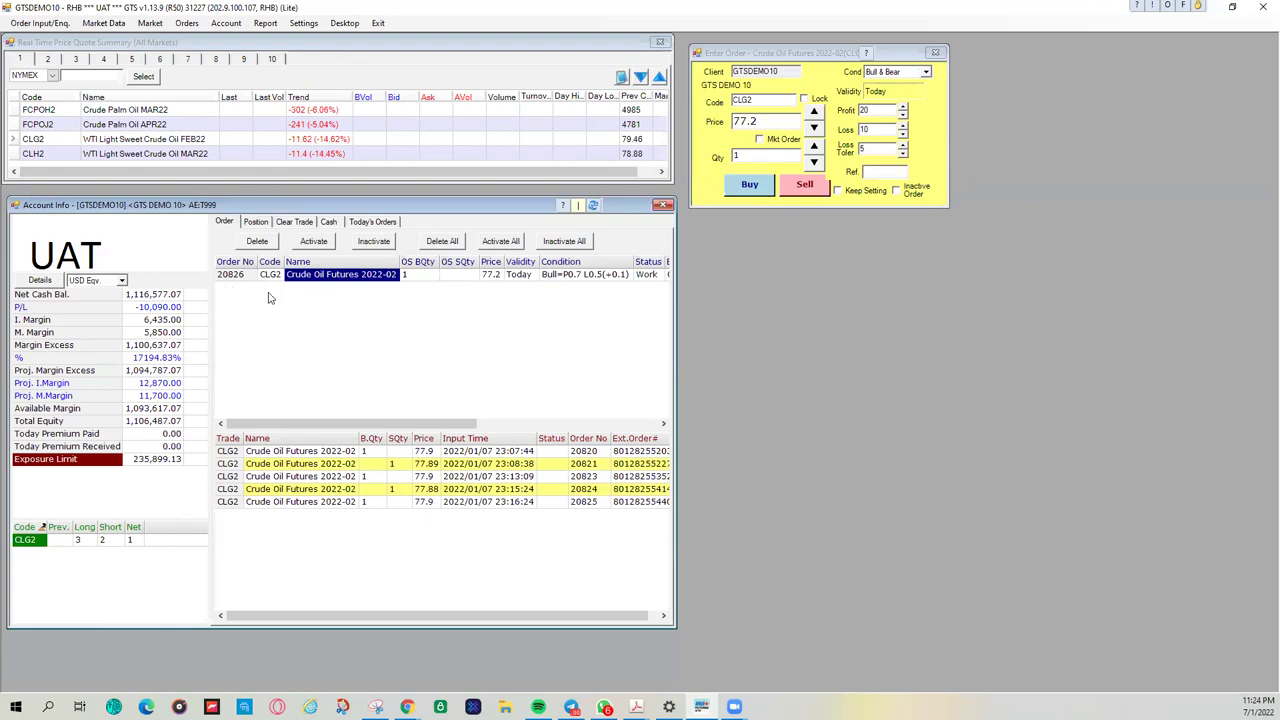
double_click(335, 277)
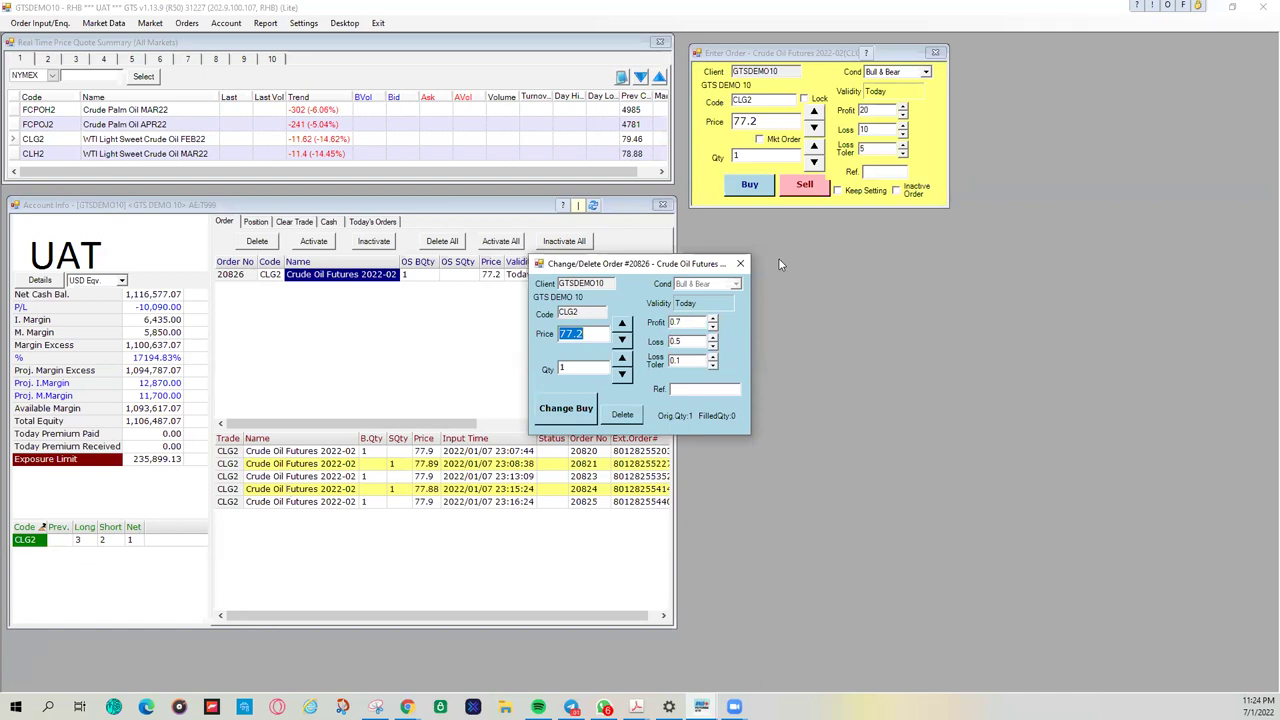
left_click(741, 264)
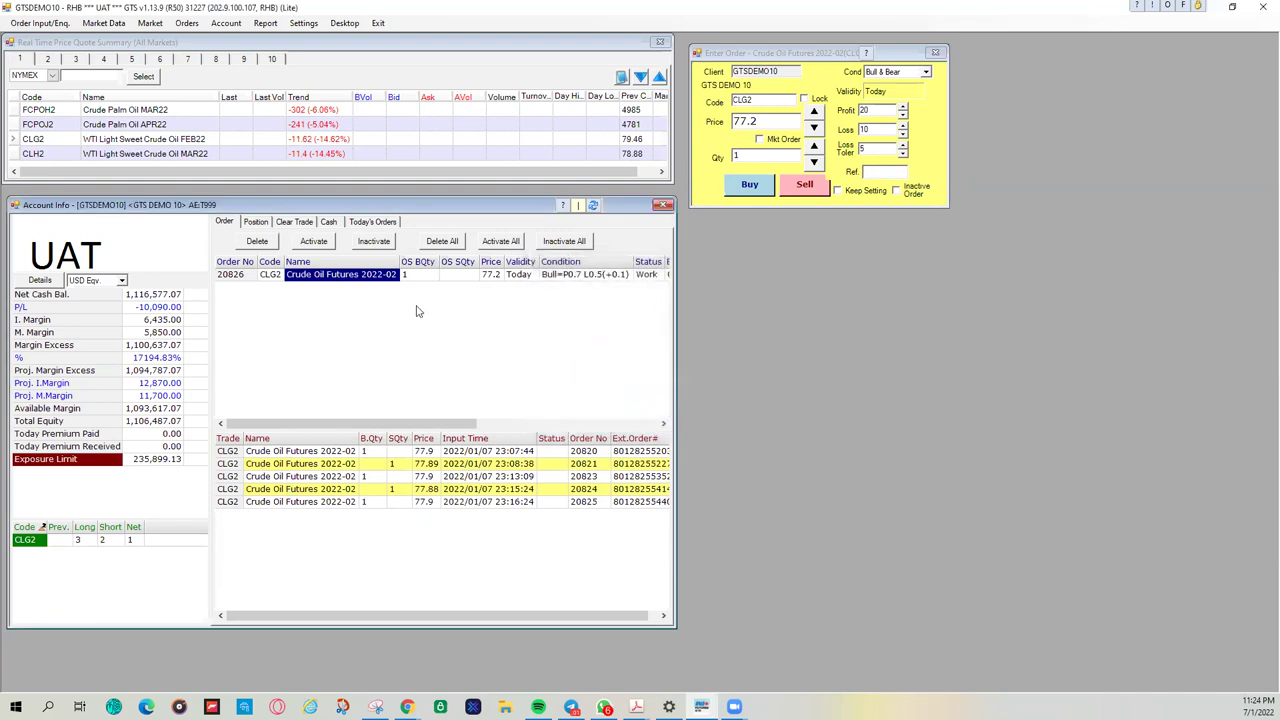
Step: Close the open CLG2 position with a sell market order for quantity 1, valid today
left_click(257, 222)
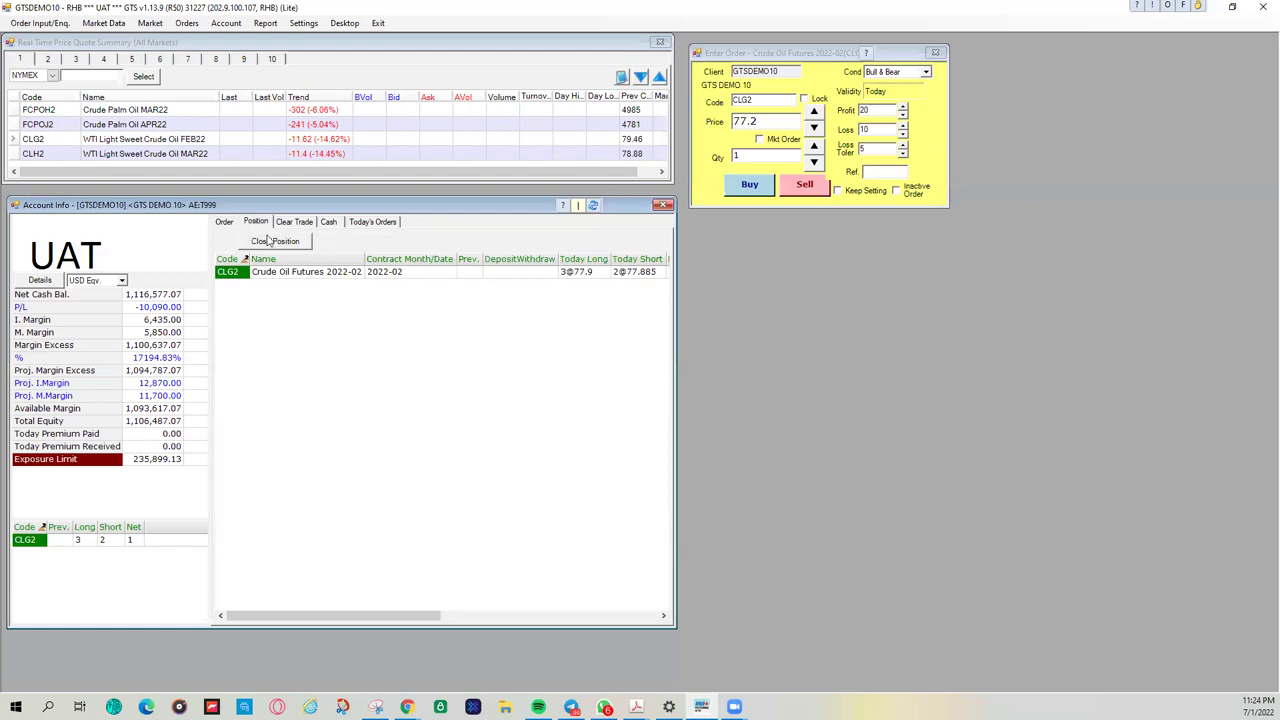
left_click(290, 272)
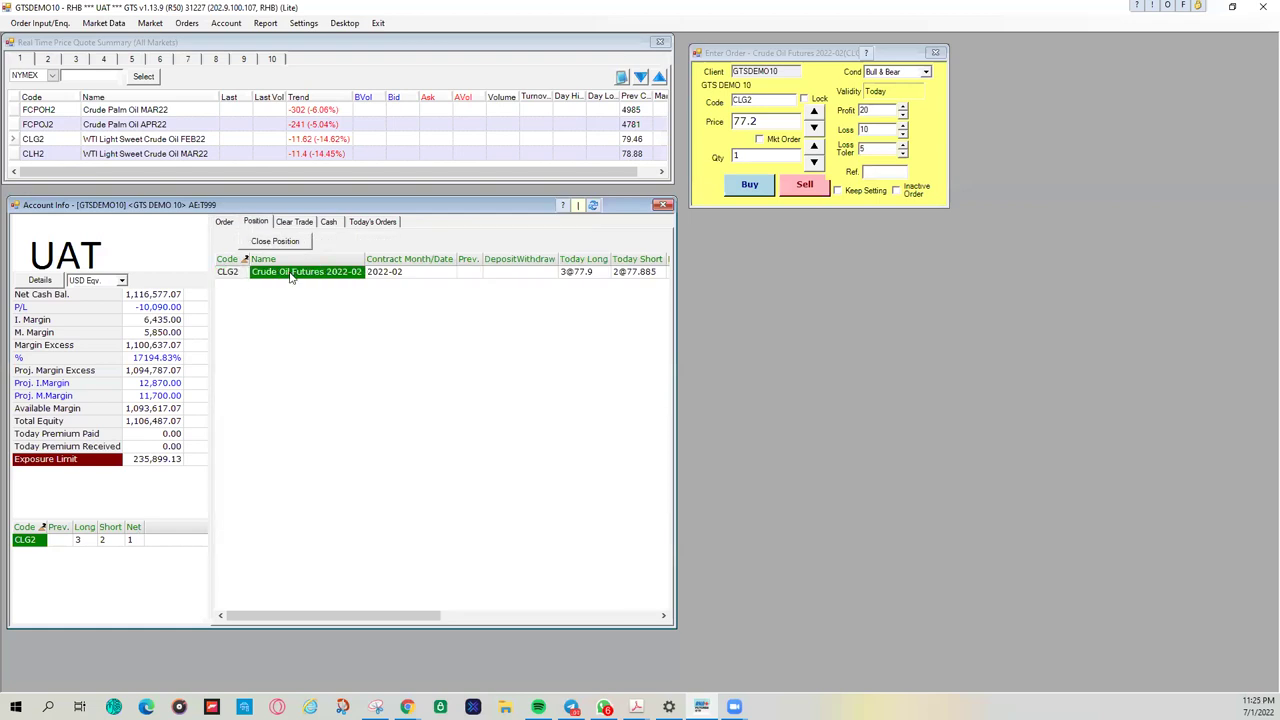
left_click(275, 241)
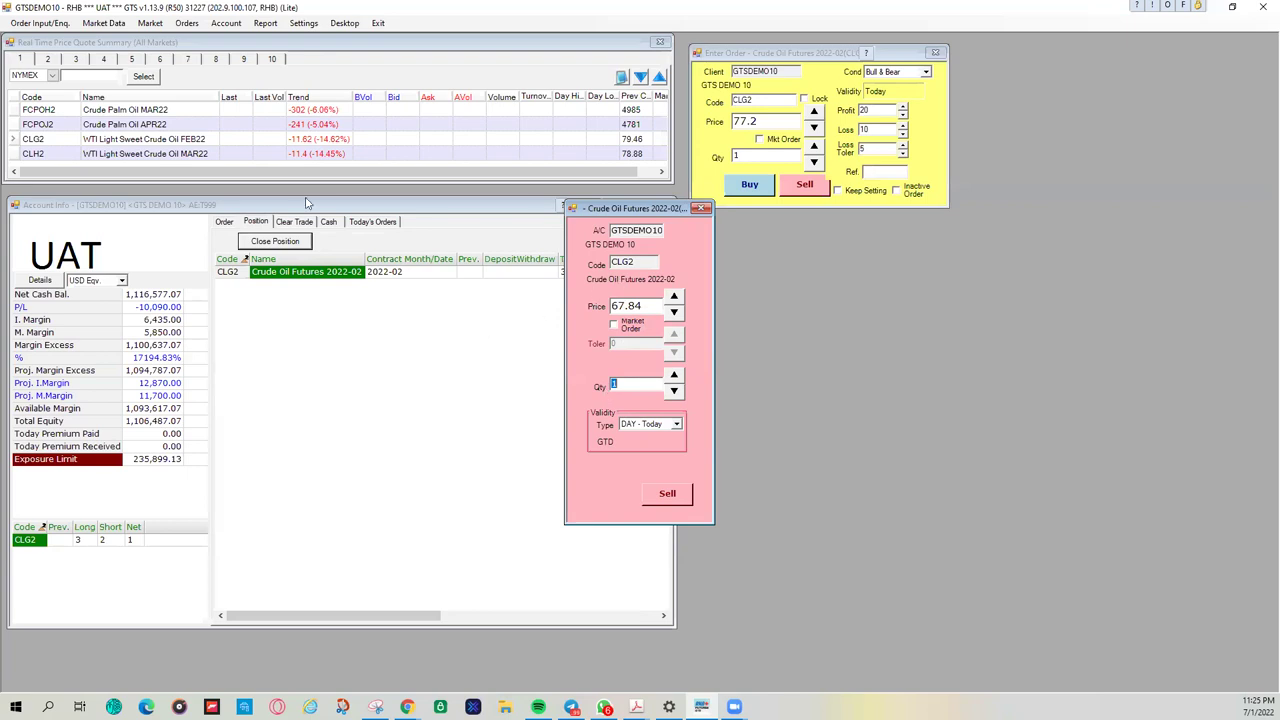
left_click(612, 330)
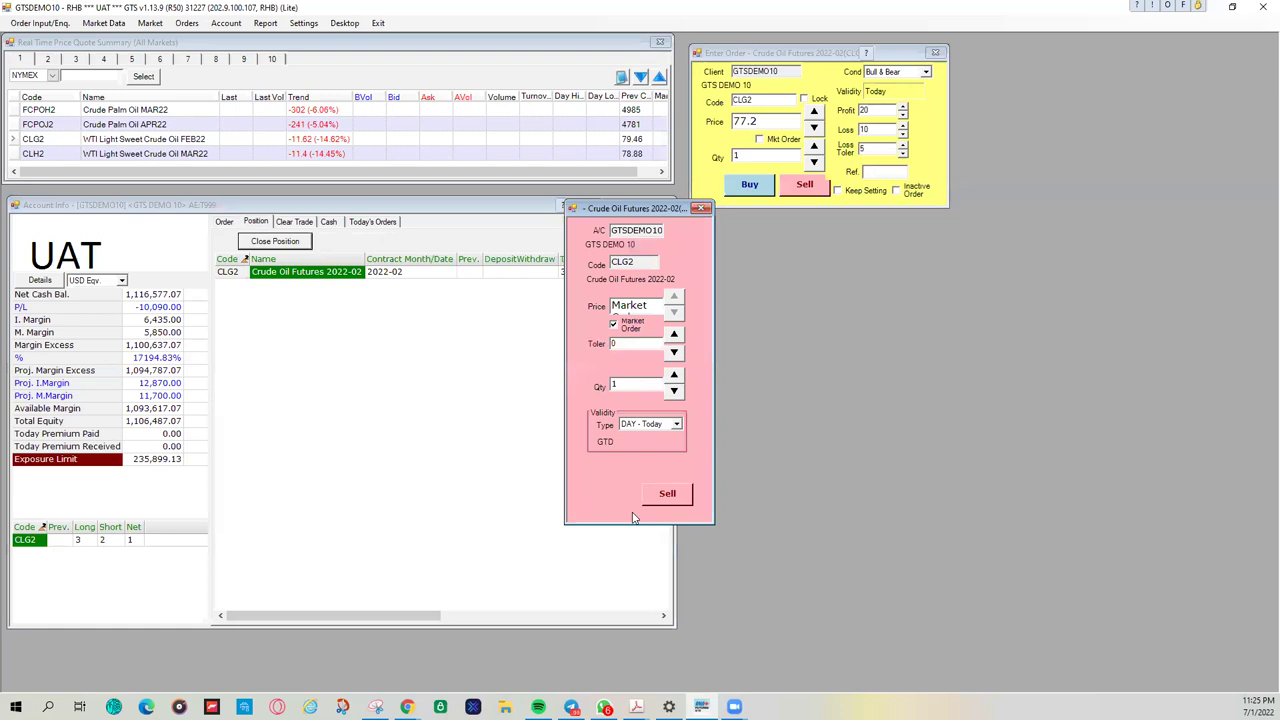
left_click(667, 493)
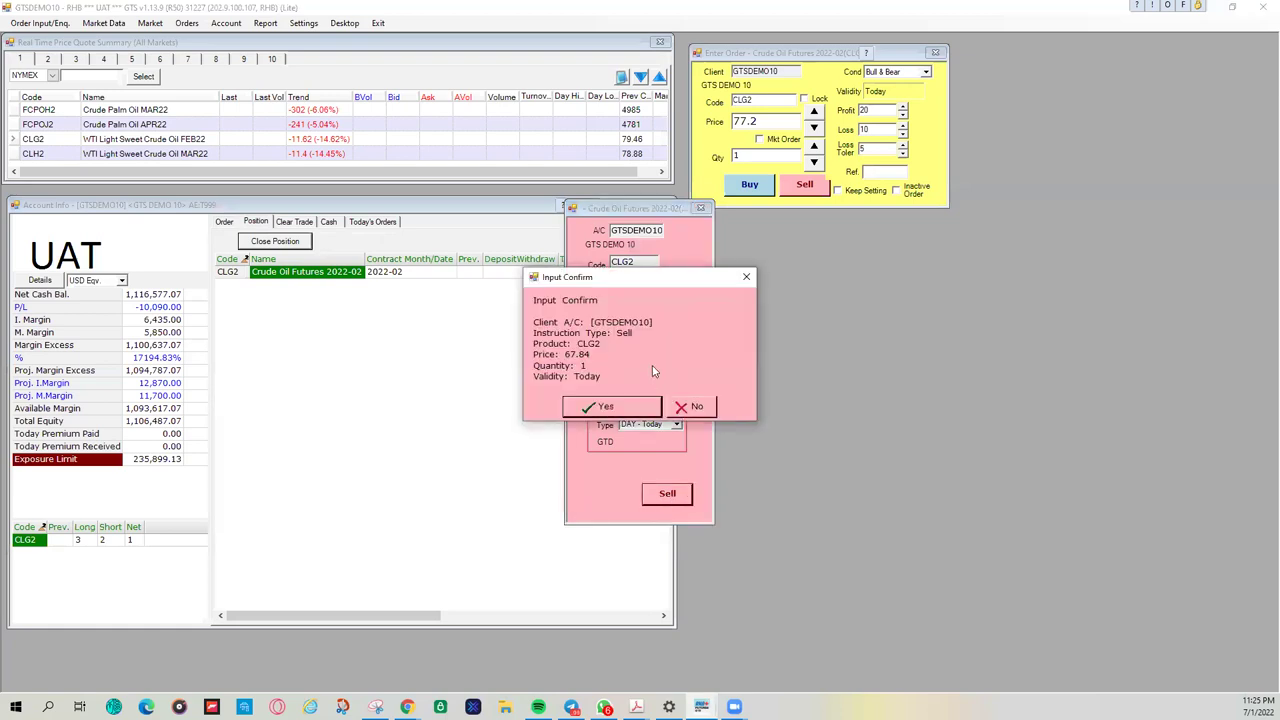
left_click(614, 410)
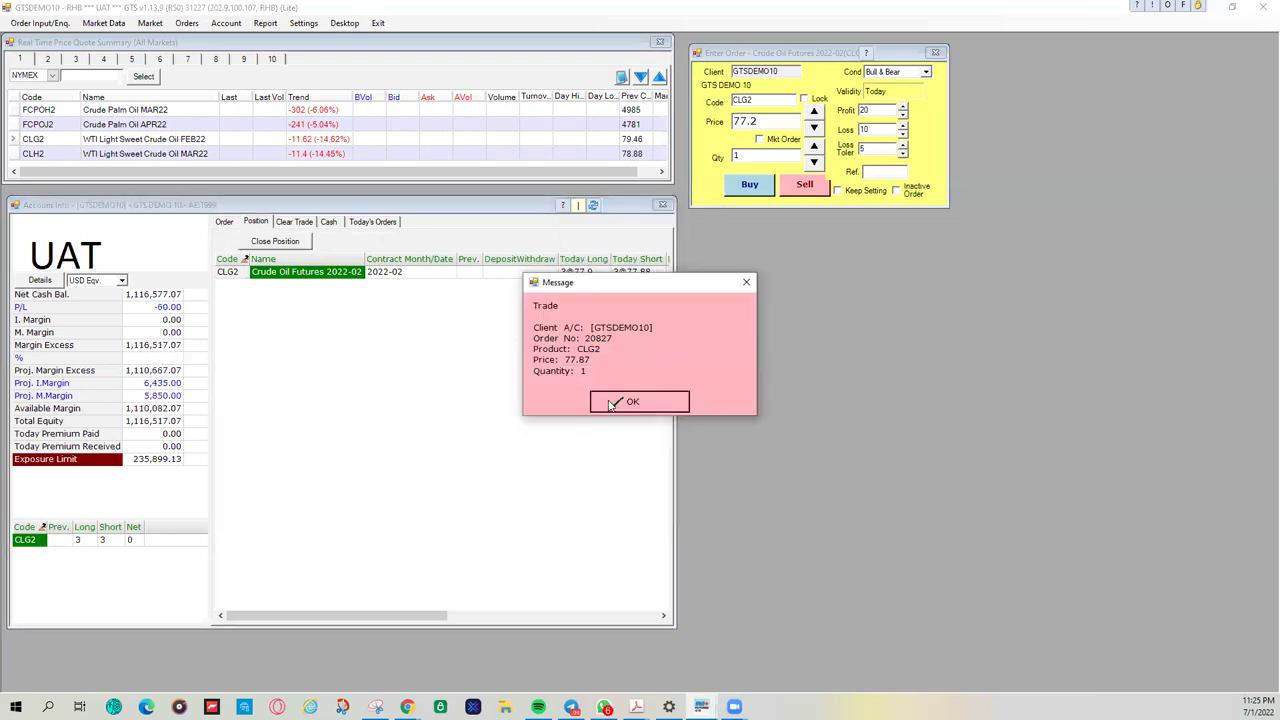
left_click(630, 401)
Step: Delete the working CLG2 Bull & Bear buy order from the order list
left_click(224, 222)
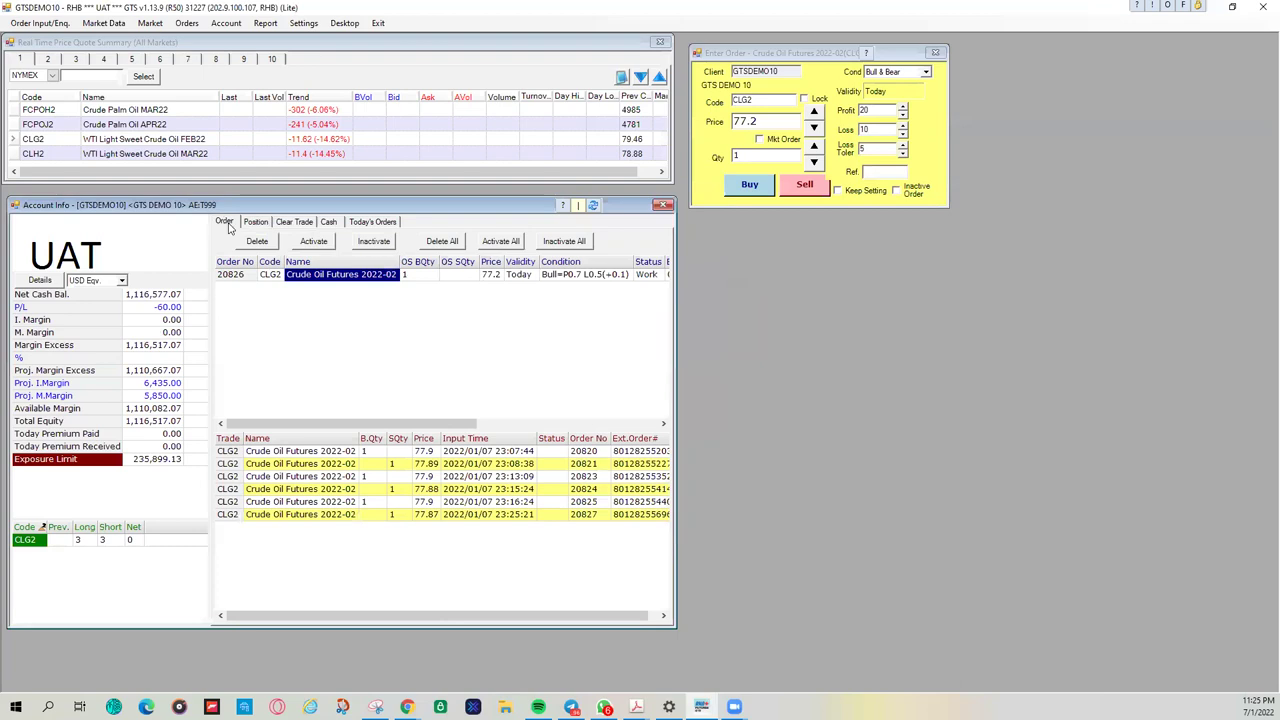
left_click(420, 281)
right_click(420, 281)
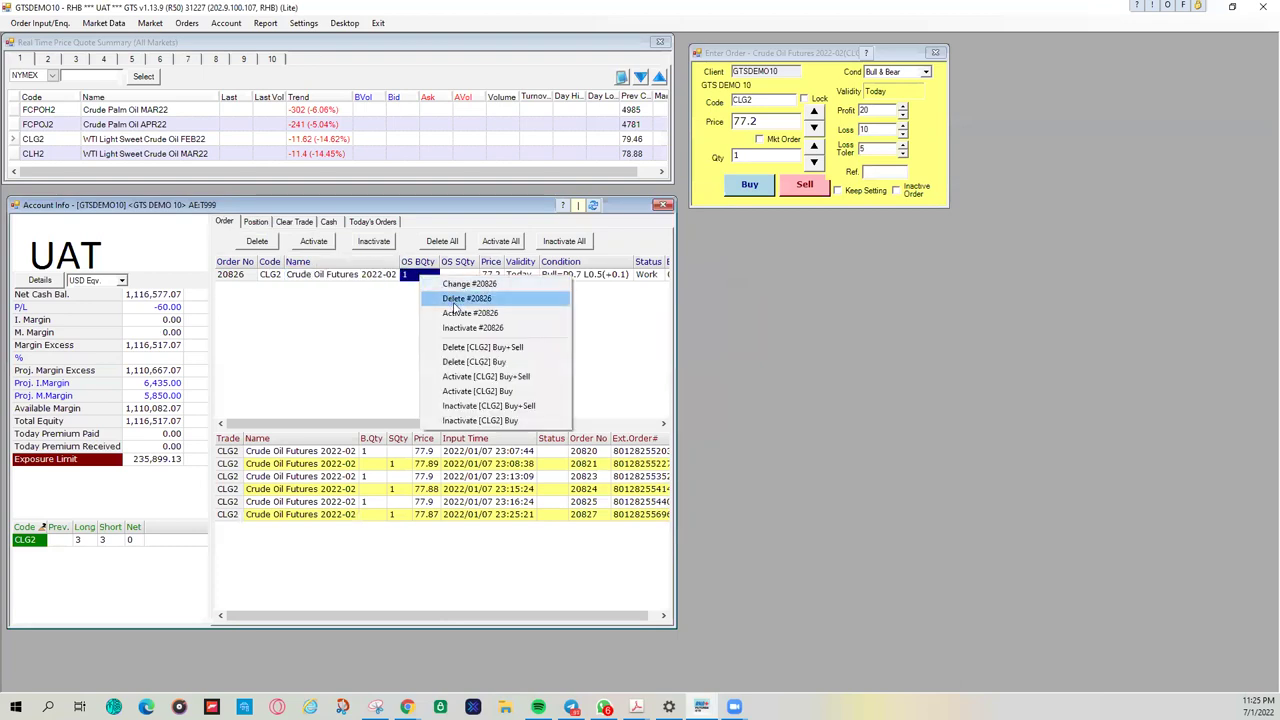
left_click(462, 298)
left_click(585, 423)
left_click(617, 425)
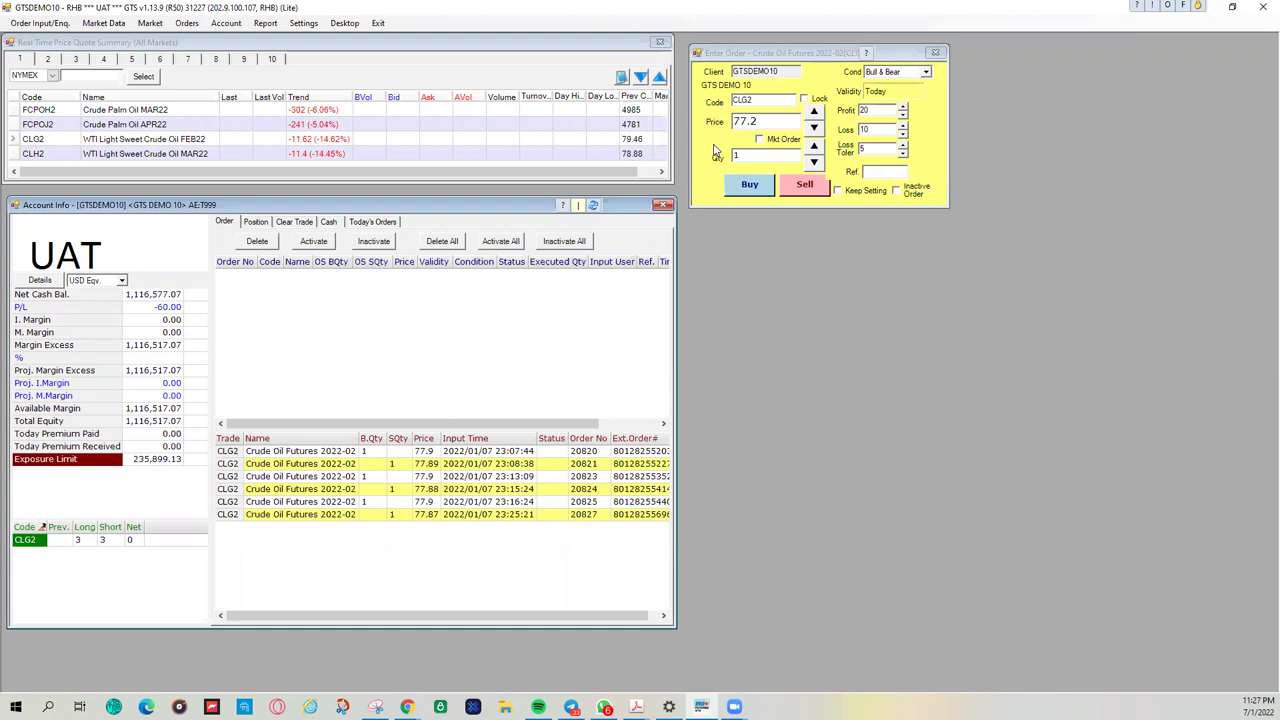
Step: Set the condition of the new CLG2 order to Normal
left_click(757, 124)
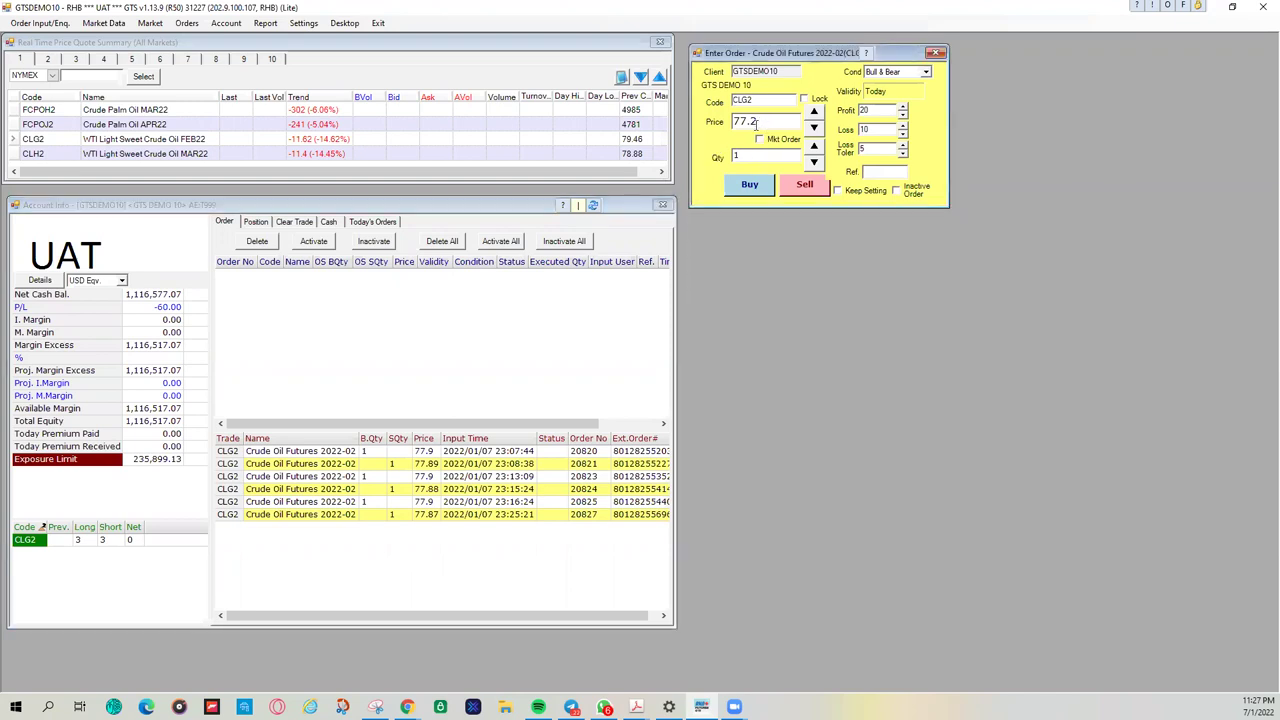
left_click_drag(735, 124, 768, 121)
left_click_drag(730, 126, 777, 116)
left_click(895, 73)
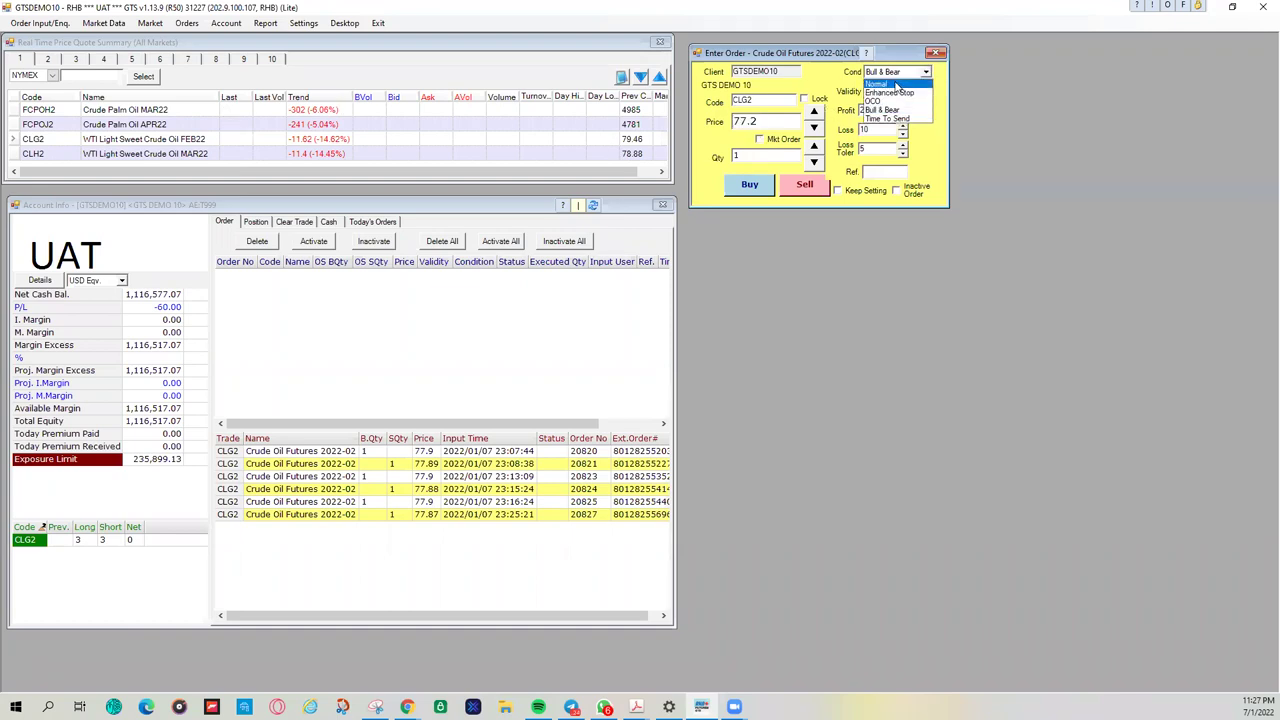
left_click(895, 85)
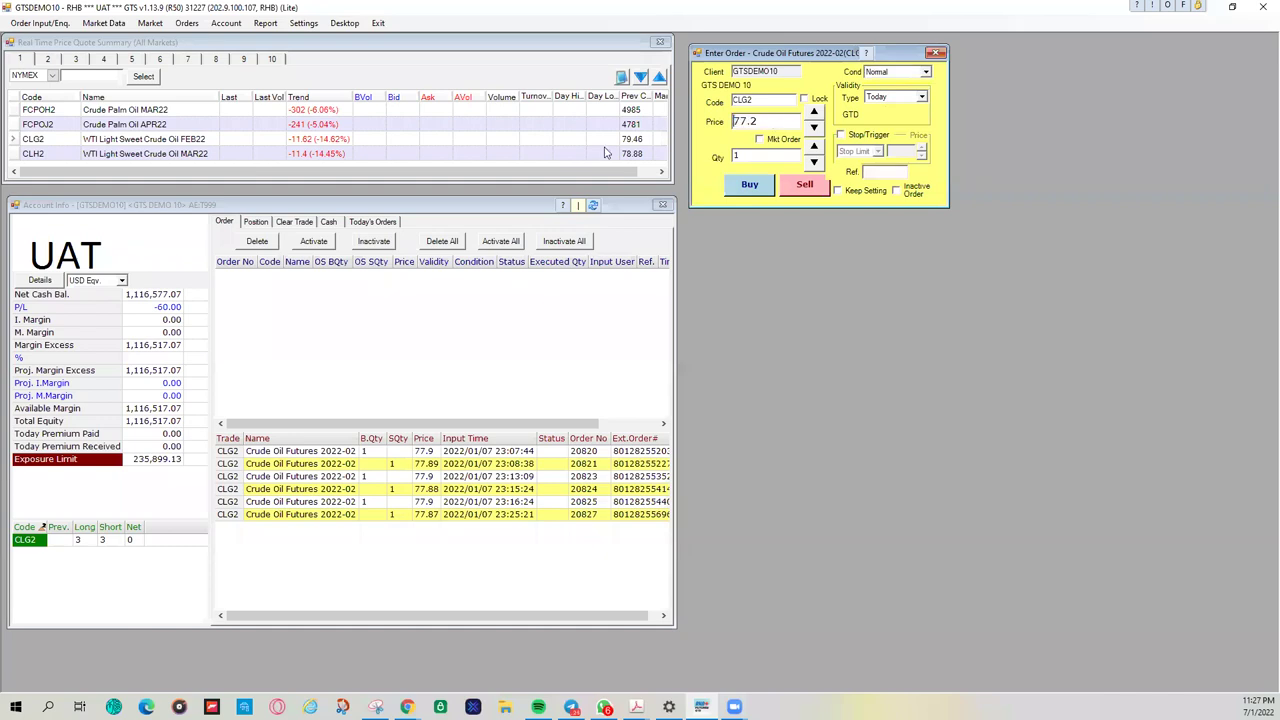
Step: Load contracts from the price quotes into the order form, starting with FCPOH2 and ending with CLG2
key("shift+Home")
left_click(235, 110)
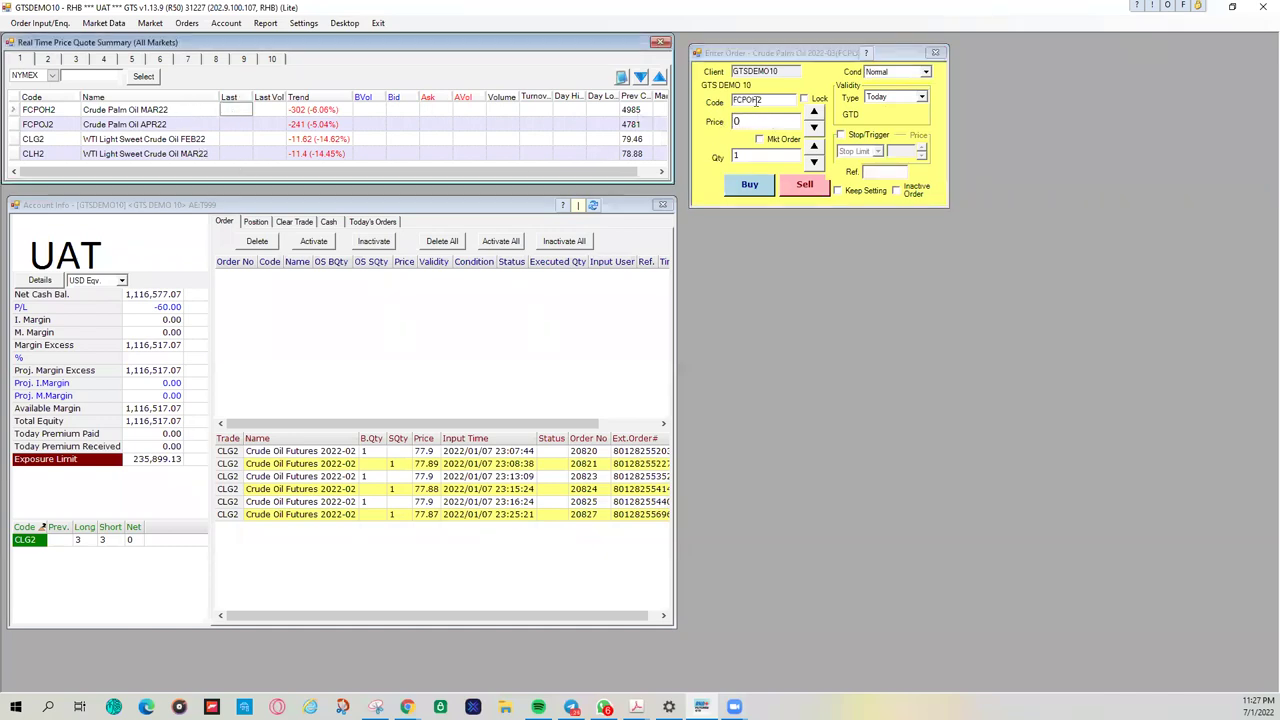
left_click(235, 124)
left_click(237, 140)
double_click(232, 143)
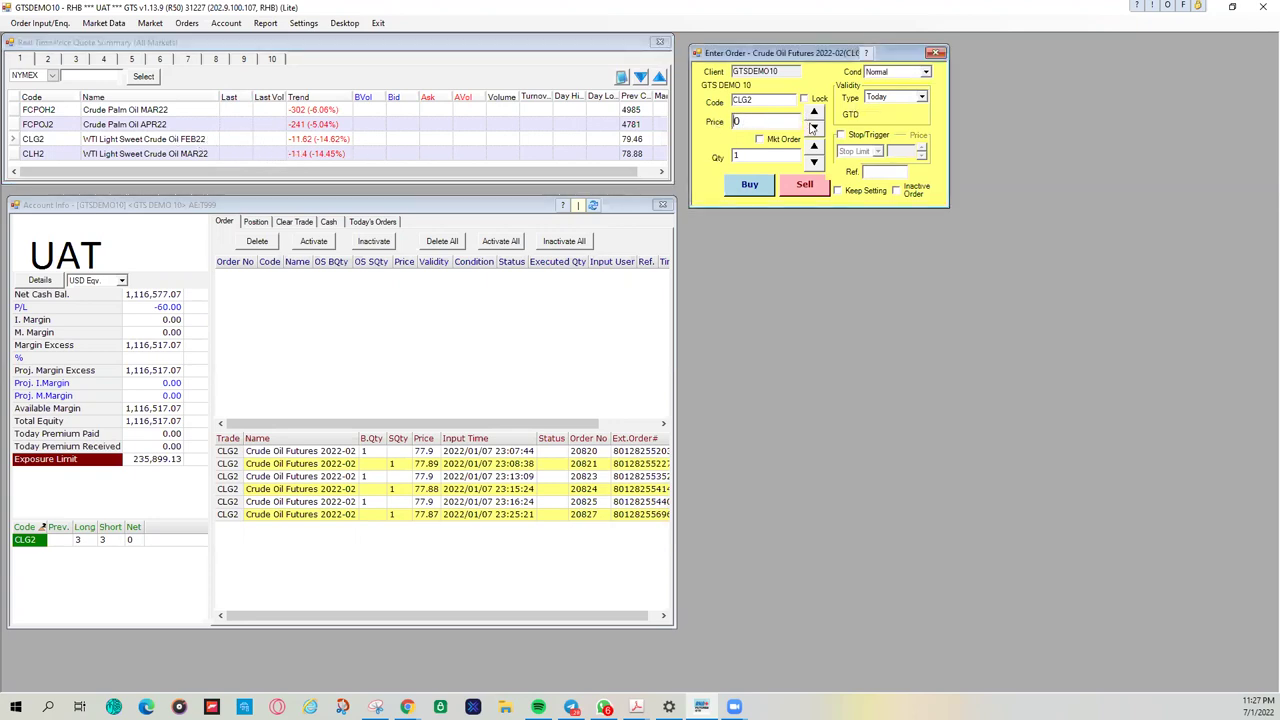
double_click(764, 121)
Step: Show the OCO condition's fields, return to the Normal condition and enable its Stop/Trigger option
left_click(915, 73)
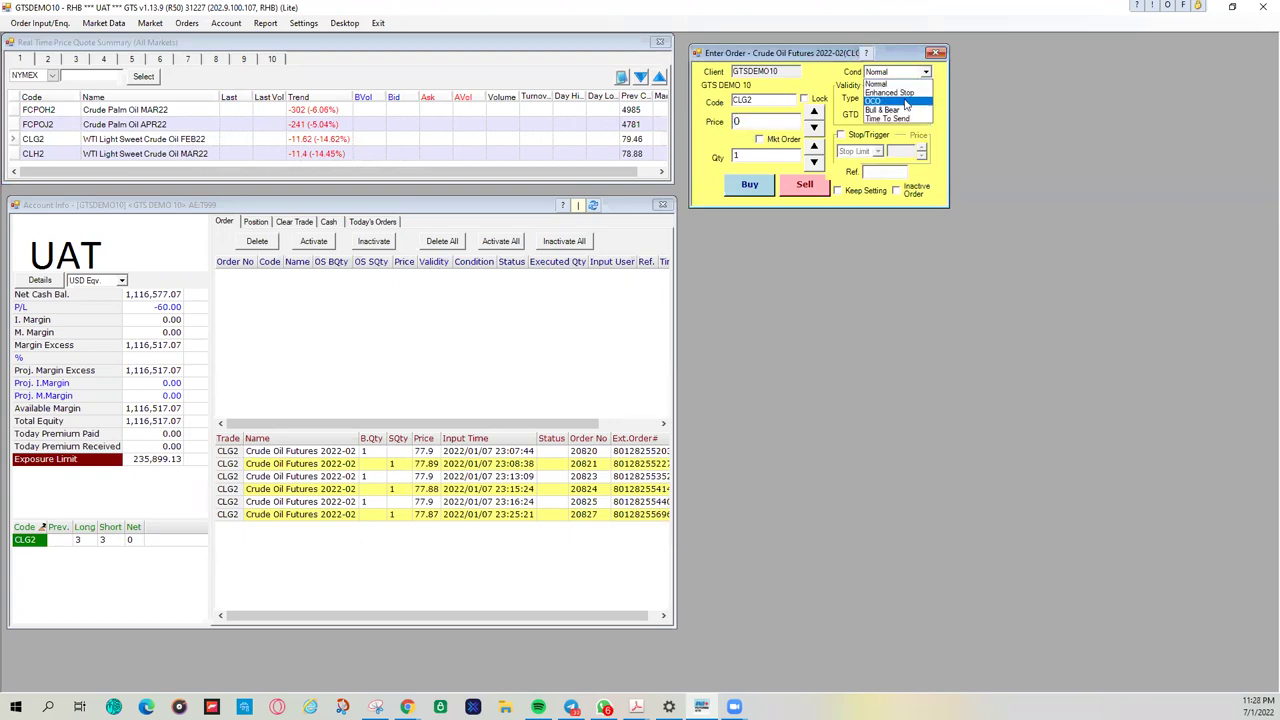
left_click(903, 106)
left_click(915, 72)
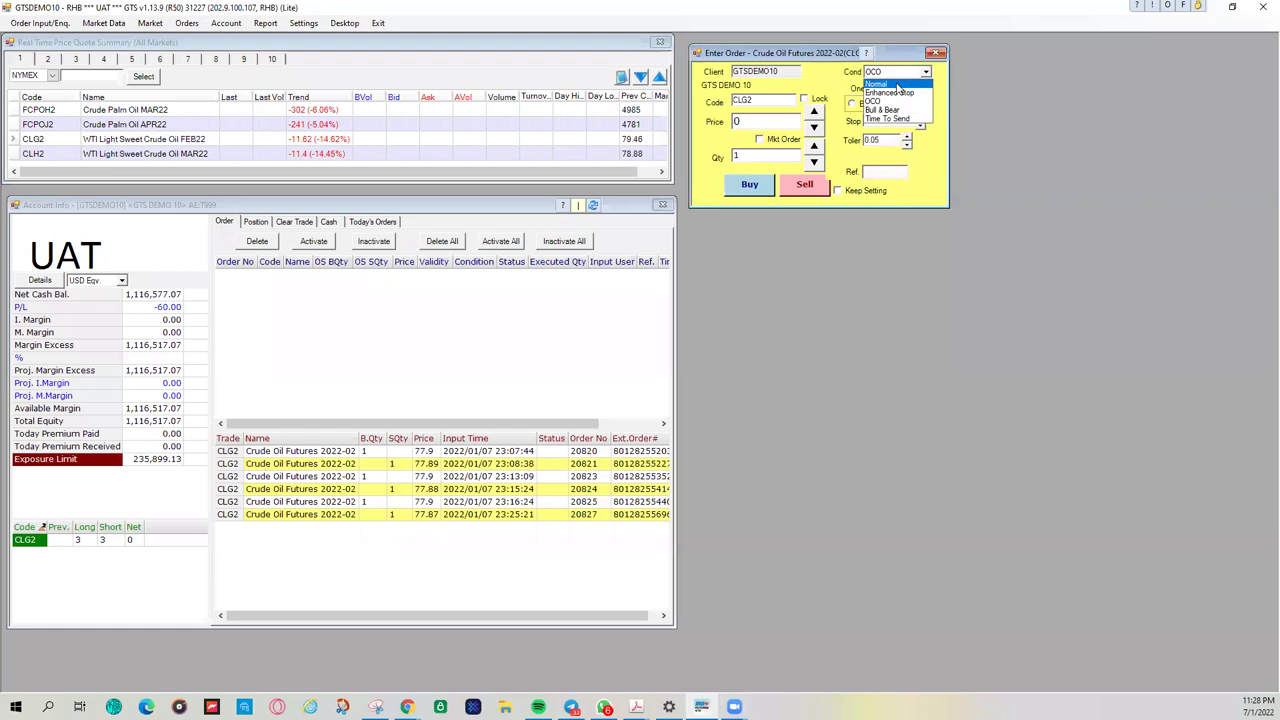
left_click(898, 86)
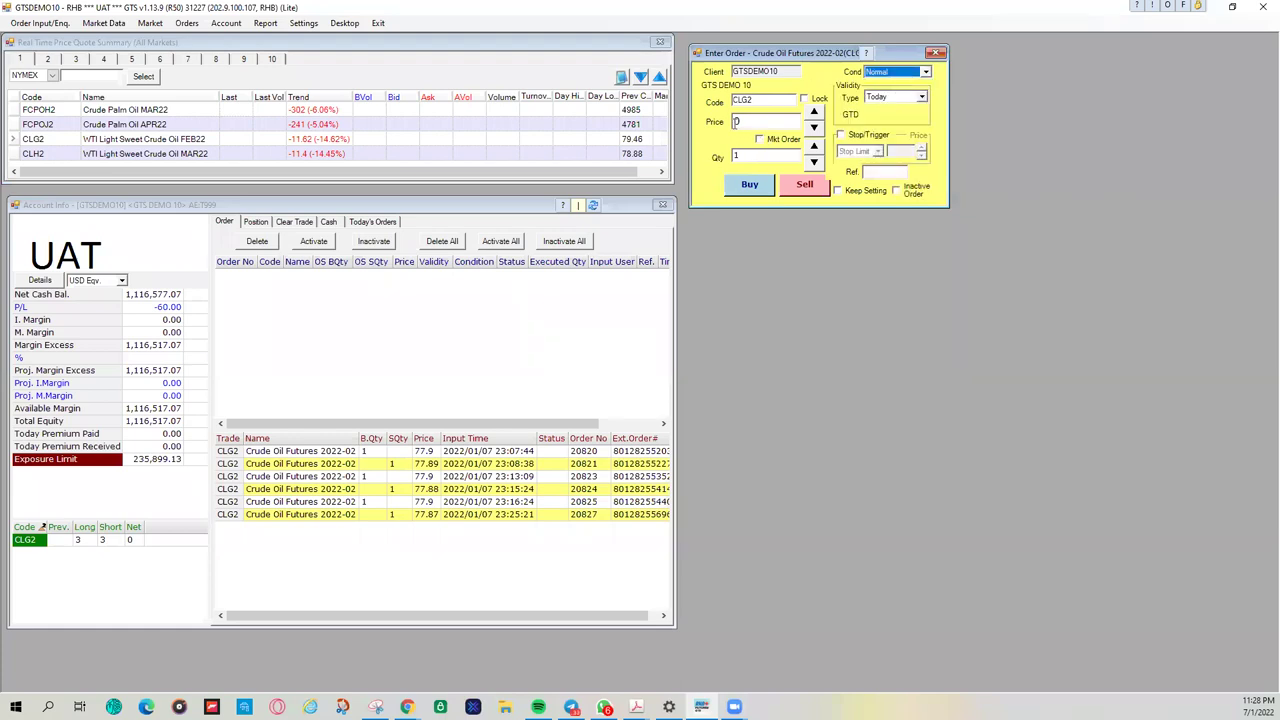
left_click(841, 135)
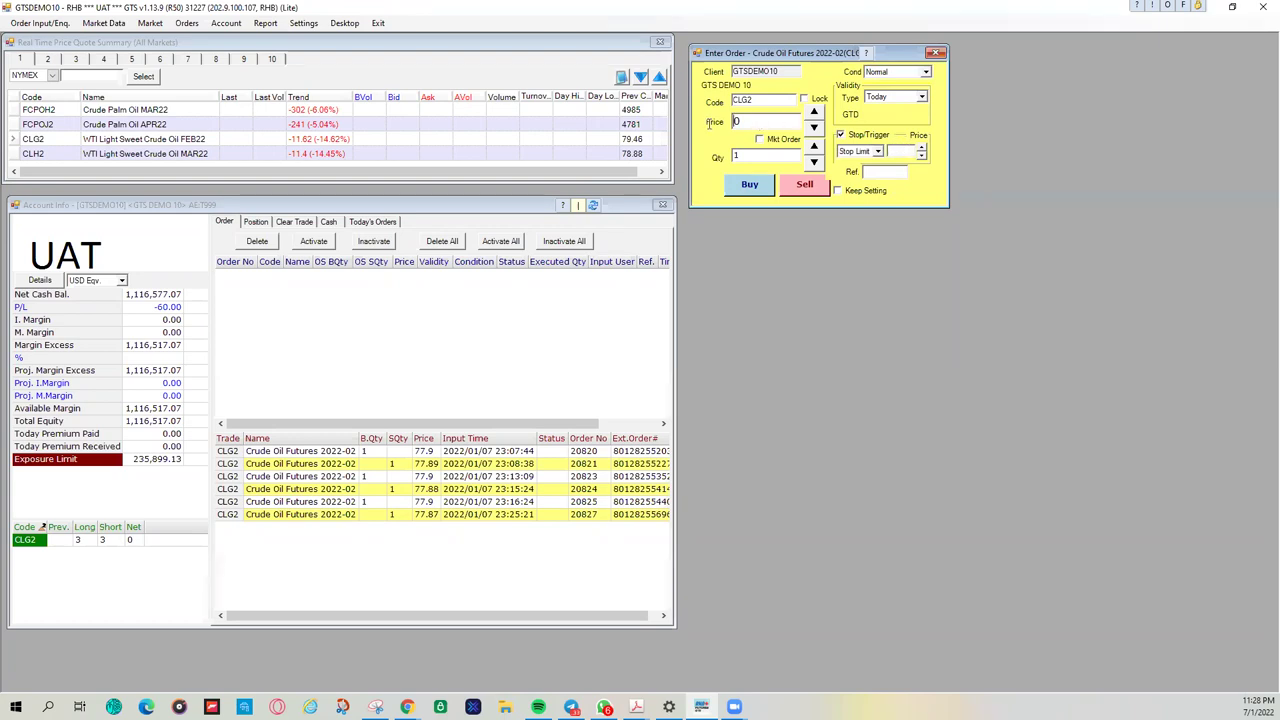
Step: Compare the fields of the OCO and Bull & Bear conditions for the CLG2 order
left_click(880, 74)
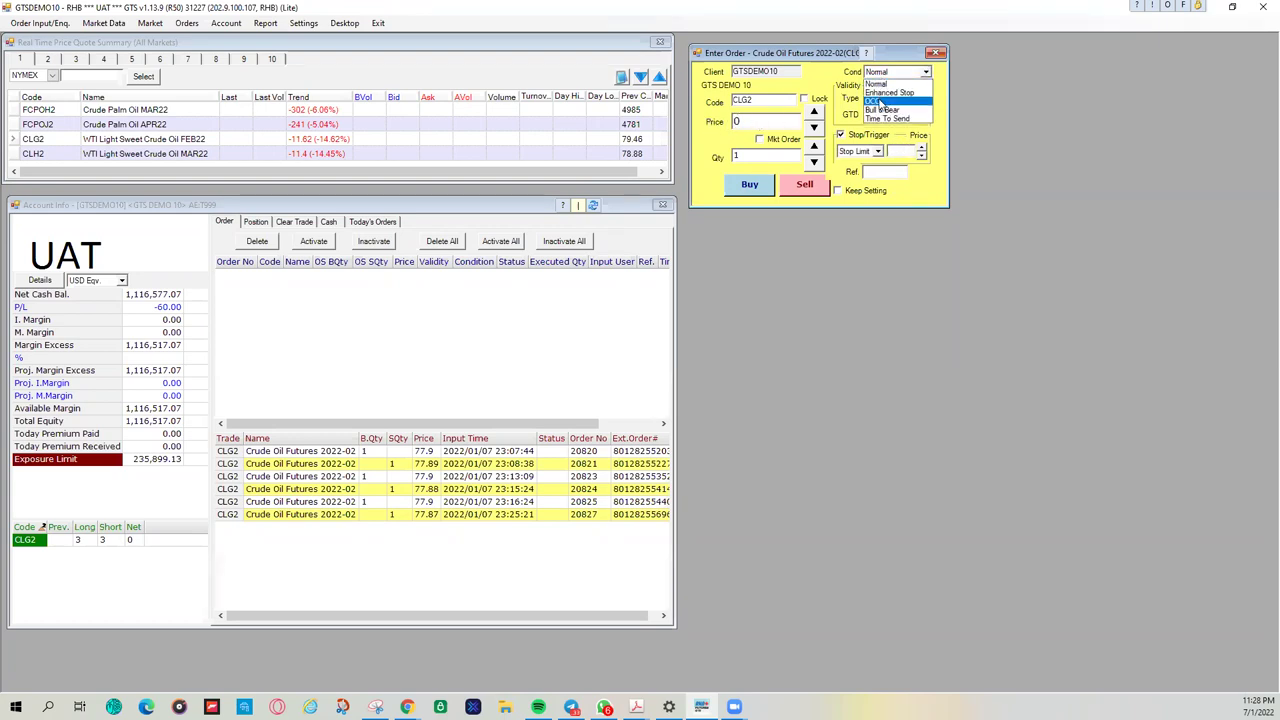
left_click(880, 107)
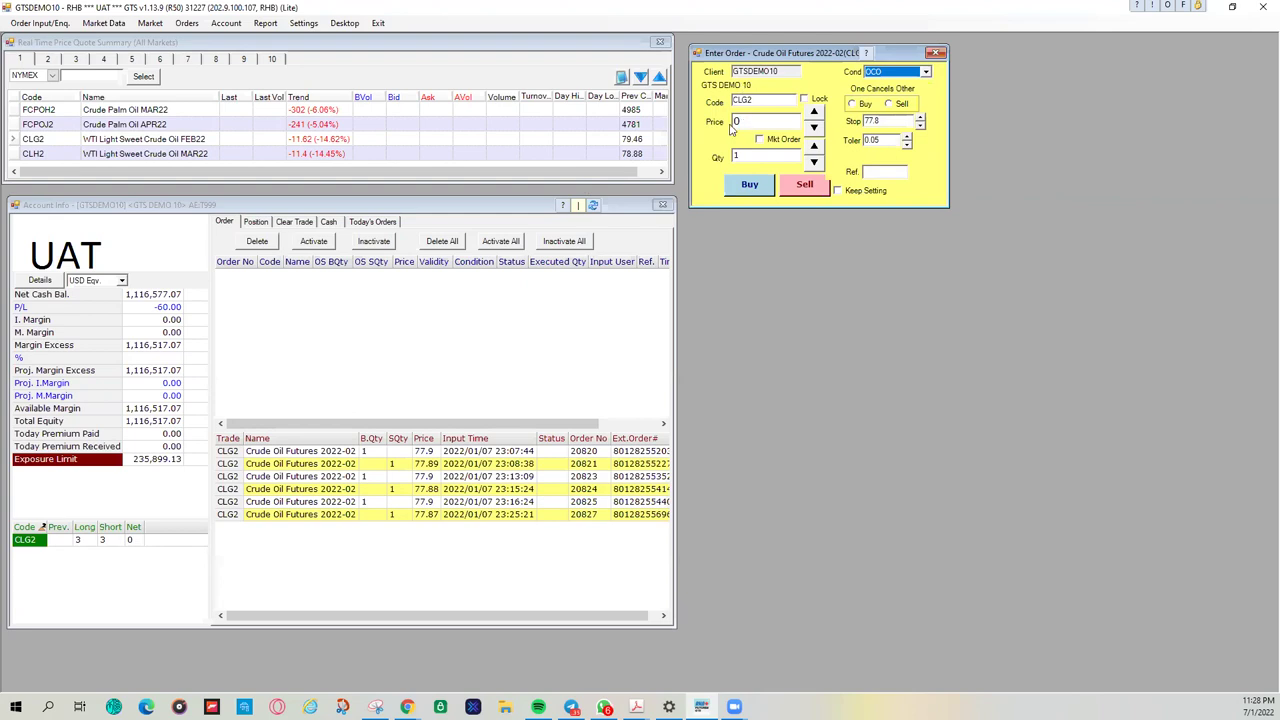
left_click(880, 72)
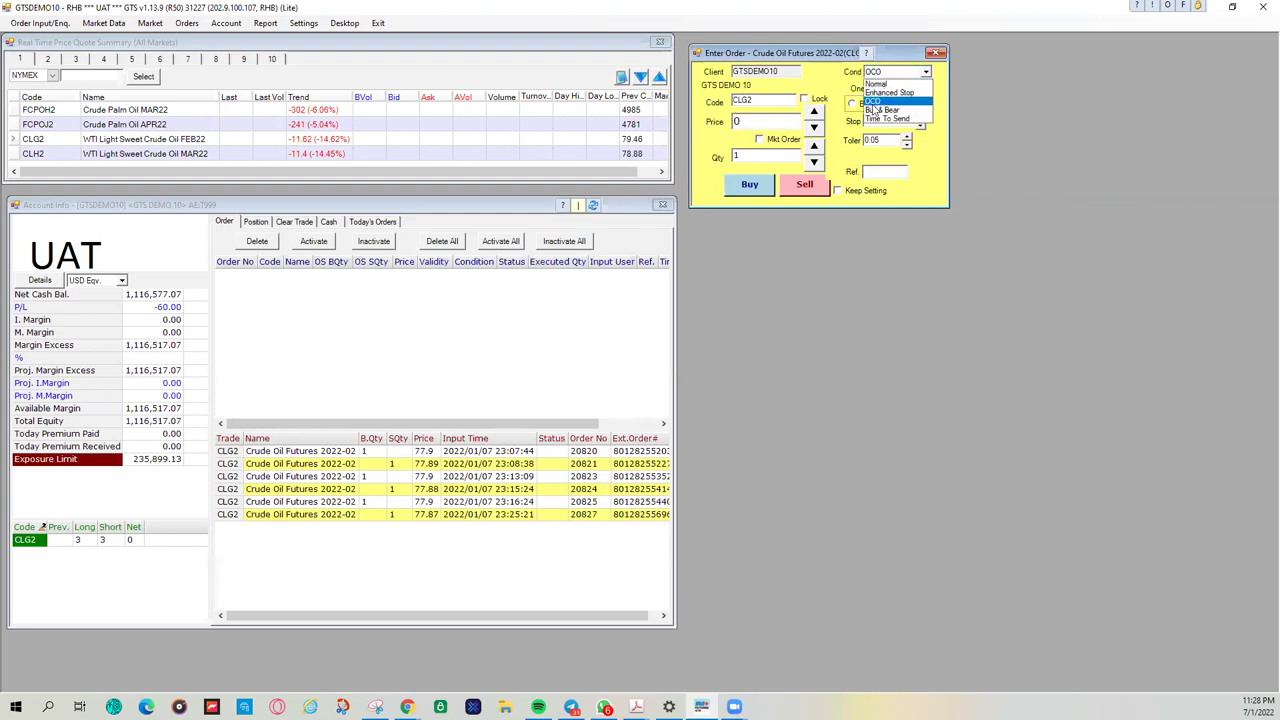
left_click(872, 110)
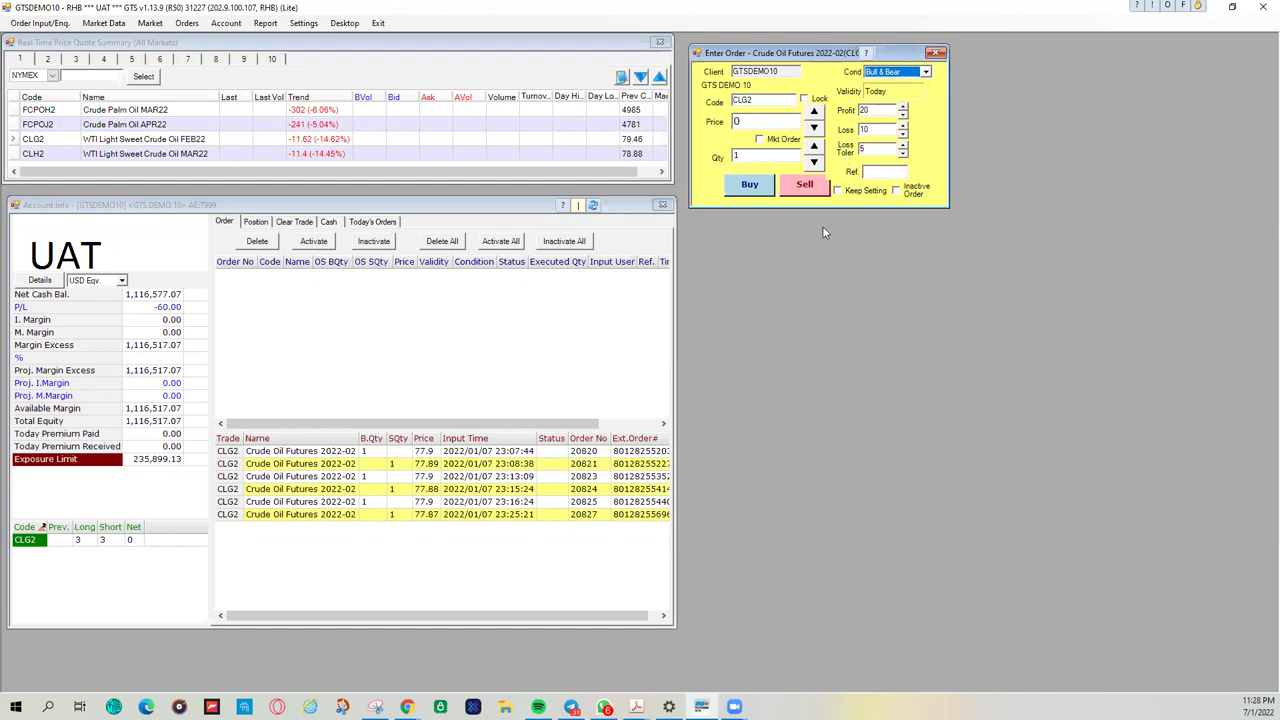
left_click(886, 75)
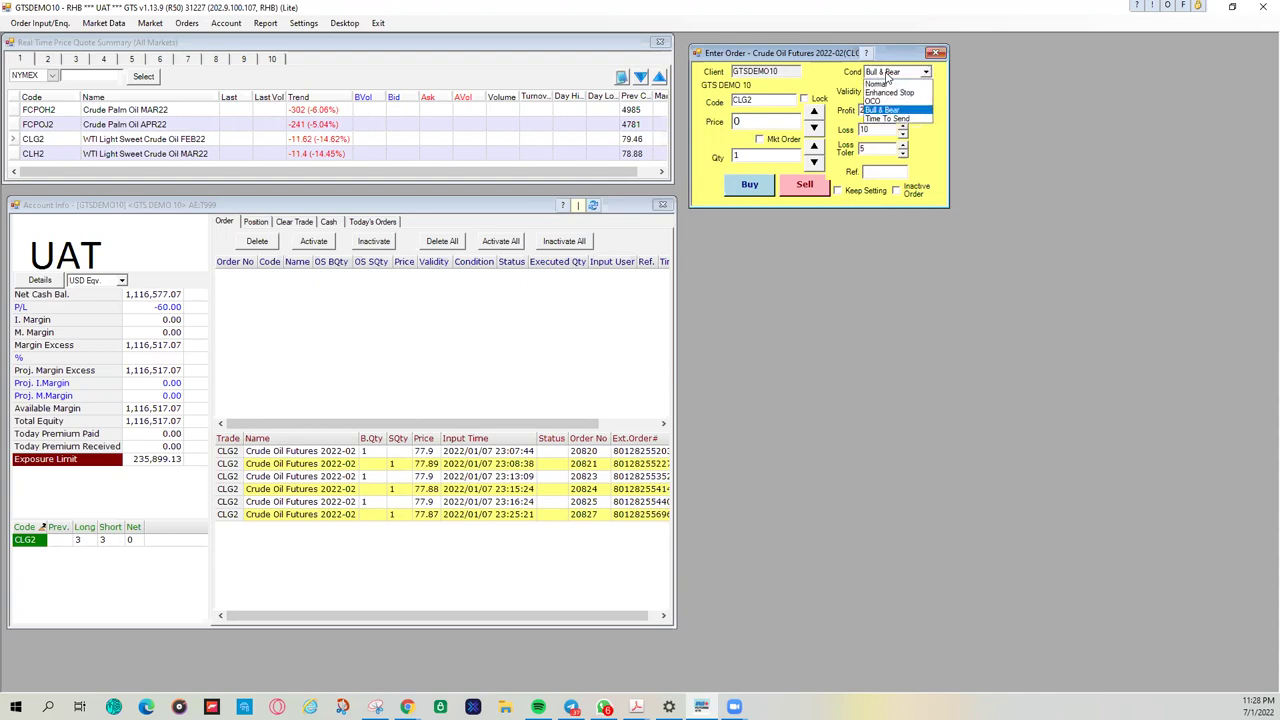
left_click(886, 75)
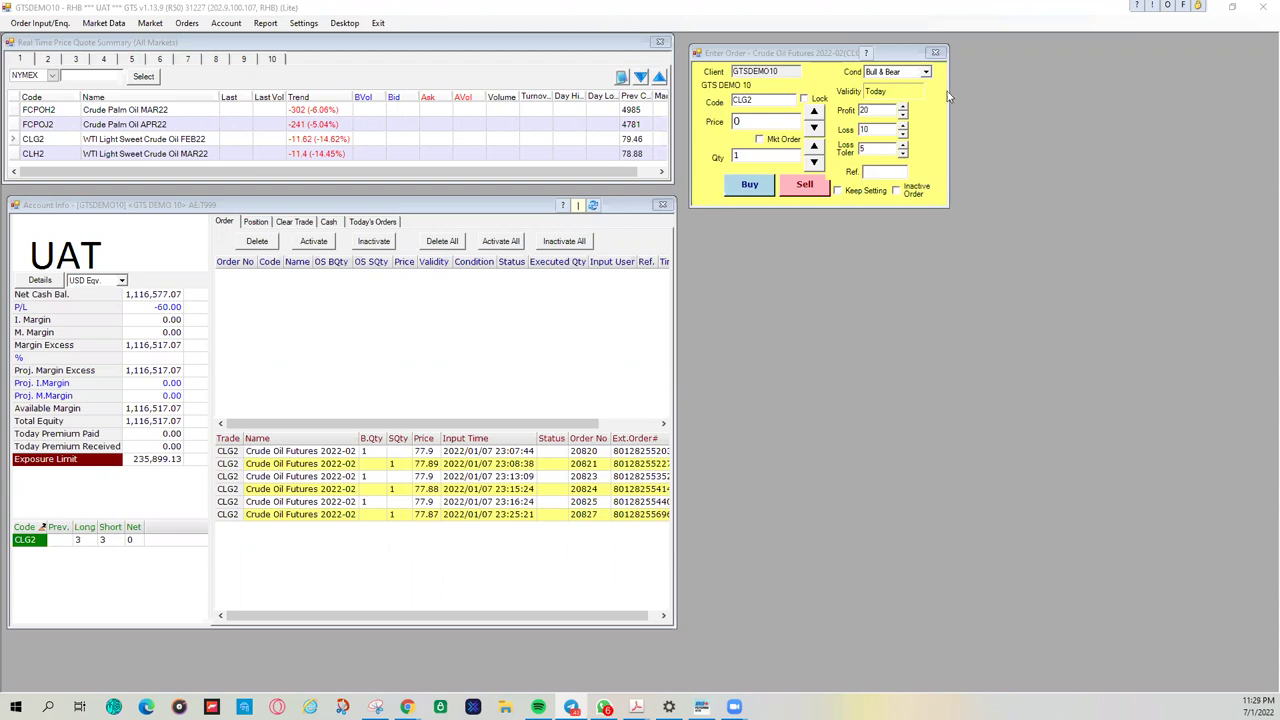
Step: Set the CLG2 order's condition to Normal and try to buy 1 lot as a market order with Stop/Trigger still enabled
left_click(925, 72)
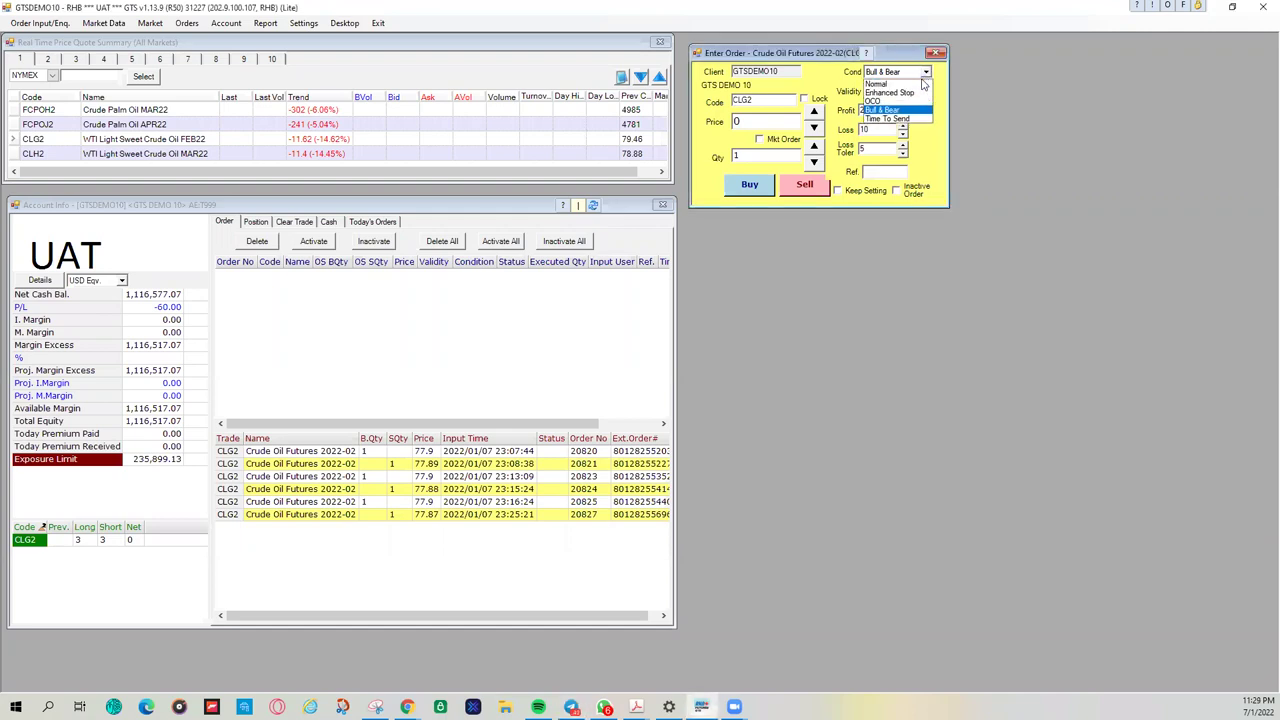
left_click(885, 87)
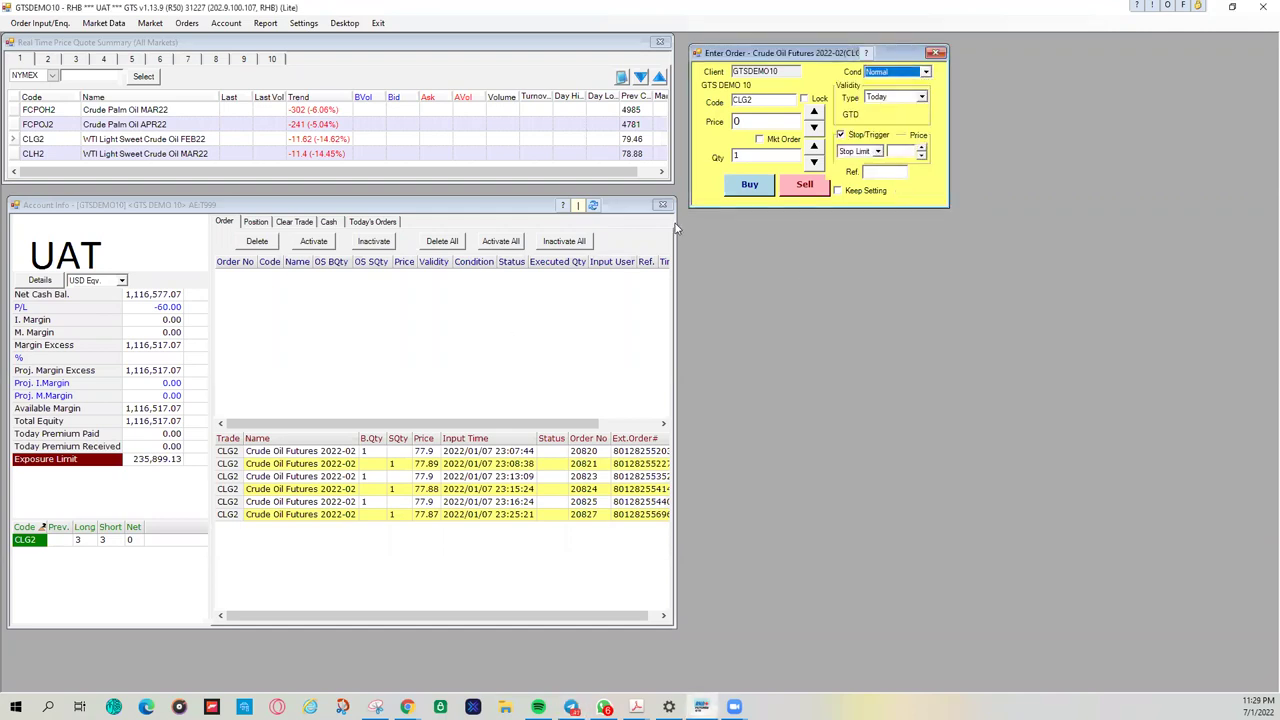
left_click(759, 139)
left_click(760, 185)
left_click(706, 397)
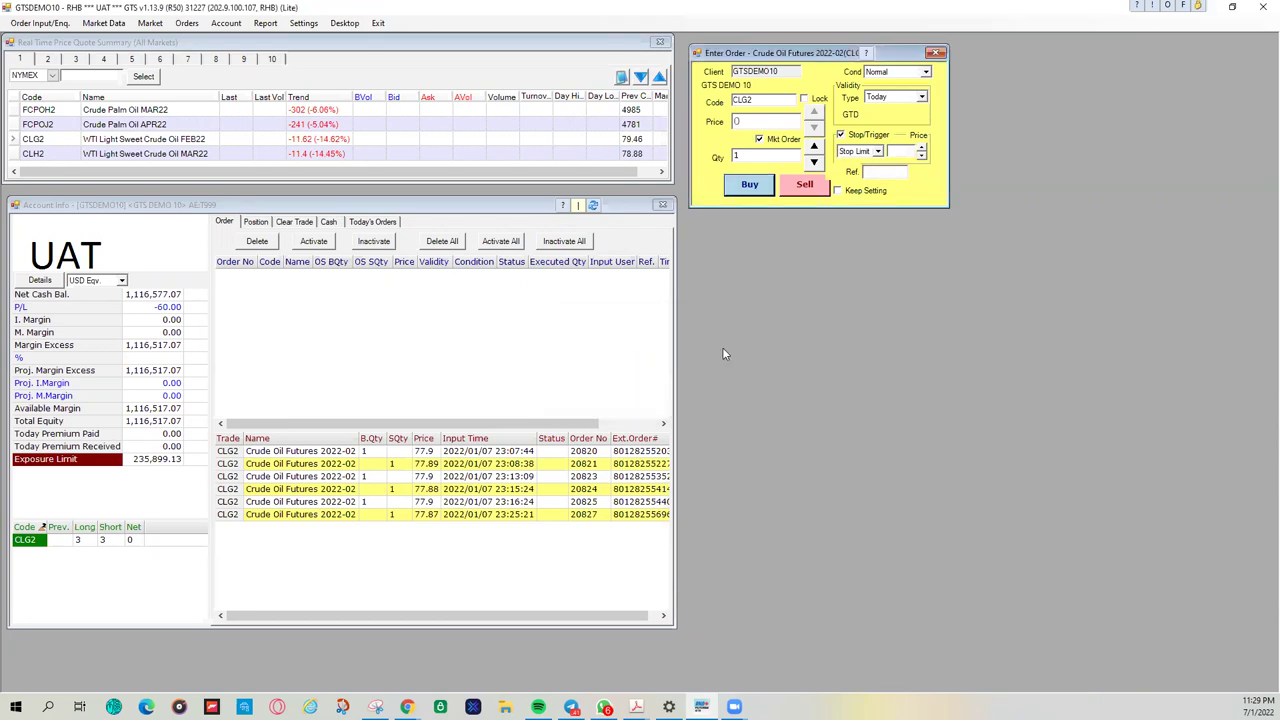
left_click(759, 140)
left_click(760, 140)
left_click(750, 186)
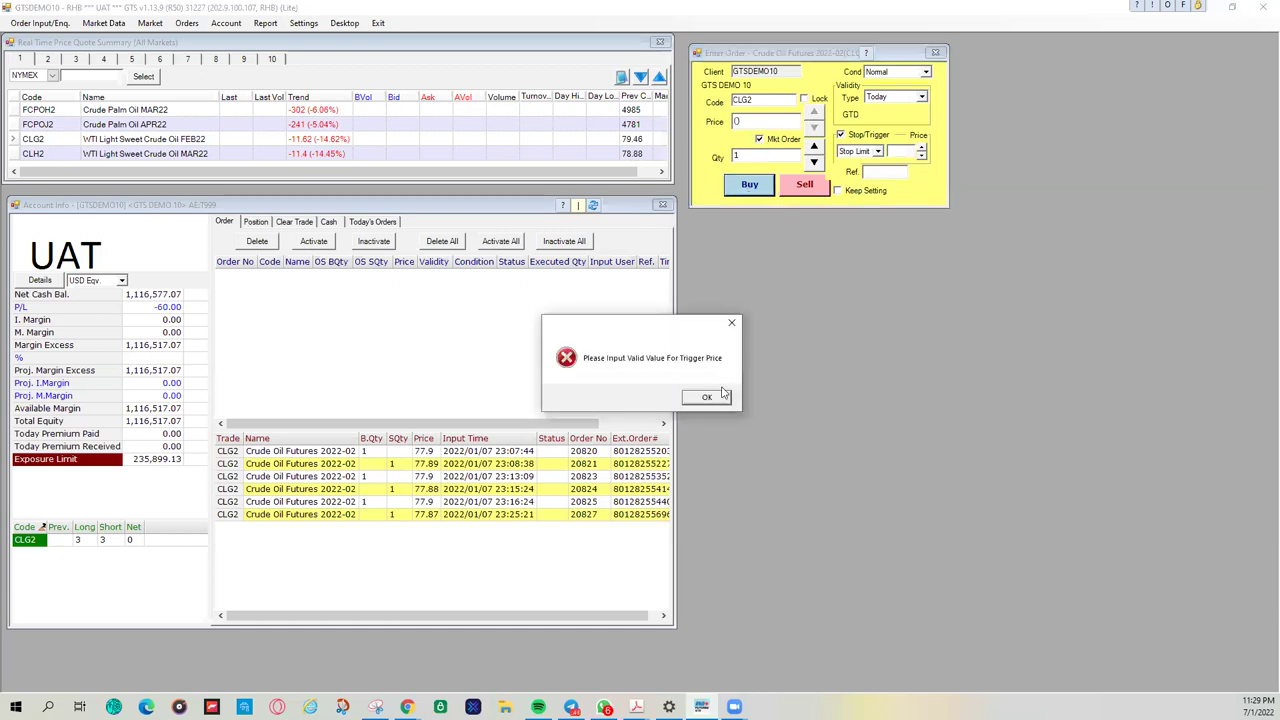
left_click(716, 400)
Step: Disable Stop/Trigger and buy 1 lot of CLG2 as a market order
left_click(840, 135)
left_click(750, 186)
left_click(620, 406)
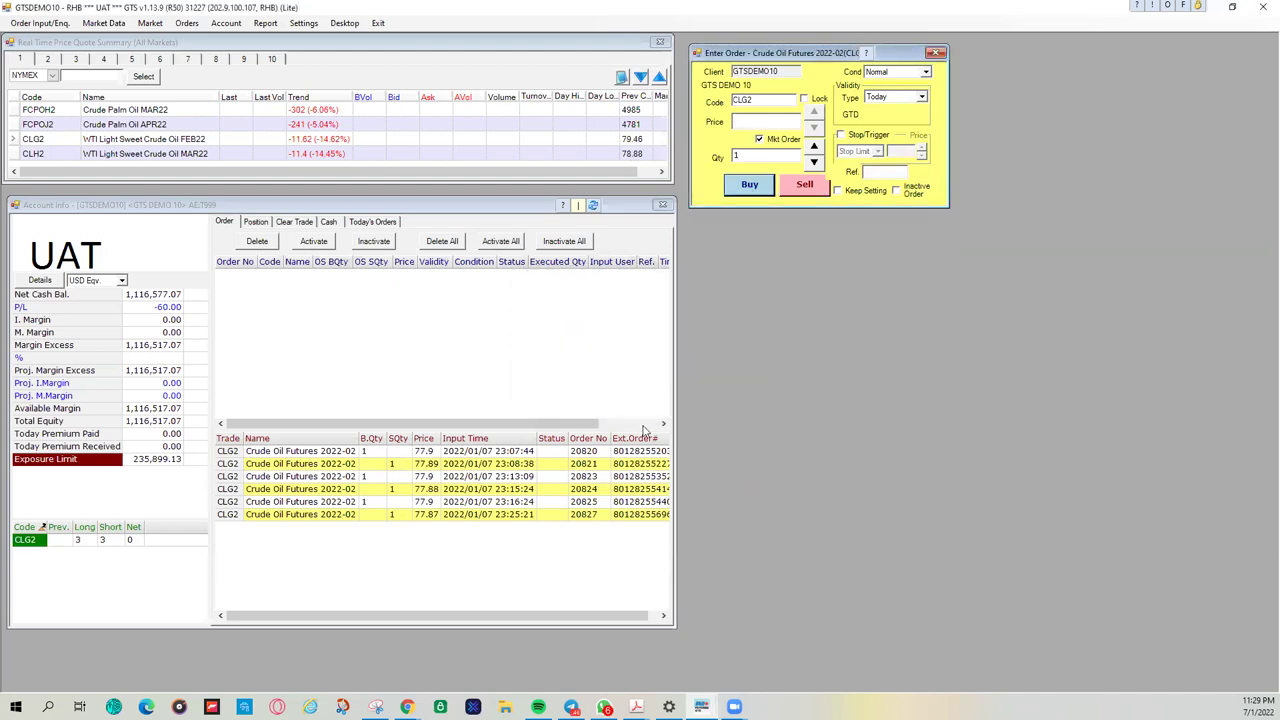
left_click(682, 409)
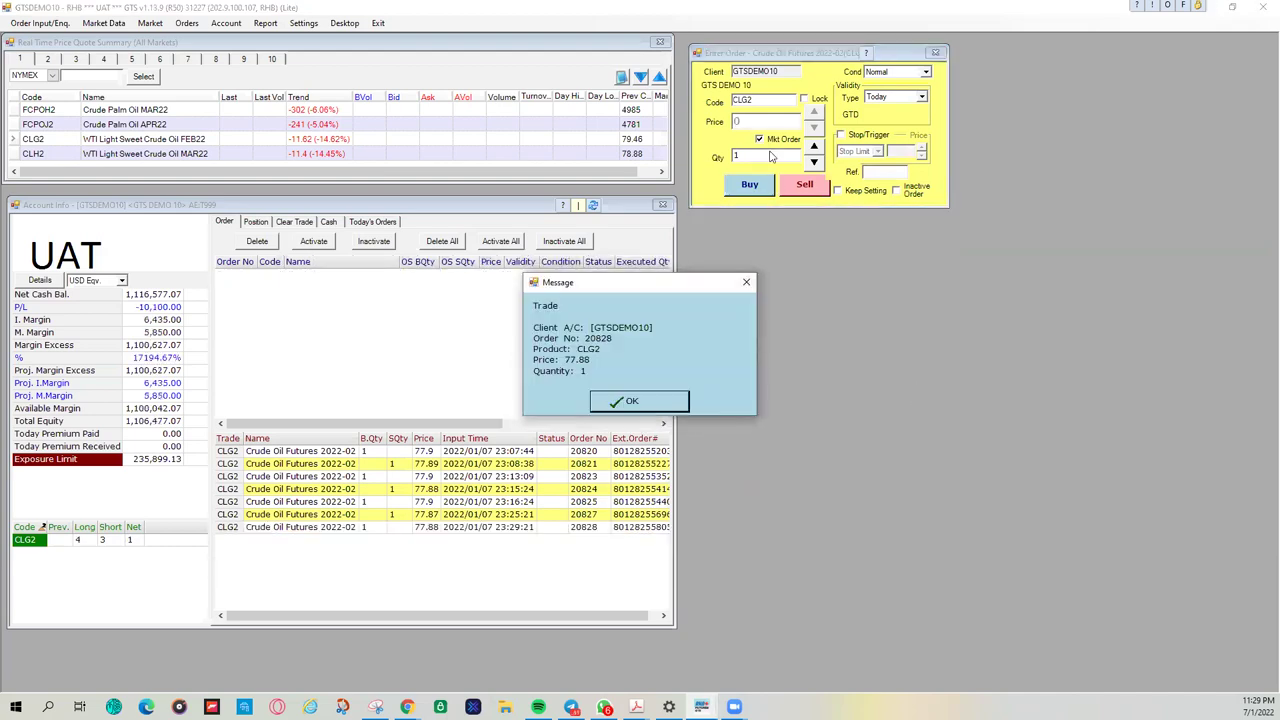
left_click(682, 405)
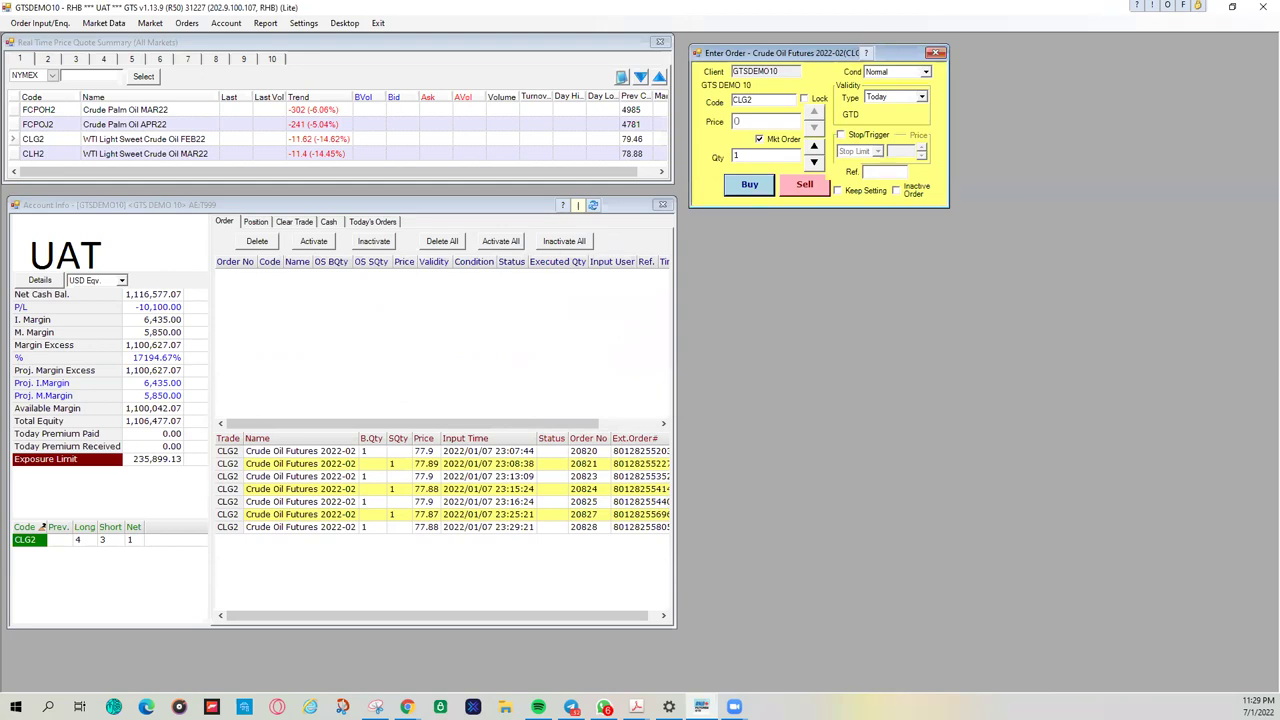
Step: Place a limit sell order for 1 lot of CLG2 at 79, valid today
left_click(762, 139)
left_click(762, 123)
type("79")
left_click(808, 184)
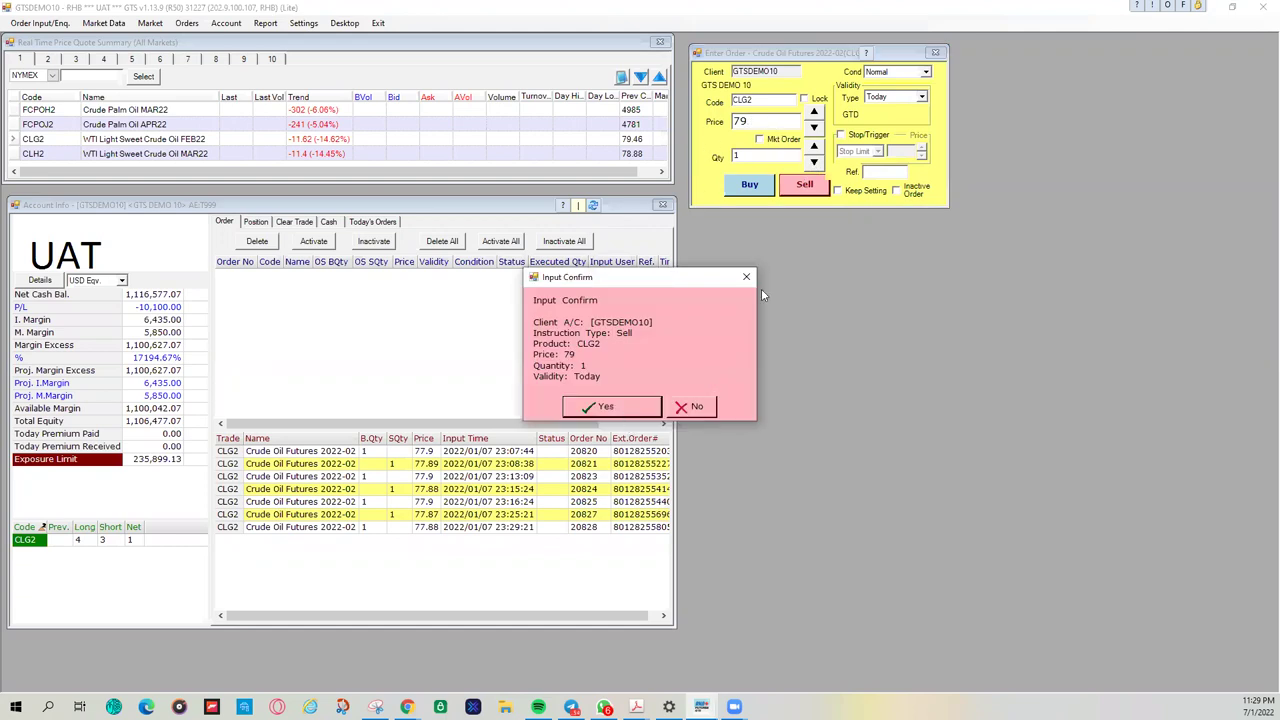
left_click(628, 408)
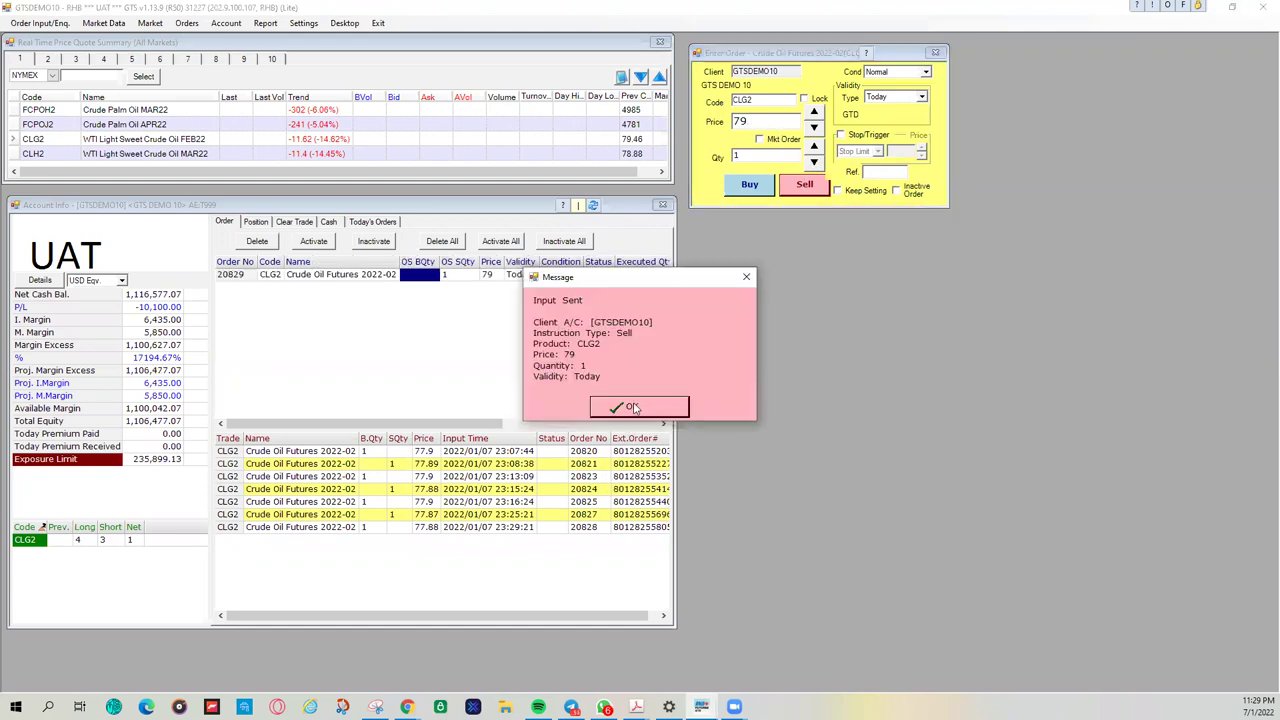
left_click(632, 408)
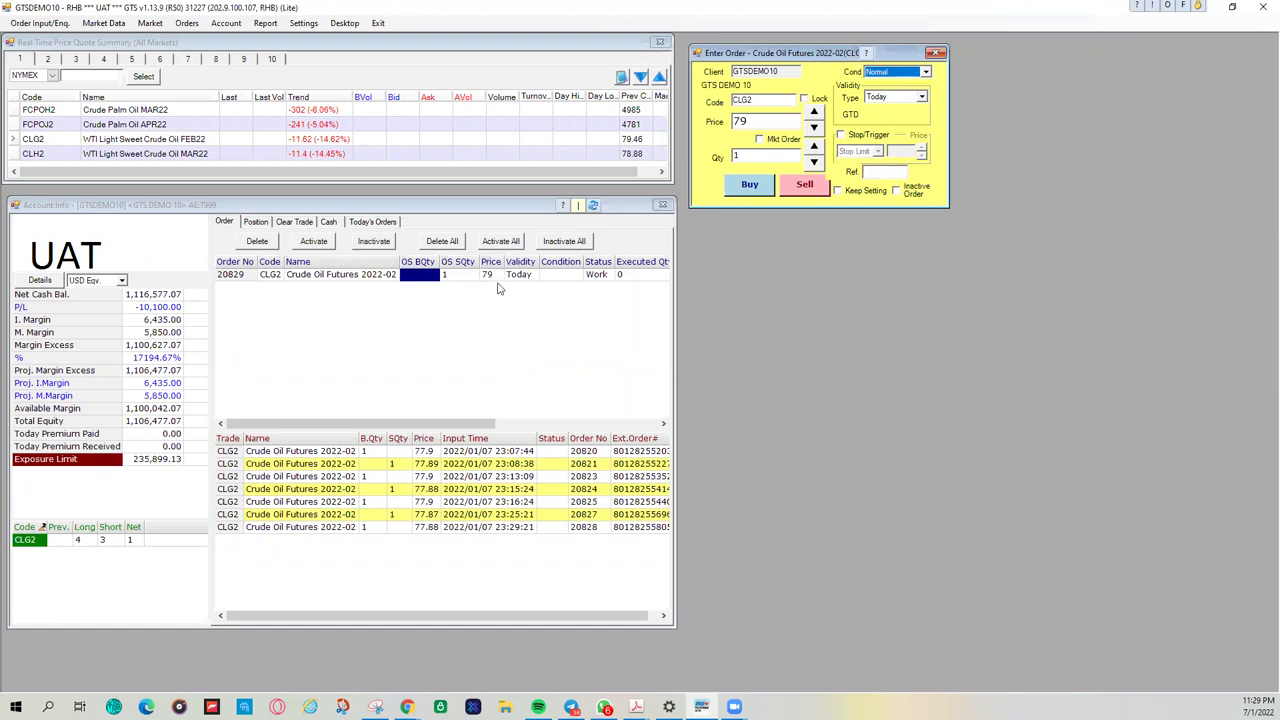
Step: Try to place a stop-limit sell order for 1 lot of CLG2 with trigger price 75.8 and limit price 75.7
left_click(841, 135)
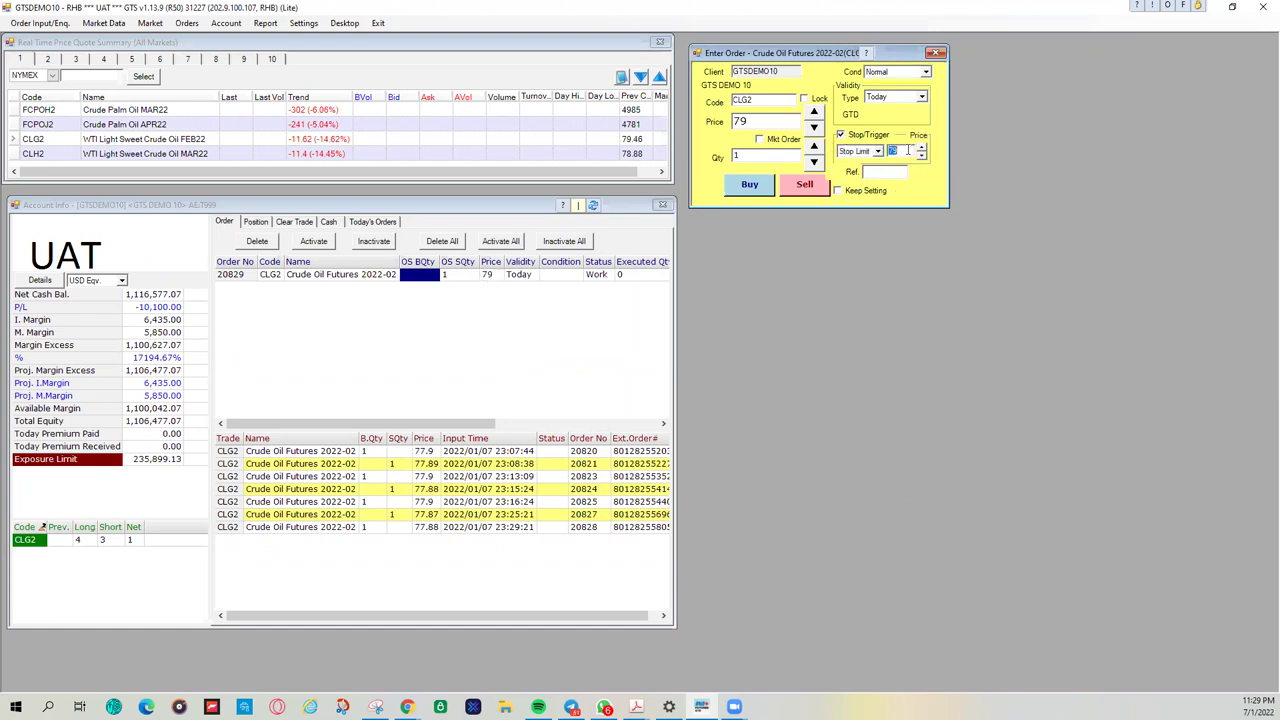
type("7")
left_click_drag(767, 123, 705, 135)
type("75.7")
left_click(796, 184)
left_click(631, 418)
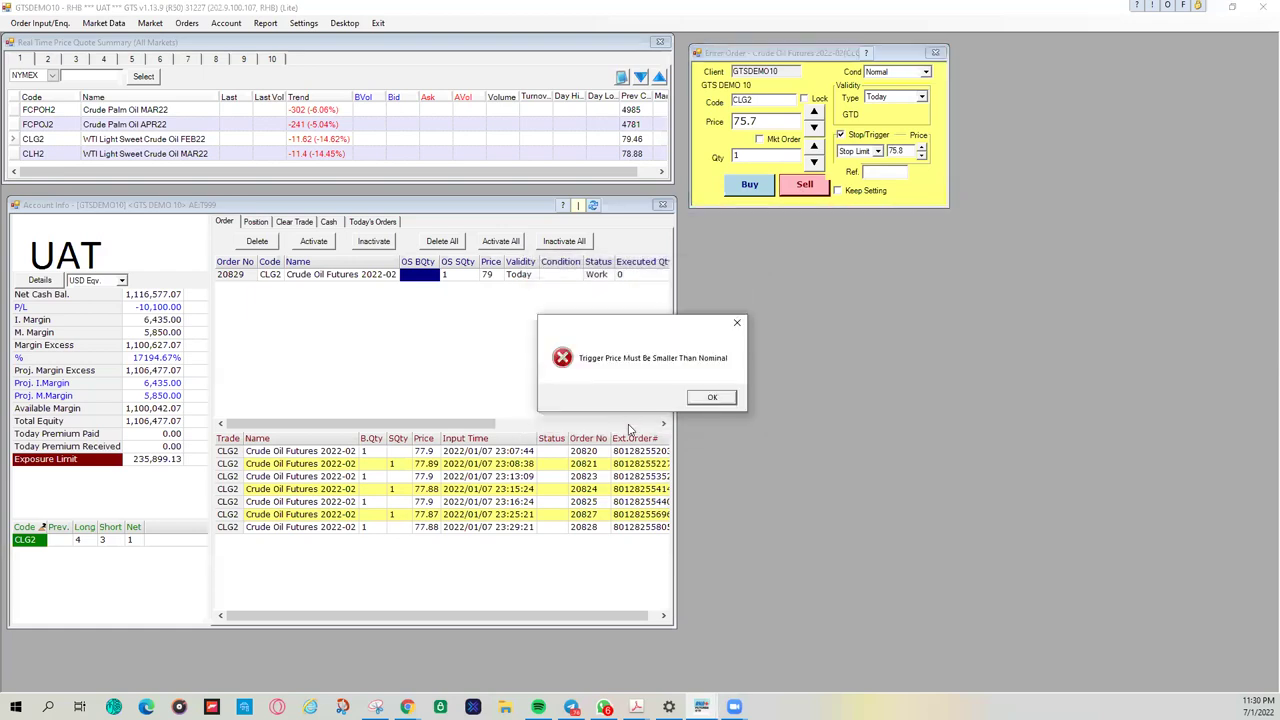
left_click(710, 404)
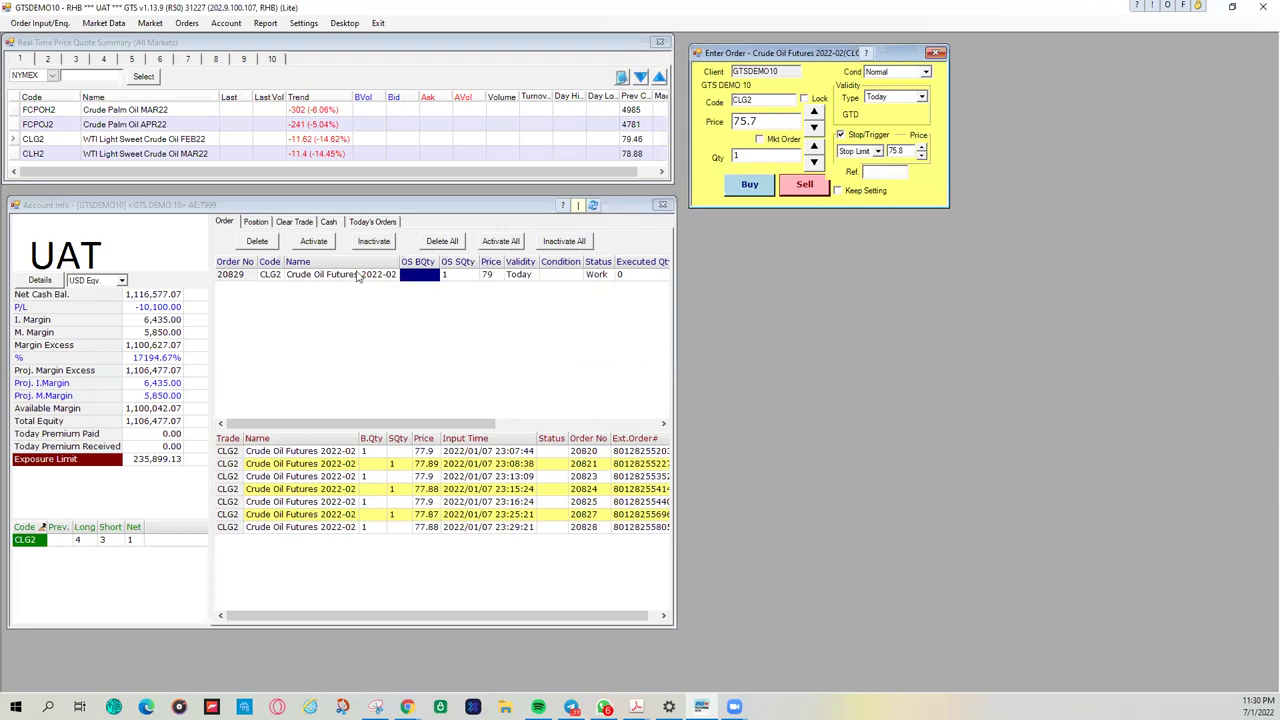
Step: Change the condition of the CLG2 order to OCO
left_click(925, 72)
left_click(890, 96)
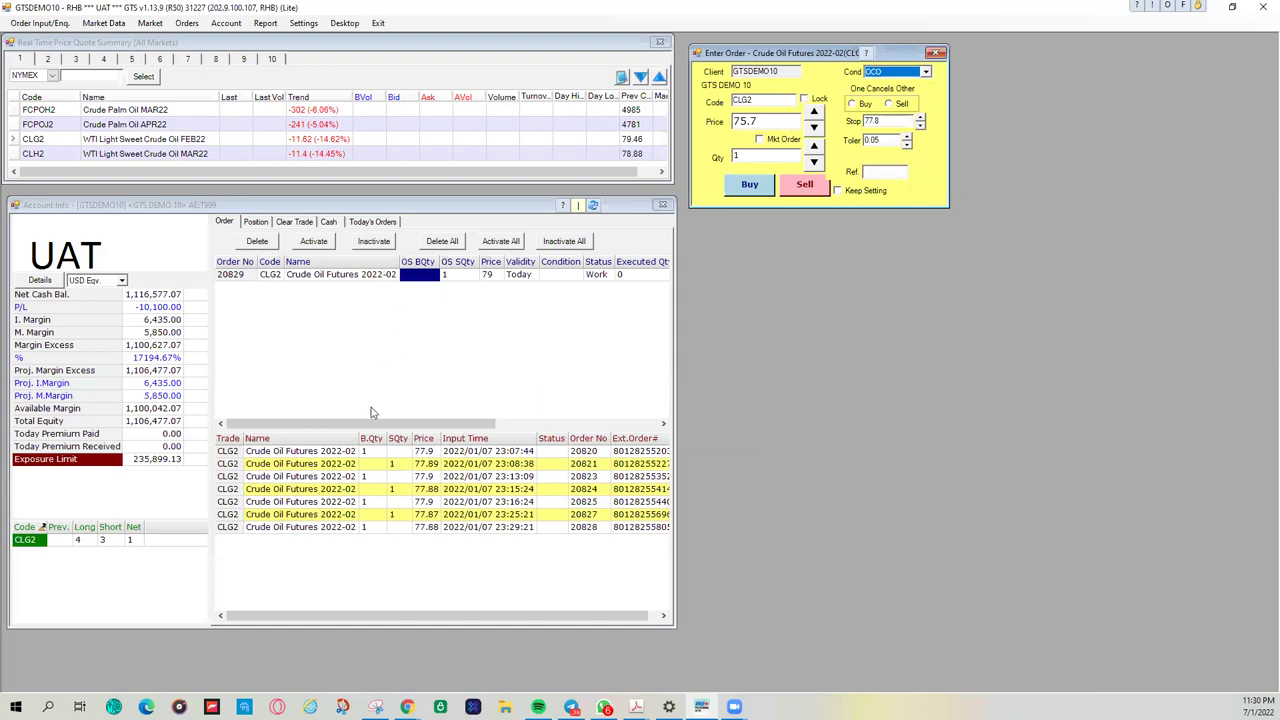
Step: Switch to Chrome, look through the GTS mobile and desktop user guides and copy the desktop guide's web address
left_click(416, 696)
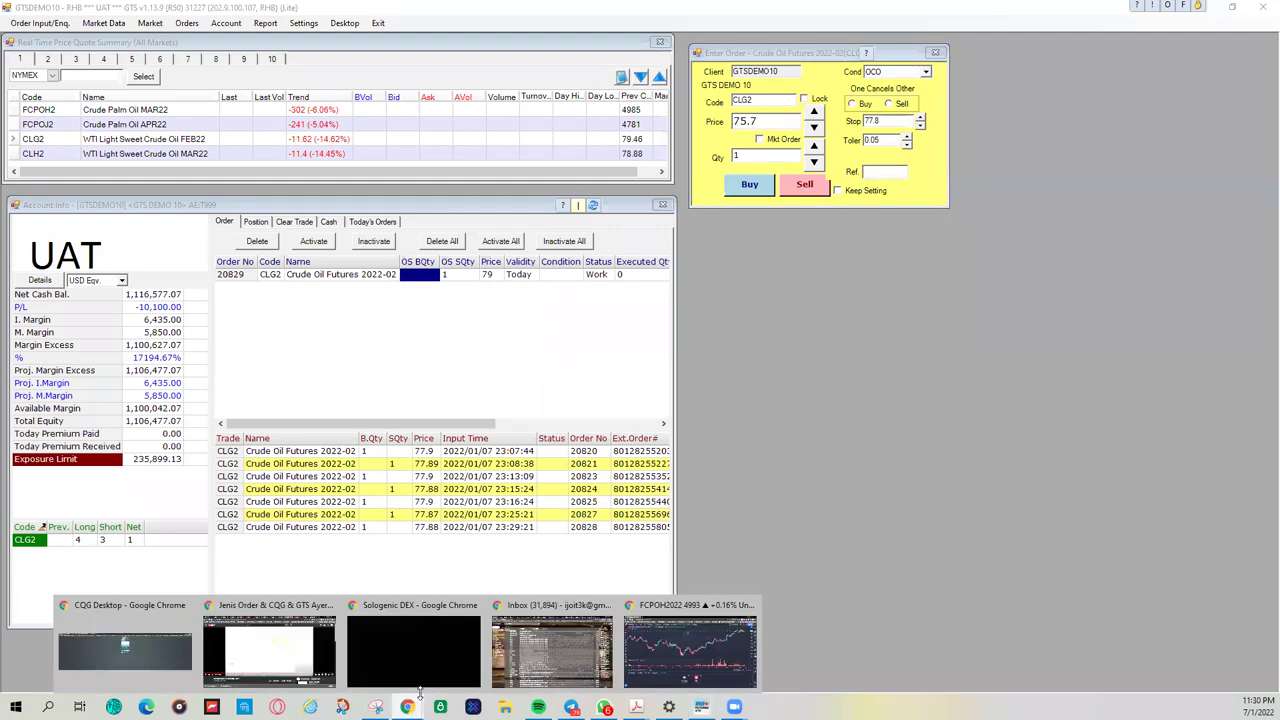
left_click(279, 640)
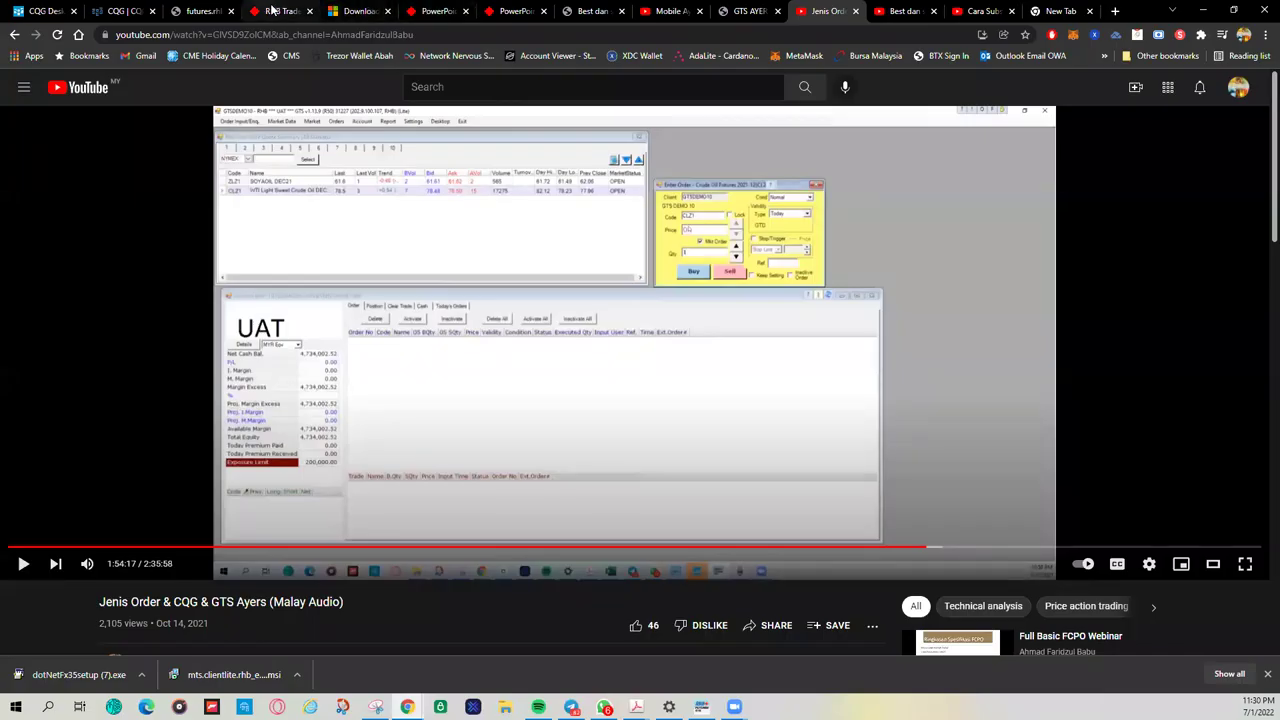
left_click(425, 10)
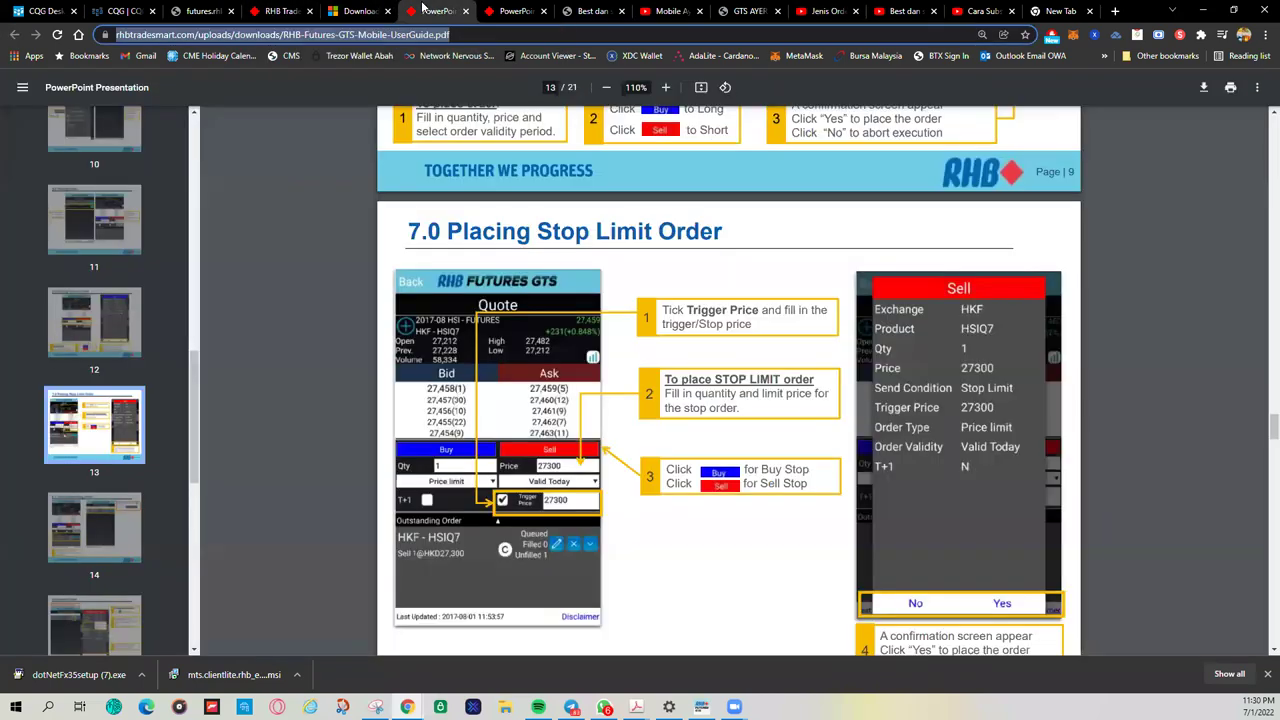
scroll(474, 214, "up", 5)
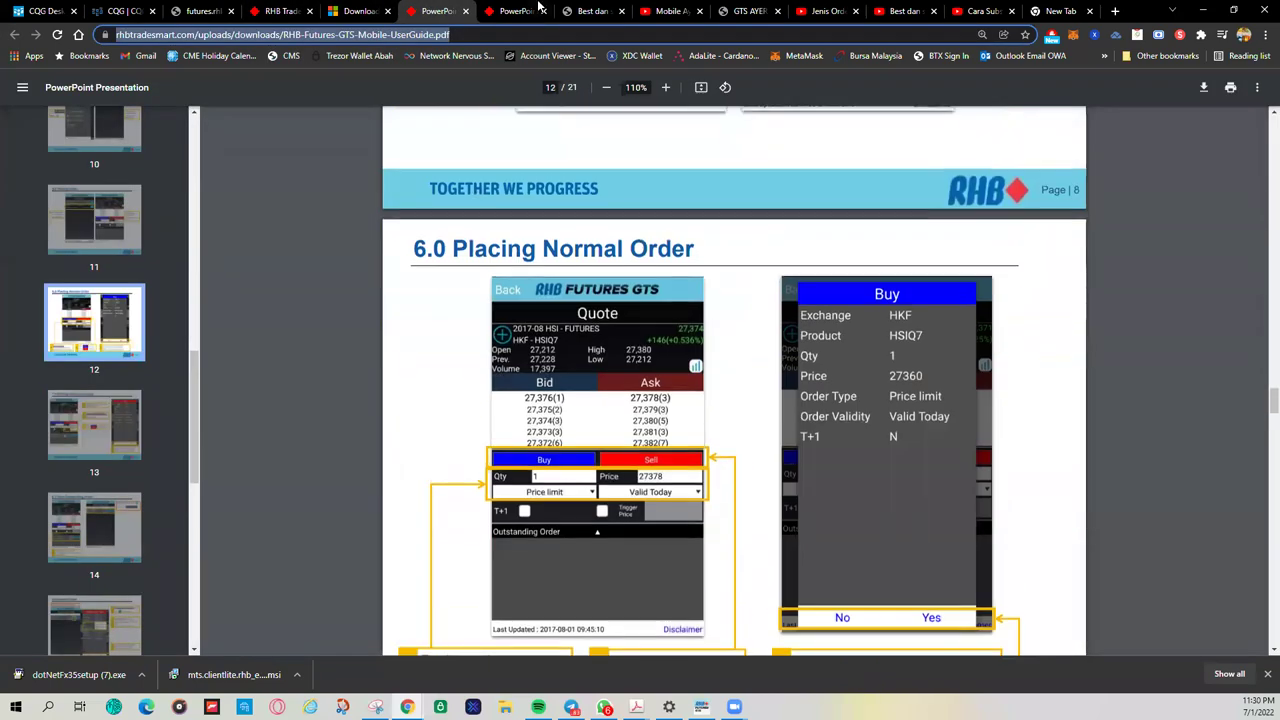
left_click(518, 11)
scroll(503, 303, "up", 7)
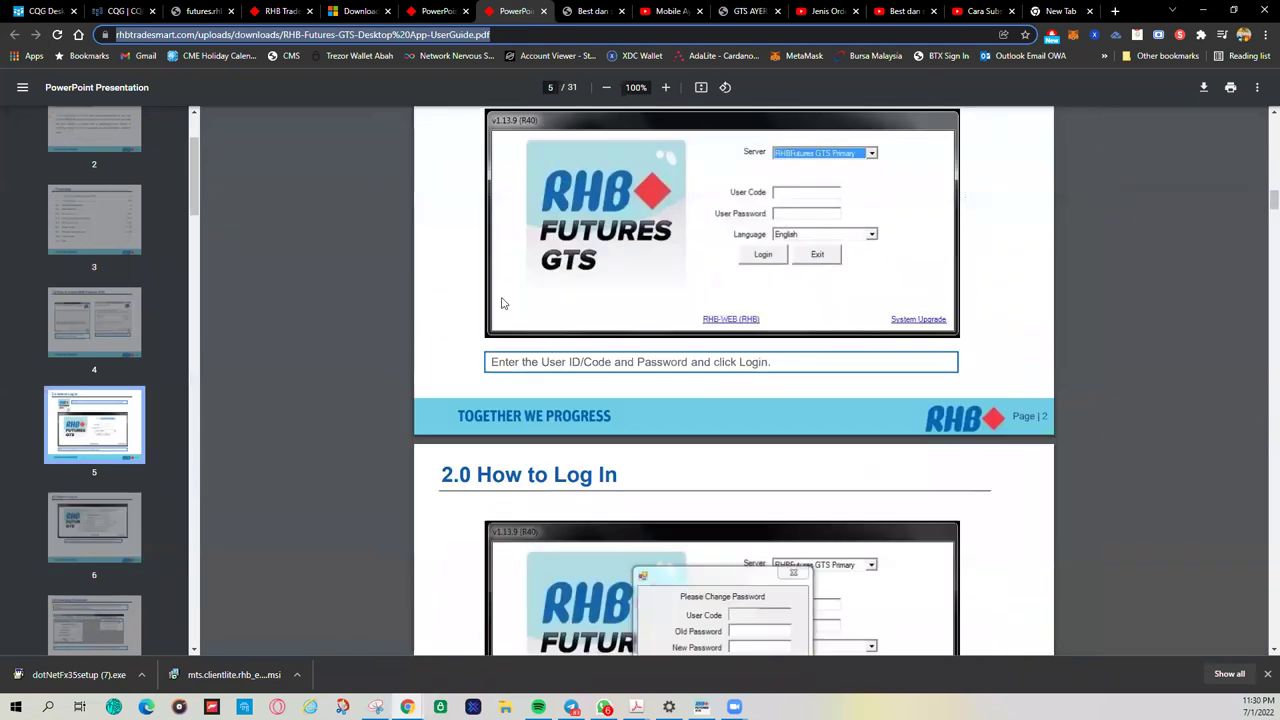
right_click(395, 38)
left_click(428, 130)
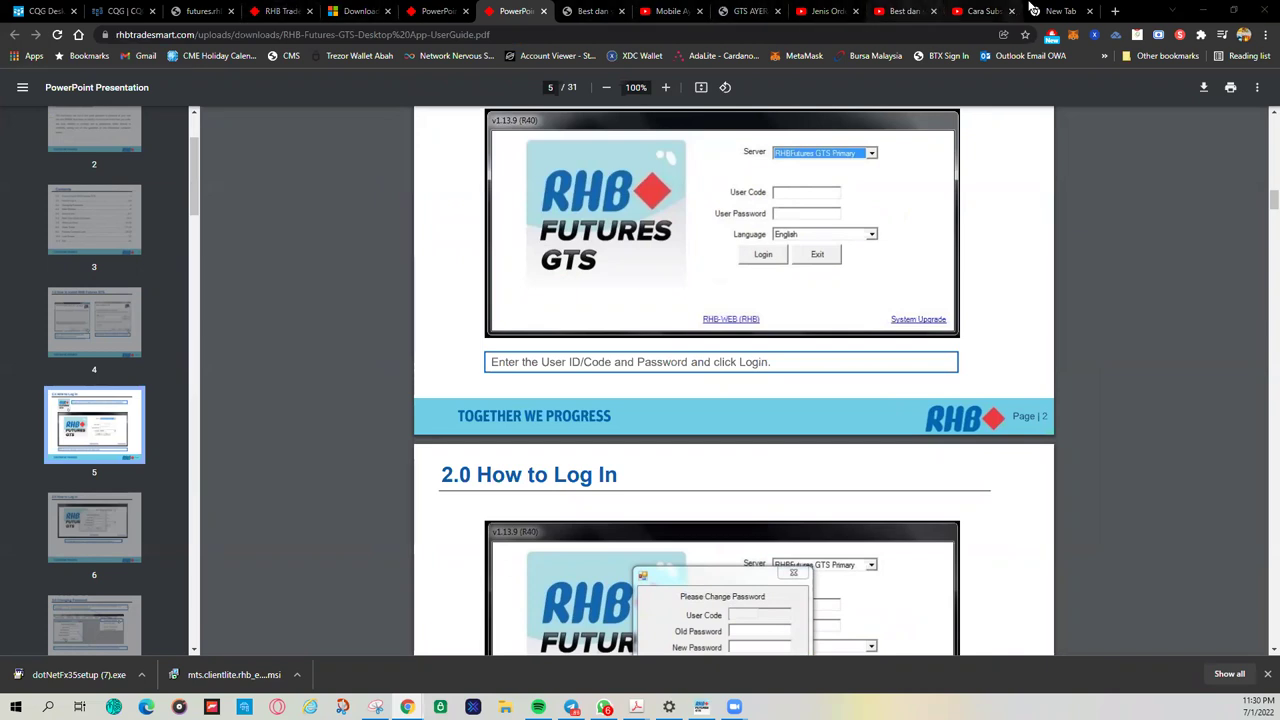
Step: Examine the system requirements and download options on the RHB TradeSmart futures trading platform page, and return to GTS
left_click(207, 12)
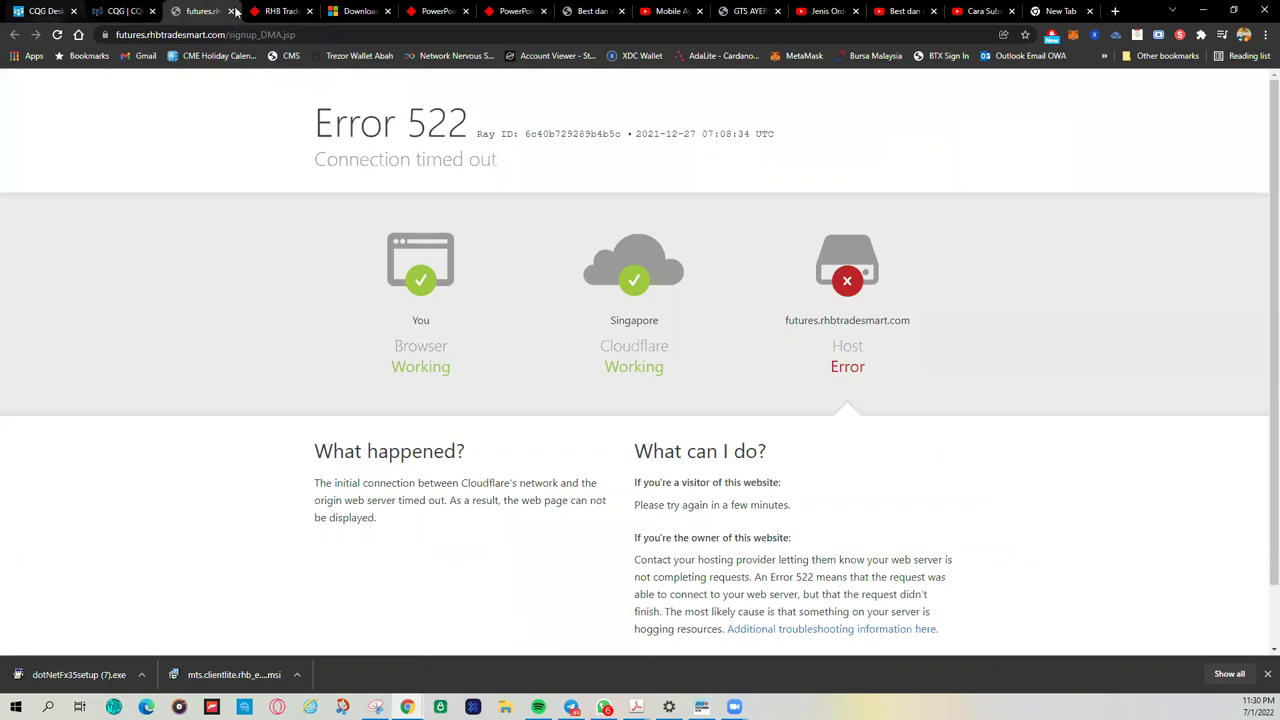
left_click(280, 12)
scroll(384, 165, "up", 2)
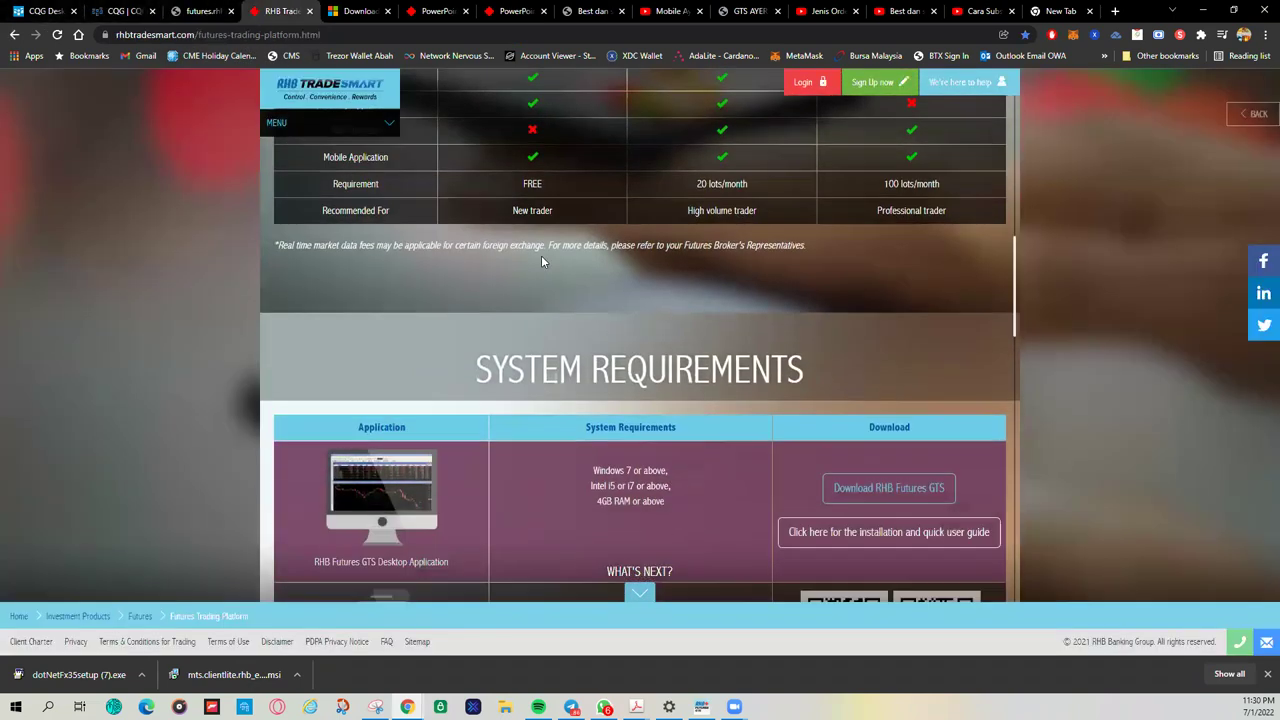
scroll(541, 255, "down", 5)
scroll(649, 224, "up", 3)
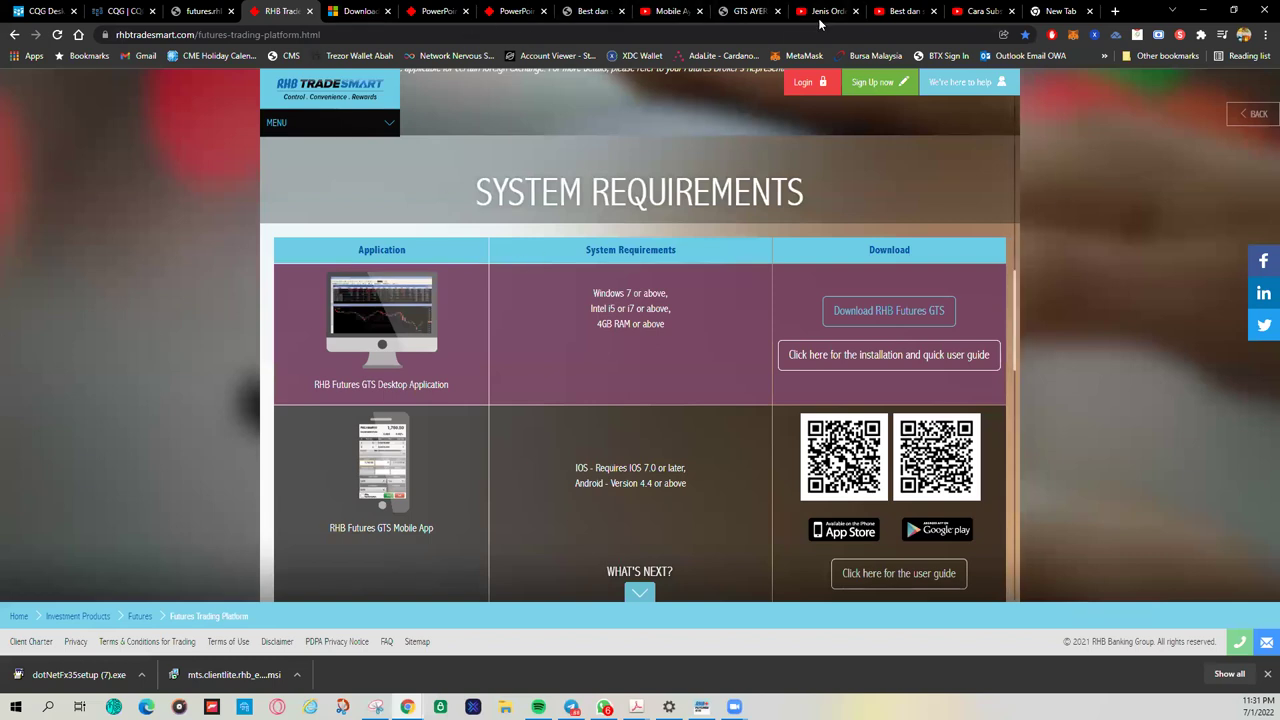
left_click(1203, 10)
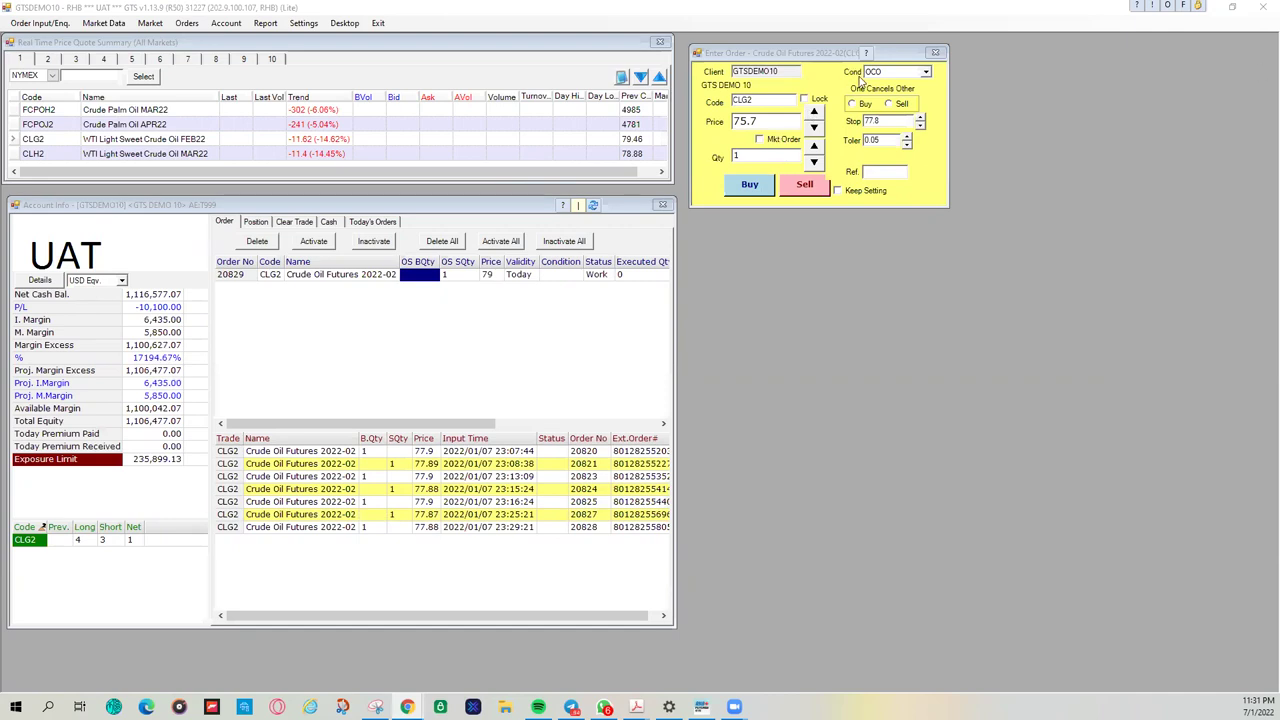
Step: Set the price to 77.9 and try to submit an OCO buy order for 1 lot of CLG2
left_click(759, 139)
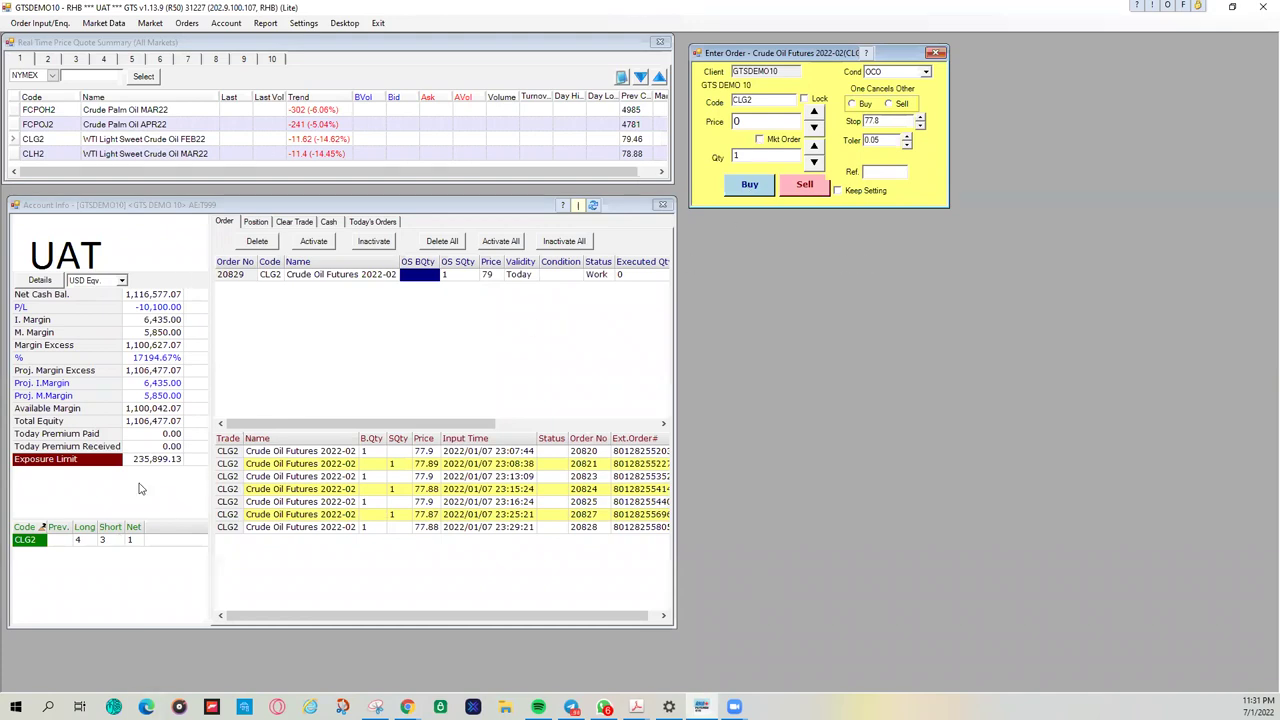
left_click(781, 118)
type("77.90")
left_click(763, 189)
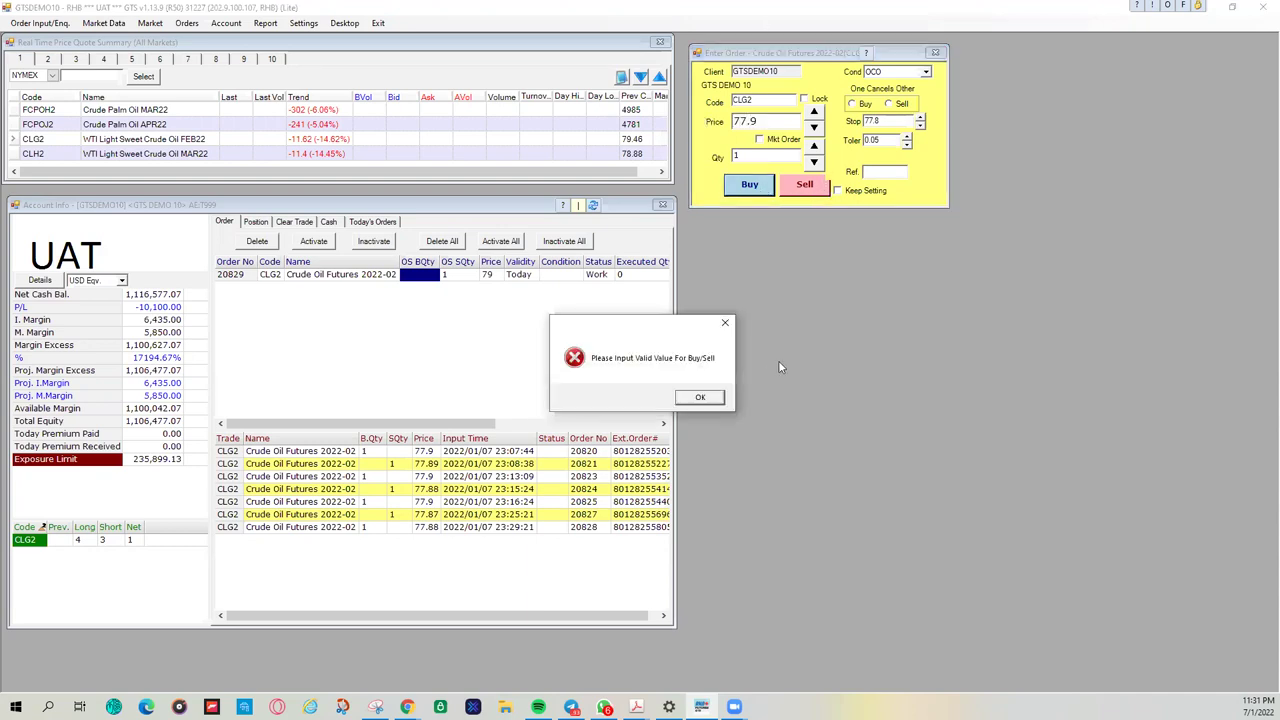
left_click(701, 398)
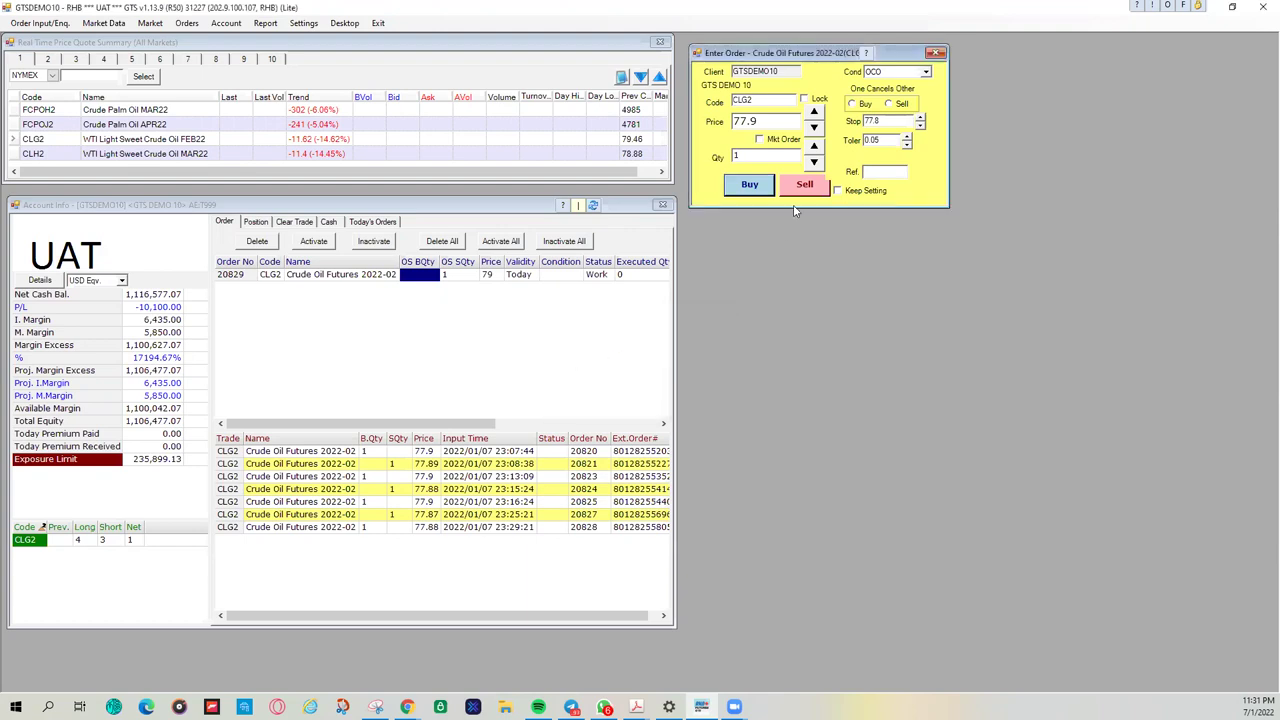
Step: Set the condition back to Normal and place a buy order for 1 lot of CLG2 at 77.9 without Stop/Trigger
left_click(882, 74)
left_click(878, 84)
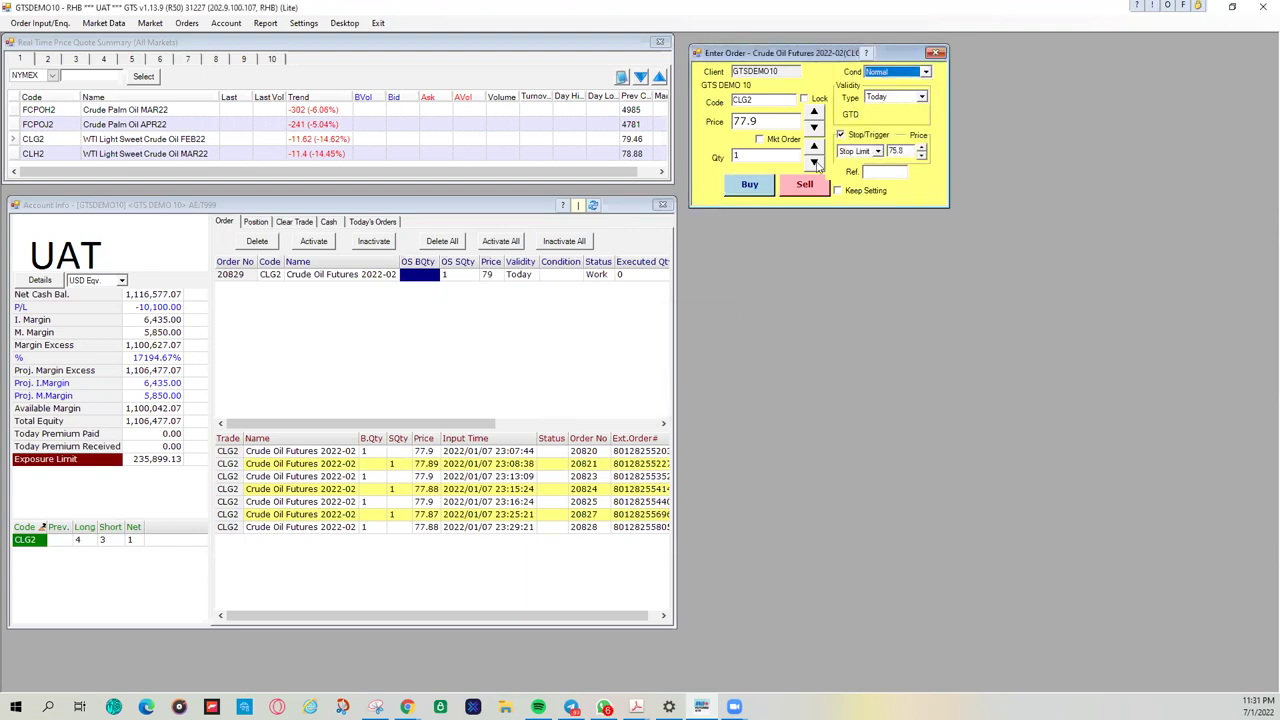
left_click(751, 186)
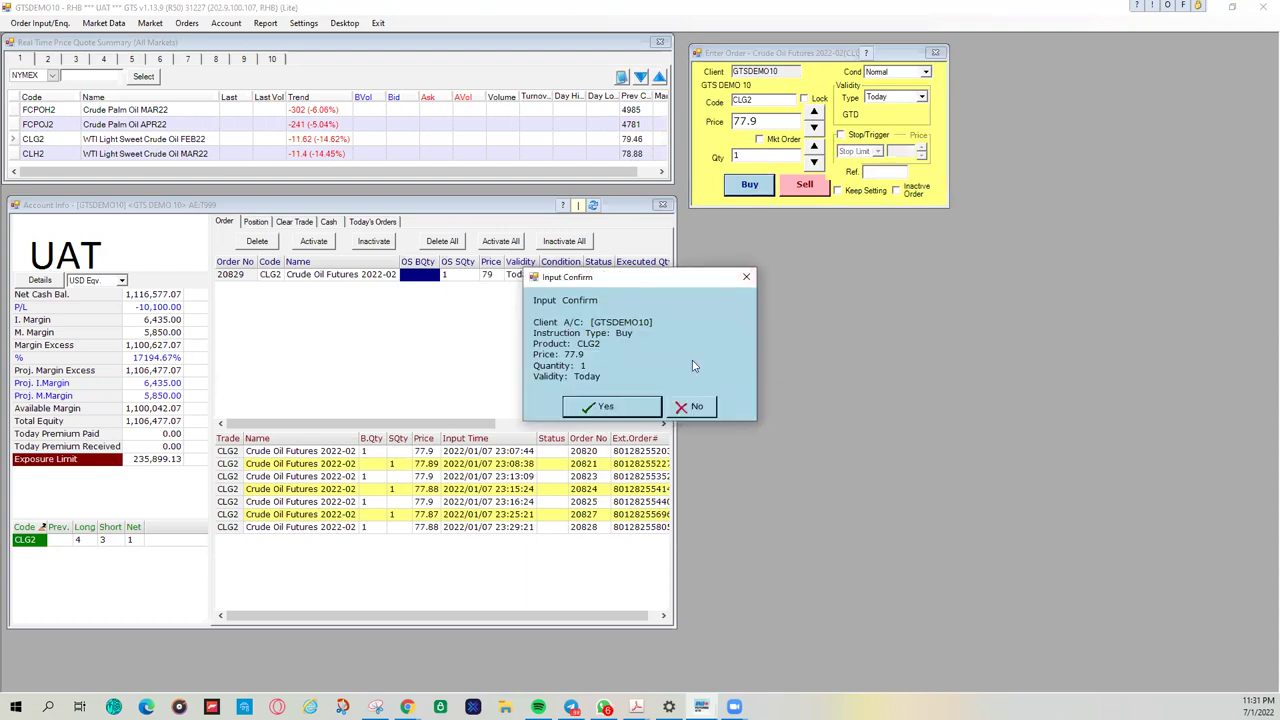
left_click(648, 409)
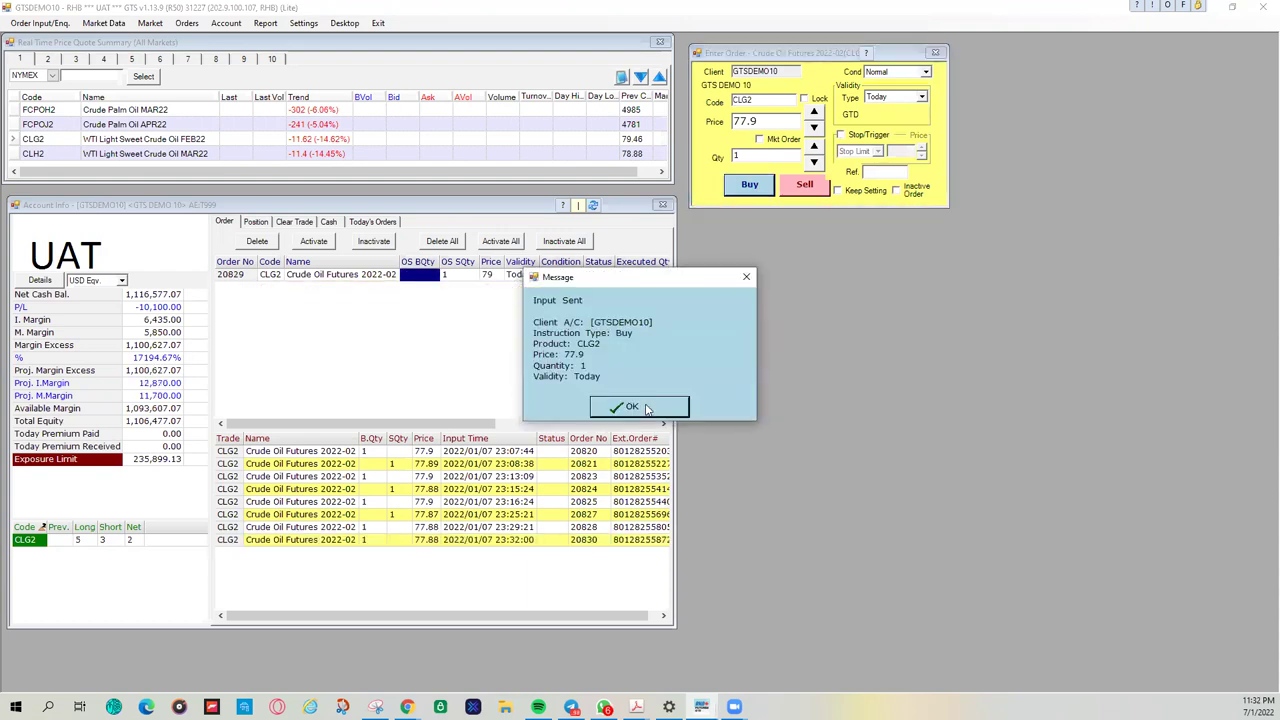
left_click(640, 402)
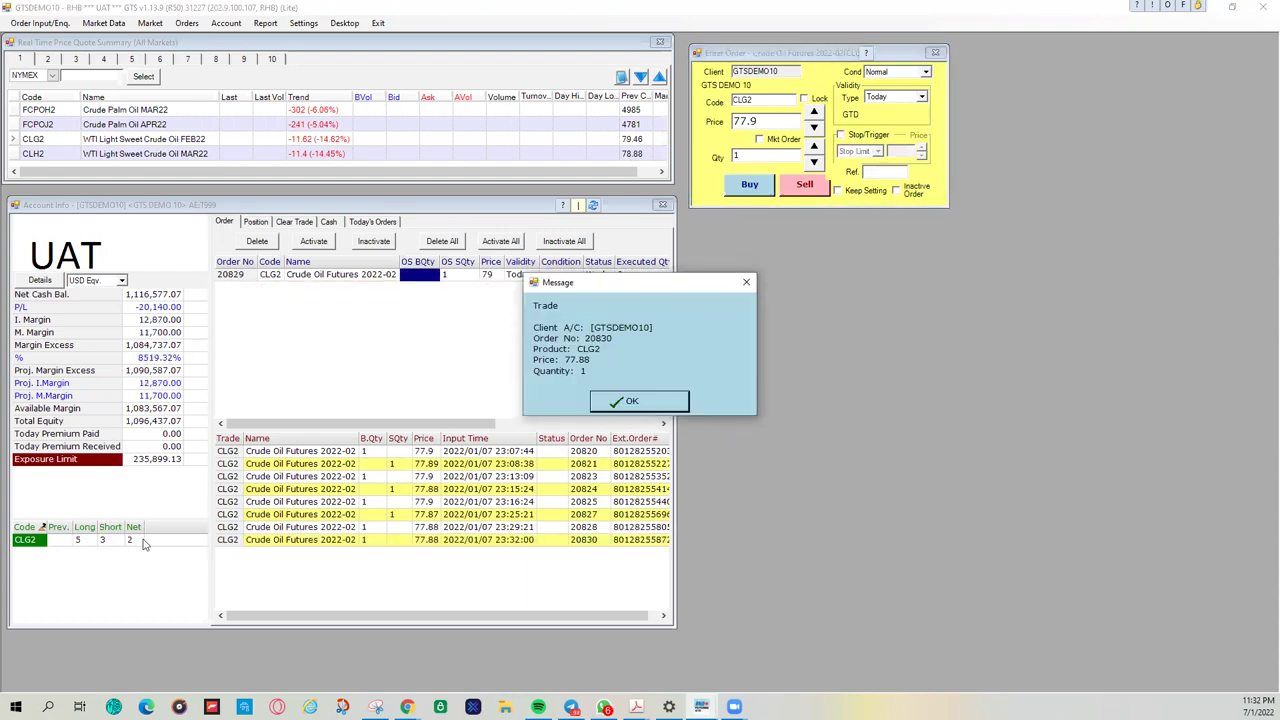
left_click(640, 402)
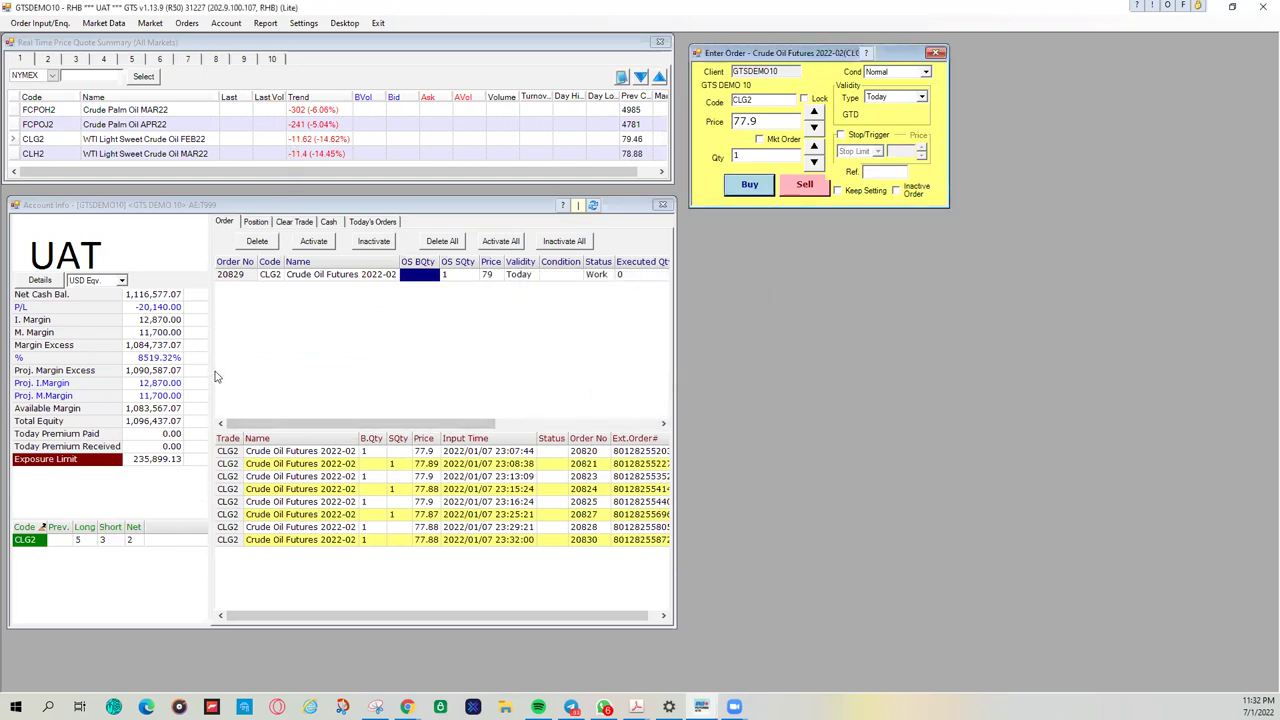
Step: Examine the CLG2 position's net quantity, average price and P/L, and return to the order list
left_click(255, 223)
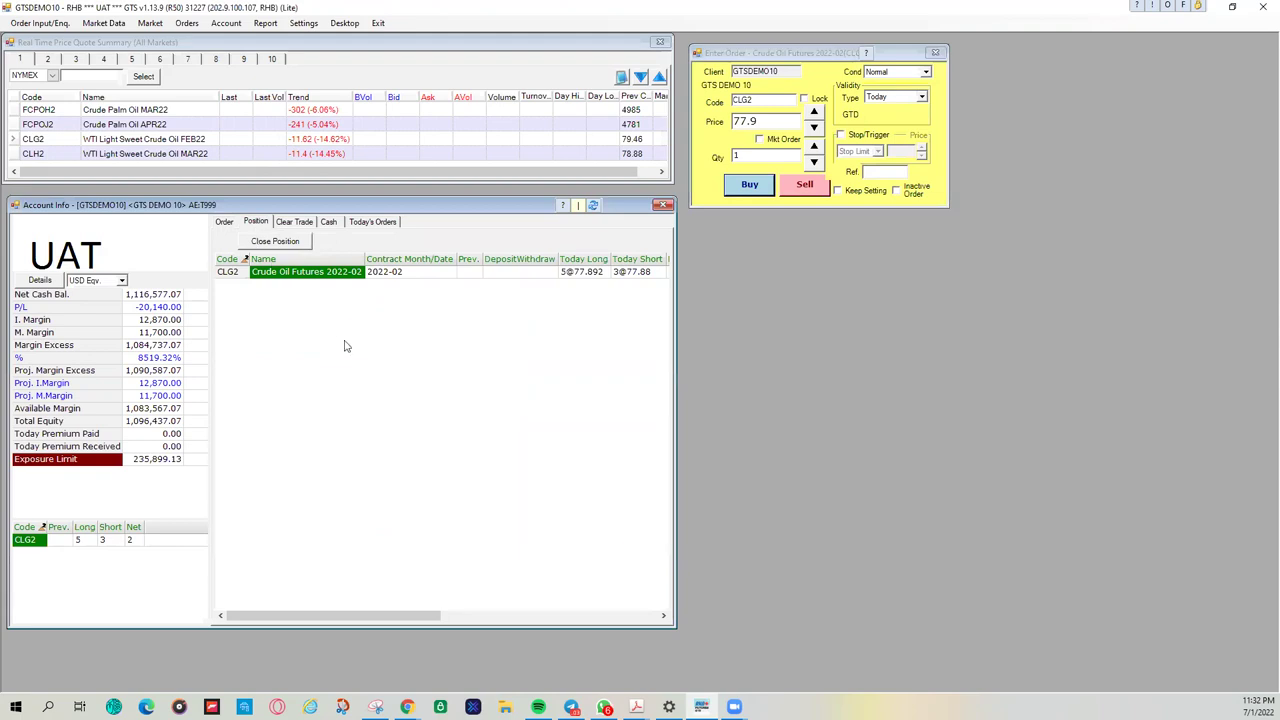
left_click_drag(383, 616, 472, 621)
left_click(513, 273)
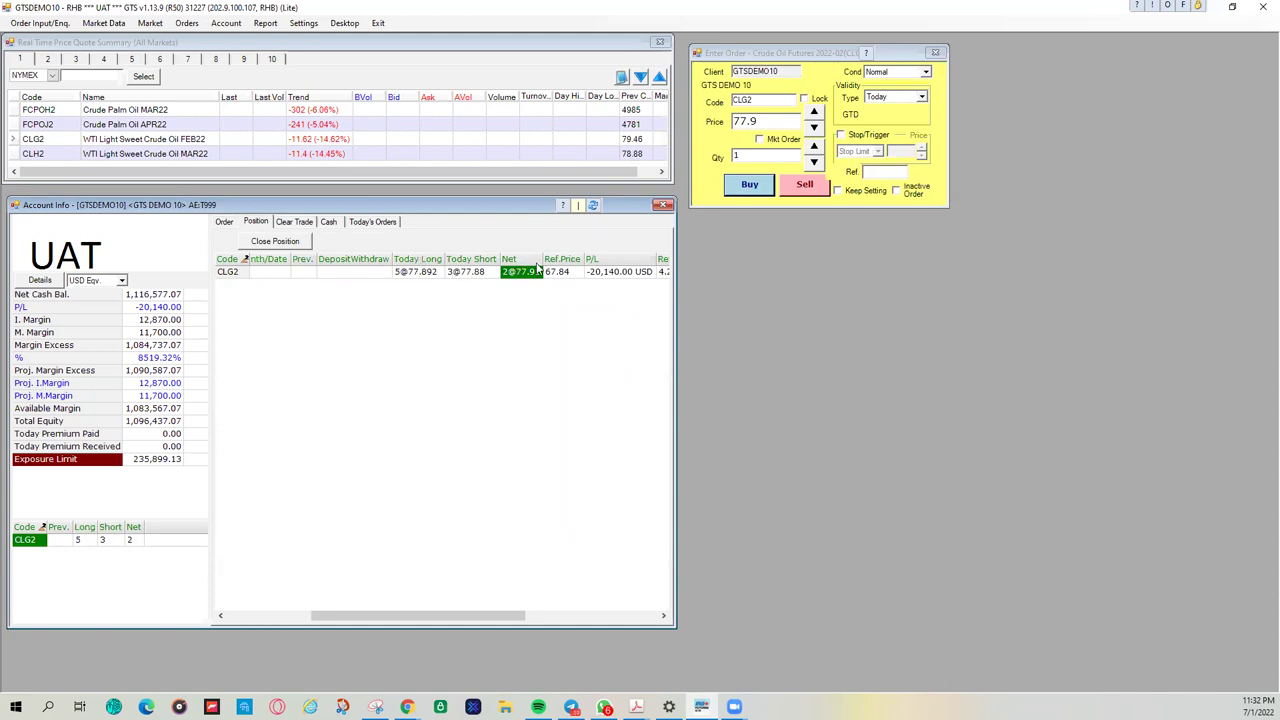
left_click(224, 221)
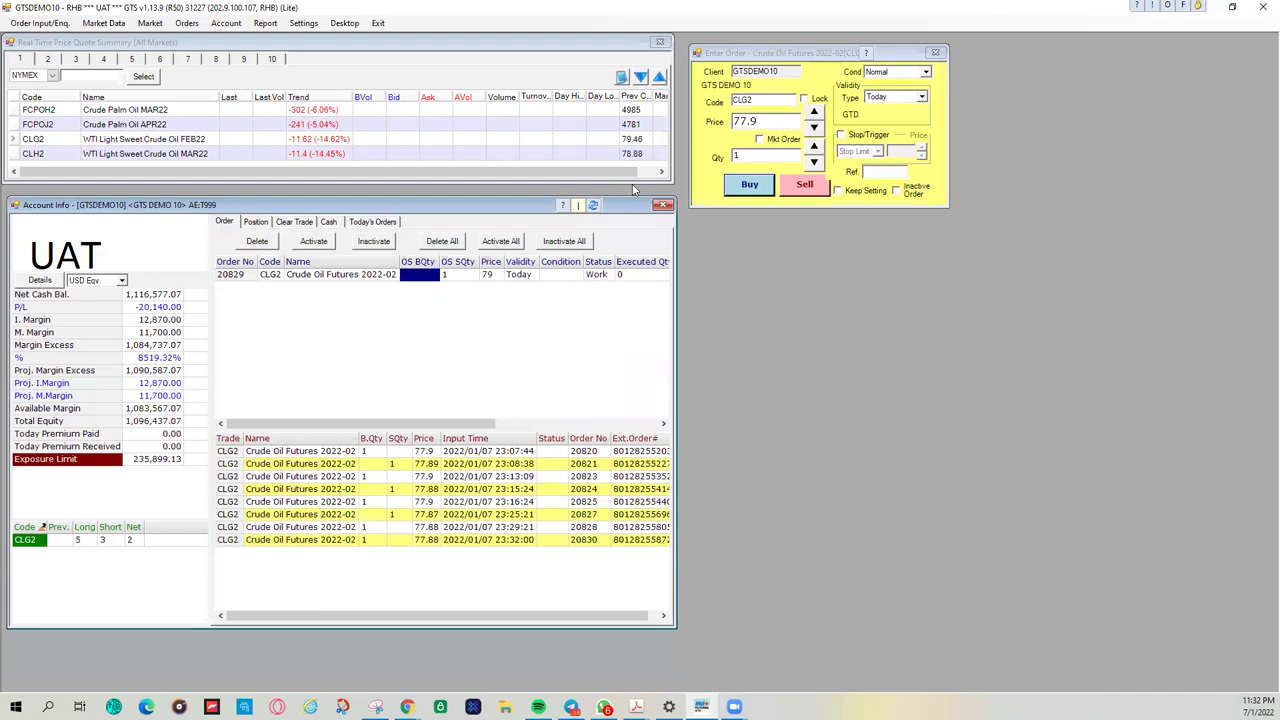
Step: Place a normal buy order for 3 lots of CLG2 at 77.9 and select its quantity in the trade list
left_click(814, 147)
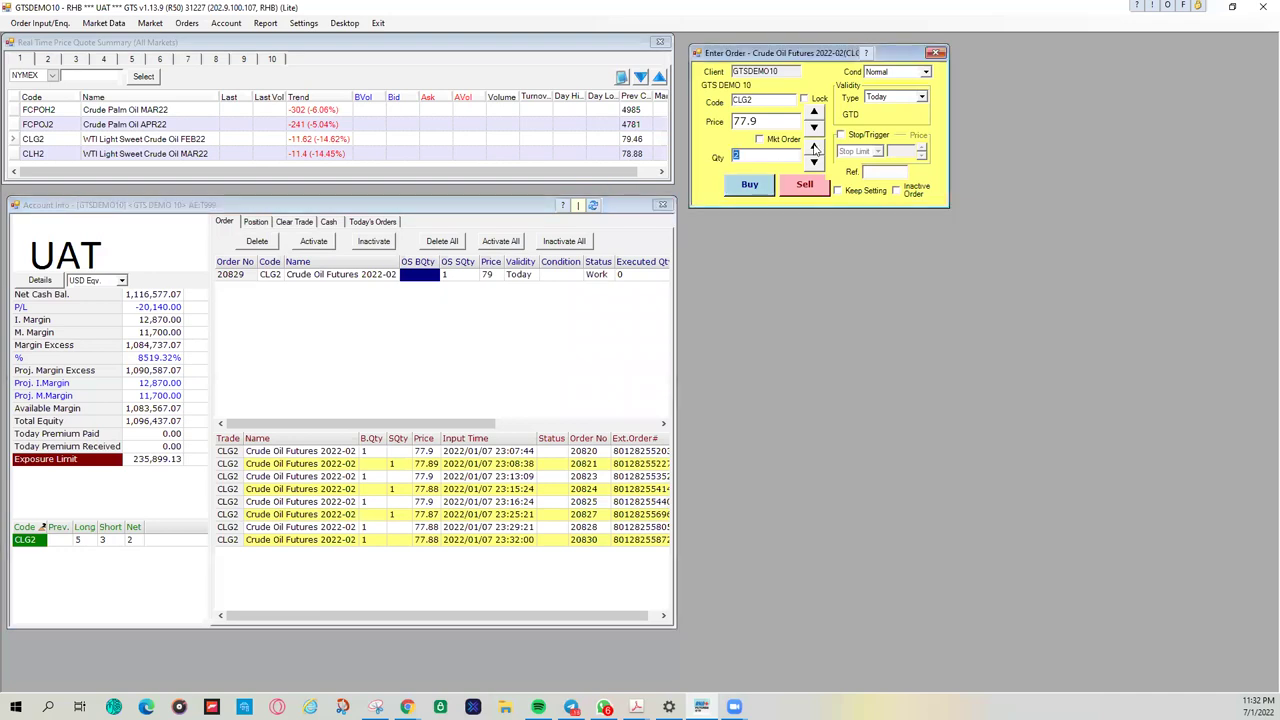
left_click(814, 147)
left_click(766, 185)
left_click(615, 408)
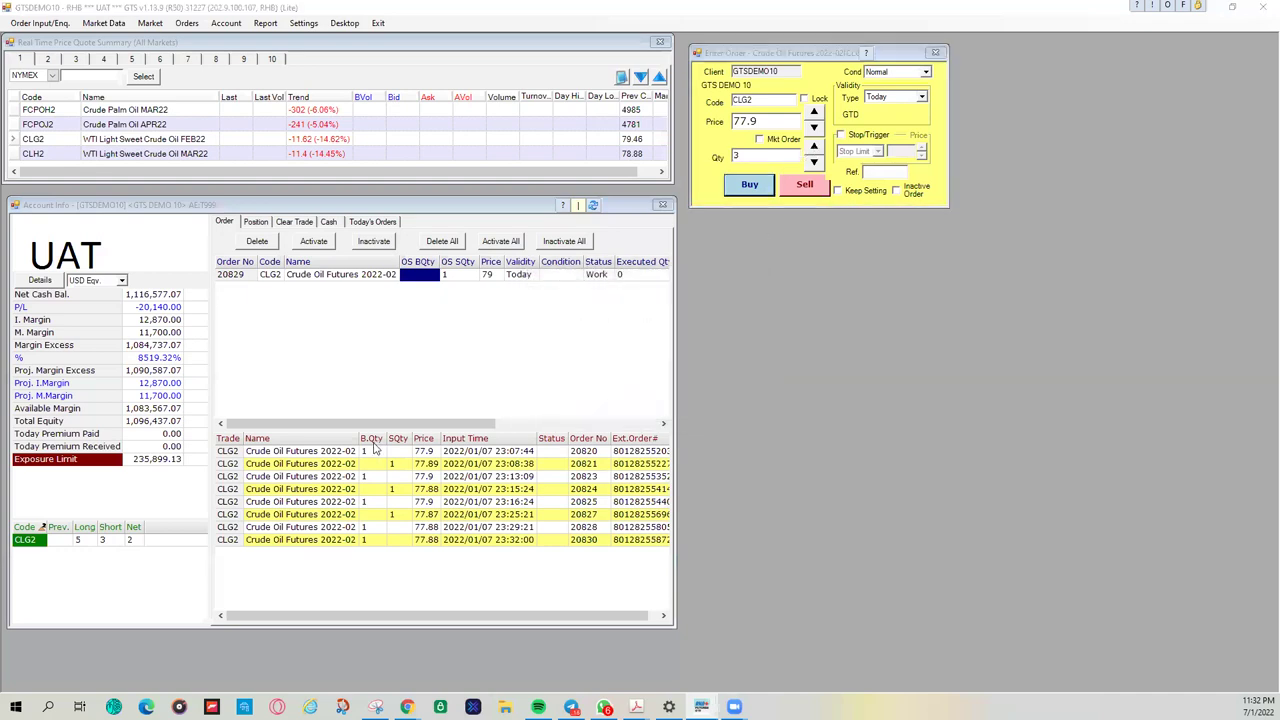
left_click(615, 410)
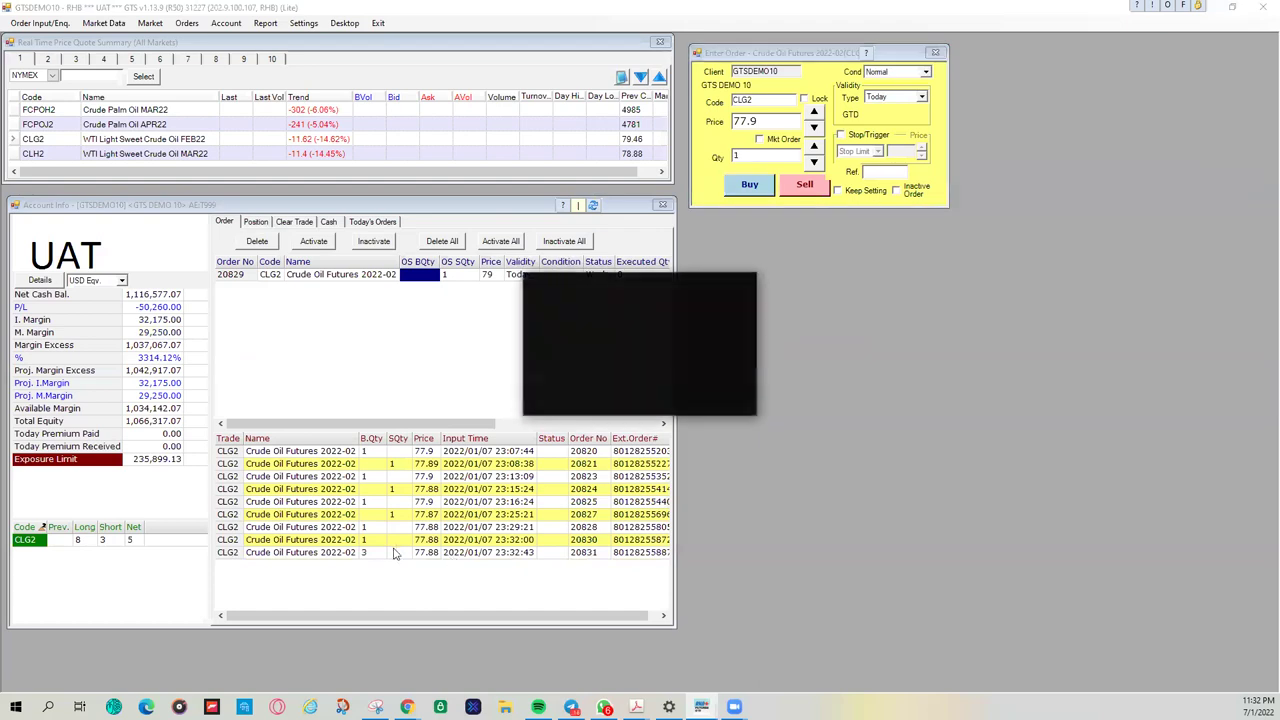
left_click(625, 404)
left_click(378, 556)
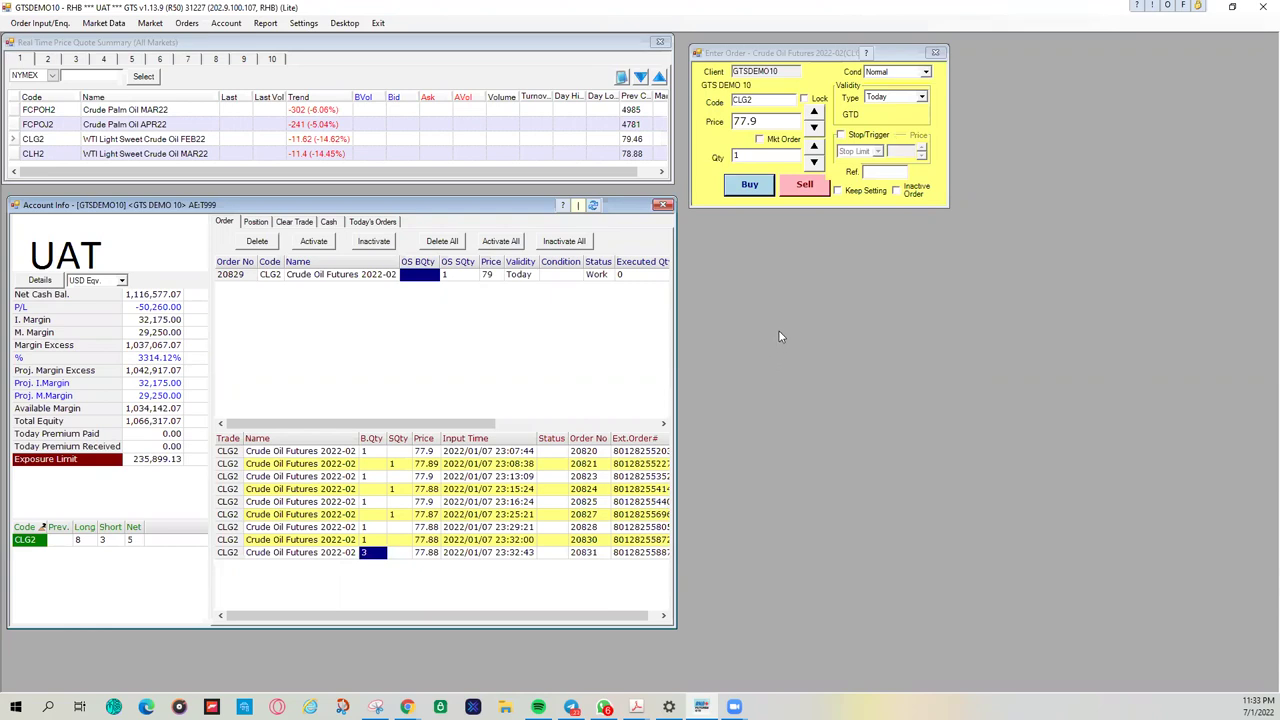
Step: Delete the outstanding 1-lot CLG2 sell order priced at 79 from the order list and confirm the deletion
right_click(388, 276)
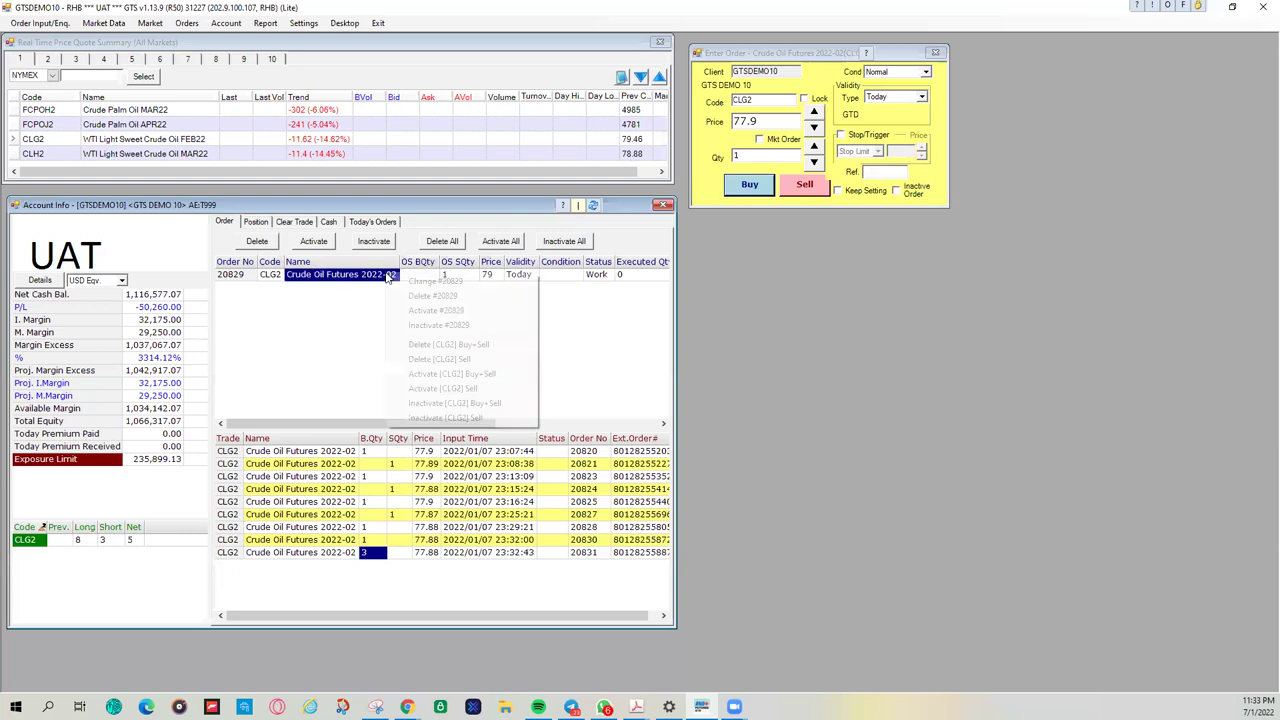
left_click(432, 295)
left_click(602, 409)
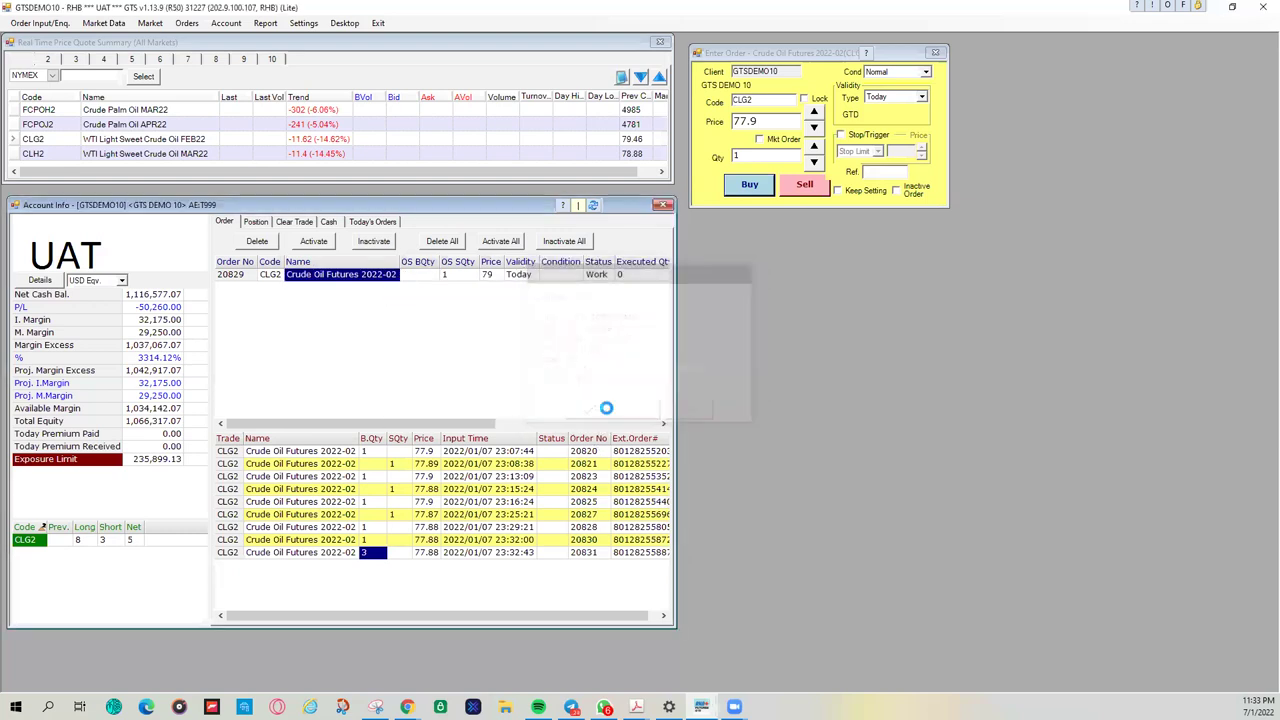
left_click(612, 410)
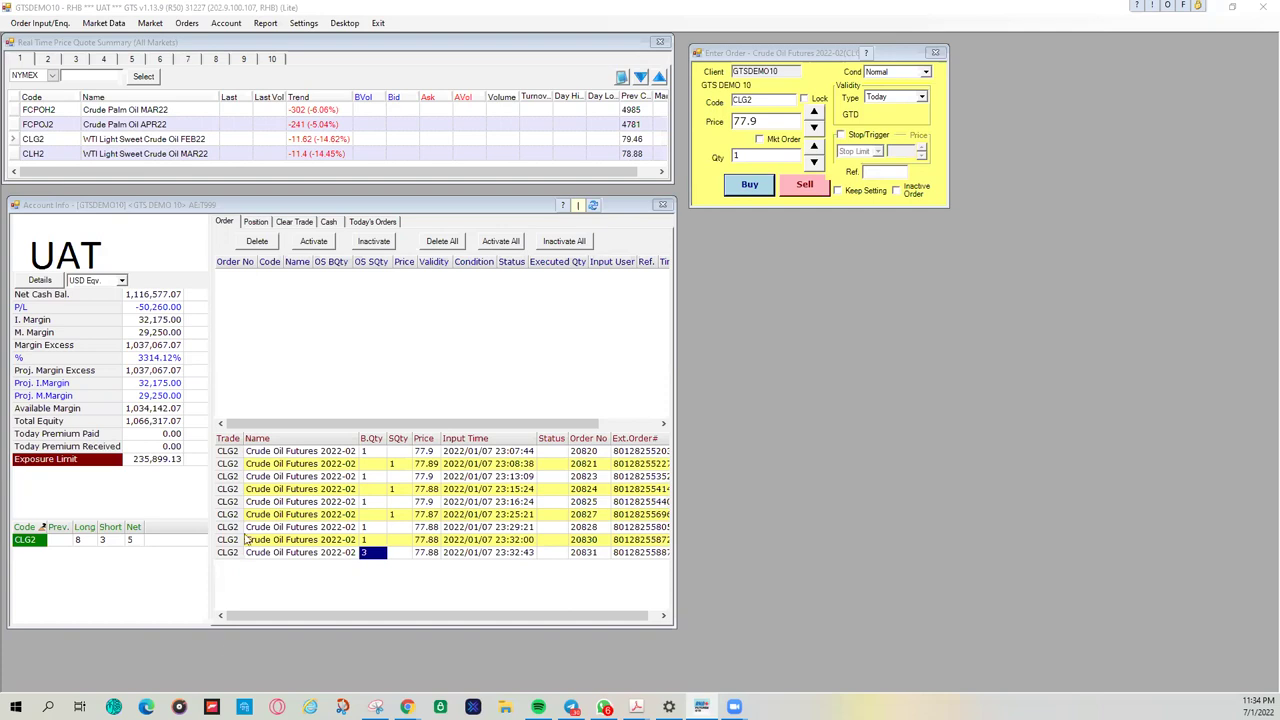
Step: Switch to Chrome and open the Overview of Trading Platforms for futures on the RHB TradeSmart site
mouse_move(407, 706)
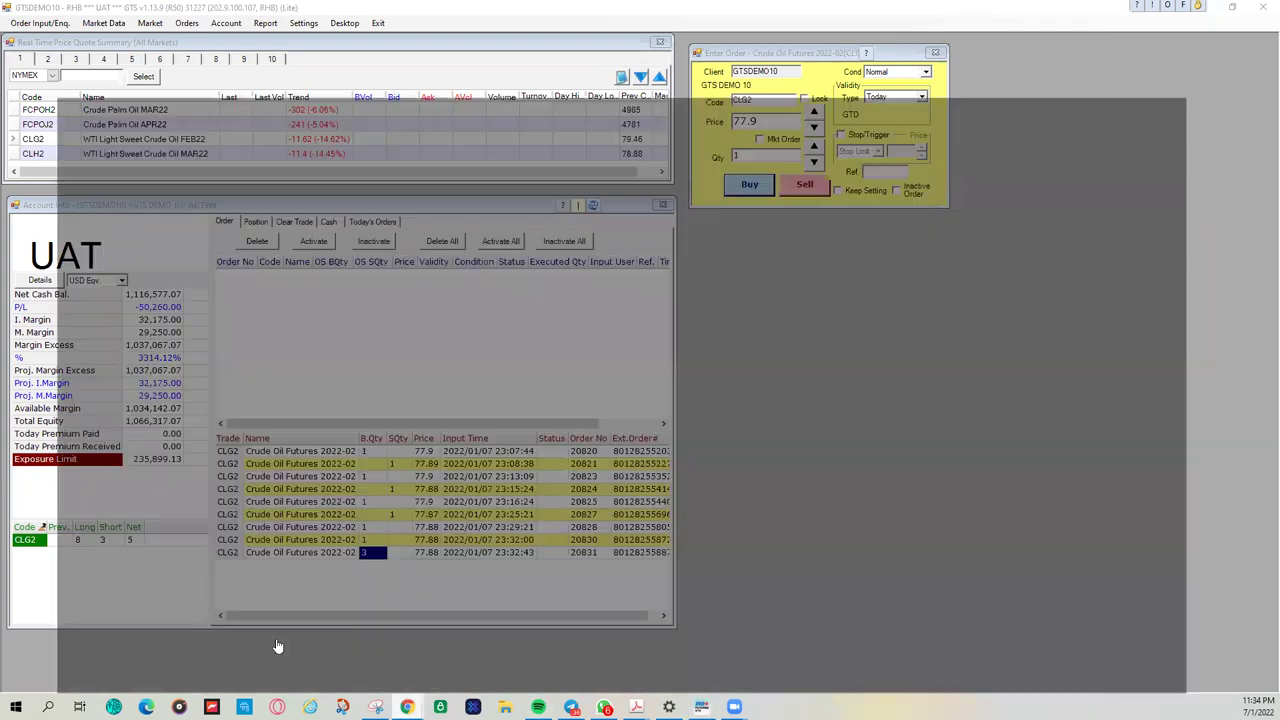
left_click(280, 643)
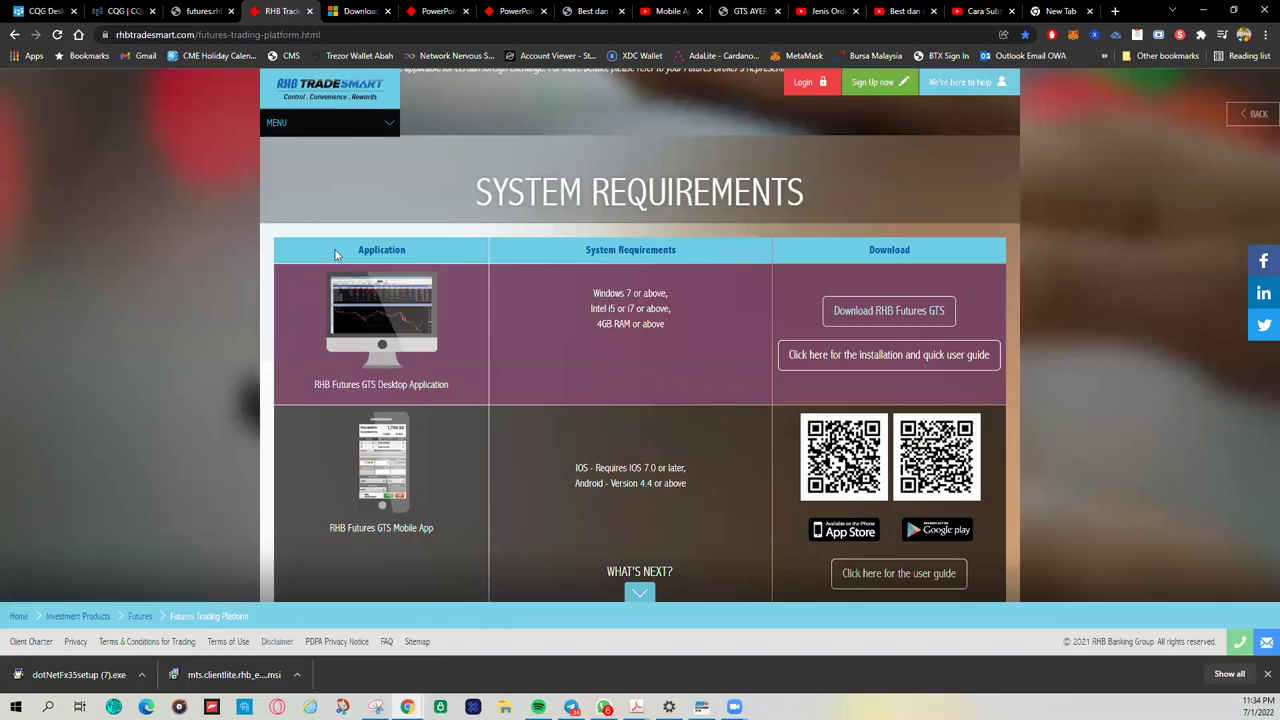
left_click(310, 128)
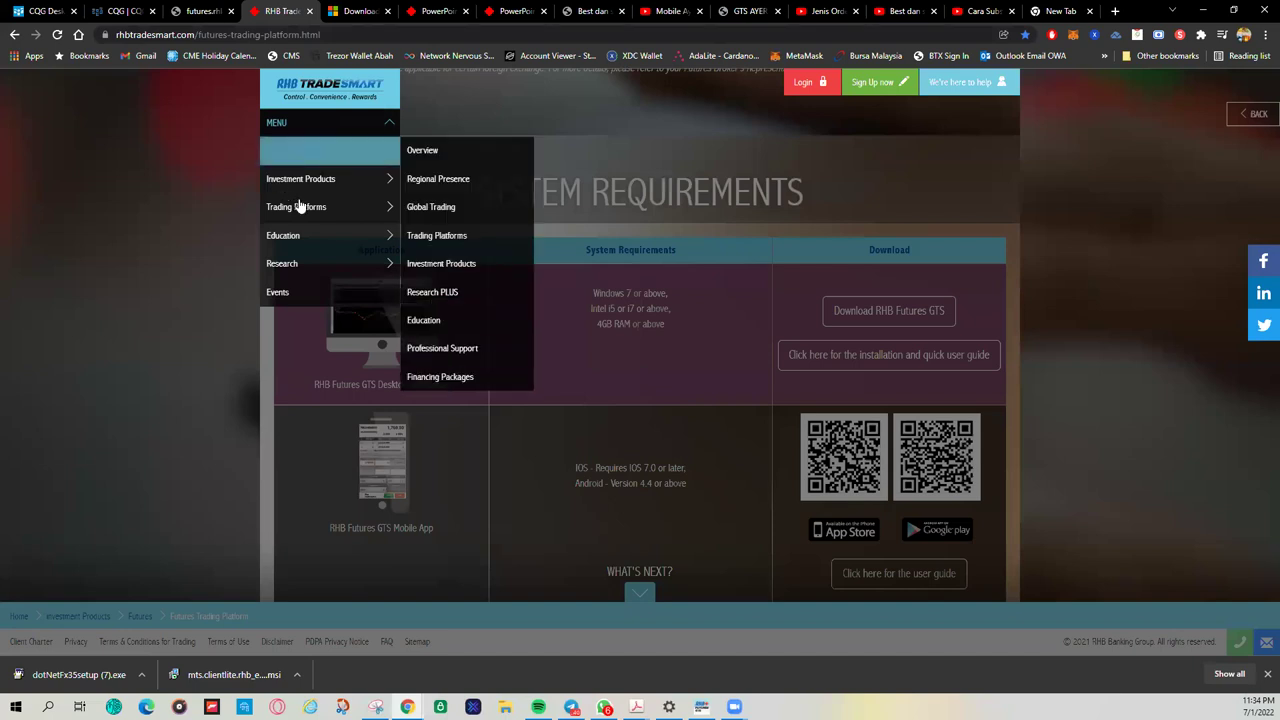
mouse_move(300, 207)
mouse_move(453, 234)
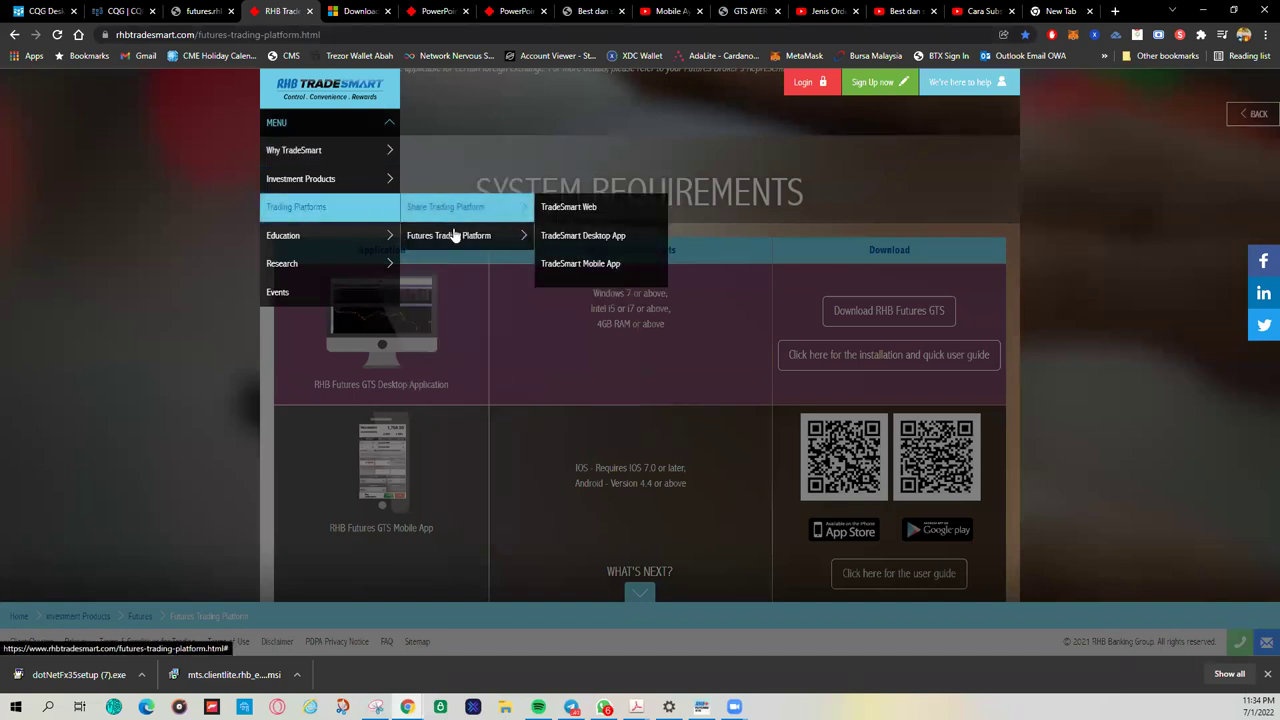
mouse_move(508, 238)
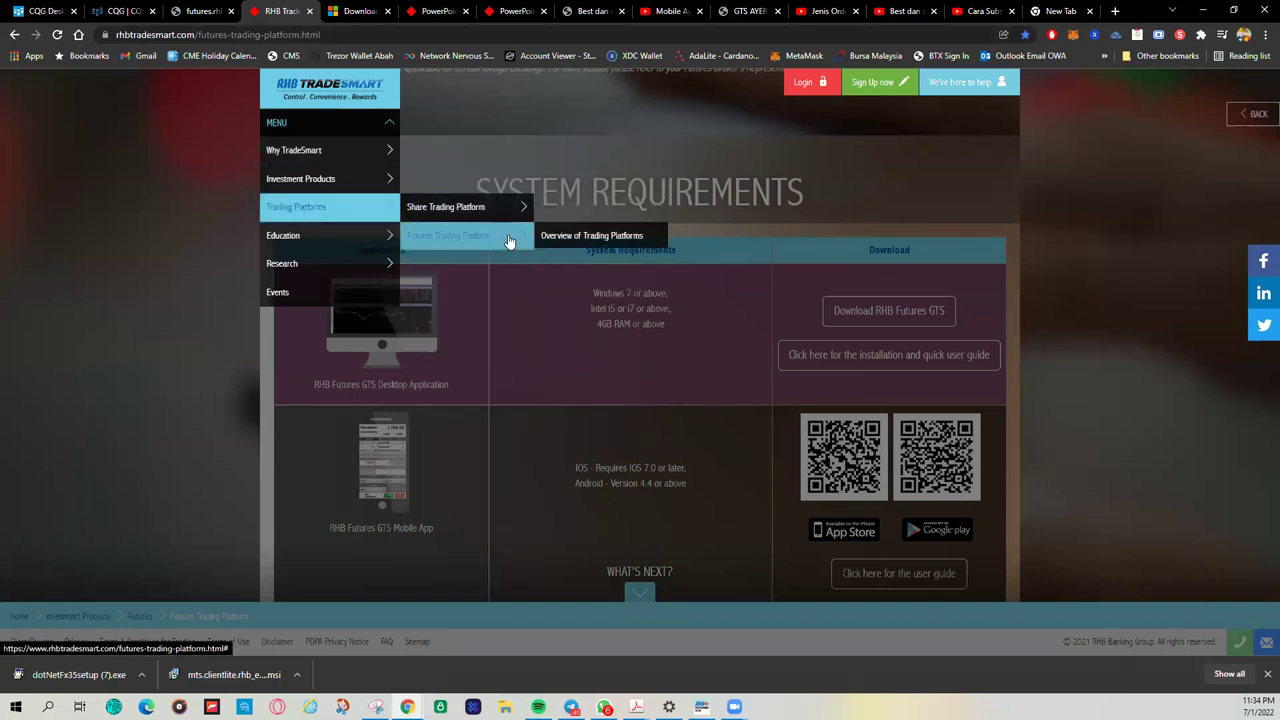
left_click(569, 238)
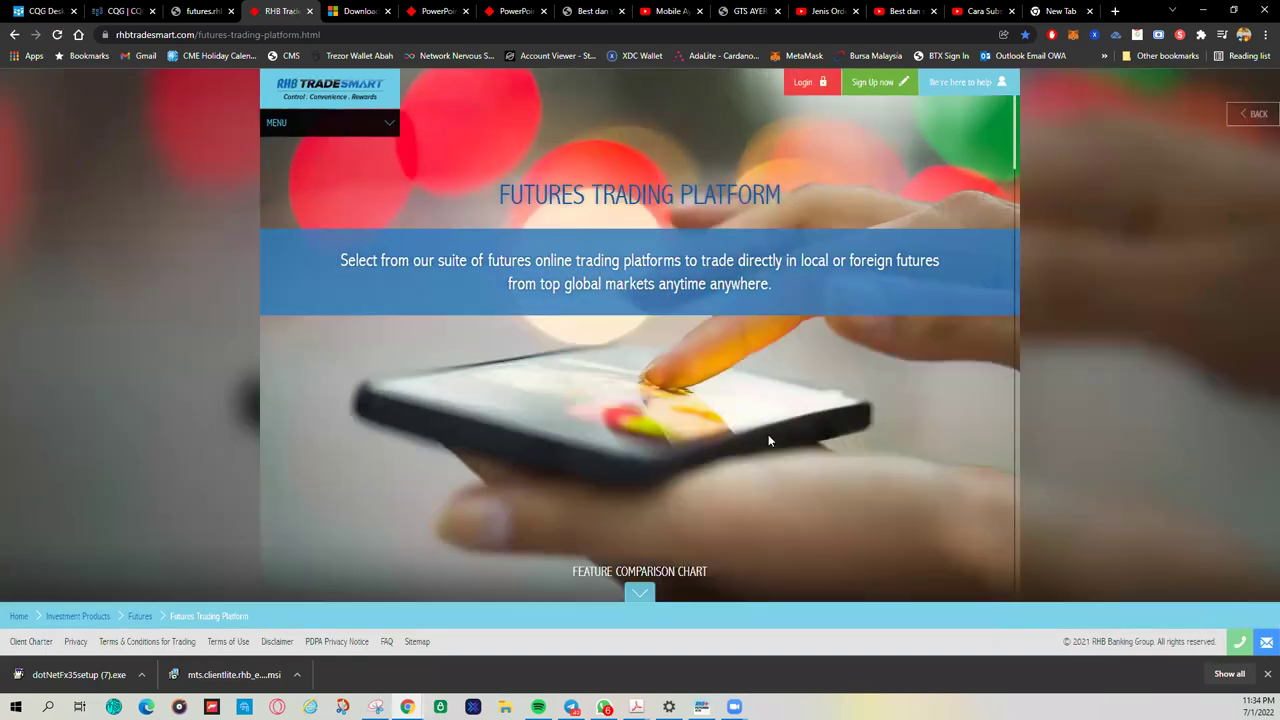
Step: Open the RHB Futures GTS desktop installation and quick user guide and look through it as far as the Account Info section
scroll(775, 436, "down", 10)
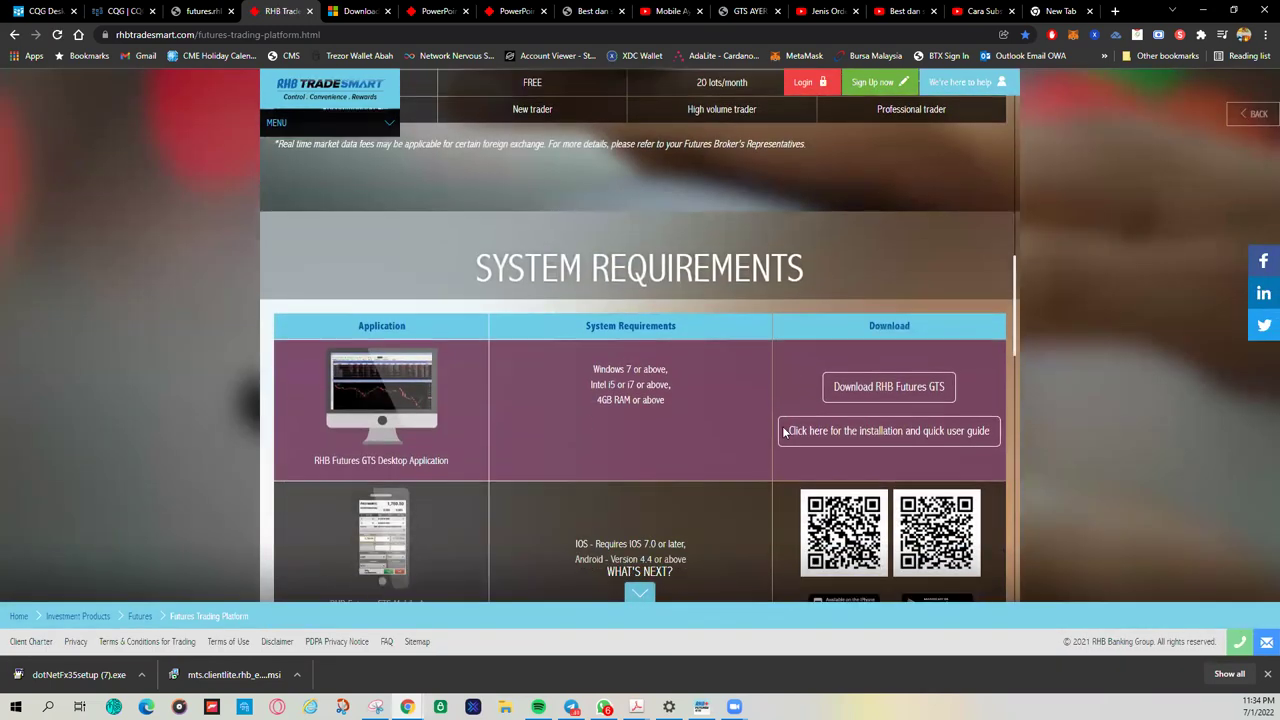
scroll(782, 426, "down", 4)
scroll(781, 420, "up", 3)
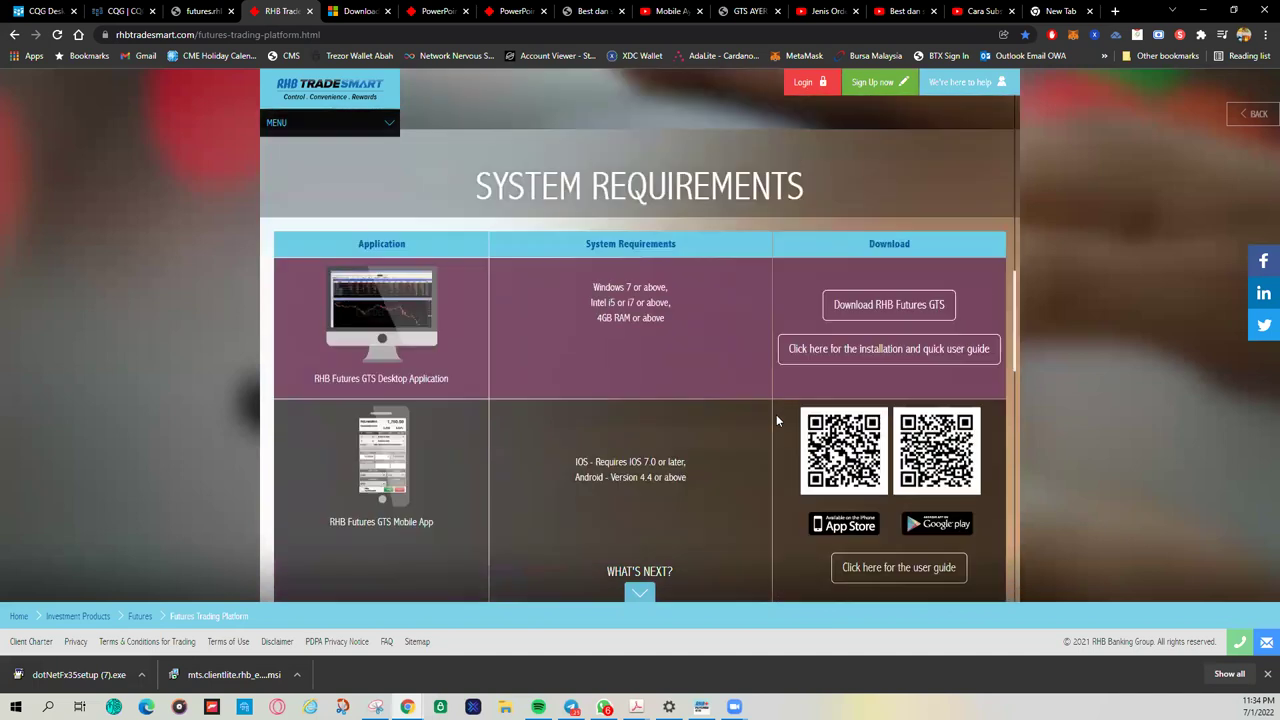
scroll(778, 420, "up", 1)
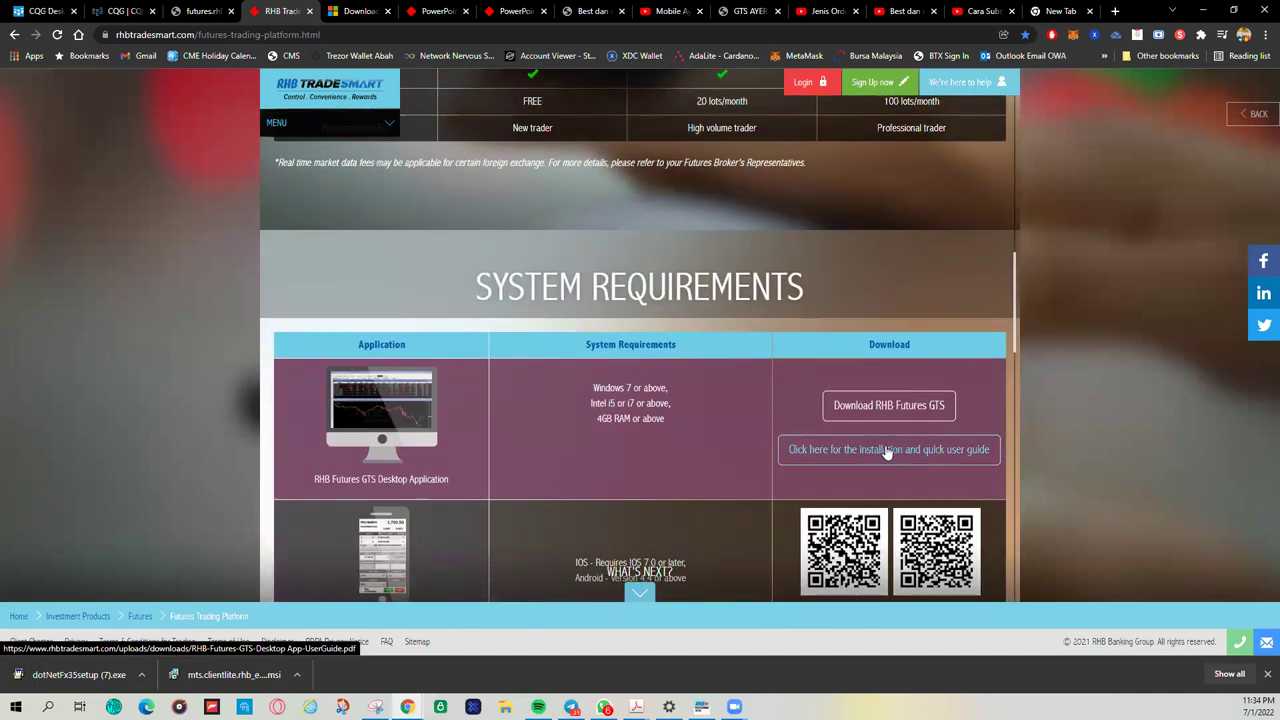
left_click(887, 450)
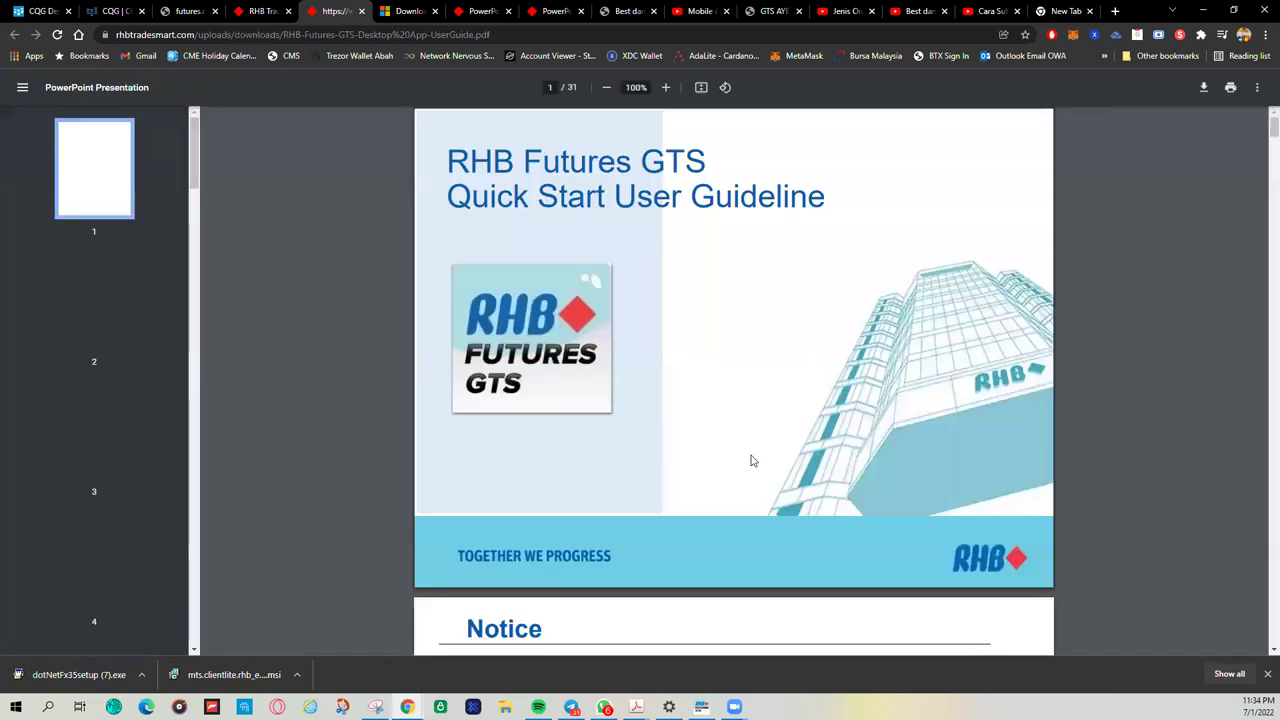
scroll(737, 461, "down", 20)
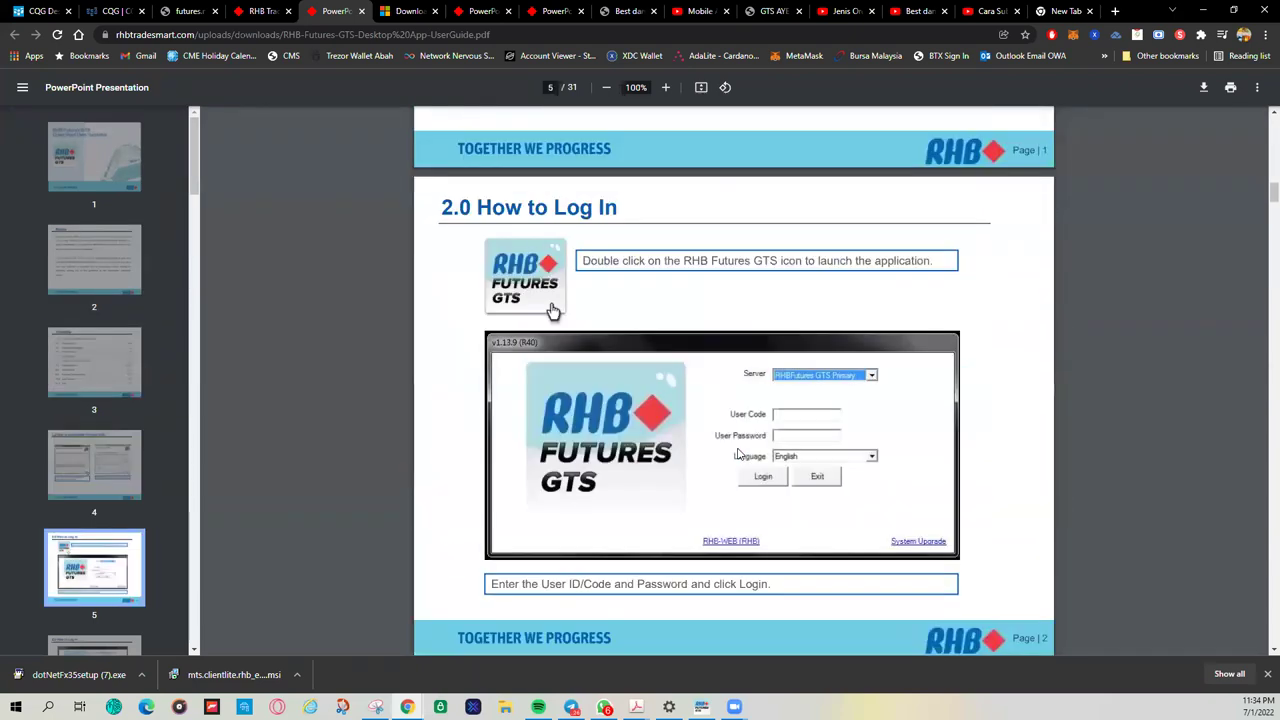
scroll(737, 452, "down", 20)
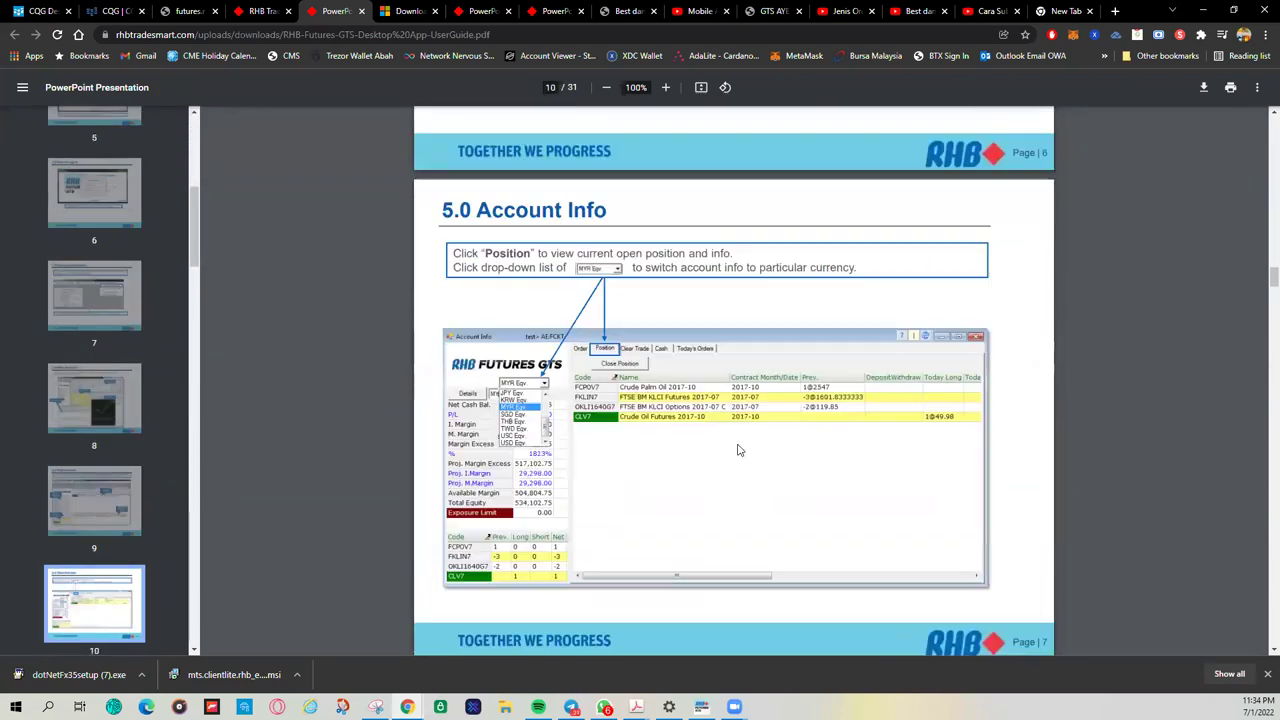